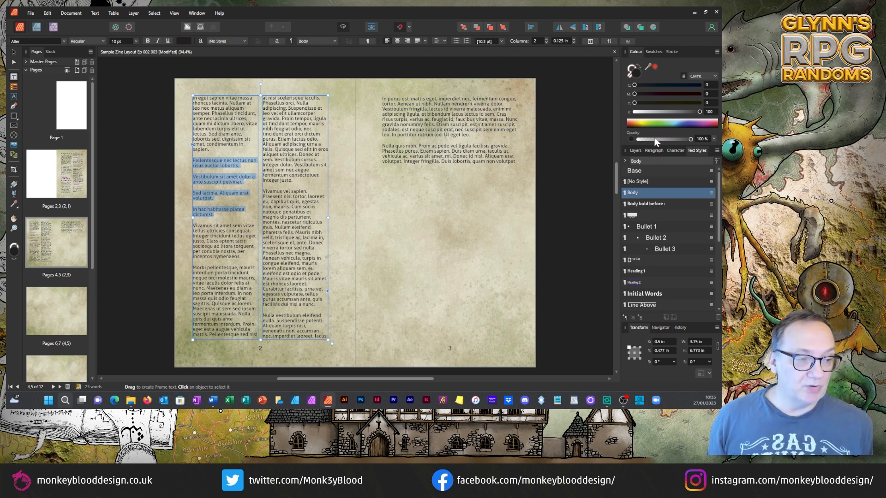
Select the four short paragraphs in the first column of page 2 and apply the Bullet 1 text style.
{"action": "left_click", "coordinate": [213, 198]}
{"action": "left_click_drag", "start_coordinate": [214, 215], "coordinate": [193, 161]}
{"action": "left_click", "coordinate": [220, 161]}
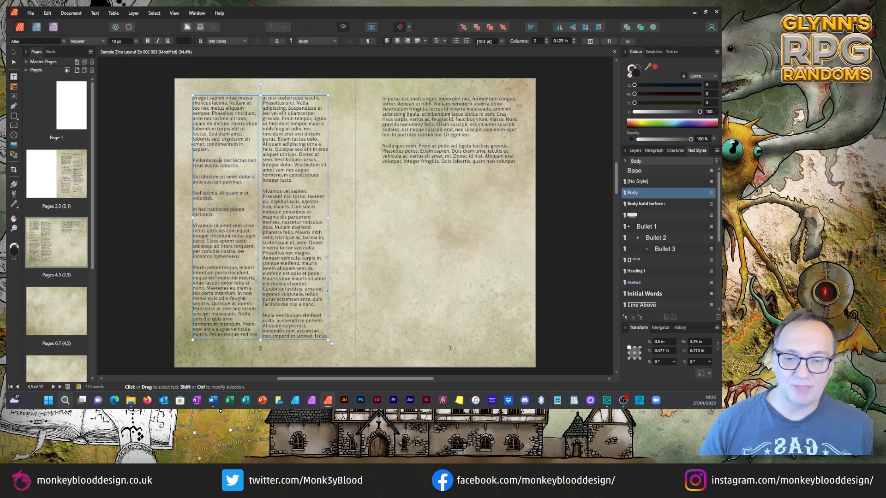
{"action": "left_click_drag", "start_coordinate": [214, 214], "coordinate": [193, 161]}
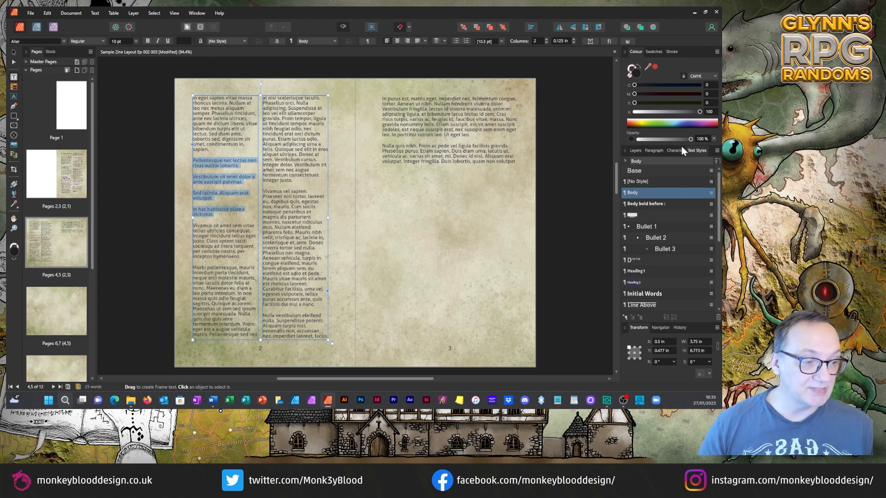
{"action": "left_click", "coordinate": [651, 226]}
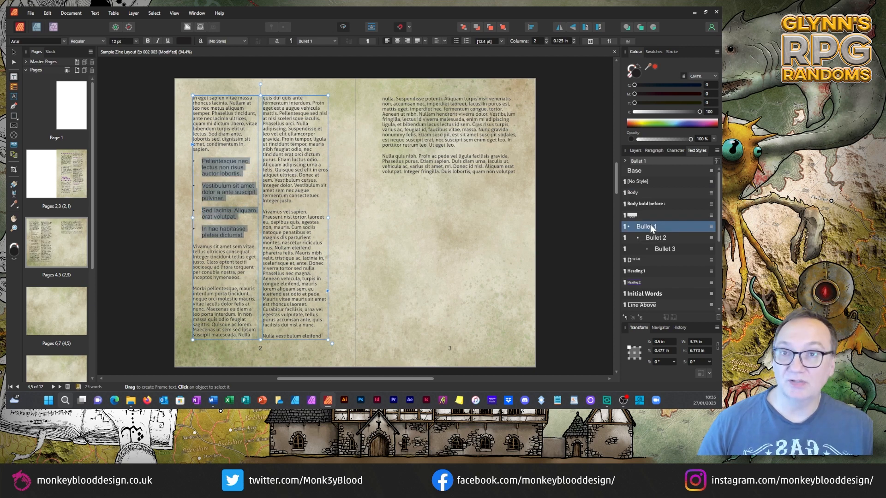
Try the Numbered 1 style on the selected paragraphs, and switch them back to Bullet 1.
{"action": "scroll", "coordinate": [658, 222], "scroll_direction": "down", "scroll_amount": 3}
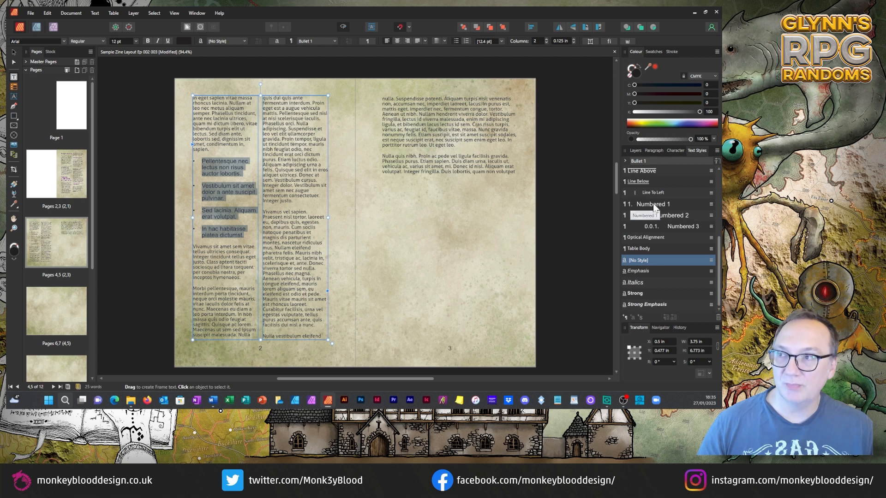
{"action": "left_click", "coordinate": [654, 206]}
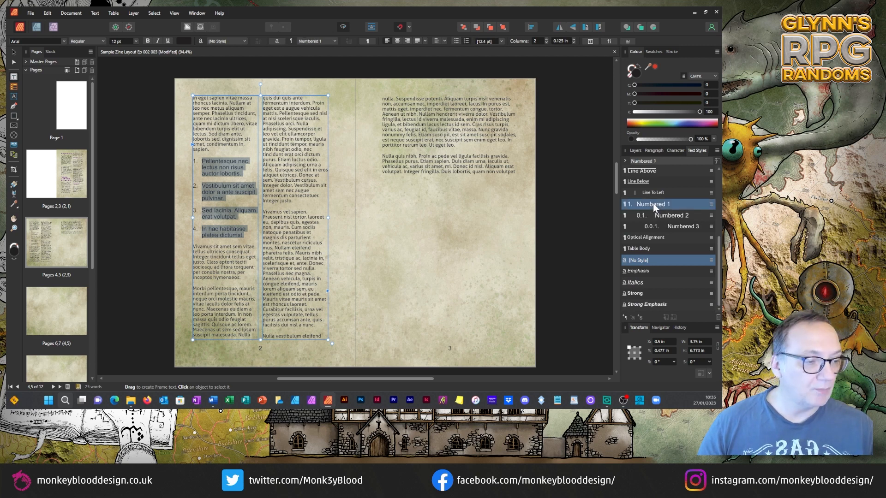
{"action": "scroll", "coordinate": [655, 206], "scroll_direction": "up", "scroll_amount": 3}
{"action": "left_click", "coordinate": [649, 226]}
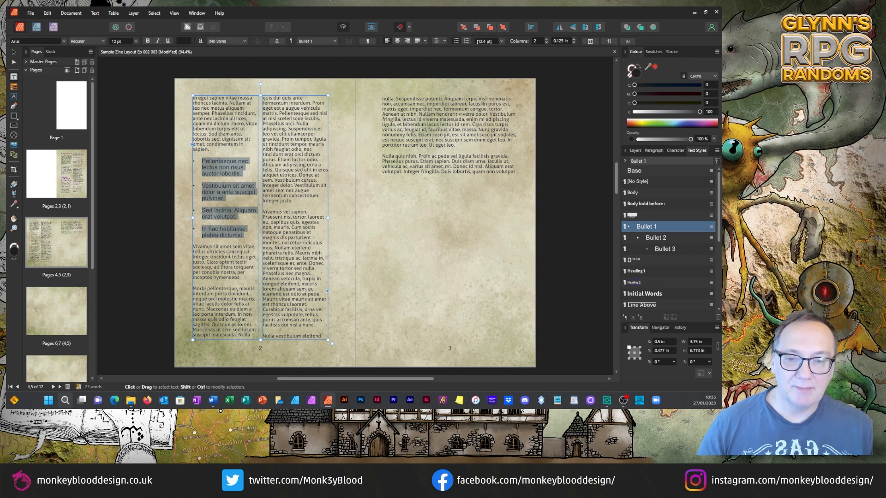
Edit the Bullet 1 text style so that it is based on the Body style.
{"action": "right_click", "coordinate": [675, 228]}
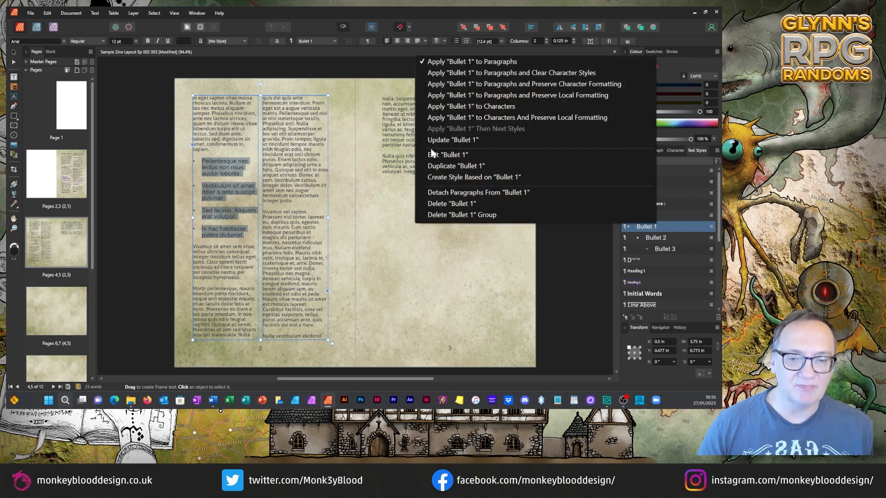
{"action": "left_click", "coordinate": [439, 156]}
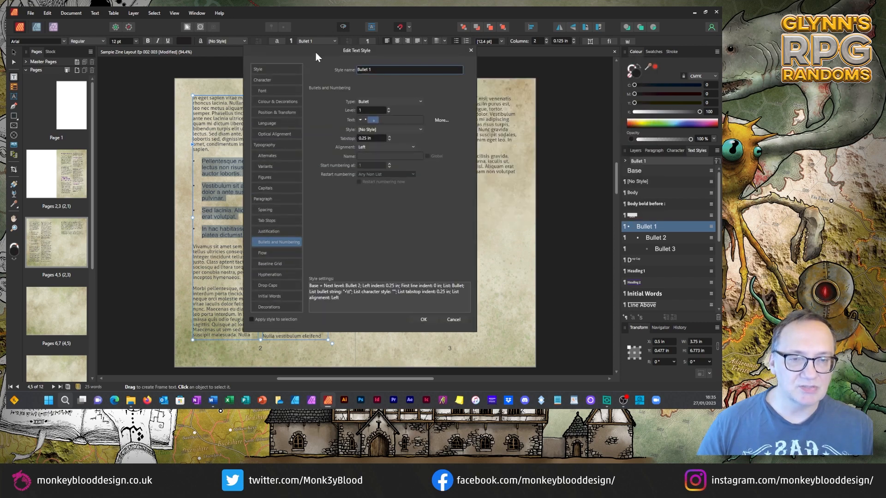
{"action": "left_click_drag", "start_coordinate": [316, 54], "coordinate": [442, 104]}
{"action": "left_click", "coordinate": [392, 119]}
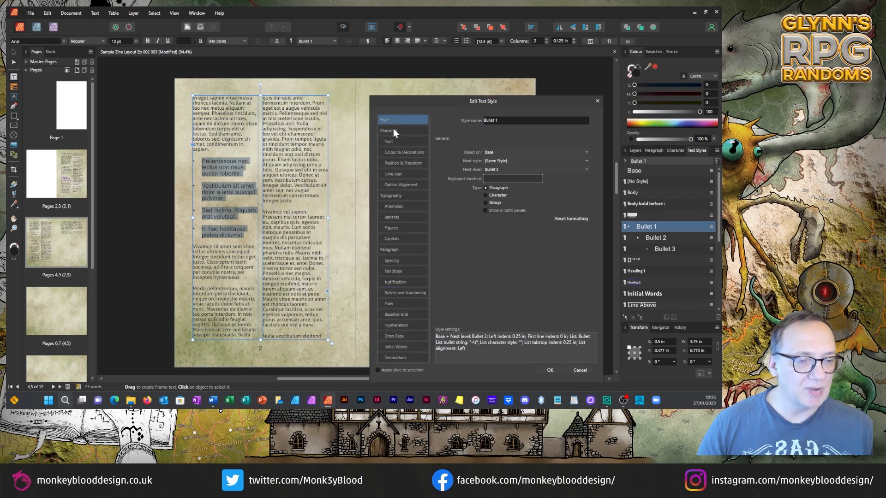
{"action": "left_click", "coordinate": [494, 151]}
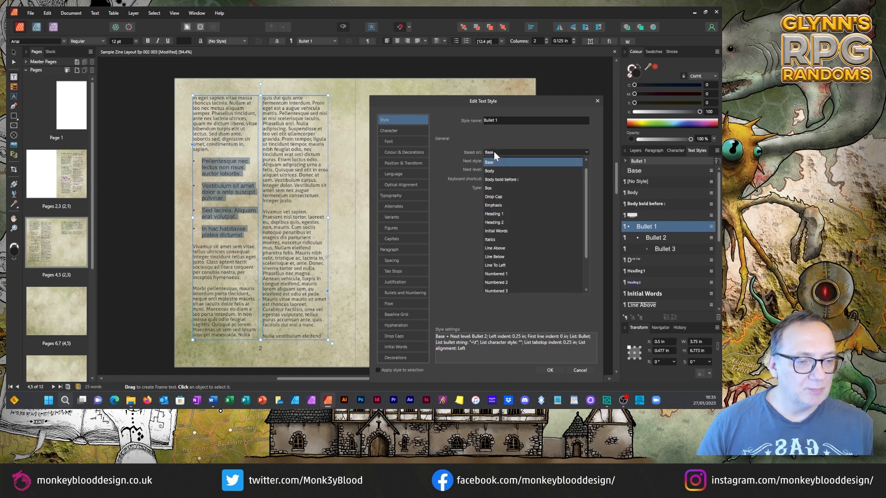
{"action": "left_click", "coordinate": [489, 161]}
{"action": "left_click", "coordinate": [494, 161]}
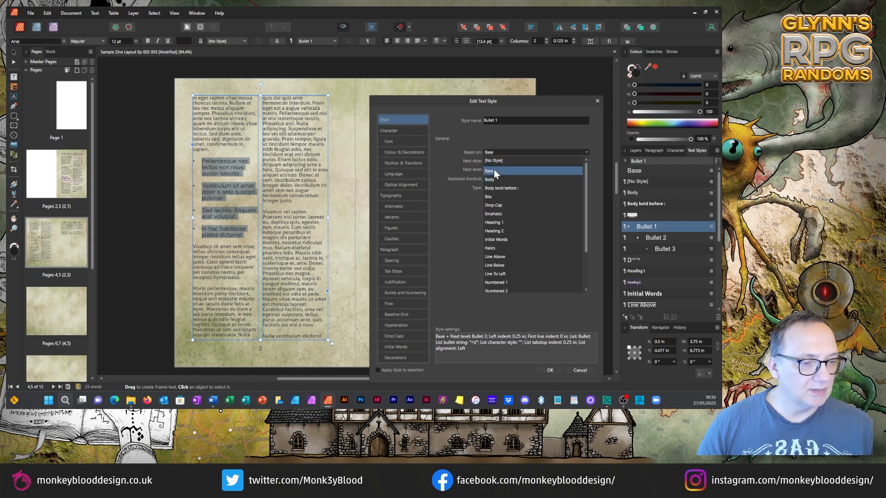
{"action": "left_click", "coordinate": [493, 180]}
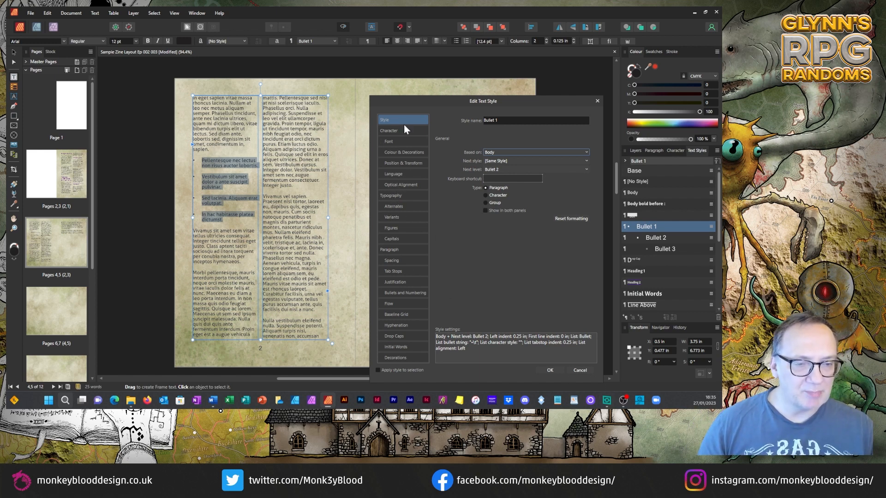
Open the paragraph spacing settings of the Bullet 1 style and try a space before of 1 pt.
{"action": "left_click_drag", "start_coordinate": [422, 100], "coordinate": [389, 74]}
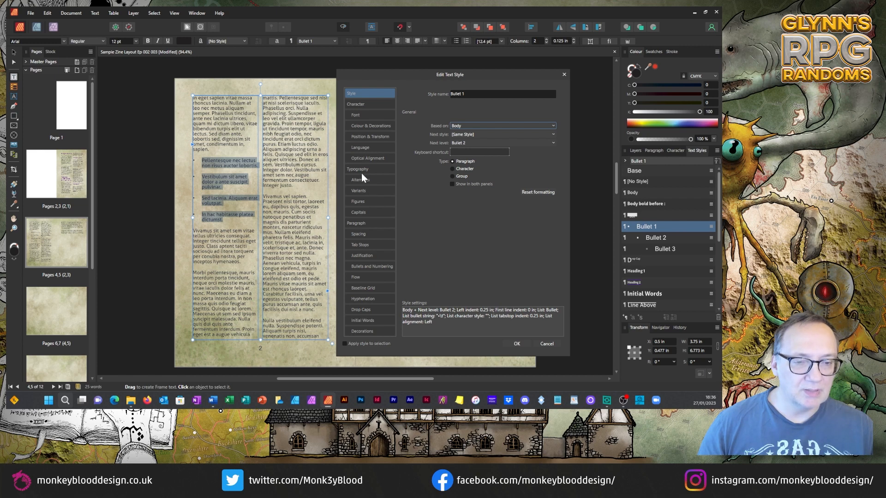
{"action": "left_click", "coordinate": [361, 225]}
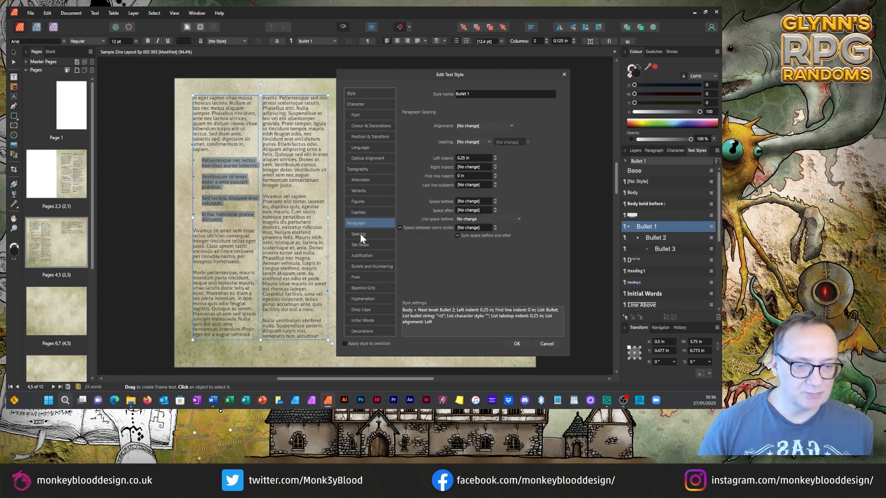
{"action": "left_click", "coordinate": [360, 234]}
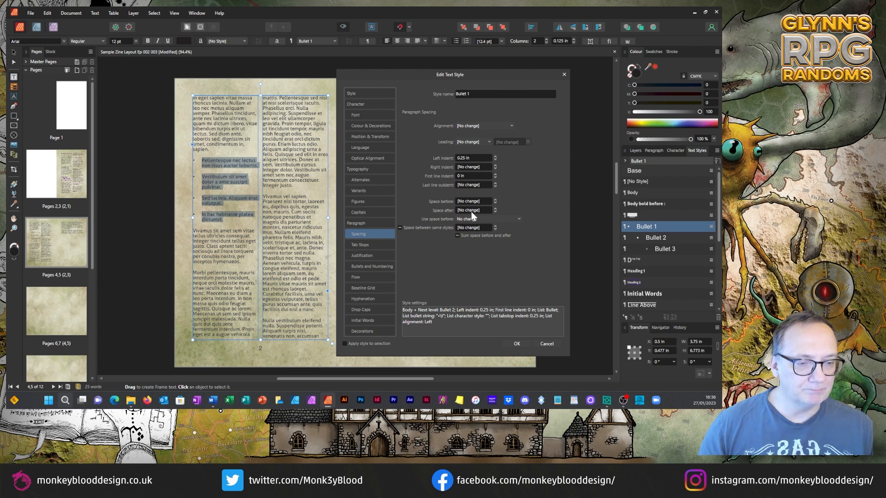
{"action": "left_click", "coordinate": [496, 201]}
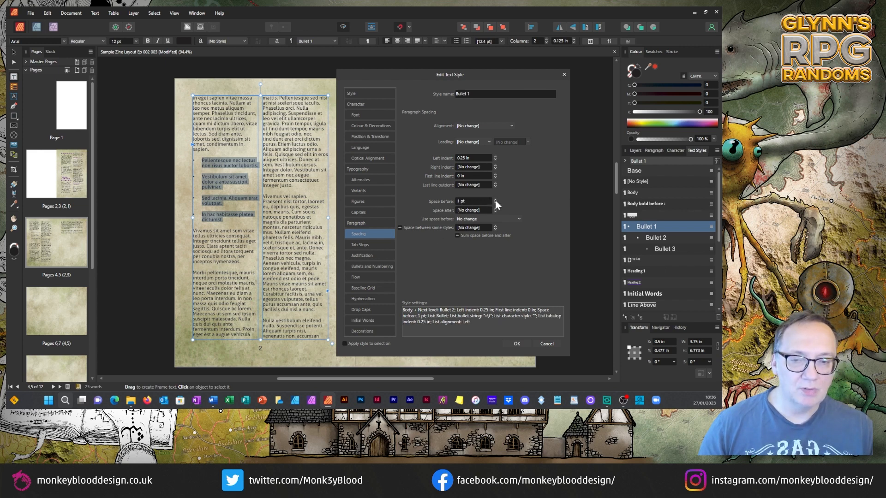
{"action": "left_click", "coordinate": [464, 201]}
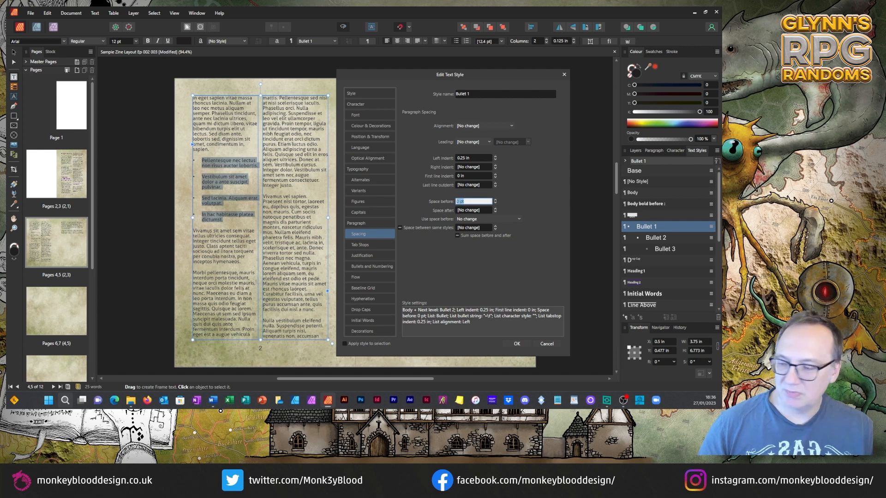
Set the Bullet 1 style's space after to 5 pt.
{"action": "left_click", "coordinate": [495, 211]}
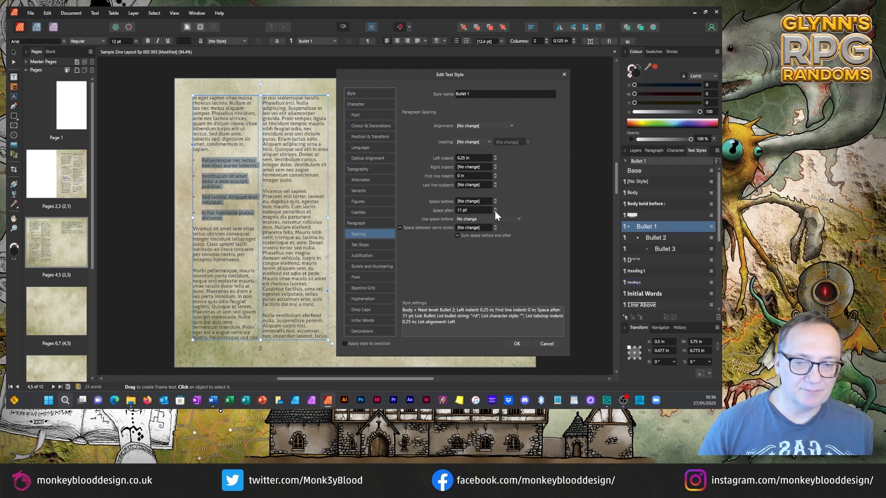
{"action": "left_click", "coordinate": [495, 211]}
{"action": "left_click", "coordinate": [495, 212]}
{"action": "left_click", "coordinate": [495, 211]}
{"action": "left_click", "coordinate": [495, 211]}
{"action": "left_click", "coordinate": [496, 212]}
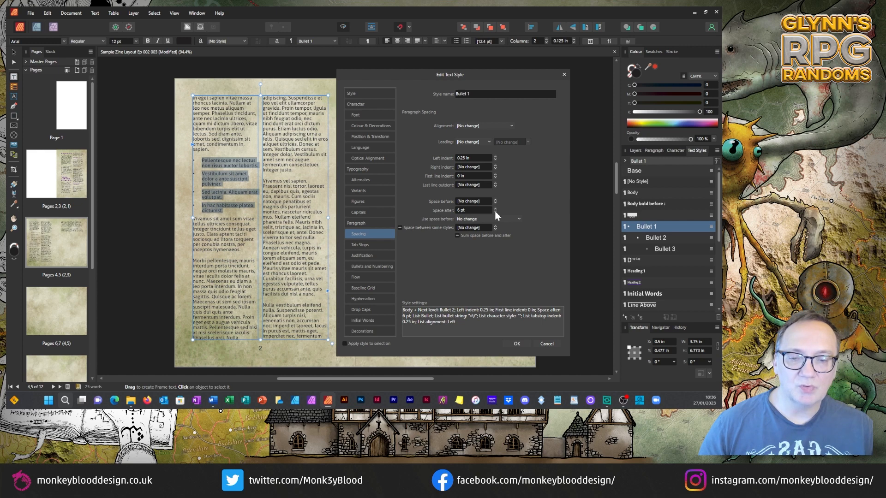
{"action": "left_click", "coordinate": [495, 211]}
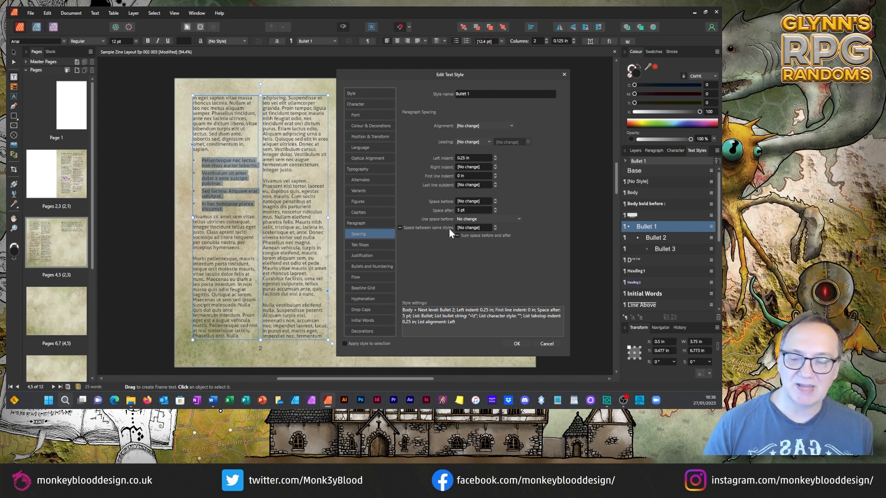
Enable space between same styles for Bullet 1 with a value of 9 pt.
{"action": "left_click", "coordinate": [495, 229]}
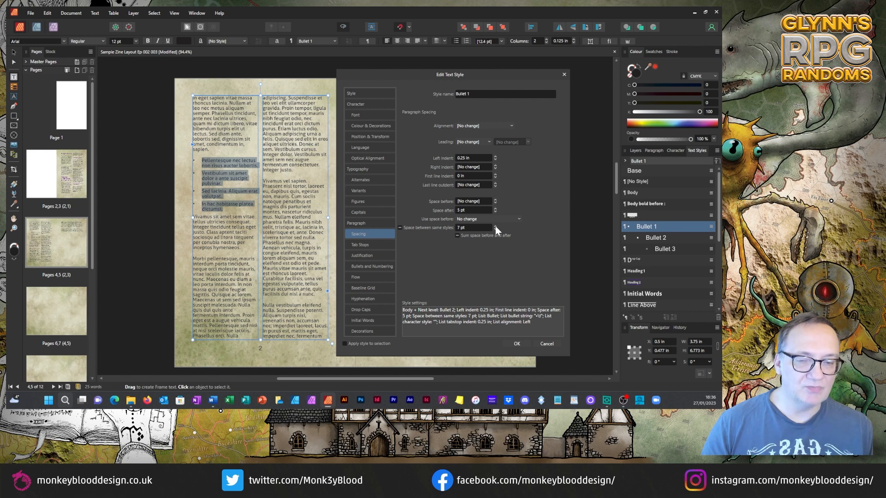
{"action": "left_click", "coordinate": [467, 219]}
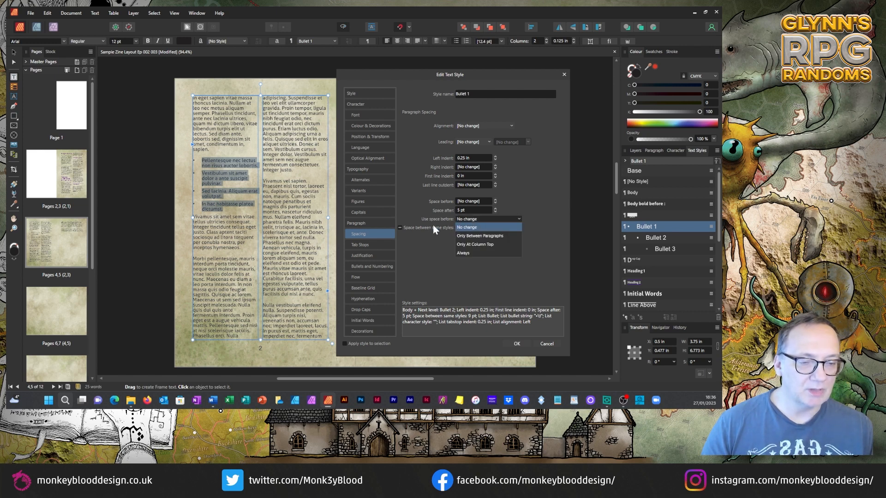
{"action": "left_click", "coordinate": [400, 228]}
{"action": "left_click", "coordinate": [399, 228]}
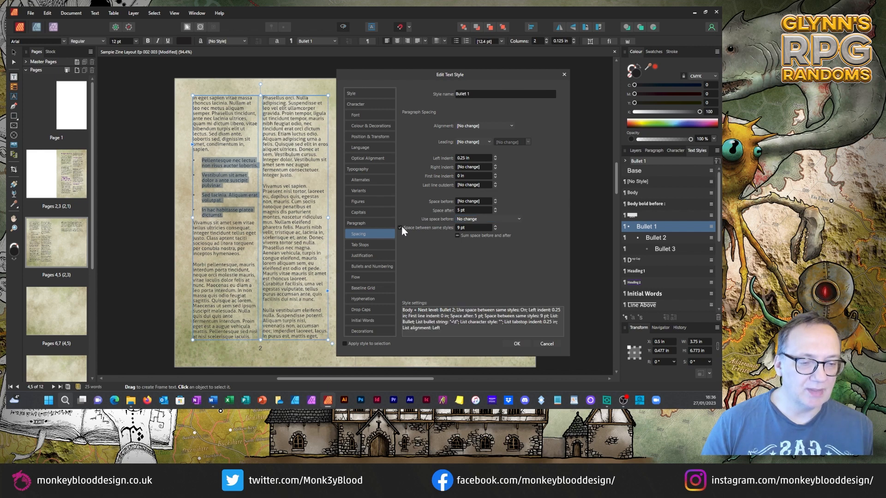
Raise the Bullet 1 style's space after to 12 pt.
{"action": "left_click", "coordinate": [495, 209]}
{"action": "left_click", "coordinate": [495, 209]}
{"action": "left_click", "coordinate": [496, 209]}
{"action": "left_click", "coordinate": [495, 209]}
{"action": "left_click", "coordinate": [495, 209]}
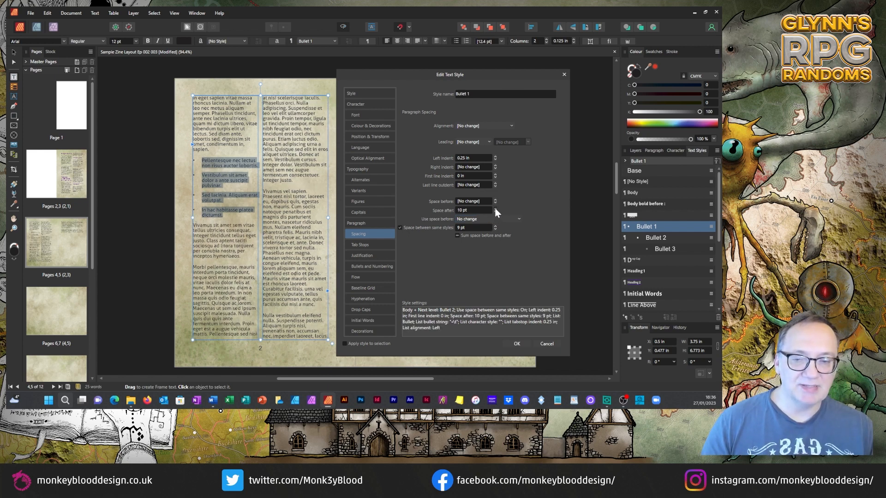
{"action": "left_click", "coordinate": [495, 208]}
{"action": "left_click", "coordinate": [495, 208]}
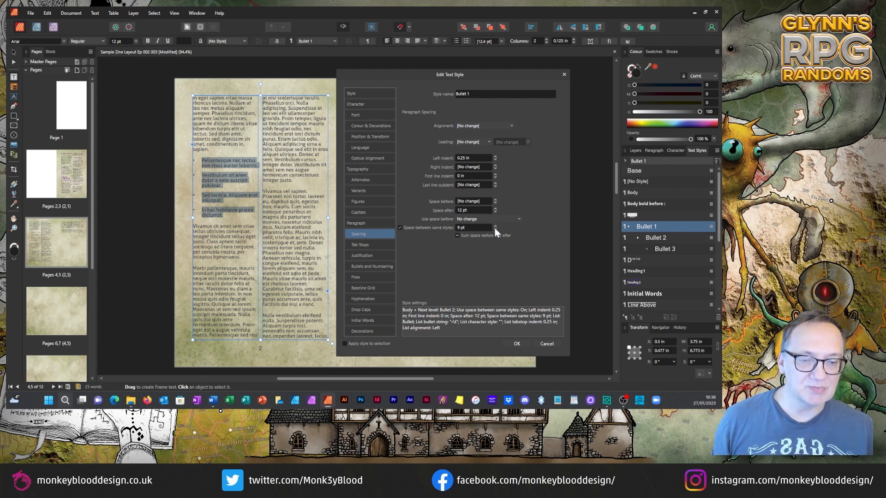
Set the Bullet 1 space between same styles to 4 pt and the space after to 9 pt.
{"action": "scroll", "coordinate": [495, 227], "scroll_direction": "down", "scroll_amount": 5}
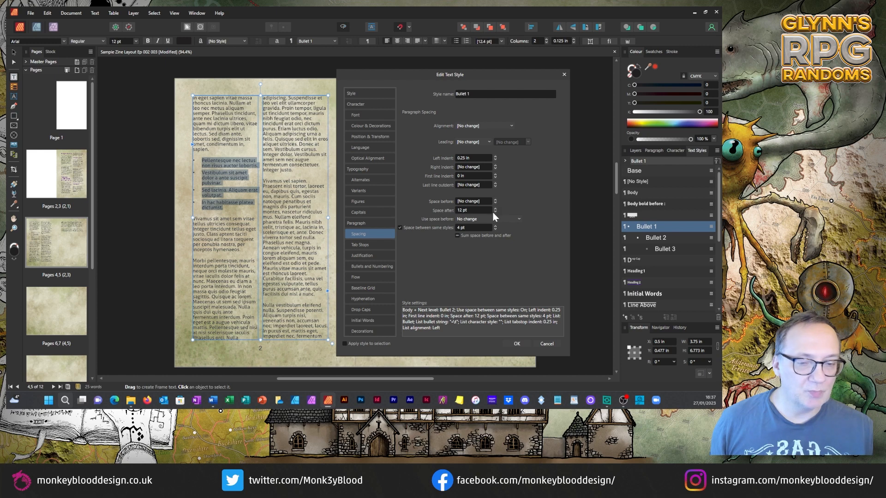
{"action": "left_click", "coordinate": [495, 212]}
{"action": "left_click", "coordinate": [495, 212]}
{"action": "left_click", "coordinate": [495, 212]}
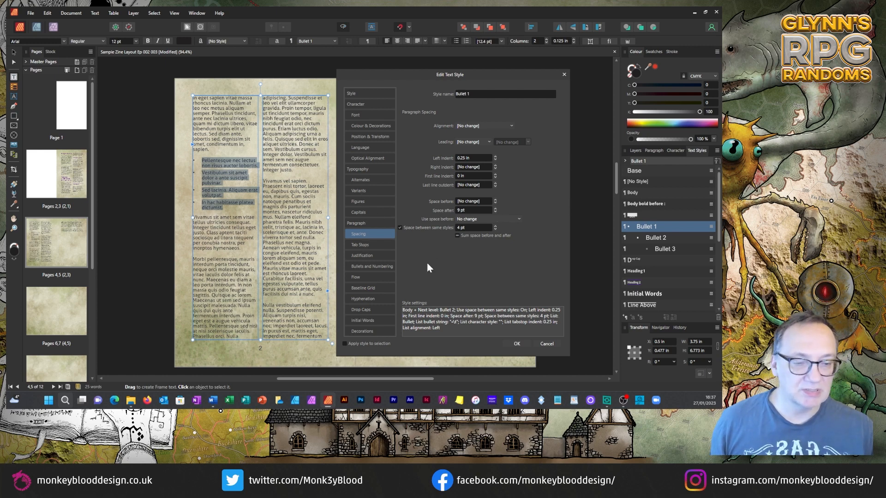
Change the bullet character of the Bullet 1 style to Right Triangle.
{"action": "left_click", "coordinate": [367, 268]}
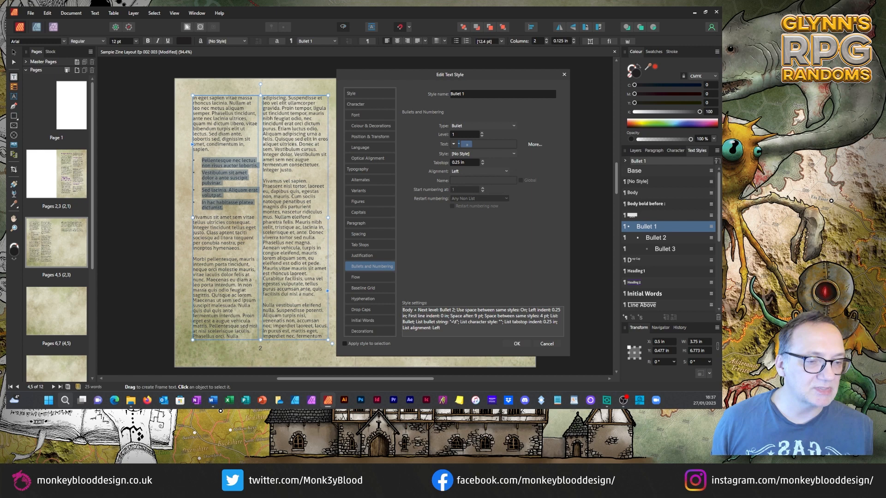
{"action": "left_click", "coordinate": [454, 144]}
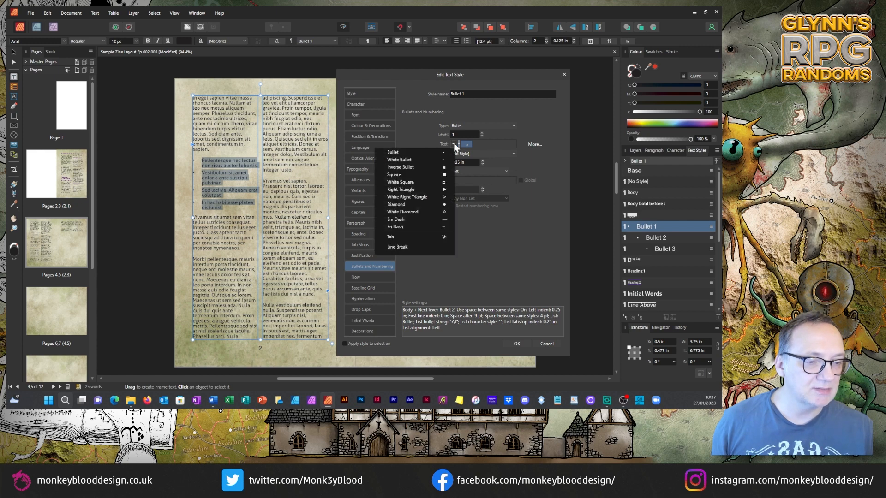
{"action": "left_click", "coordinate": [443, 190]}
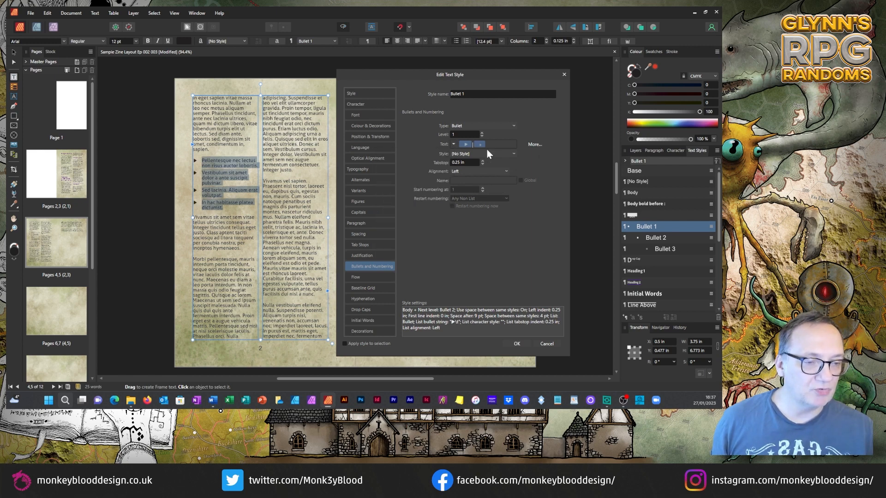
Examine the additional bullet glyphs and character sets available for the style.
{"action": "left_click", "coordinate": [536, 146]}
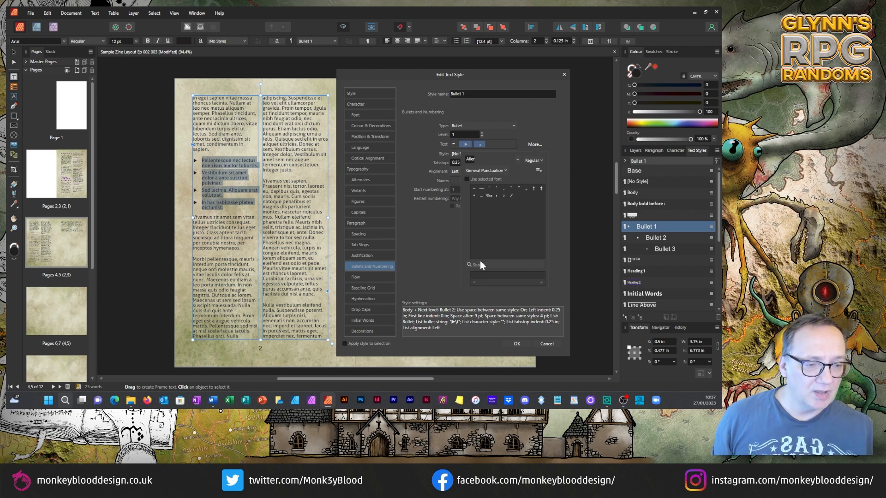
{"action": "left_click", "coordinate": [484, 171]}
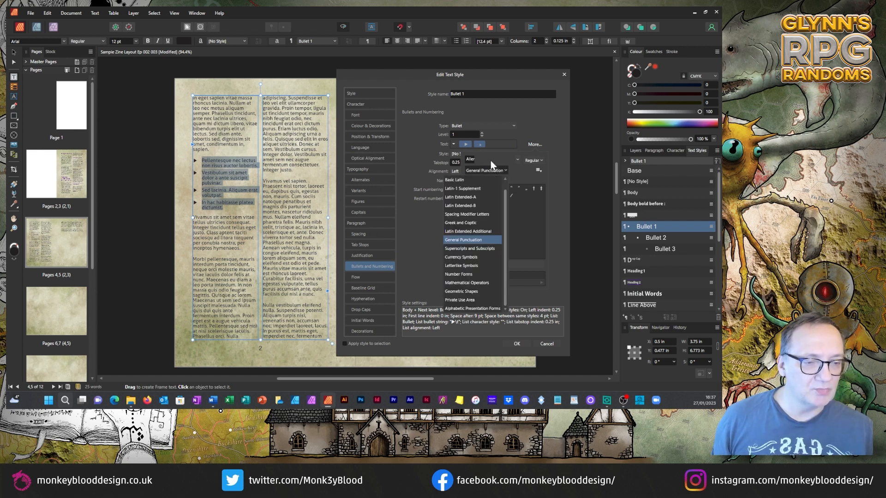
{"action": "left_click", "coordinate": [494, 157]}
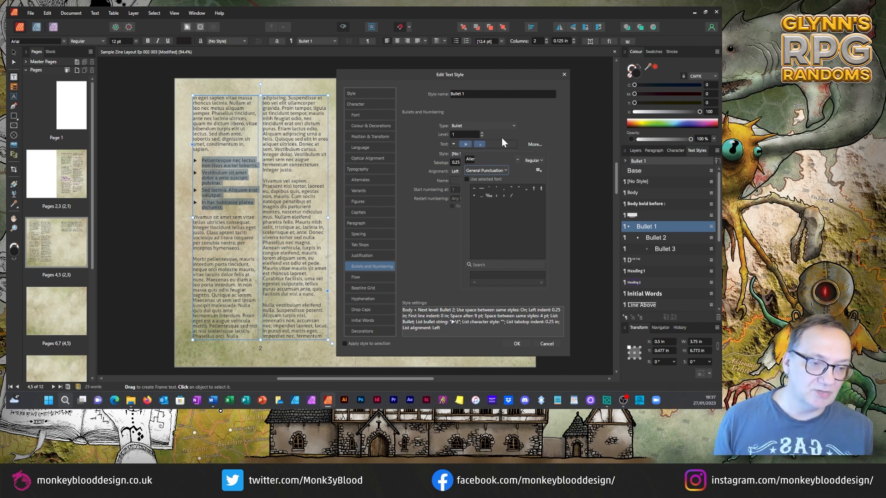
{"action": "left_click", "coordinate": [557, 147]}
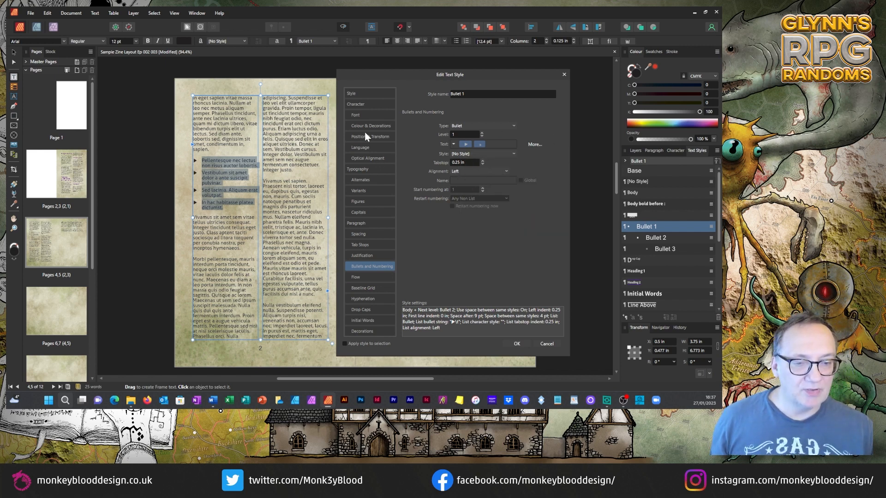
Set the Bullet 1 style's list tab stop to 0.36 in.
{"action": "left_click", "coordinate": [482, 160]}
{"action": "left_click", "coordinate": [481, 160]}
{"action": "left_click", "coordinate": [482, 160]}
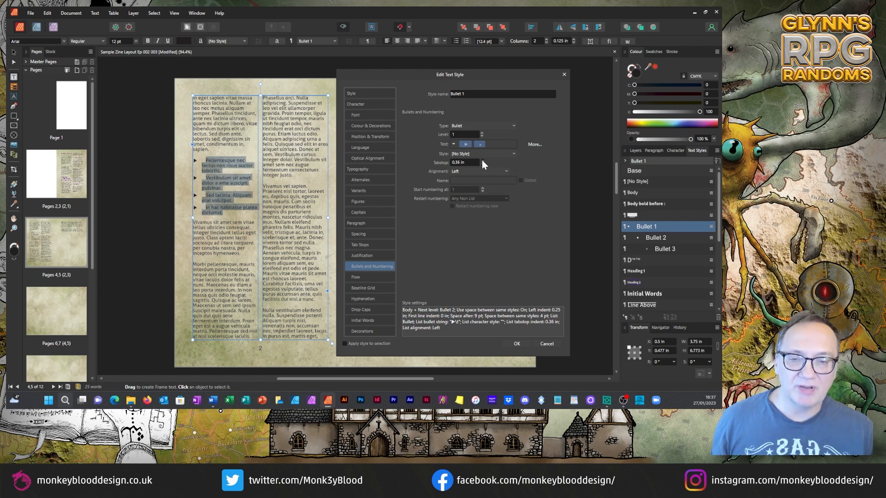
Set the Bullet 1 style's list tab stop to 0.25 in.
{"action": "left_click", "coordinate": [482, 160]}
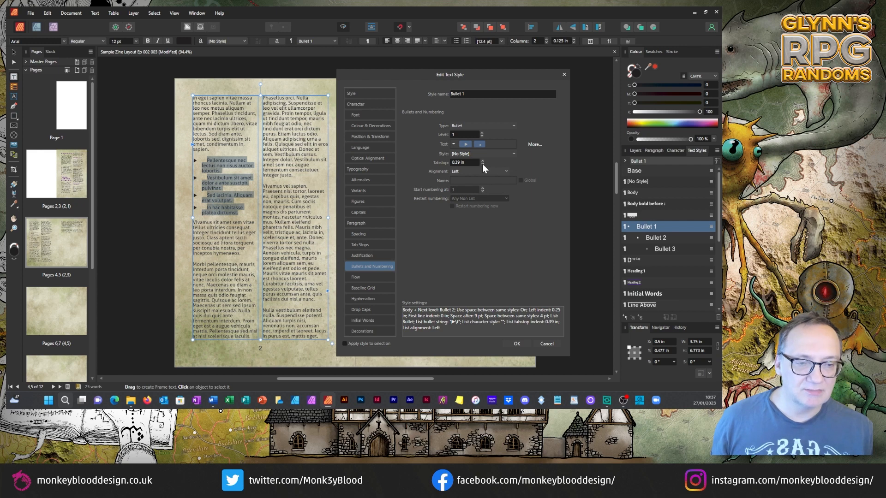
{"action": "left_click", "coordinate": [483, 164]}
{"action": "left_click", "coordinate": [483, 164]}
{"action": "left_click", "coordinate": [483, 165]}
{"action": "left_click", "coordinate": [482, 164]}
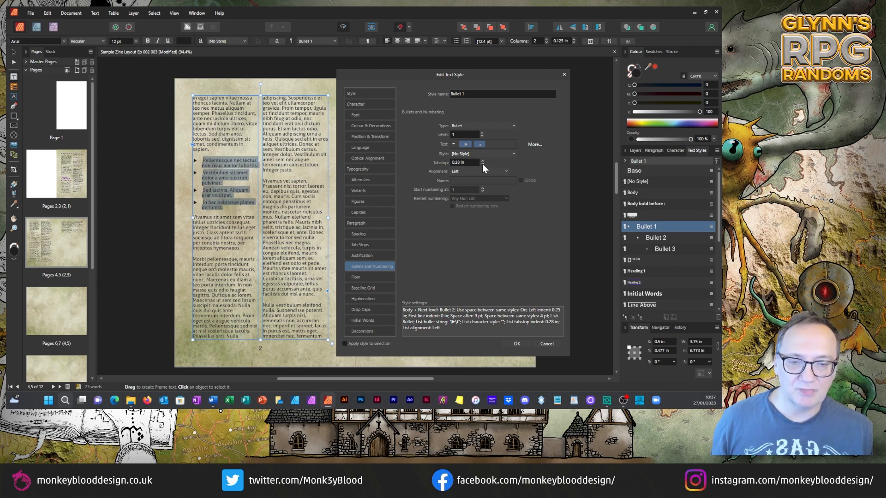
{"action": "left_click", "coordinate": [482, 164]}
{"action": "left_click", "coordinate": [482, 164]}
{"action": "left_click", "coordinate": [482, 164]}
{"action": "left_click", "coordinate": [483, 165]}
{"action": "left_click", "coordinate": [483, 164]}
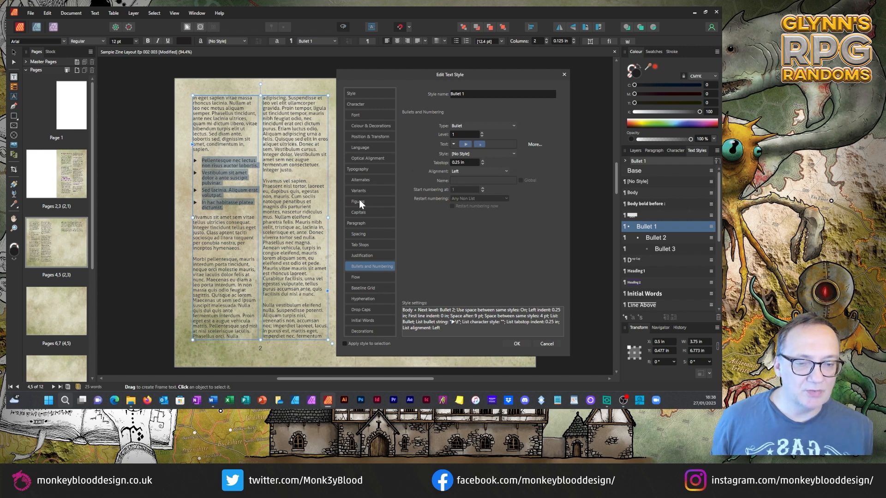
Try increasing the Bullet 1 style's left indent to 0.43 in within its paragraph spacing settings.
{"action": "left_click", "coordinate": [361, 226]}
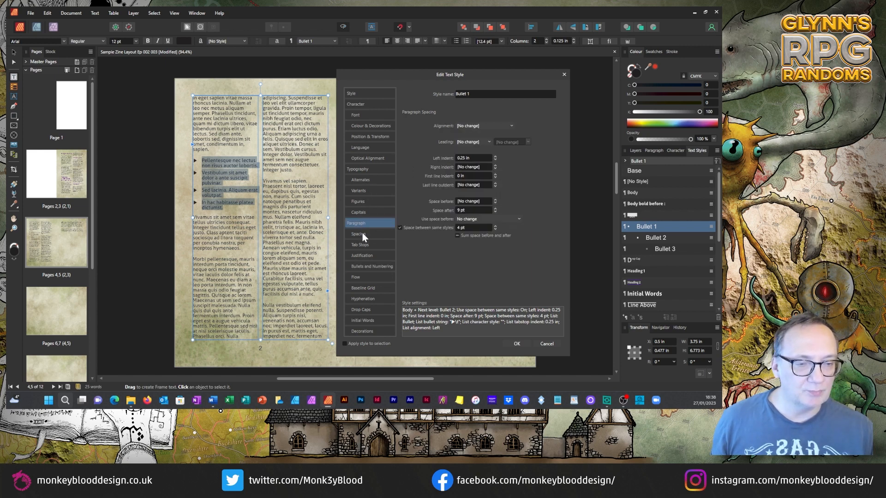
{"action": "left_click", "coordinate": [496, 157]}
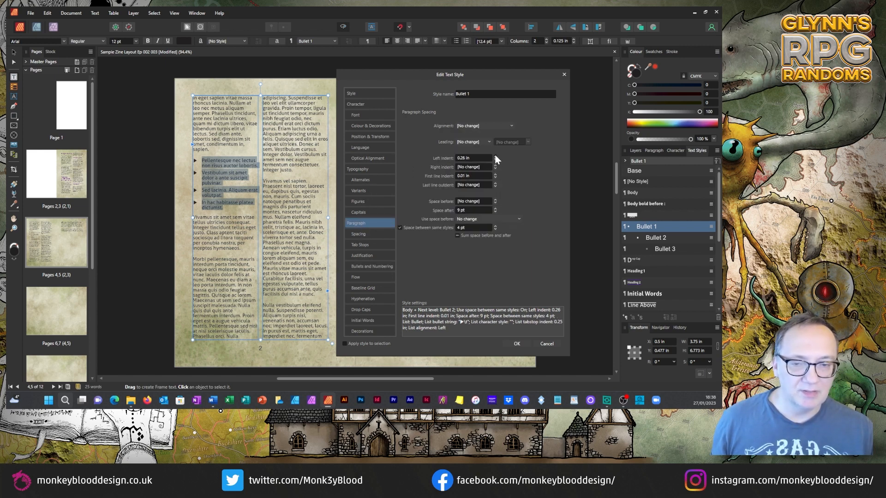
{"action": "left_click", "coordinate": [495, 156]}
{"action": "left_click", "coordinate": [495, 157]}
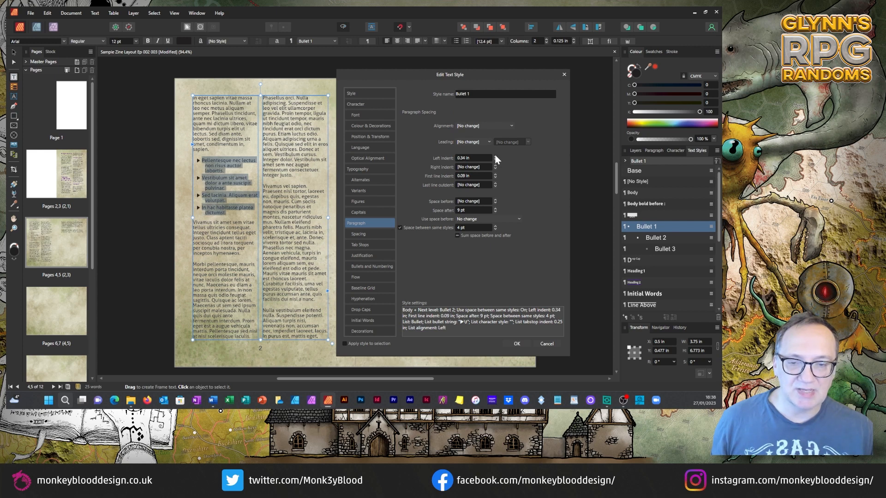
{"action": "left_click", "coordinate": [495, 156]}
{"action": "left_click", "coordinate": [496, 157]}
{"action": "left_click", "coordinate": [495, 156]}
{"action": "left_click", "coordinate": [496, 156]}
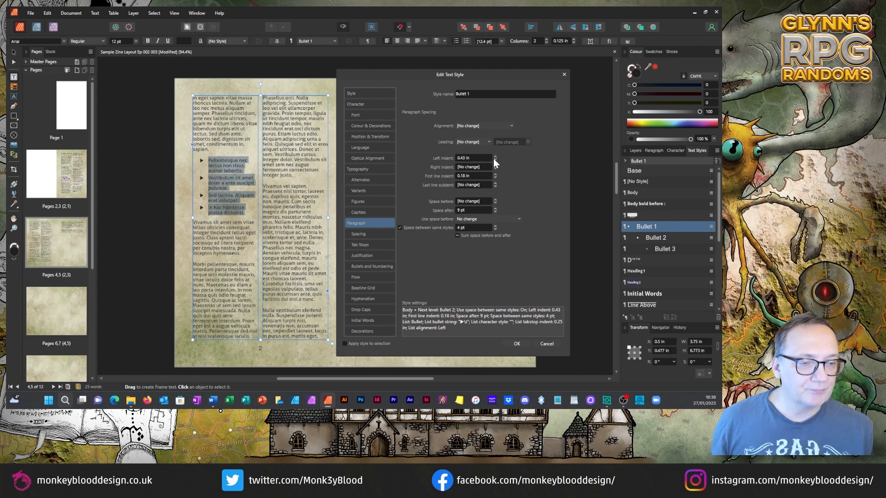
Return the Bullet 1 style's left indent to 0.25 in and save the style changes.
{"action": "left_click", "coordinate": [495, 160]}
{"action": "left_click", "coordinate": [495, 160]}
{"action": "left_click", "coordinate": [495, 160]}
{"action": "left_click", "coordinate": [495, 160]}
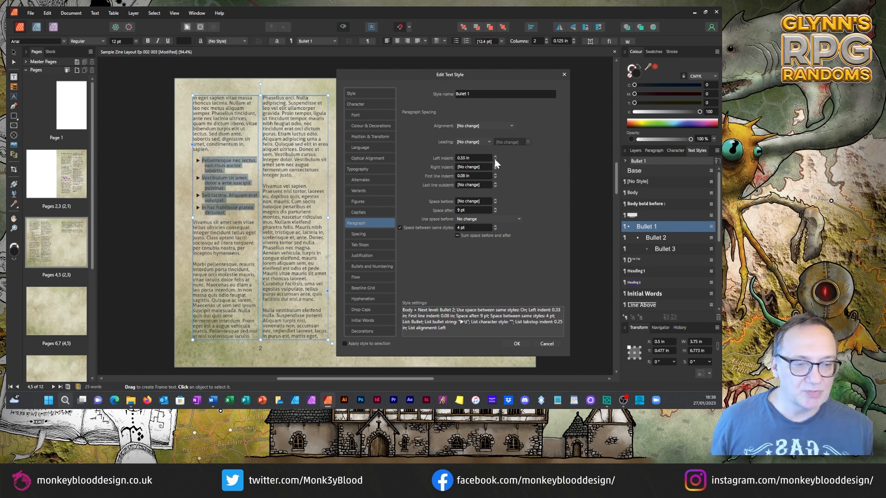
{"action": "left_click", "coordinate": [495, 160]}
{"action": "left_click", "coordinate": [495, 160]}
{"action": "left_click", "coordinate": [495, 161]}
{"action": "left_click", "coordinate": [495, 160]}
{"action": "left_click", "coordinate": [495, 160]}
{"action": "left_click", "coordinate": [495, 160]}
{"action": "left_click", "coordinate": [495, 160]}
{"action": "left_click", "coordinate": [495, 160]}
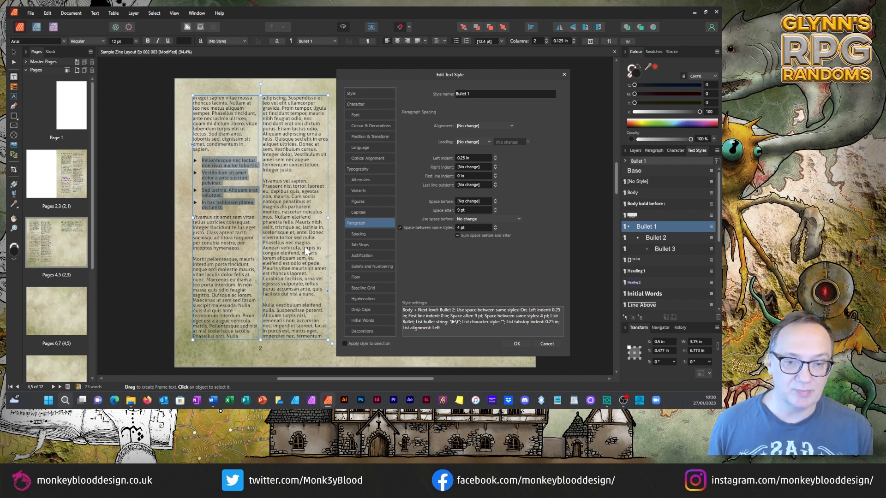
{"action": "left_click", "coordinate": [517, 344]}
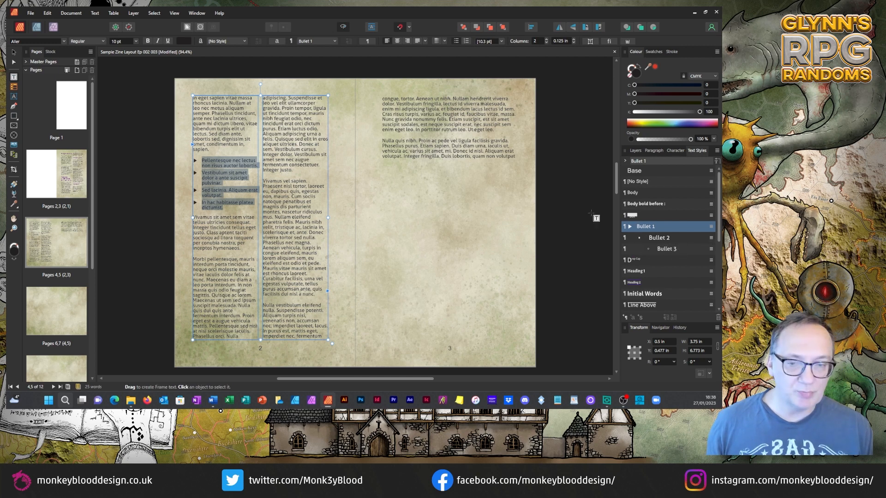
Apply the Numbered 1 style to the selected list paragraphs and base that style on Body.
{"action": "scroll", "coordinate": [679, 259], "scroll_direction": "down", "scroll_amount": 3}
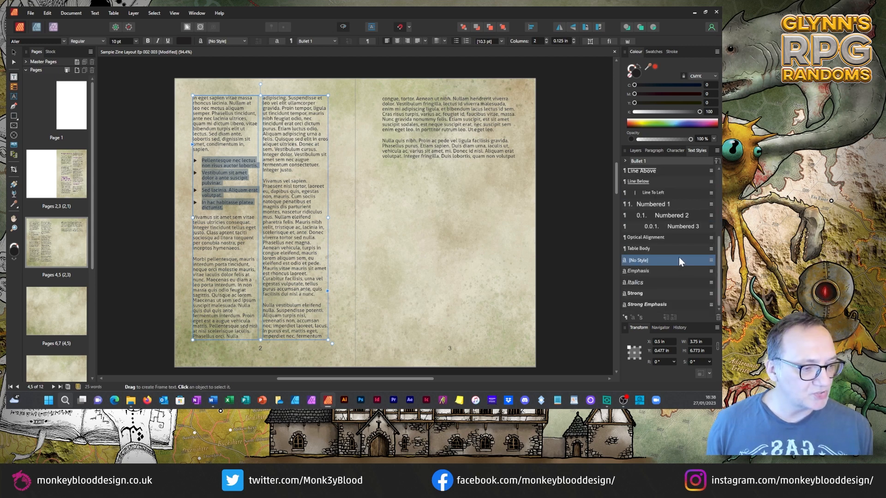
{"action": "left_click", "coordinate": [654, 205]}
{"action": "right_click", "coordinate": [653, 204]}
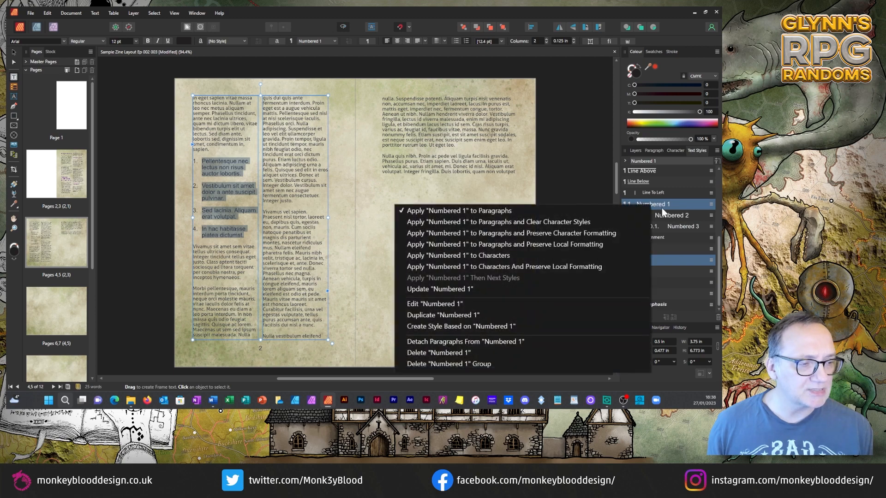
{"action": "left_click", "coordinate": [443, 306]}
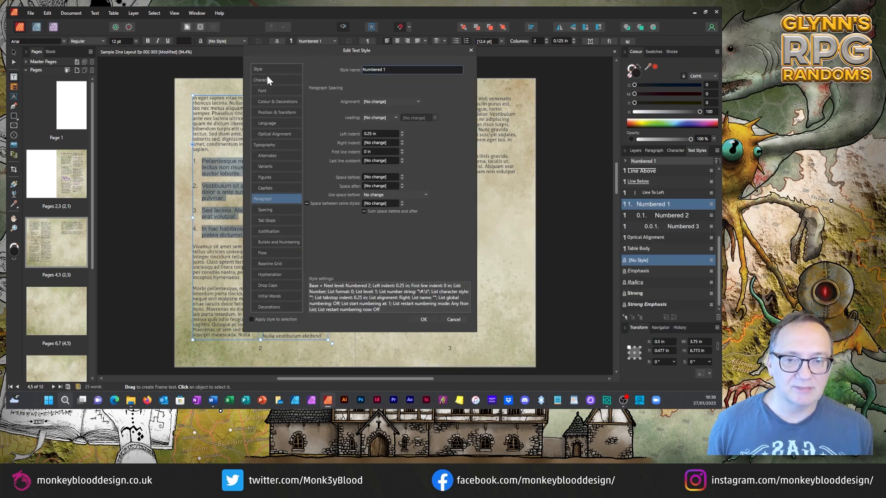
{"action": "left_click", "coordinate": [265, 71]}
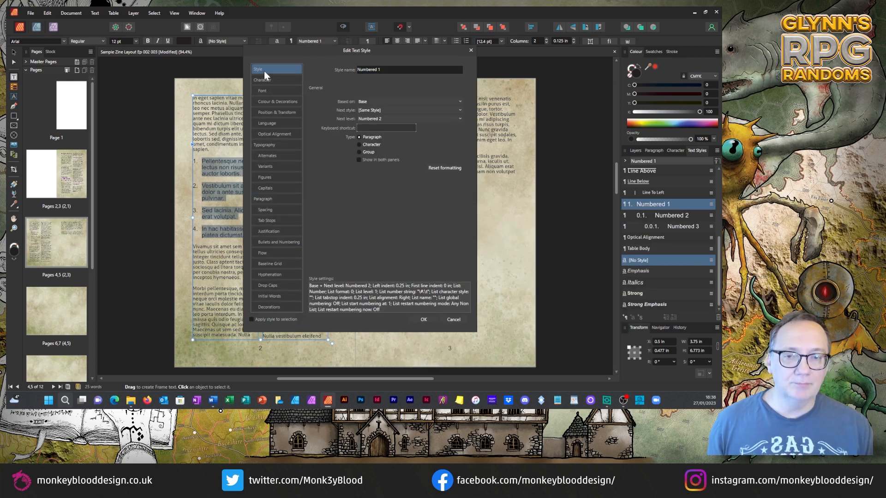
{"action": "left_click", "coordinate": [368, 102]}
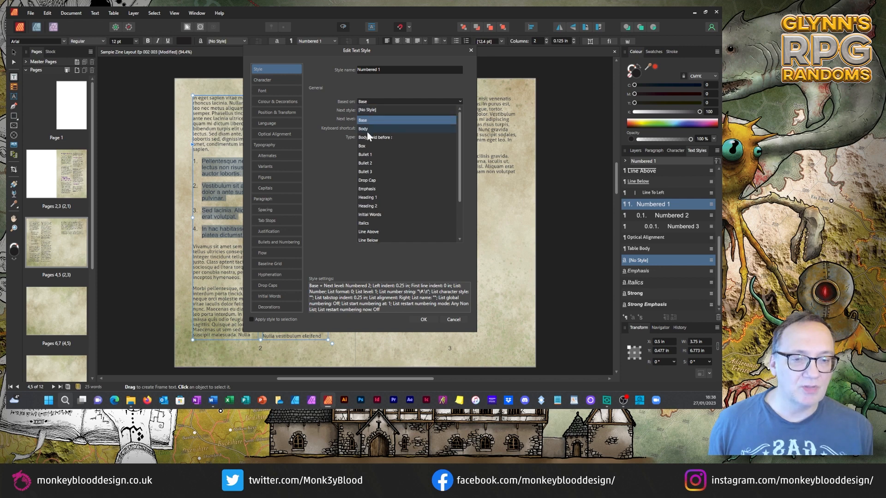
{"action": "left_click", "coordinate": [368, 130]}
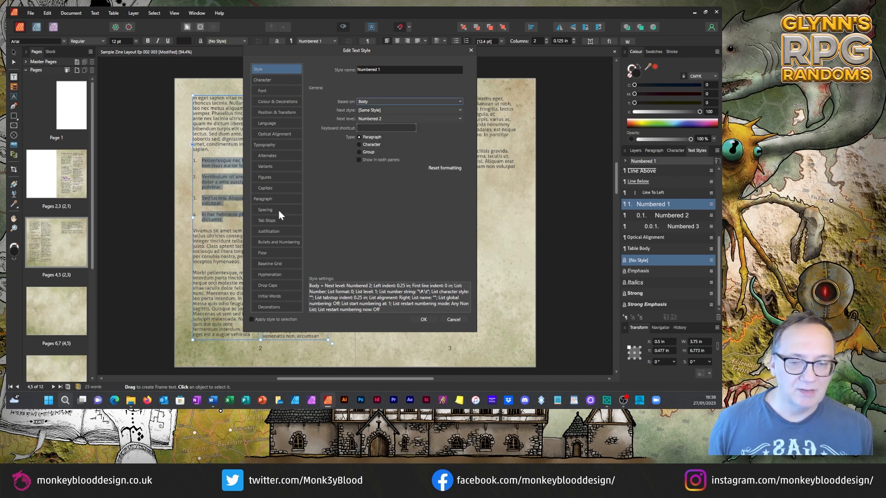
Enable space between same styles for Numbered 1, set it to 3 pt, and save the style.
{"action": "left_click_drag", "start_coordinate": [350, 46], "coordinate": [466, 69]}
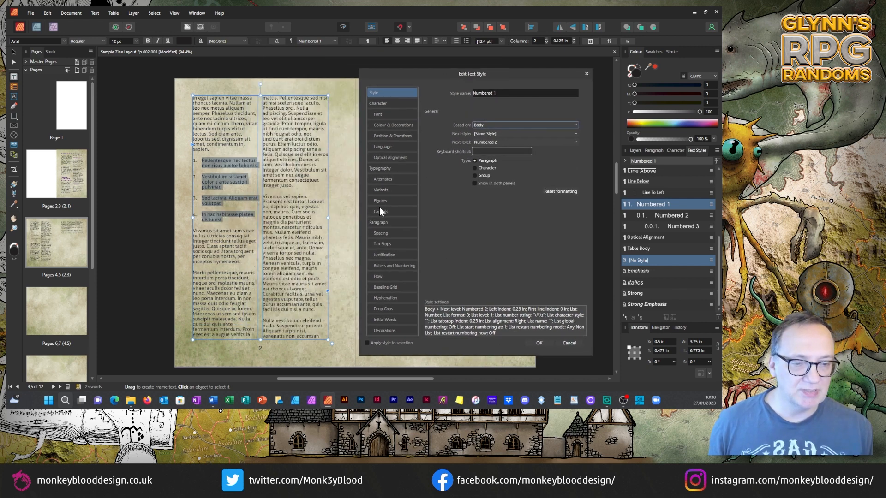
{"action": "left_click", "coordinate": [385, 234]}
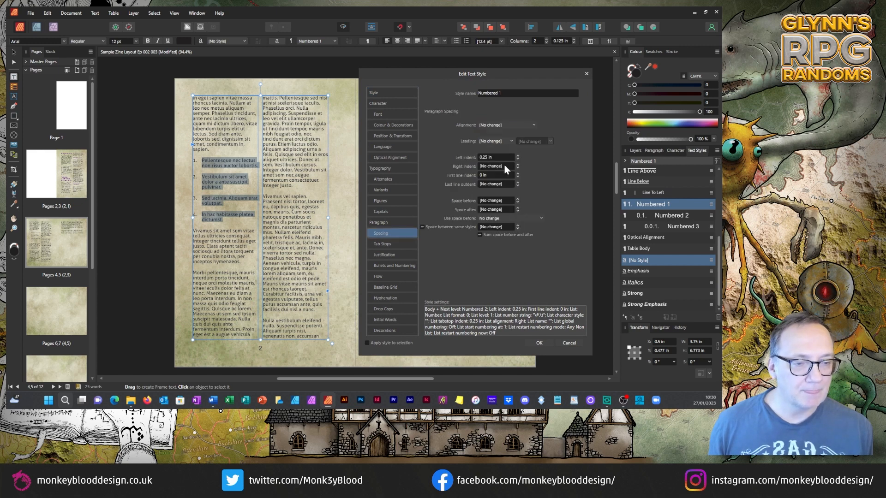
{"action": "left_click", "coordinate": [422, 227]}
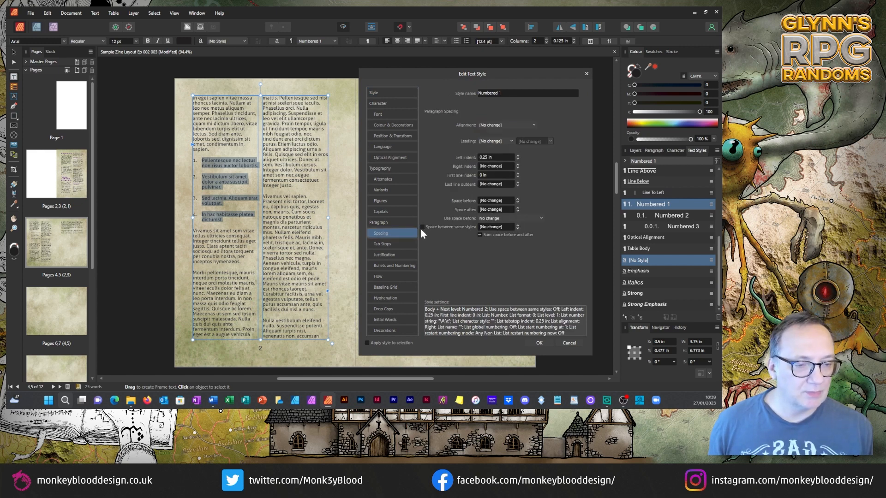
{"action": "left_click", "coordinate": [517, 225]}
{"action": "left_click", "coordinate": [517, 225]}
{"action": "left_click", "coordinate": [518, 225]}
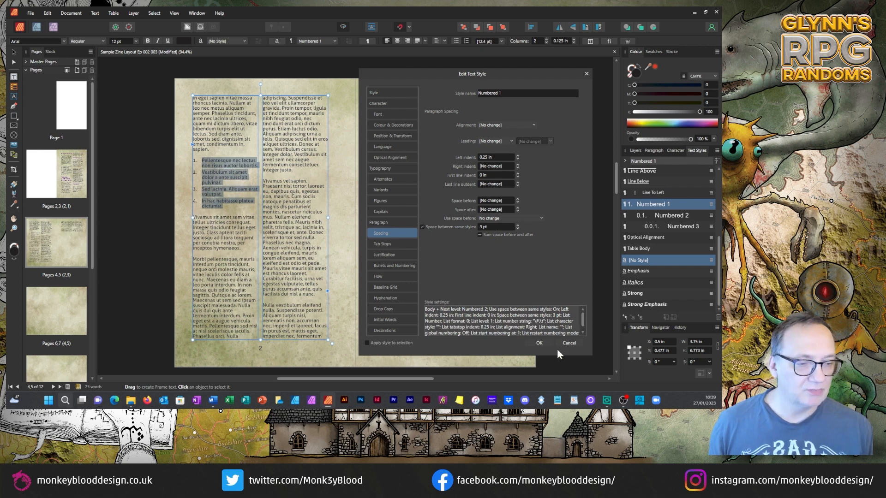
{"action": "left_click", "coordinate": [539, 343]}
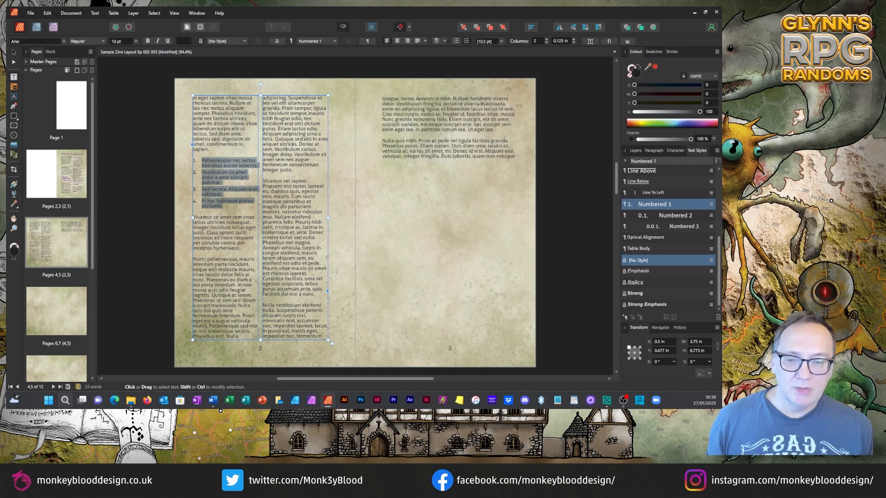
Apply the Numbered 2 style to the last two items of the numbered list.
{"action": "left_click_drag", "start_coordinate": [202, 189], "coordinate": [223, 194]}
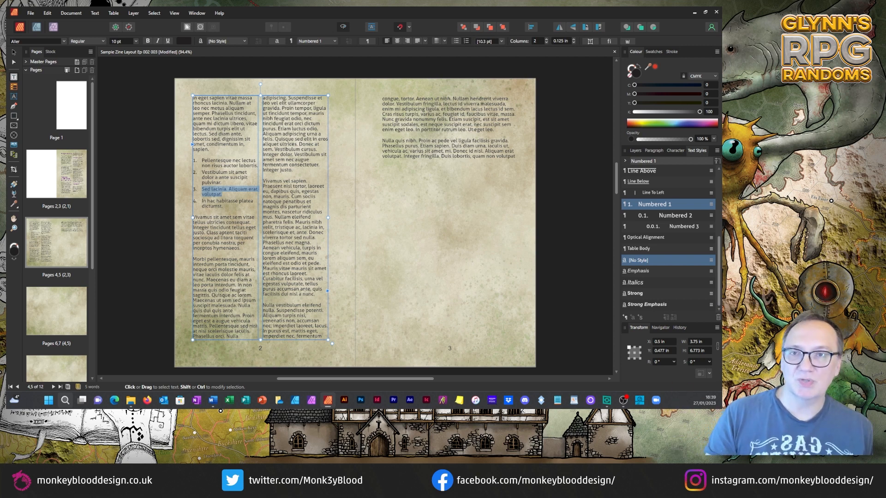
{"action": "left_click_drag", "start_coordinate": [224, 206], "coordinate": [201, 189]}
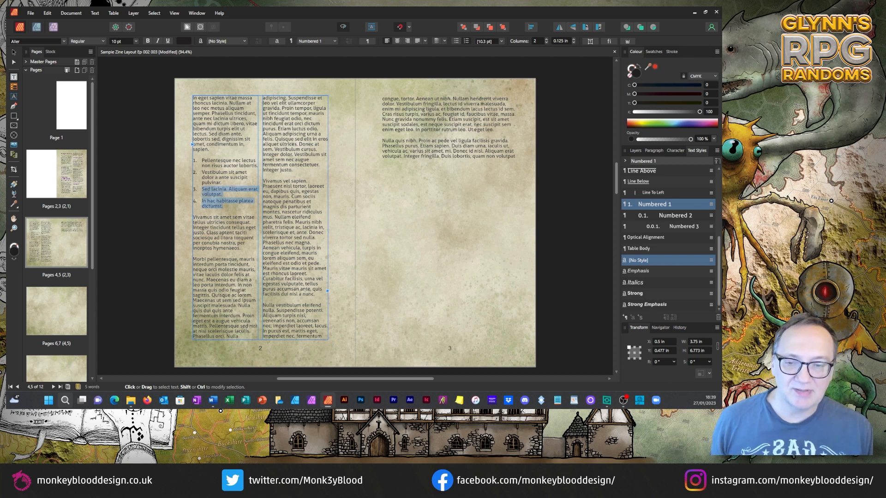
{"action": "left_click", "coordinate": [663, 217]}
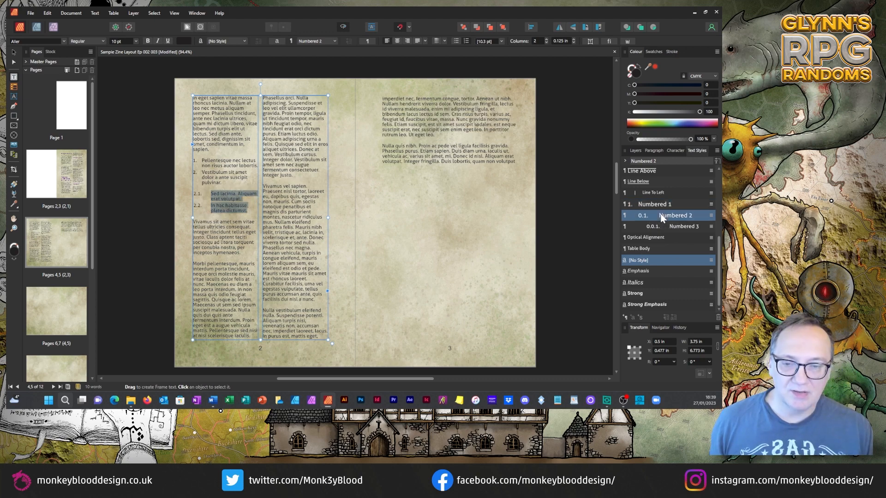
Change the Numbered 2 style's list type to a, b, c, d...
{"action": "right_click", "coordinate": [677, 214]}
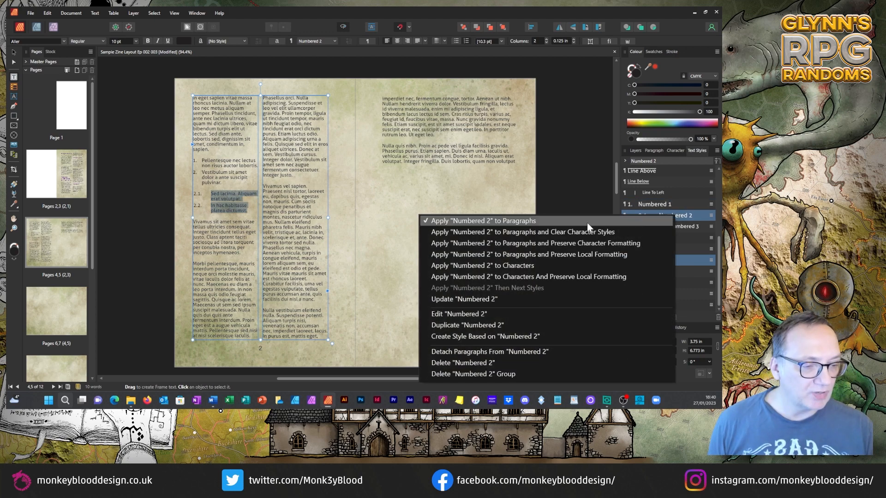
{"action": "left_click", "coordinate": [458, 314]}
{"action": "left_click_drag", "start_coordinate": [379, 59], "coordinate": [465, 81]}
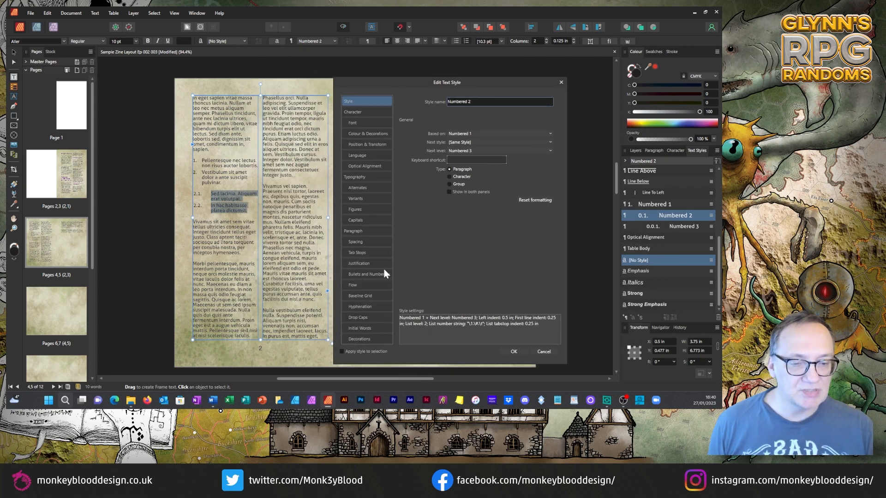
{"action": "left_click", "coordinate": [367, 274]}
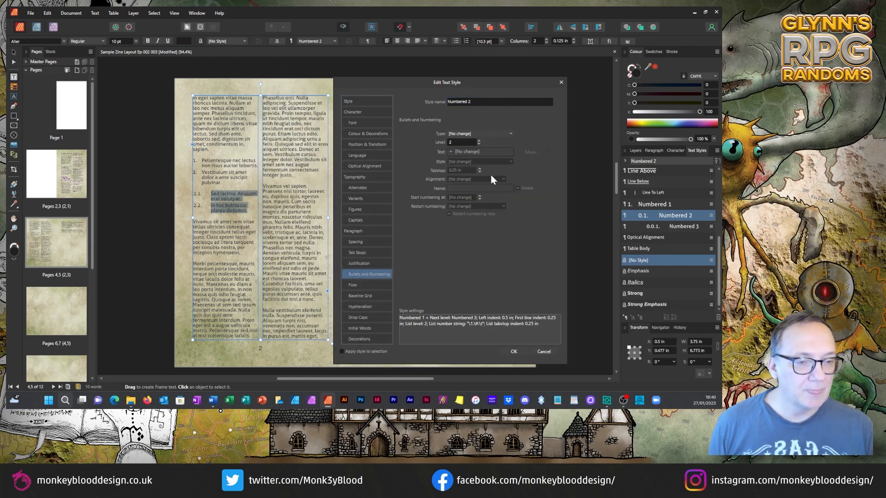
{"action": "left_click", "coordinate": [475, 134]}
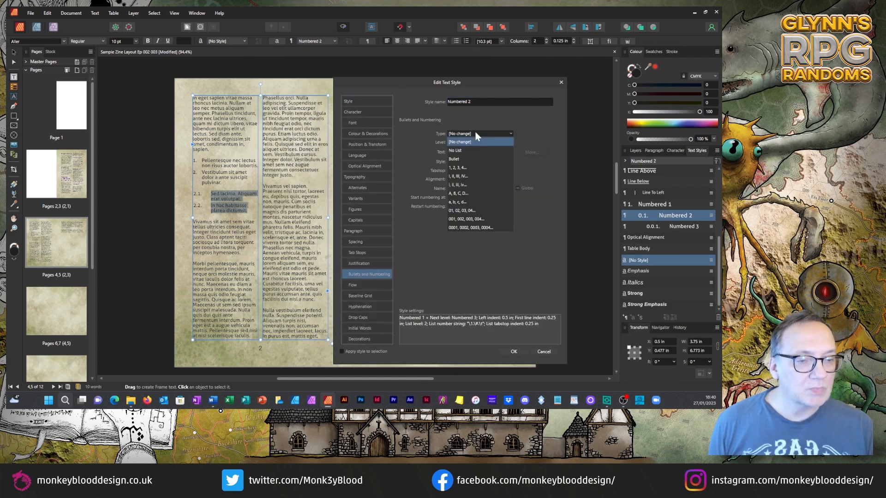
{"action": "left_click", "coordinate": [461, 202]}
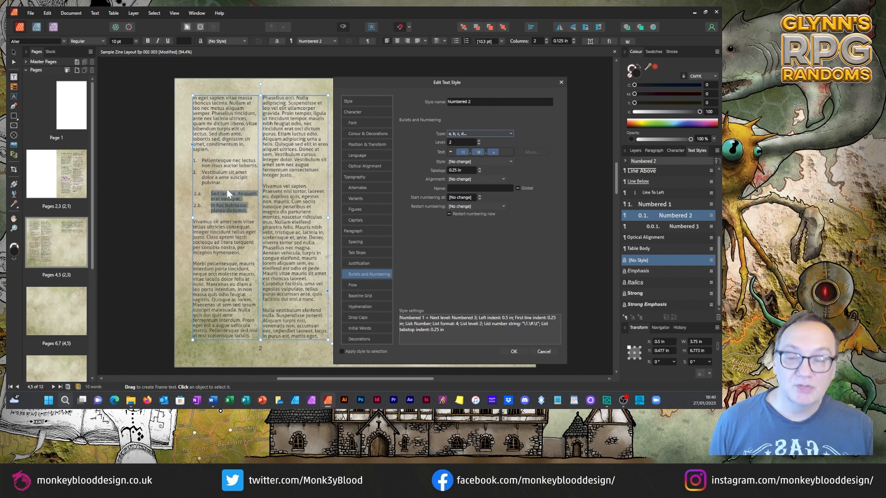
Remove the parent level number and its separating dot from the Numbered 2 list text, and save the style.
{"action": "left_click", "coordinate": [466, 152]}
{"action": "key", "text": "BackSpace"}
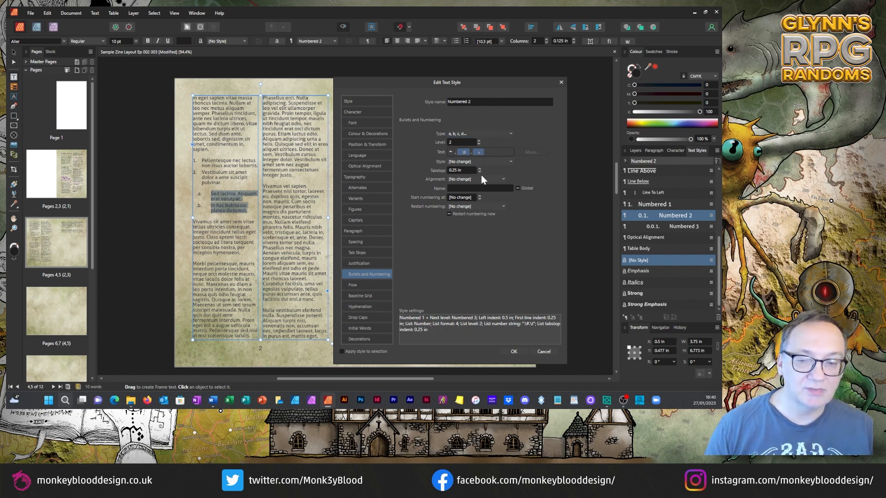
{"action": "key", "text": "BackSpace"}
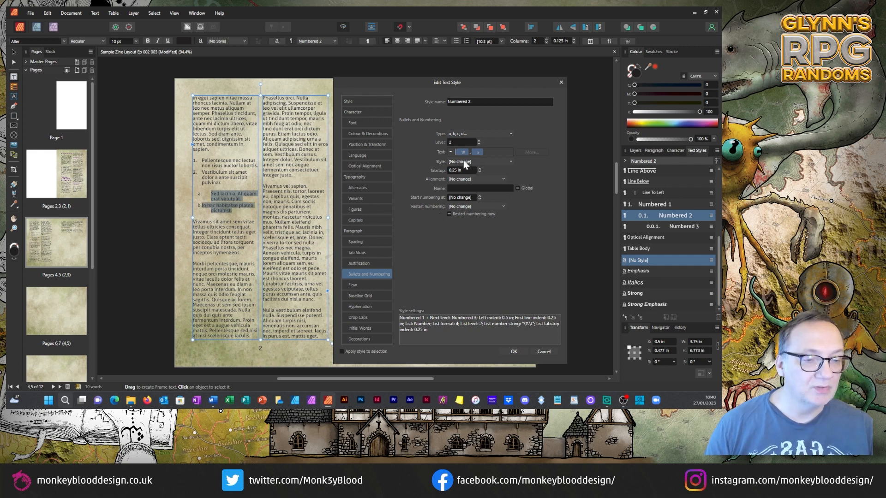
{"action": "left_click", "coordinate": [519, 351]}
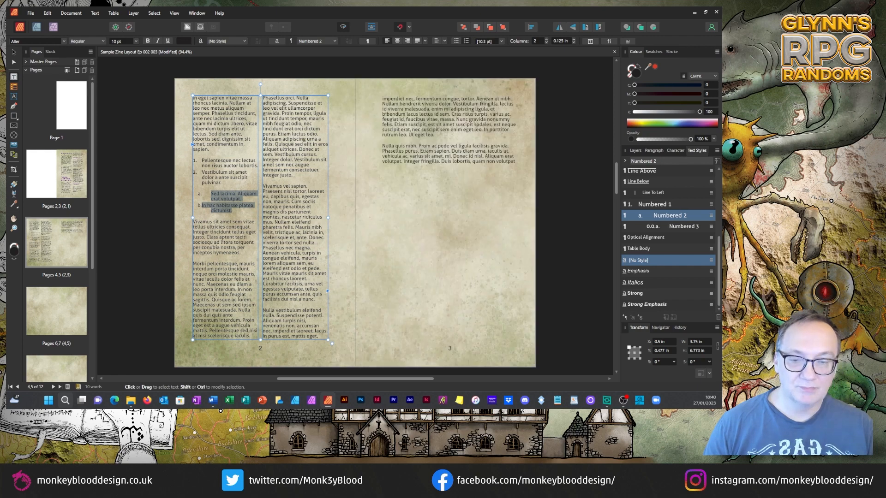
Set the list tab stop of the Numbered 2 style to 0.5 in.
{"action": "right_click", "coordinate": [678, 215]}
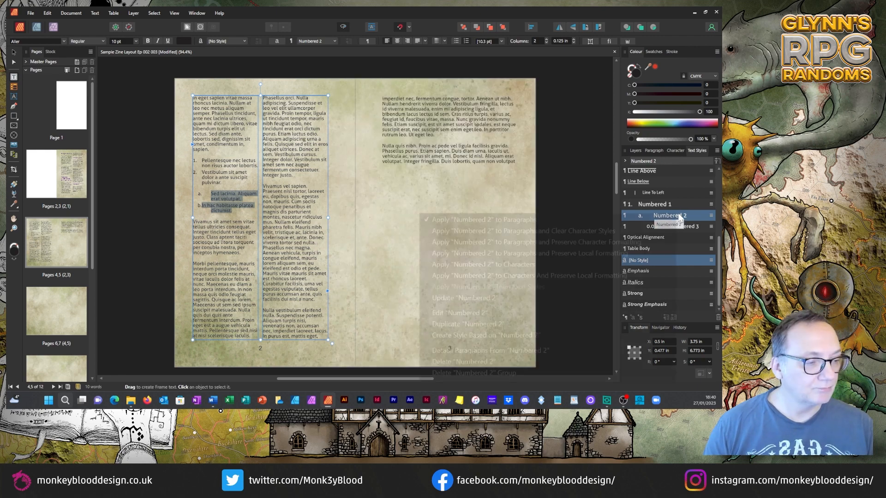
{"action": "left_click", "coordinate": [459, 313]}
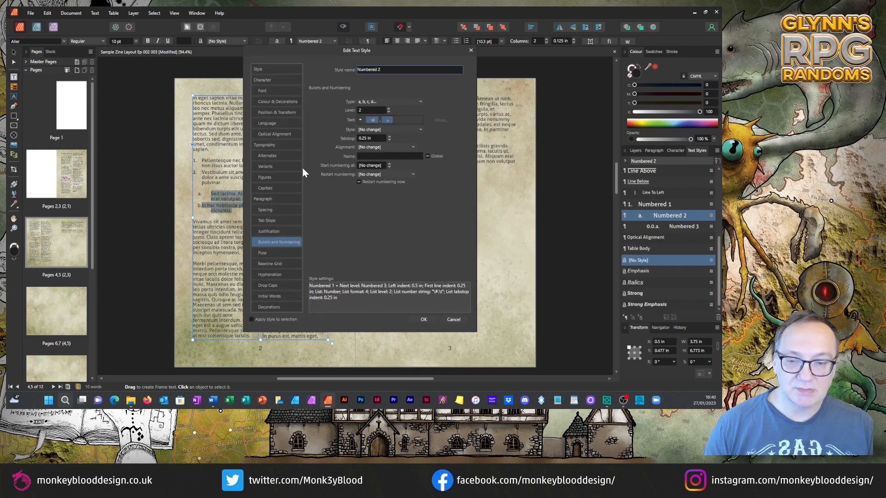
{"action": "left_click_drag", "start_coordinate": [358, 52], "coordinate": [419, 76]}
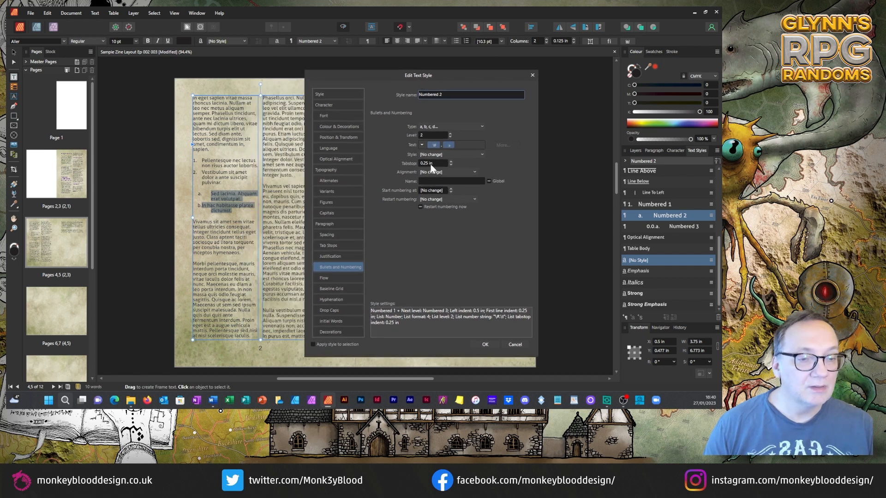
{"action": "left_click", "coordinate": [450, 161]}
{"action": "left_click", "coordinate": [451, 161]}
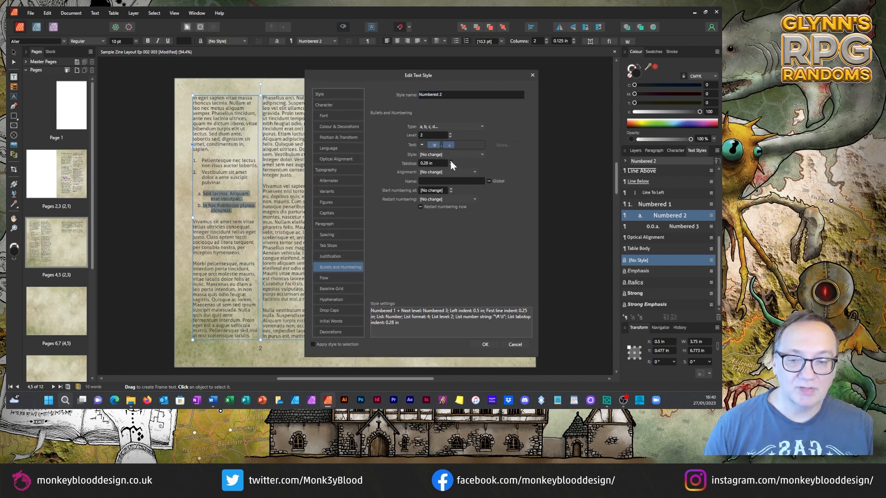
{"action": "left_click", "coordinate": [450, 161]}
{"action": "left_click", "coordinate": [451, 161]}
{"action": "left_click", "coordinate": [450, 161]}
{"action": "left_click", "coordinate": [451, 161]}
{"action": "left_click", "coordinate": [451, 161]}
{"action": "left_click", "coordinate": [451, 161]}
{"action": "left_click", "coordinate": [451, 161]}
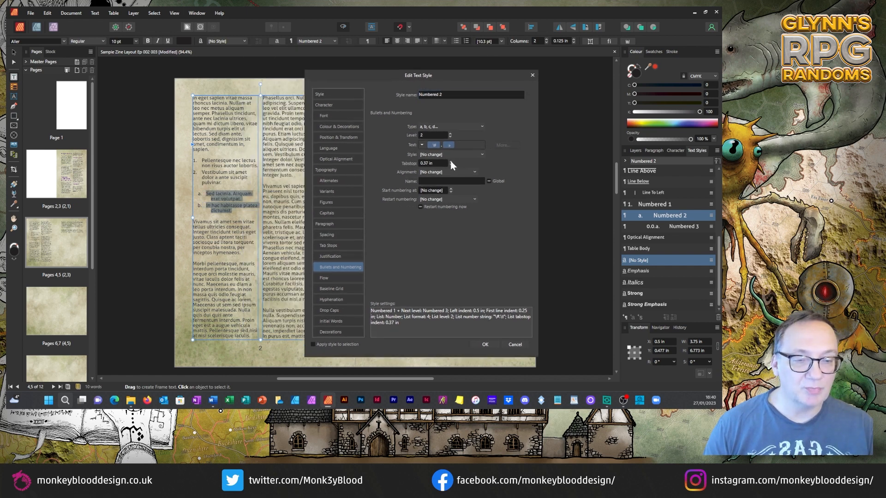
{"action": "left_click", "coordinate": [451, 161]}
{"action": "left_click", "coordinate": [451, 161]}
{"action": "left_click", "coordinate": [451, 161]}
{"action": "left_click", "coordinate": [451, 161]}
{"action": "left_click", "coordinate": [451, 165]}
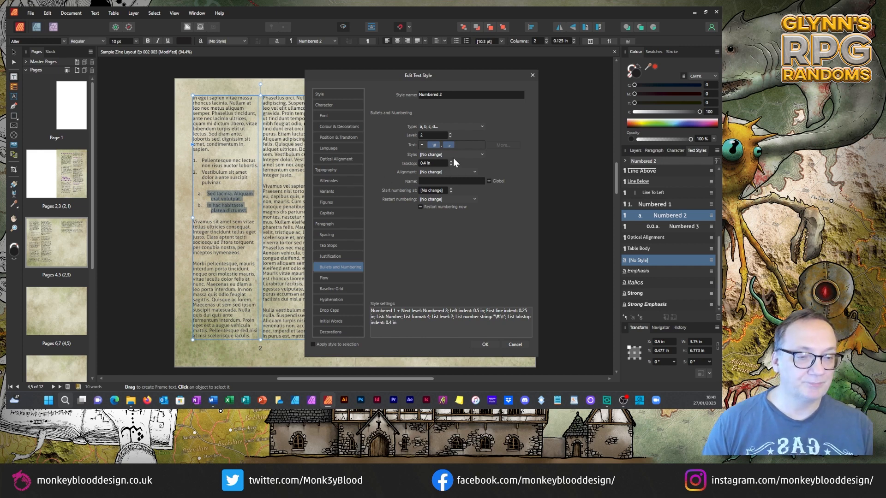
{"action": "left_click", "coordinate": [451, 161]}
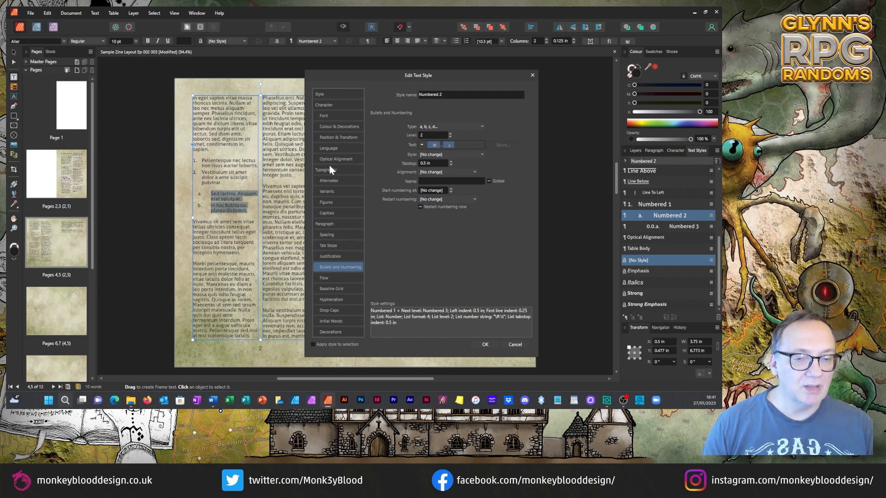
Change the Numbered 2 style to be based on [No Style] and save the style.
{"action": "left_click", "coordinate": [332, 139]}
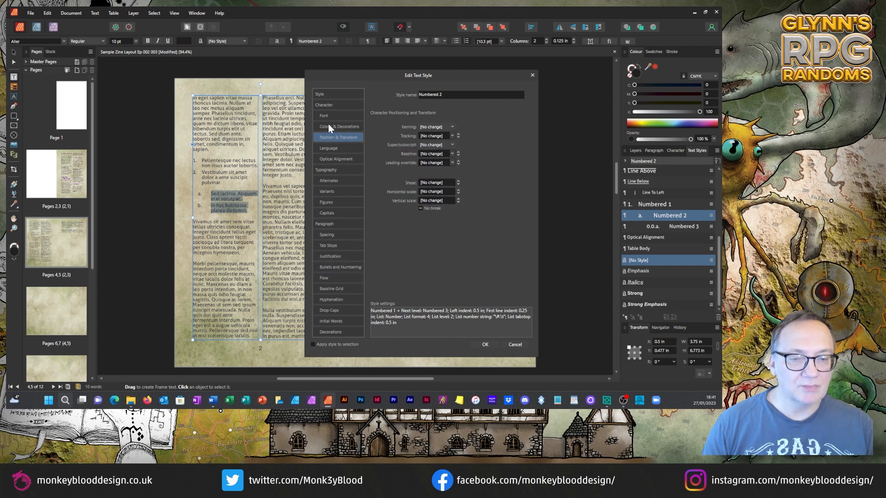
{"action": "left_click", "coordinate": [328, 106]}
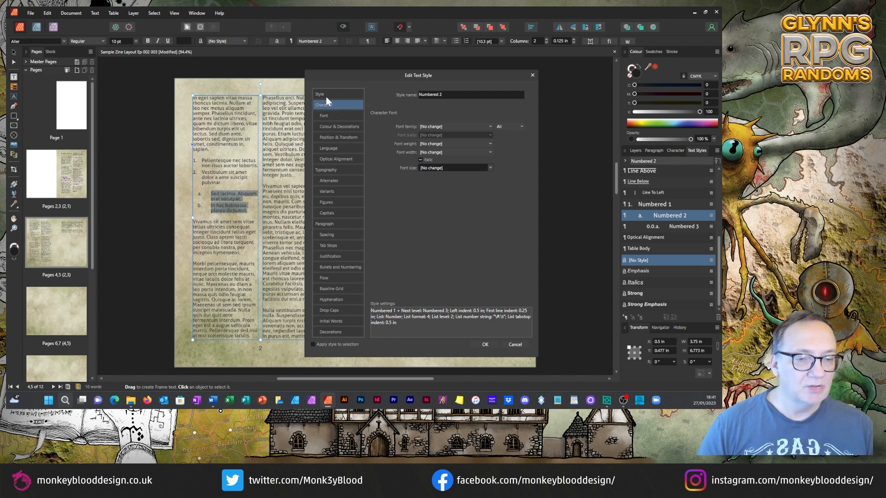
{"action": "left_click", "coordinate": [329, 95]}
{"action": "left_click", "coordinate": [436, 127]}
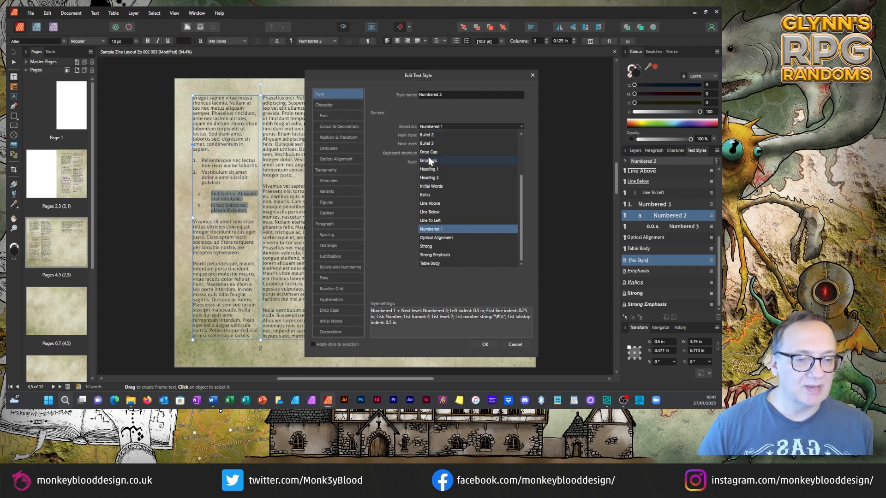
{"action": "left_click", "coordinate": [434, 135]}
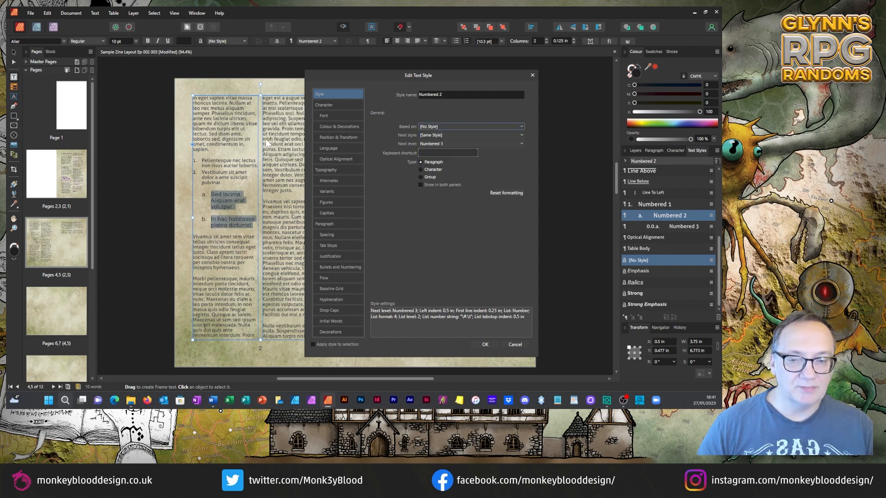
{"action": "left_click", "coordinate": [485, 344]}
Set the Numbered 2 style's font family to Aller and its size to 10 pt, and save the style.
{"action": "double_click", "coordinate": [218, 109]}
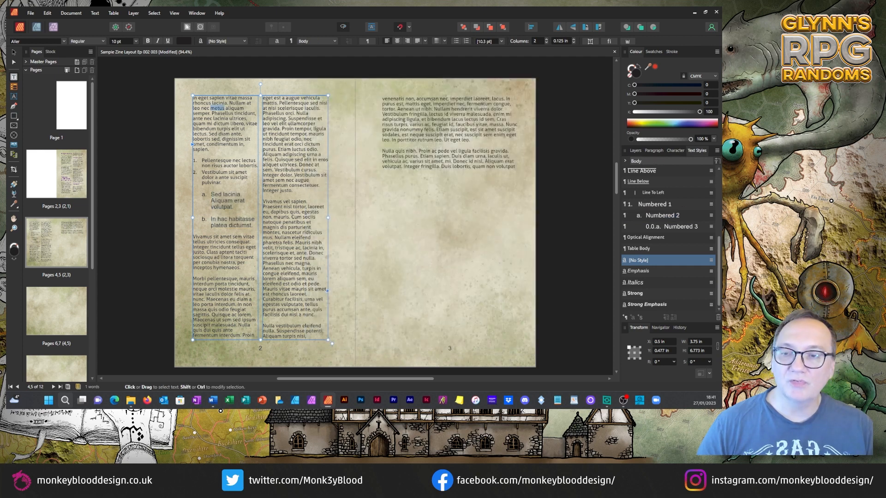
{"action": "left_click_drag", "start_coordinate": [206, 103], "coordinate": [231, 114]}
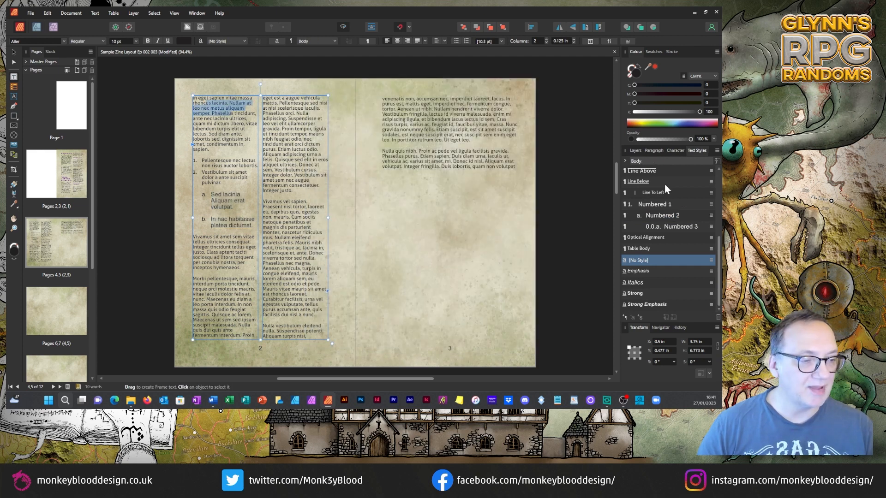
{"action": "left_click", "coordinate": [228, 202]}
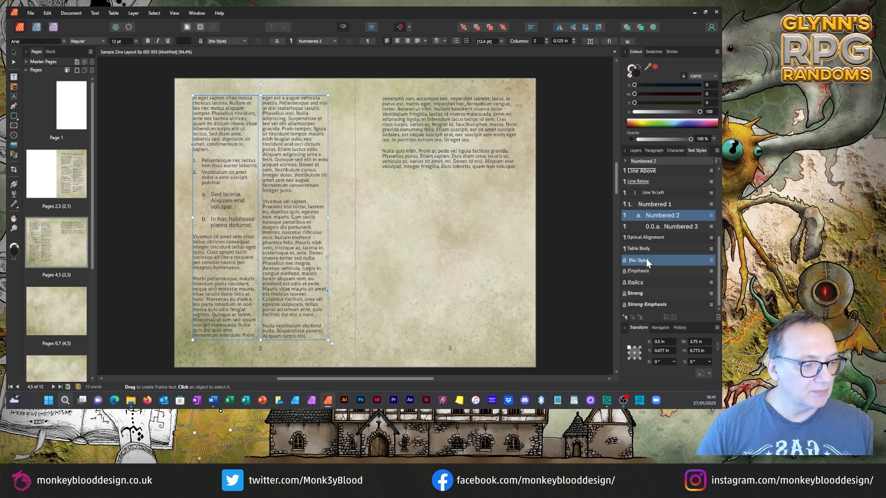
{"action": "right_click", "coordinate": [663, 215]}
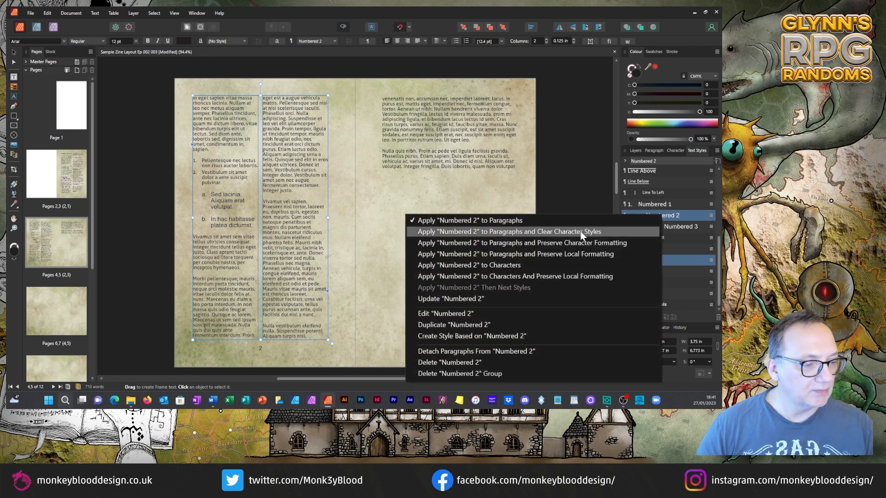
{"action": "left_click", "coordinate": [425, 314]}
{"action": "left_click", "coordinate": [262, 80]}
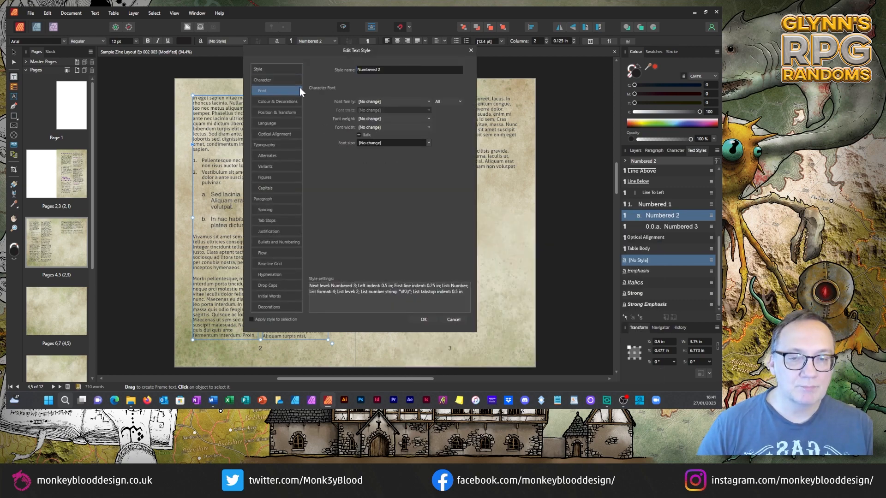
{"action": "left_click", "coordinate": [375, 101]}
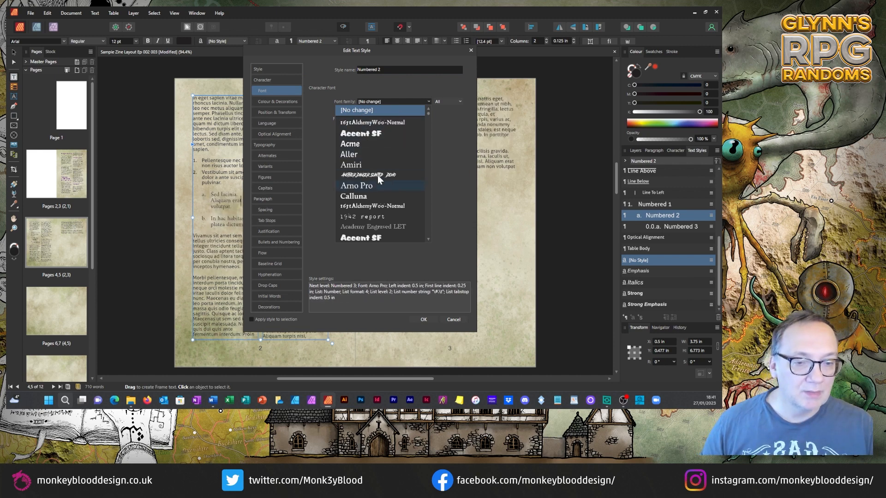
{"action": "left_click", "coordinate": [370, 154]}
{"action": "left_click", "coordinate": [387, 110]}
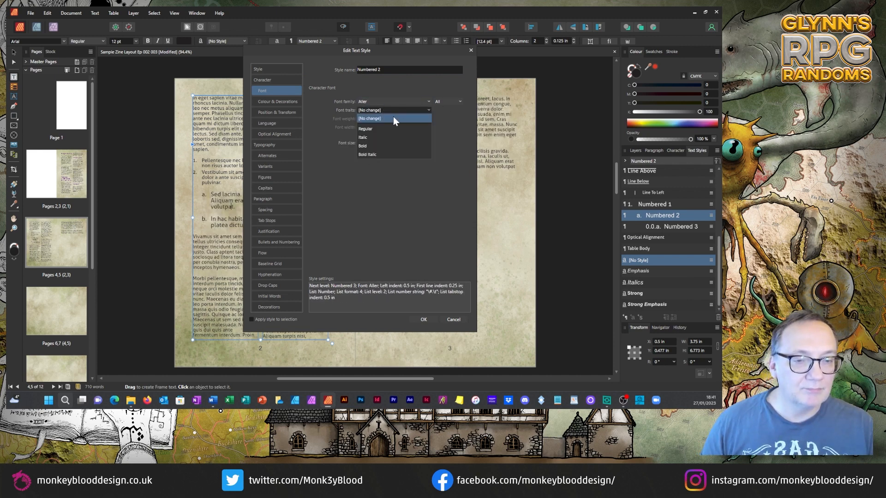
{"action": "left_click", "coordinate": [437, 131]}
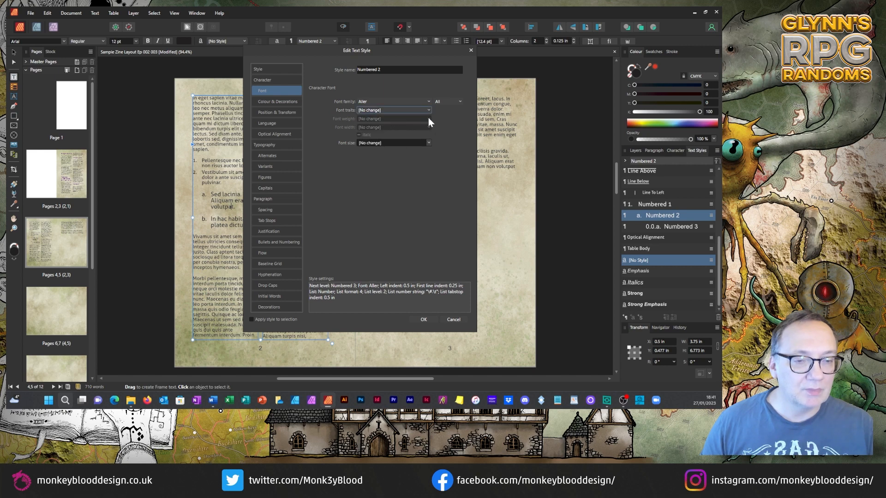
{"action": "left_click", "coordinate": [427, 143]}
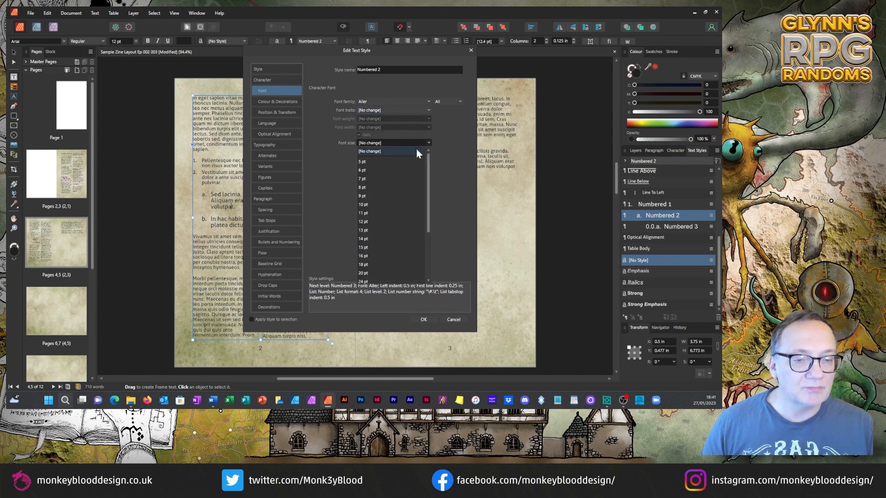
{"action": "left_click", "coordinate": [363, 205]}
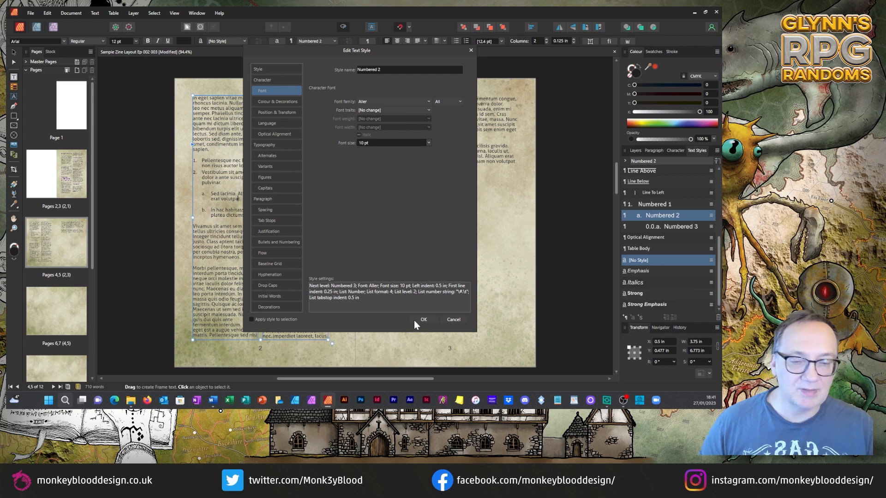
{"action": "left_click", "coordinate": [427, 319]}
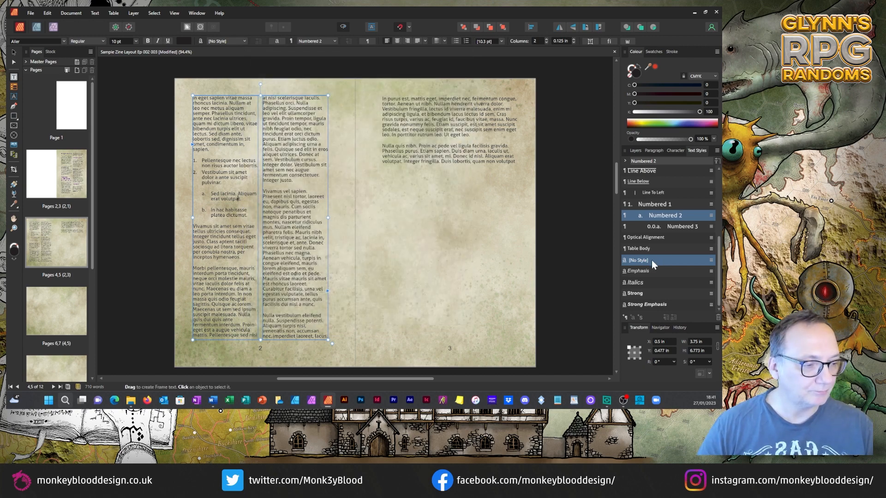
{"action": "right_click", "coordinate": [664, 207]}
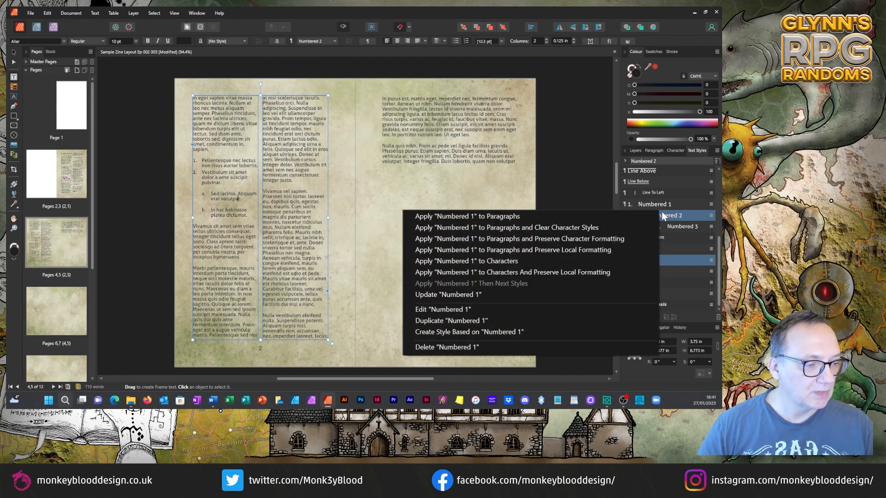
{"action": "left_click", "coordinate": [453, 309]}
{"action": "left_click_drag", "start_coordinate": [300, 54], "coordinate": [378, 89]}
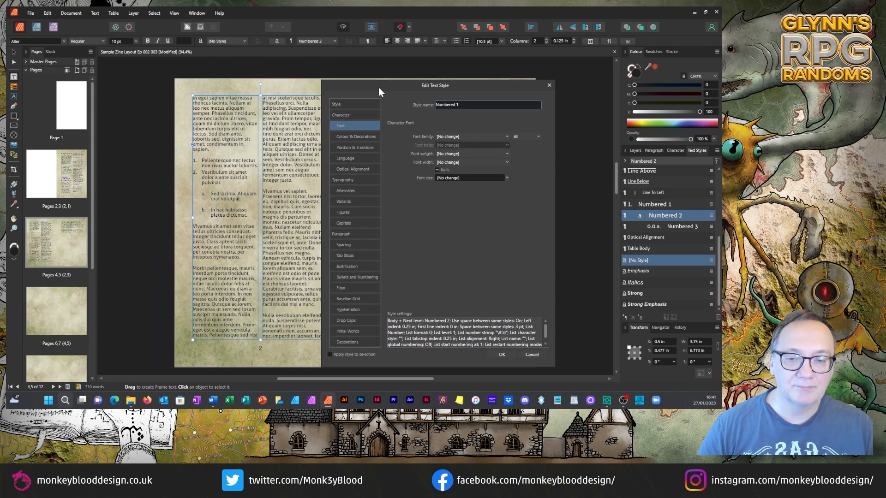
{"action": "left_click", "coordinate": [341, 244]}
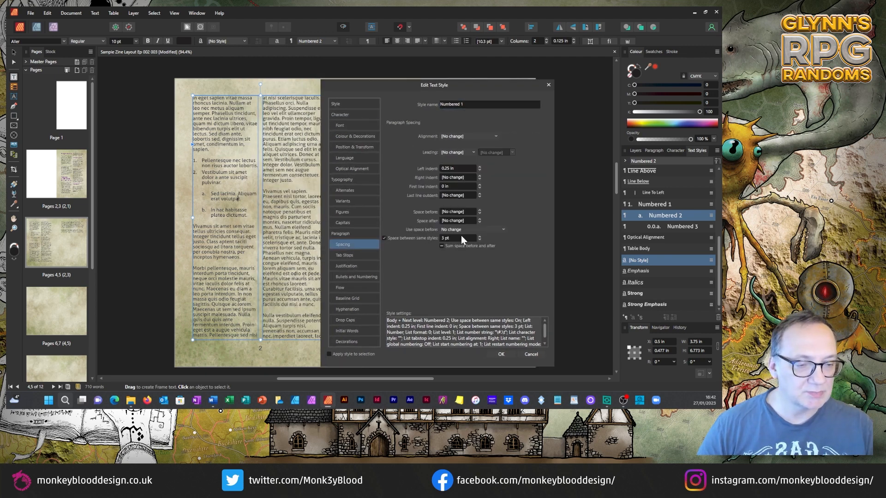
{"action": "left_click", "coordinate": [479, 239]}
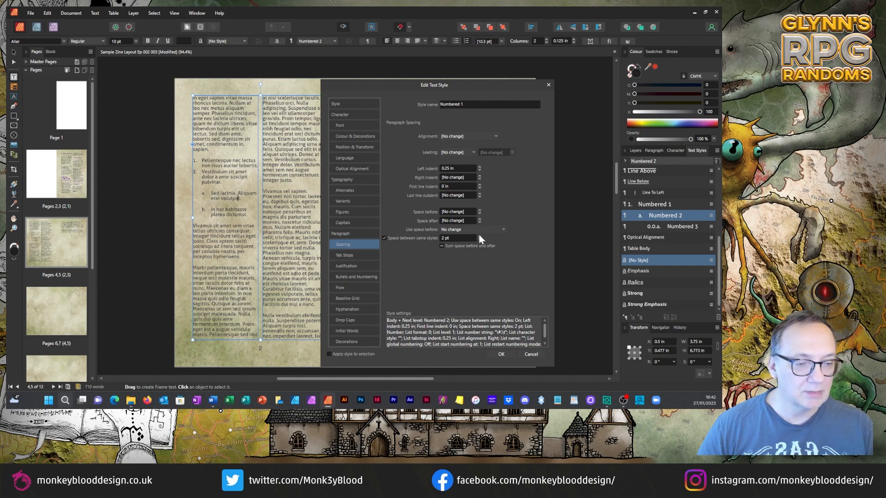
{"action": "left_click", "coordinate": [479, 236]}
{"action": "left_click", "coordinate": [529, 356]}
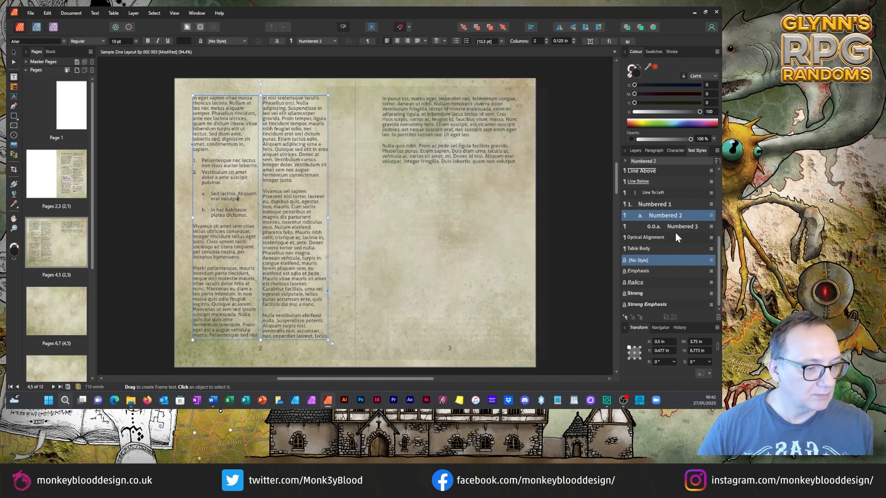
Enable space between same styles for the Numbered 2 style and set it to 2 pt.
{"action": "right_click", "coordinate": [668, 216]}
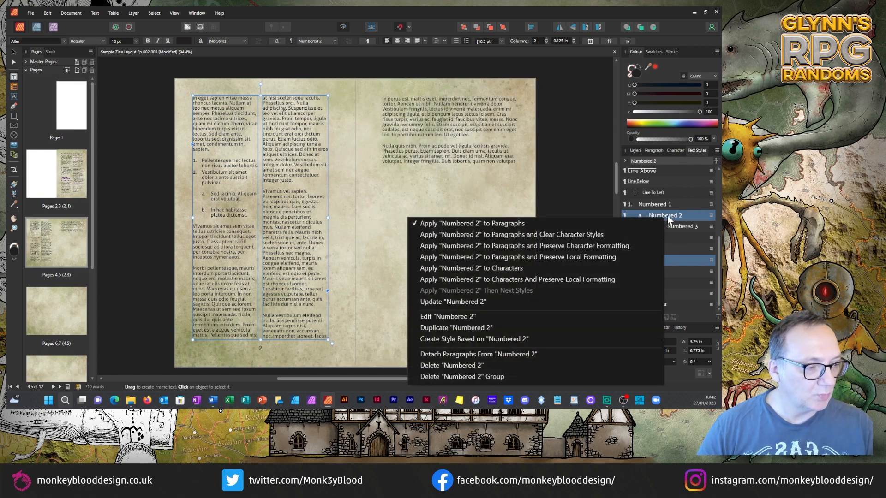
{"action": "left_click", "coordinate": [445, 317]}
{"action": "left_click_drag", "start_coordinate": [310, 53], "coordinate": [400, 96]}
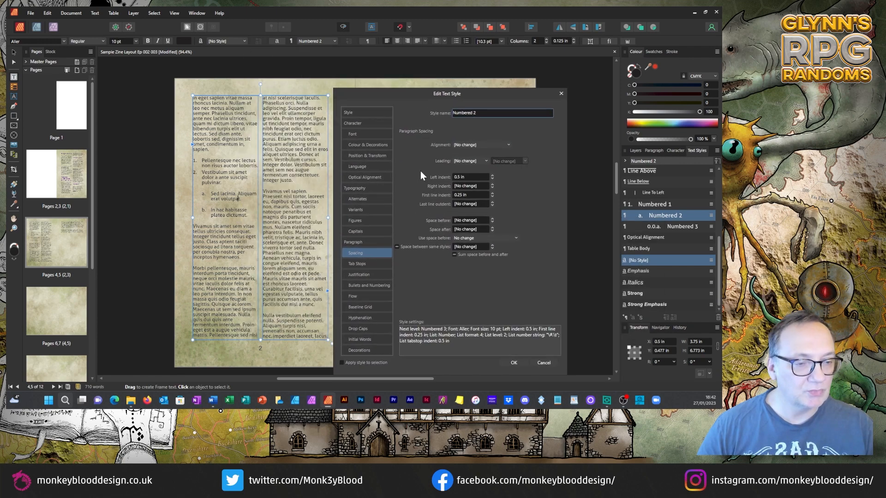
{"action": "left_click", "coordinate": [397, 247]}
{"action": "left_click", "coordinate": [396, 247]}
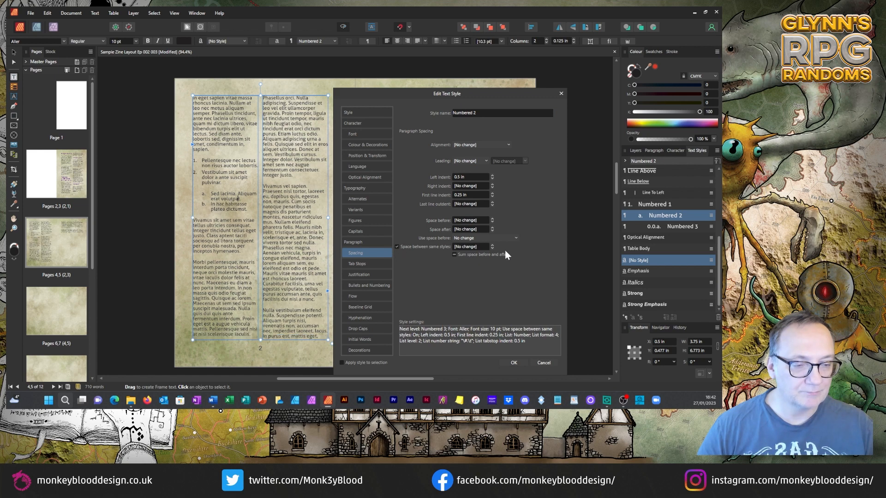
{"action": "left_click", "coordinate": [492, 245]}
{"action": "left_click", "coordinate": [493, 245]}
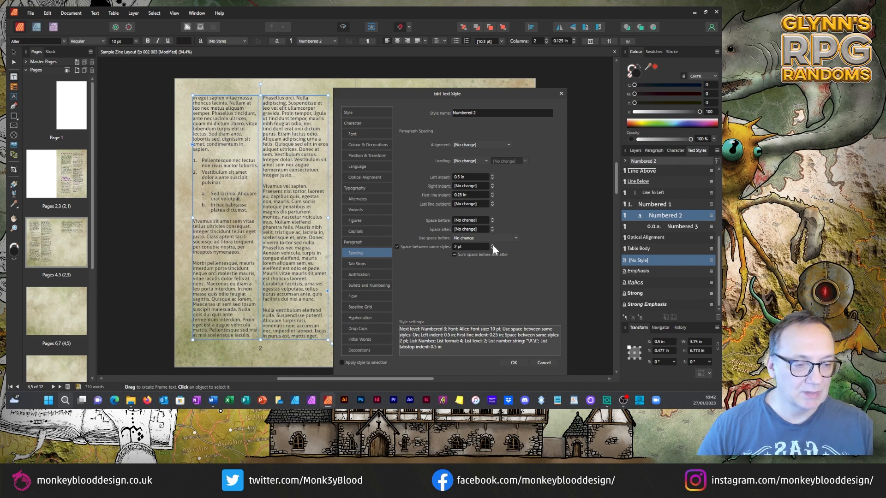
Set the Numbered 2 style's space before to 0 pt and save the style.
{"action": "left_click", "coordinate": [492, 222]}
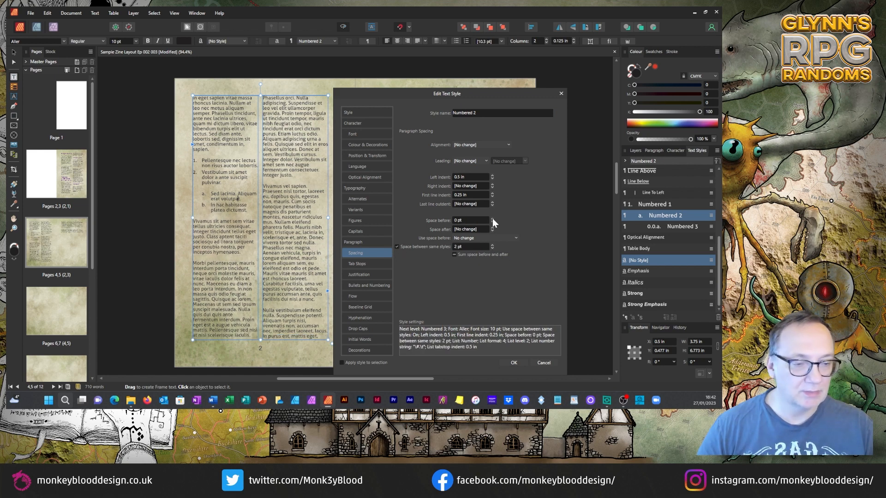
{"action": "left_click", "coordinate": [492, 219]}
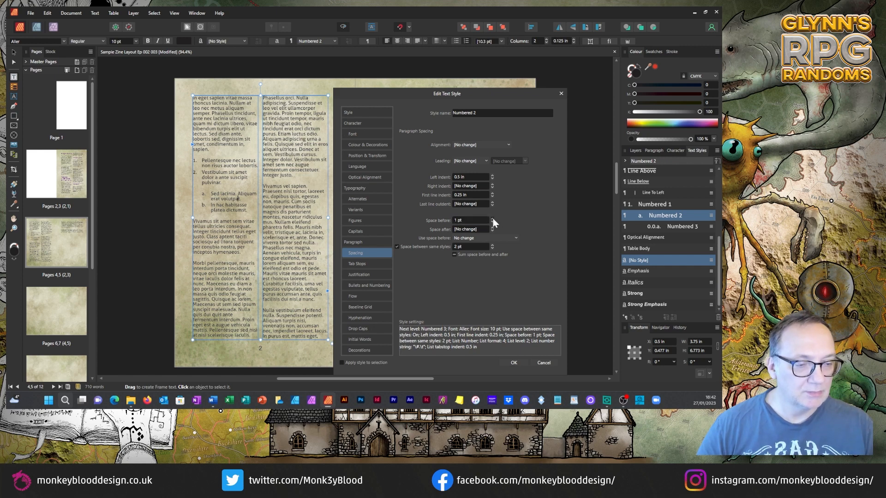
{"action": "left_click_drag", "start_coordinate": [492, 220], "coordinate": [493, 222]}
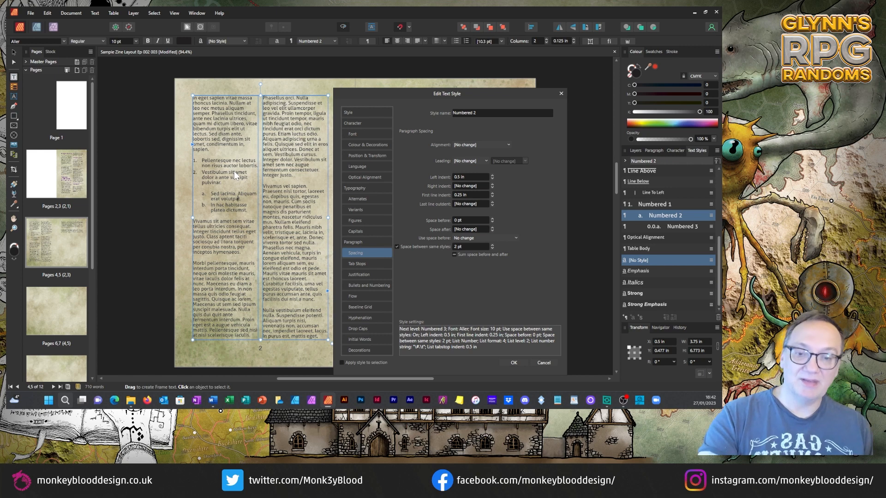
{"action": "left_click", "coordinate": [514, 363]}
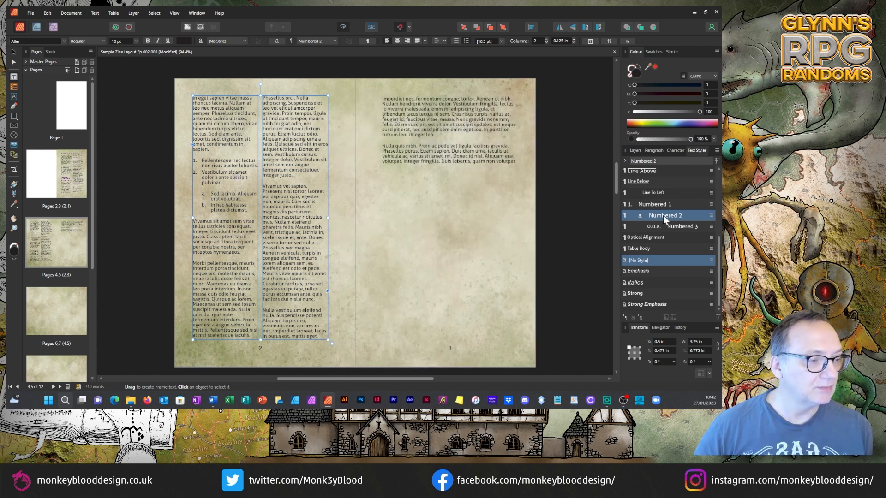
Set the Numbered 1 style's space after to 5 pt and save the style.
{"action": "right_click", "coordinate": [664, 203]}
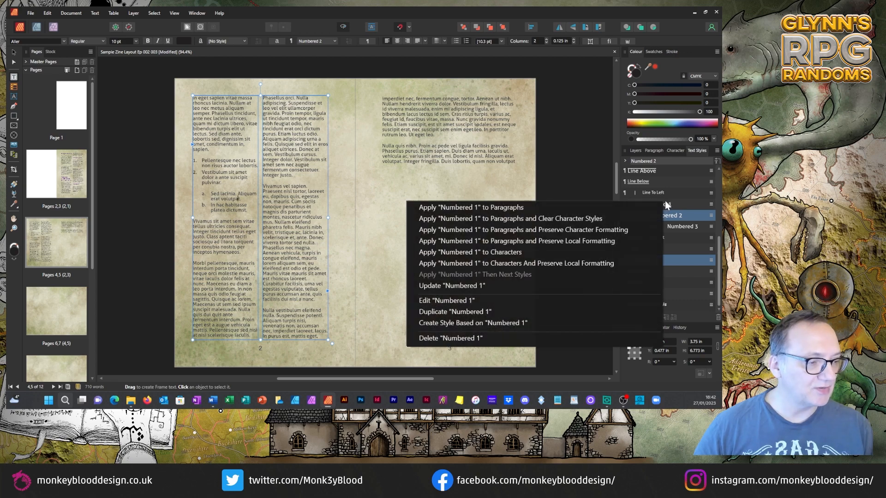
{"action": "left_click", "coordinate": [425, 303]}
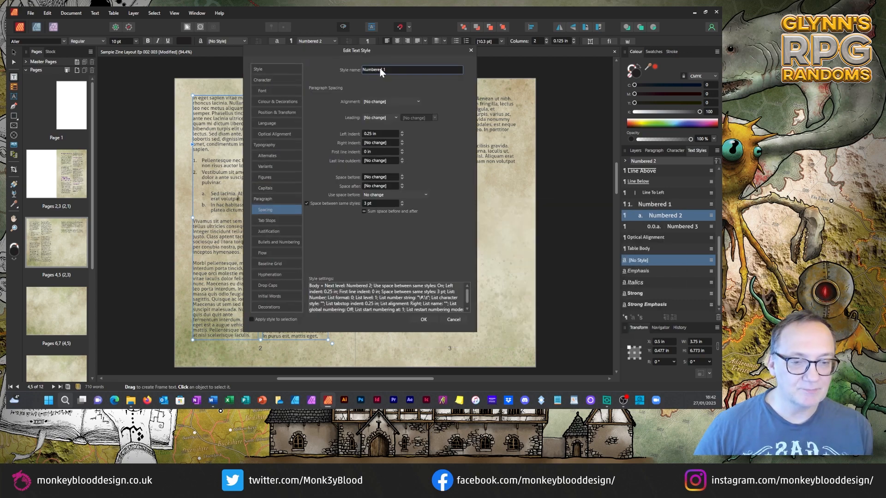
{"action": "left_click_drag", "start_coordinate": [354, 54], "coordinate": [467, 78]}
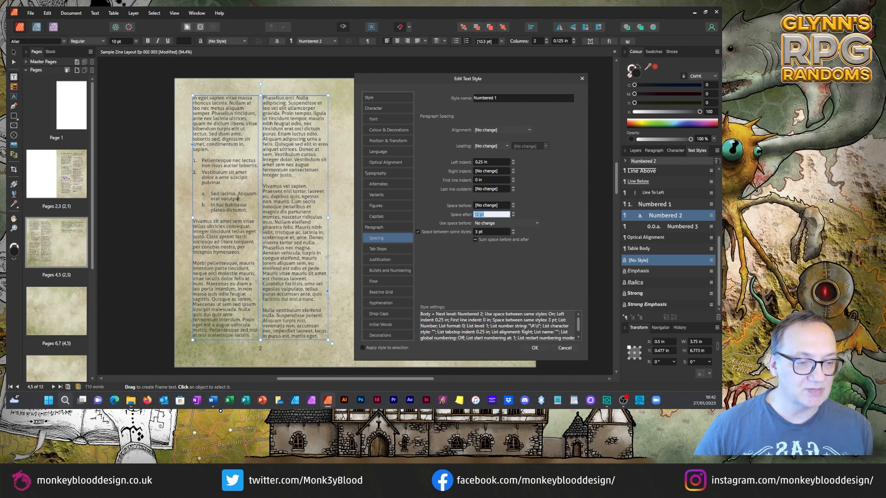
{"action": "type", "text": "4"}
{"action": "key", "text": "Return"}
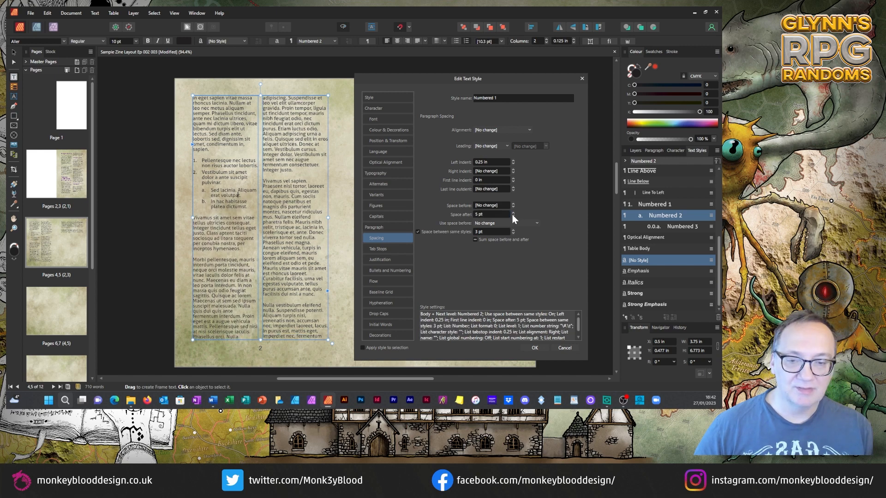
{"action": "left_click", "coordinate": [536, 348]}
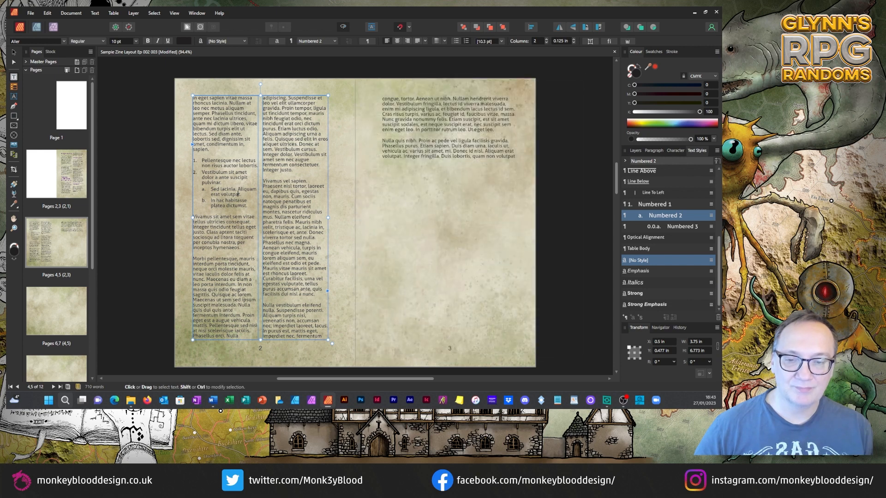
{"action": "left_click_drag", "start_coordinate": [202, 161], "coordinate": [247, 205]}
{"action": "left_click", "coordinate": [237, 201]}
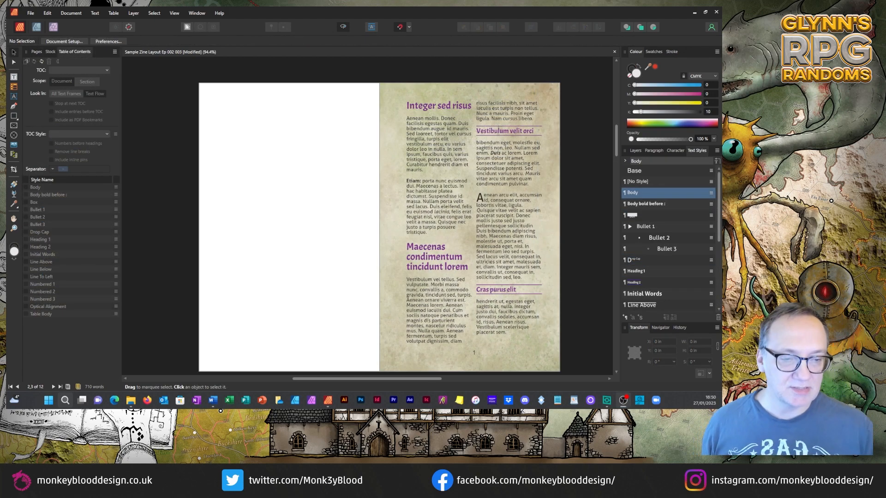
{"action": "scroll", "coordinate": [353, 199], "scroll_direction": "up", "scroll_amount": 1}
{"action": "scroll", "coordinate": [375, 168], "scroll_direction": "up", "scroll_amount": 20}
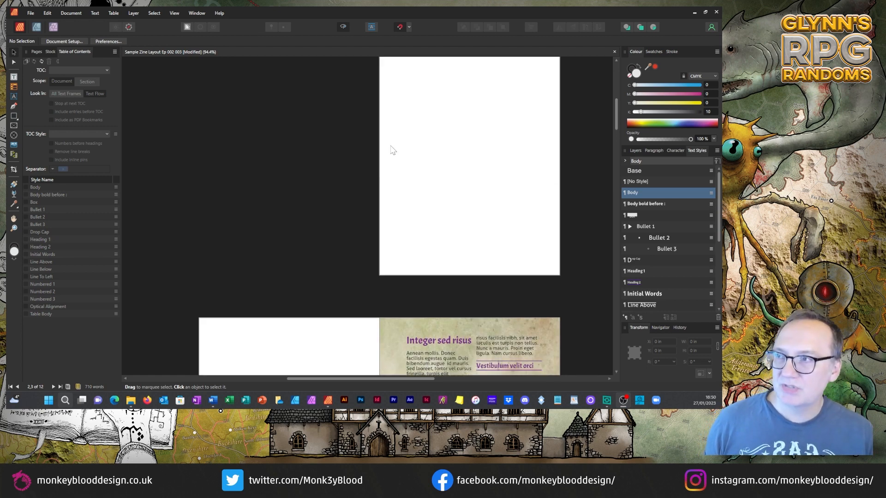
{"action": "scroll", "coordinate": [391, 152], "scroll_direction": "down", "scroll_amount": 18}
{"action": "scroll", "coordinate": [390, 151], "scroll_direction": "down", "scroll_amount": 5}
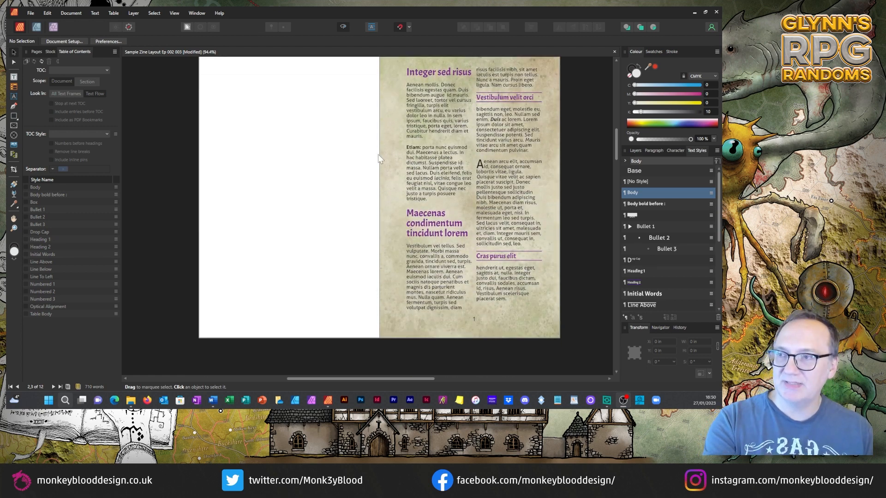
{"action": "scroll", "coordinate": [354, 145], "scroll_direction": "up", "scroll_amount": 1}
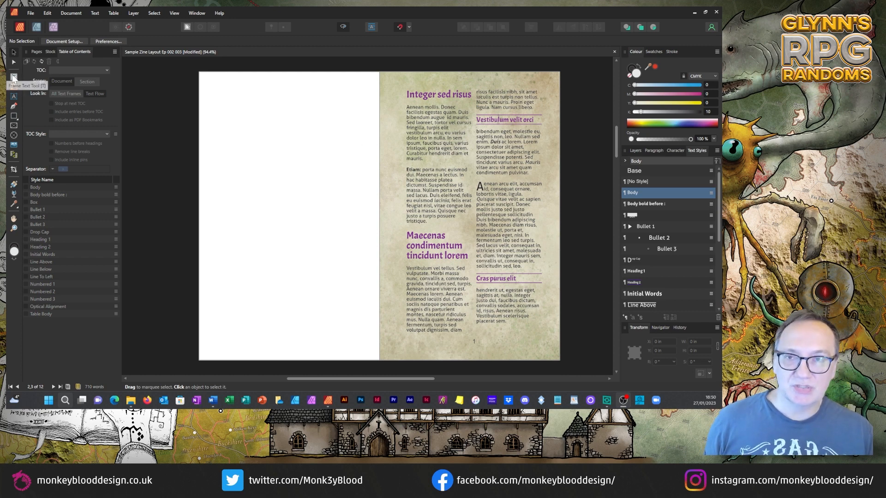
Show the page margins and draw a 3.75 in by 6.75 in text frame filling the margins of the blank page facing page 1.
{"action": "left_click", "coordinate": [343, 27]}
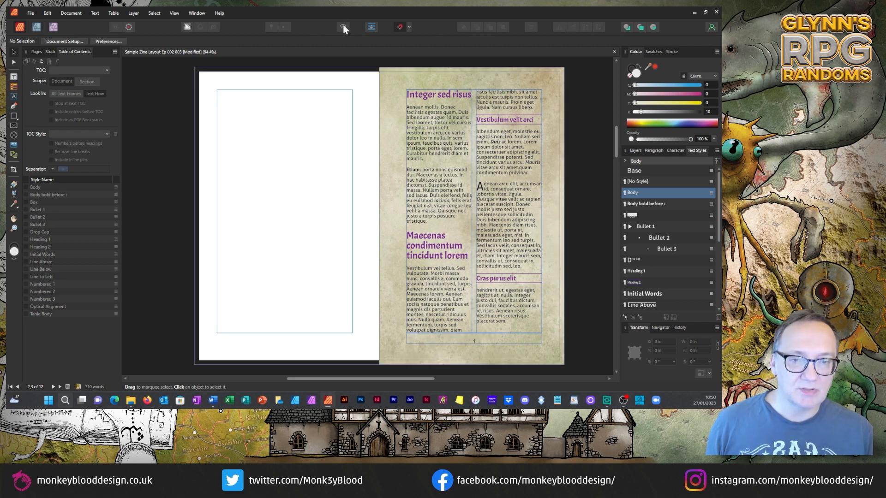
{"action": "left_click", "coordinate": [14, 76]}
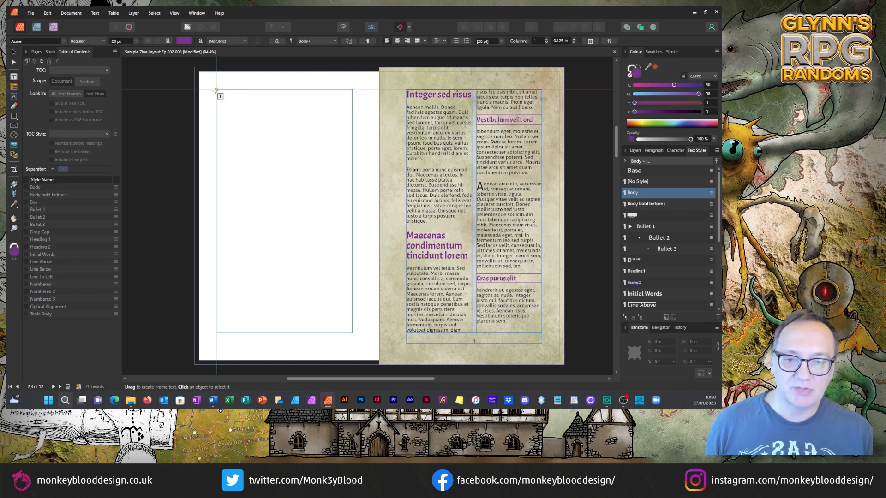
{"action": "left_click_drag", "start_coordinate": [214, 91], "coordinate": [352, 330]}
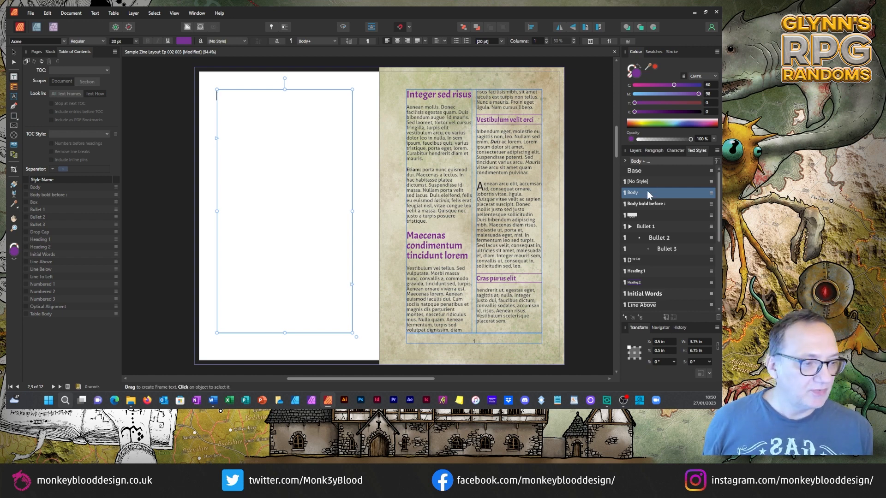
Insert a table of contents into the new text frame.
{"action": "left_click", "coordinate": [96, 13]}
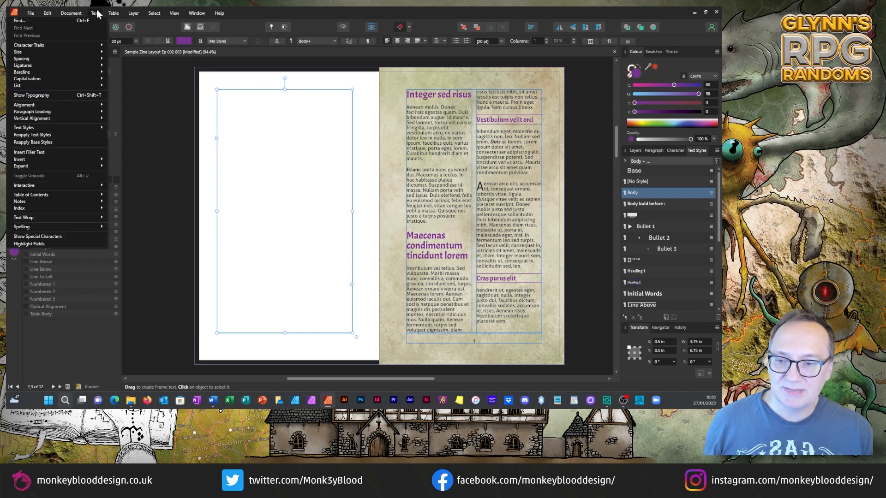
{"action": "mouse_move", "coordinate": [78, 195]}
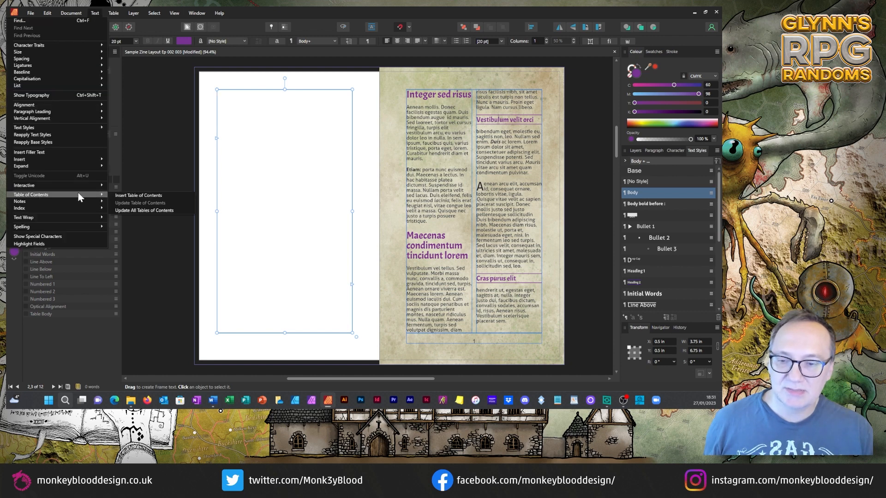
{"action": "left_click", "coordinate": [146, 198]}
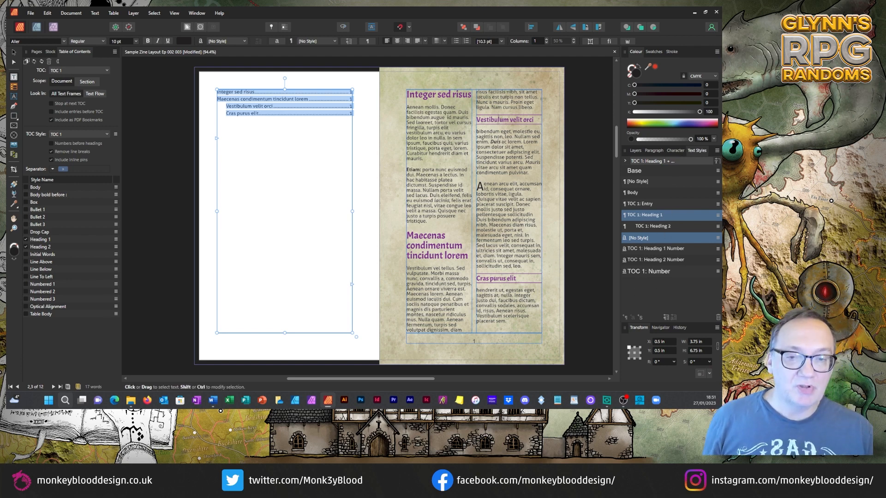
Add the title "Table of Contents" on its own line above the contents entries and apply the Heading 1 style to it.
{"action": "left_click", "coordinate": [291, 99]}
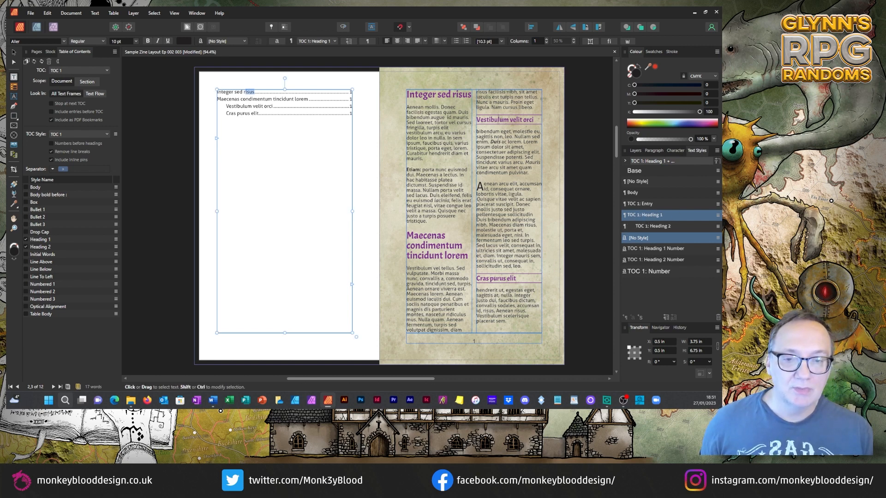
{"action": "left_click", "coordinate": [375, 119]}
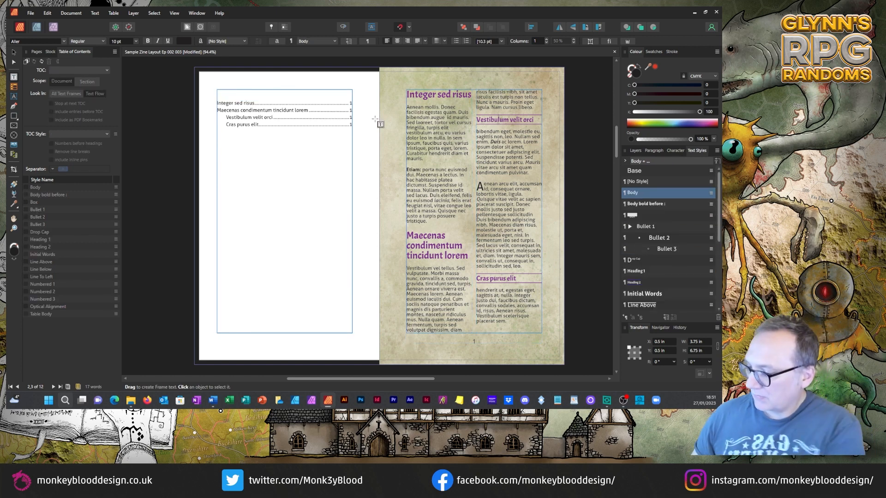
{"action": "type", "text": "Table"}
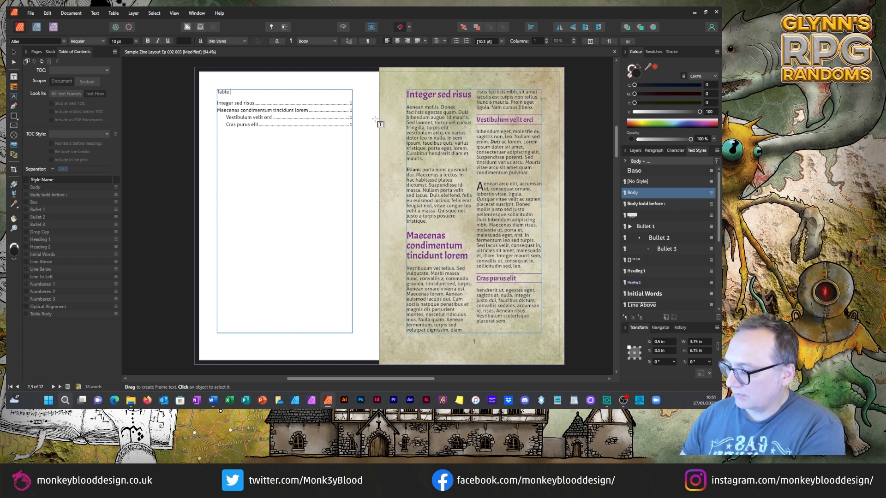
{"action": "type", "text": " of Coont"}
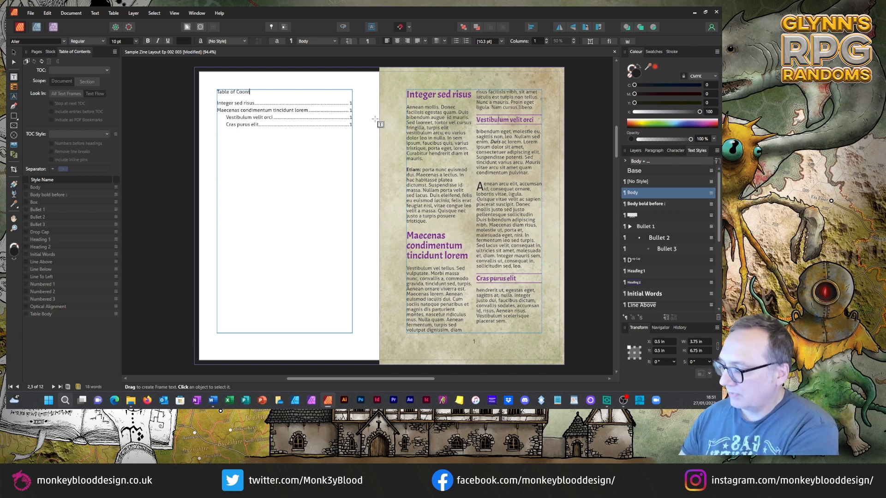
{"action": "type", "text": "nets"}
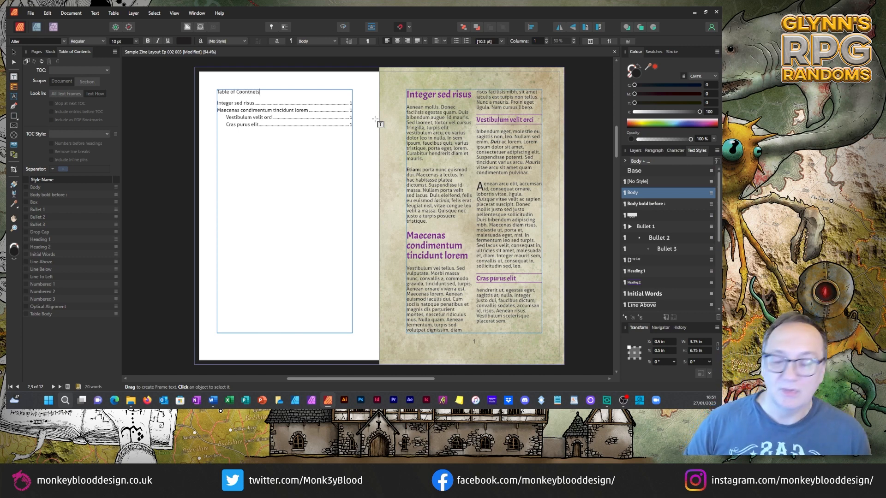
{"action": "key", "text": "Left"}
{"action": "key", "text": "Left"}
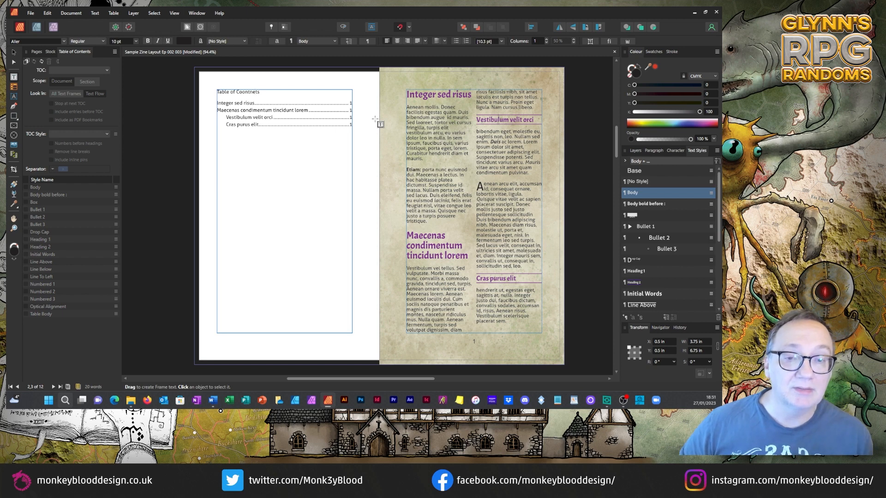
{"action": "key", "text": "BackSpace"}
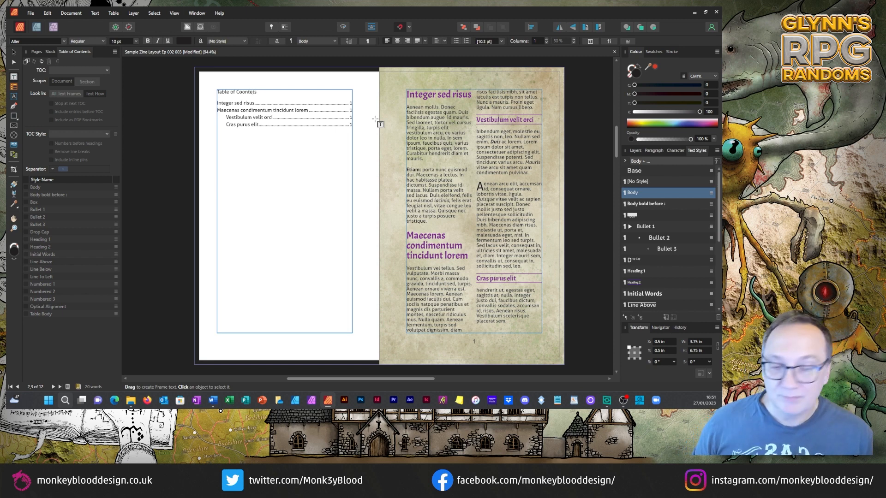
{"action": "key", "text": "Right"}
{"action": "type", "text": "n"}
{"action": "key", "text": "Left"}
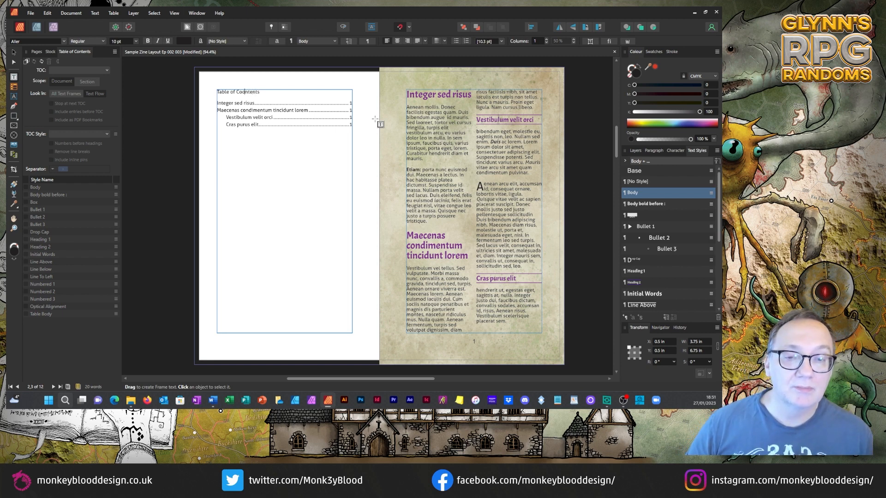
{"action": "key", "text": "BackSpace"}
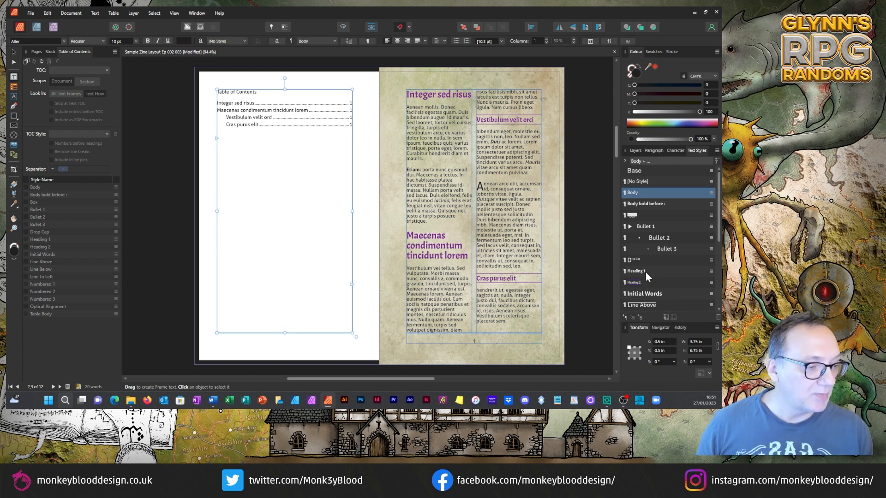
{"action": "left_click", "coordinate": [646, 272]}
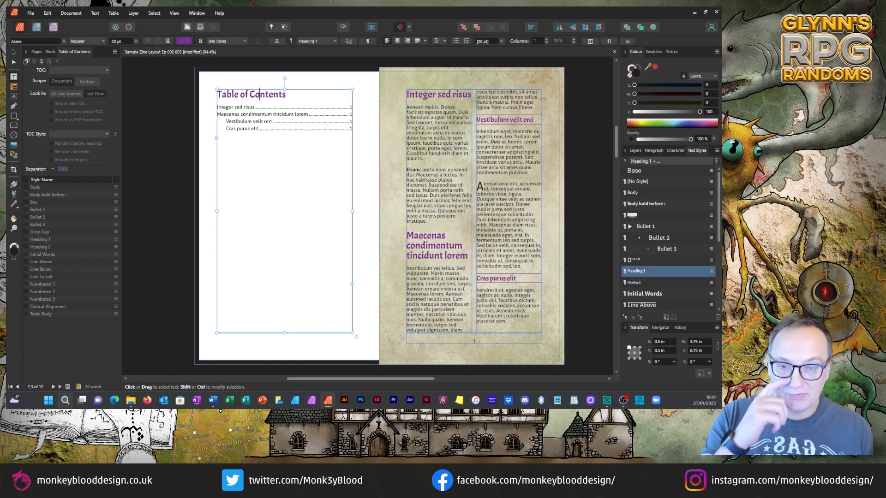
Set the TOC 1: Heading 1 style's font weight to Bold and save the style.
{"action": "left_click", "coordinate": [254, 108]}
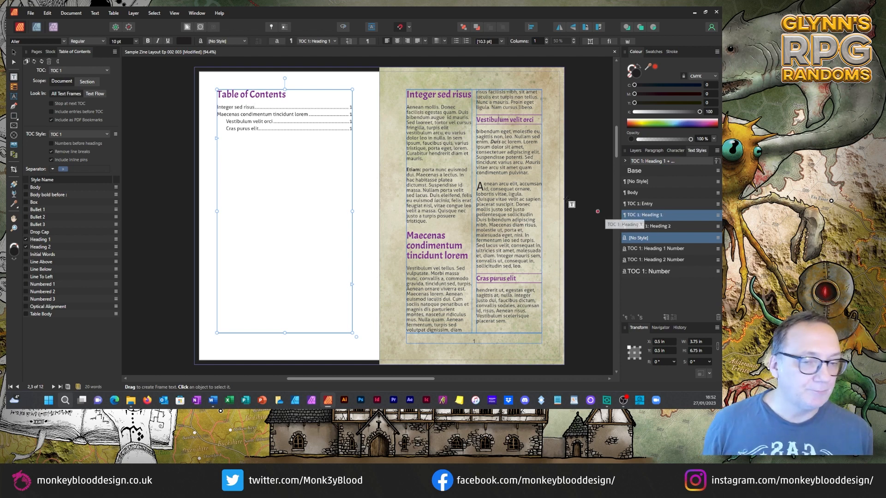
{"action": "right_click", "coordinate": [653, 214]}
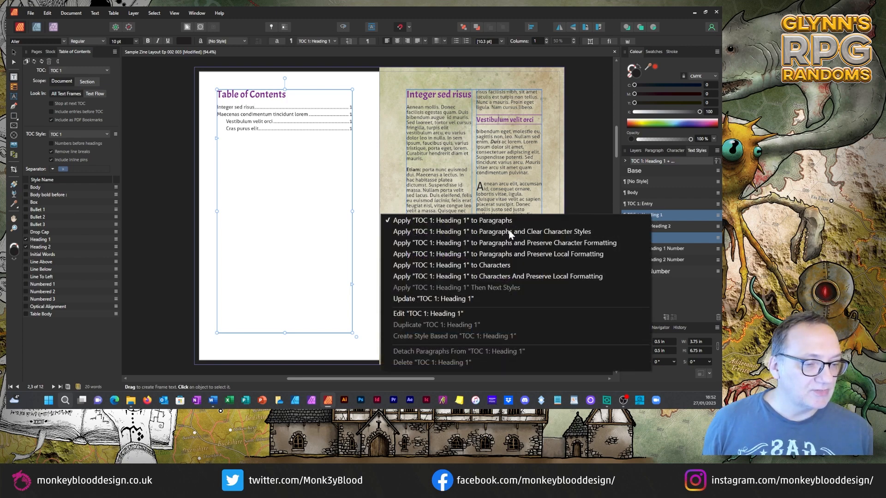
{"action": "left_click", "coordinate": [408, 310]}
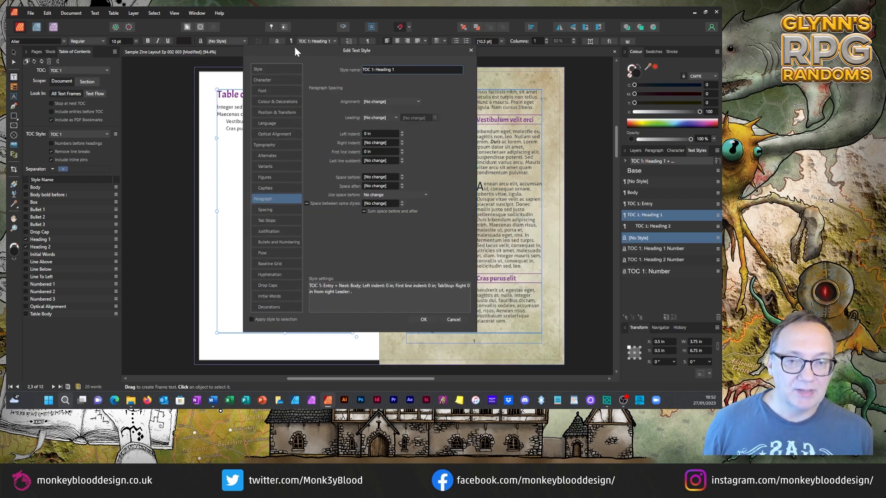
{"action": "left_click_drag", "start_coordinate": [295, 51], "coordinate": [455, 79]}
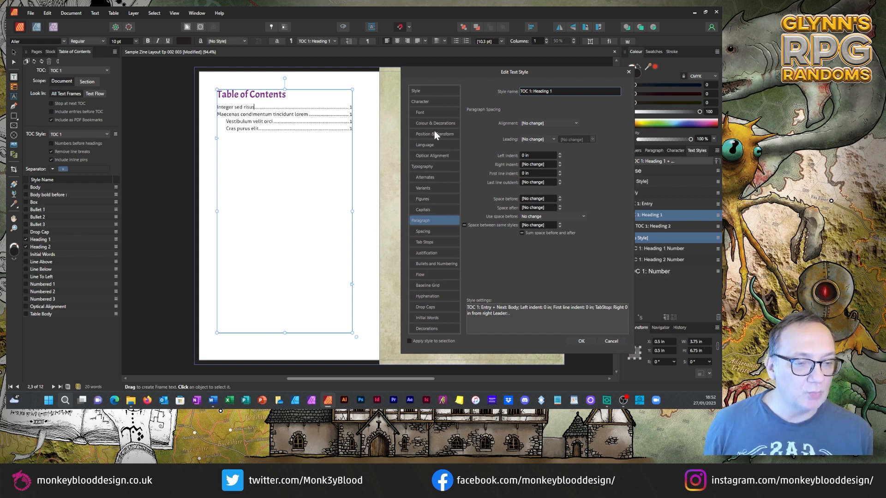
{"action": "left_click", "coordinate": [426, 112]}
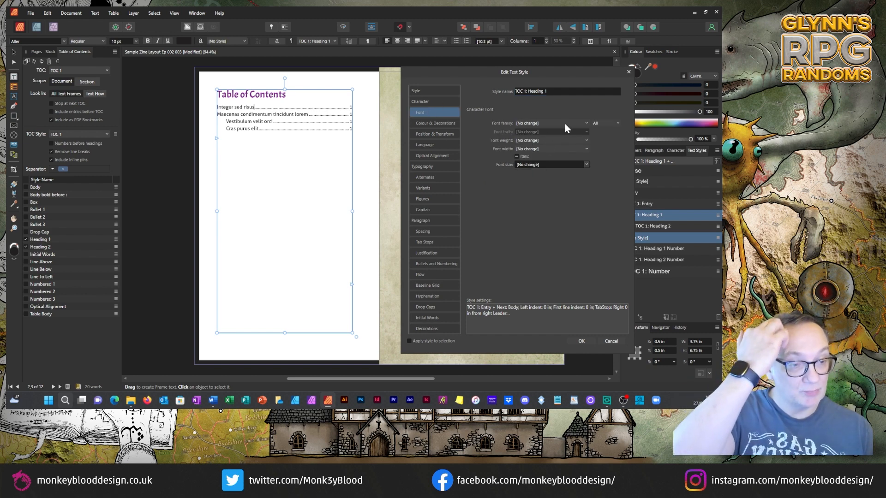
{"action": "left_click", "coordinate": [586, 140]}
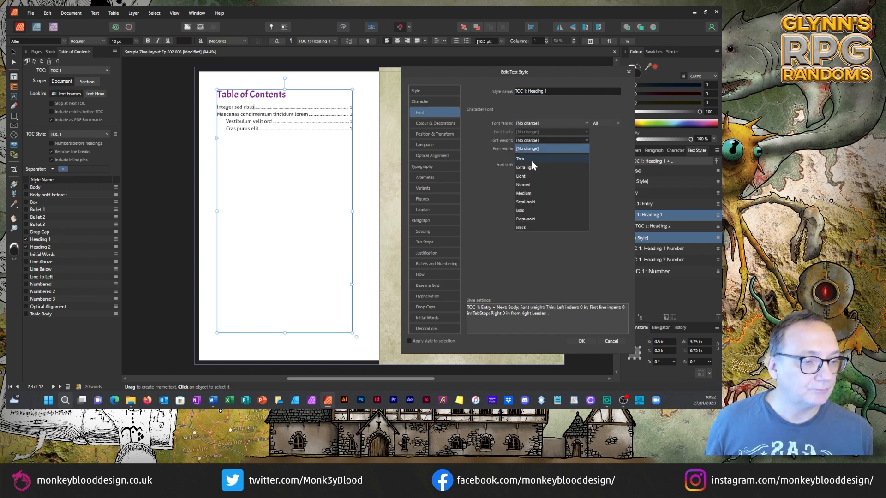
{"action": "left_click", "coordinate": [525, 212]}
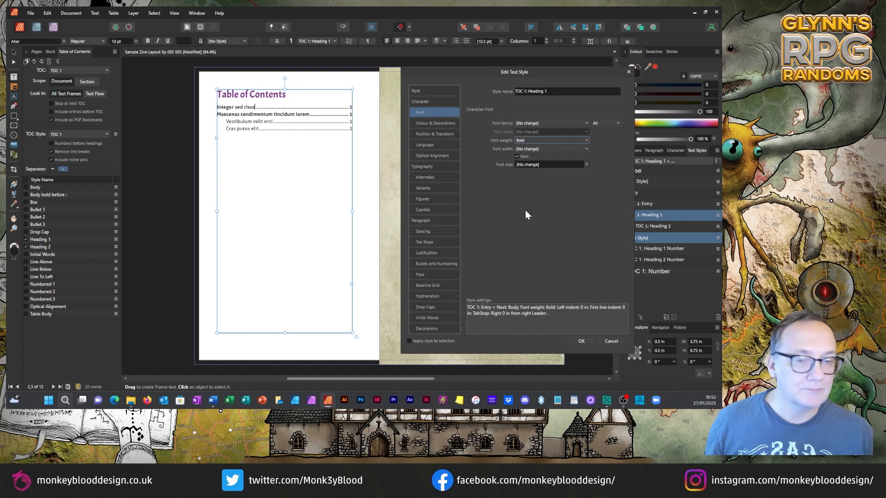
{"action": "left_click", "coordinate": [583, 341]}
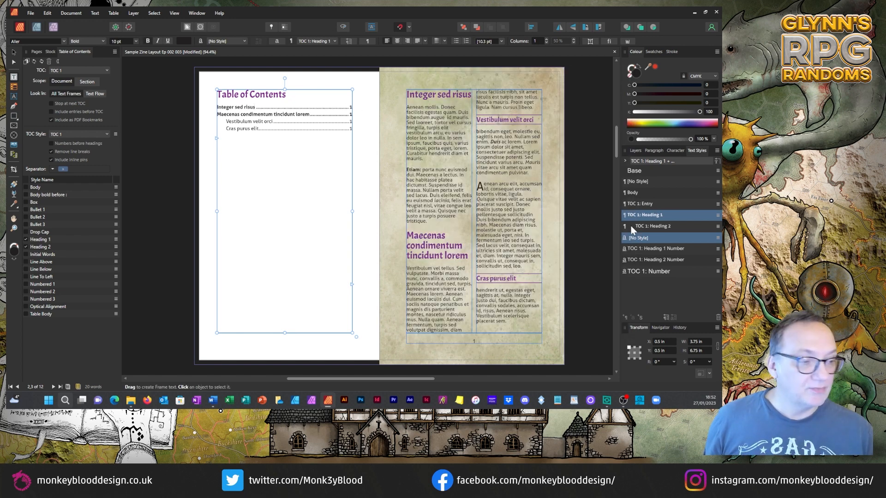
Turn on Italic and set the font weight to Normal in the TOC 1: Heading 2 style, and save it.
{"action": "right_click", "coordinate": [654, 225]}
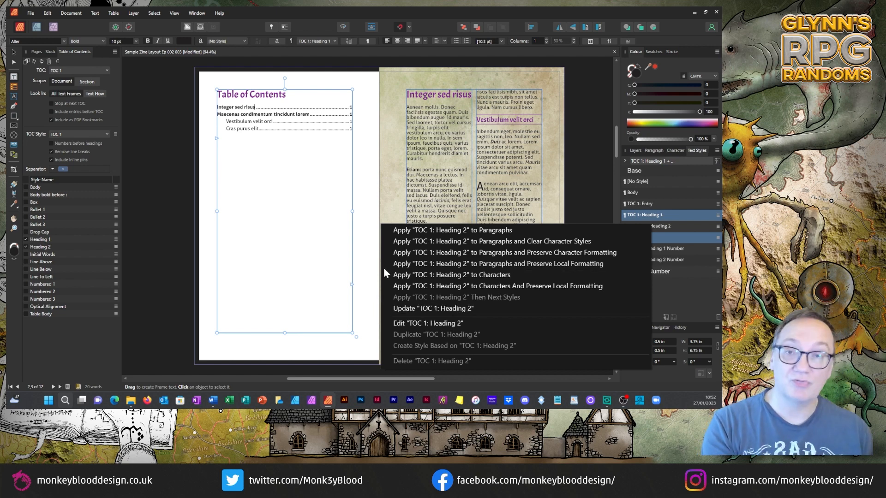
{"action": "left_click", "coordinate": [412, 322]}
{"action": "left_click_drag", "start_coordinate": [320, 68], "coordinate": [409, 63]}
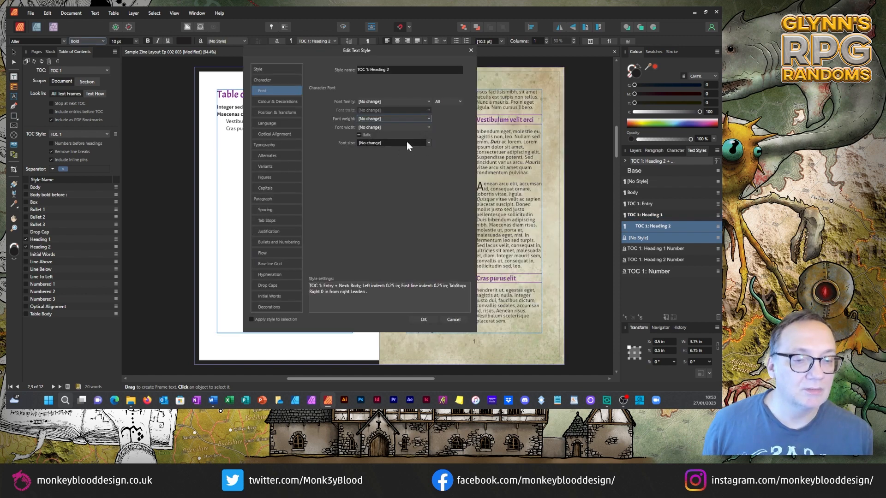
{"action": "left_click", "coordinate": [358, 135]}
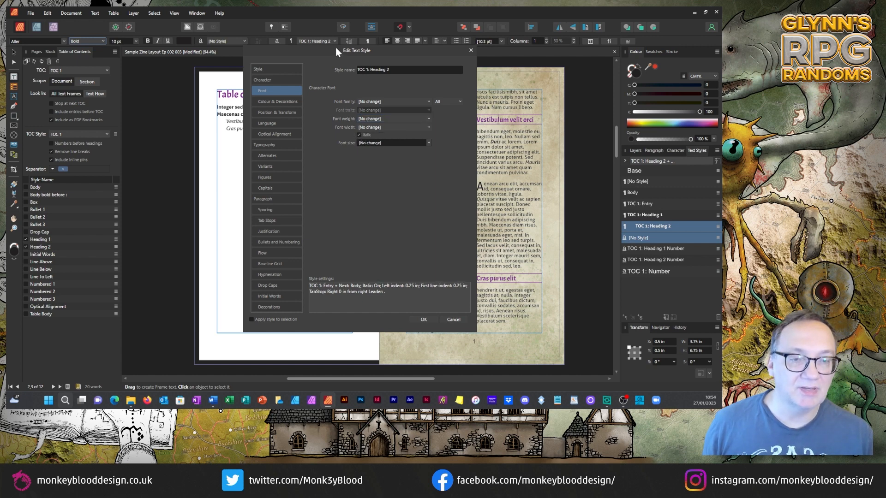
{"action": "left_click_drag", "start_coordinate": [336, 47], "coordinate": [446, 61]}
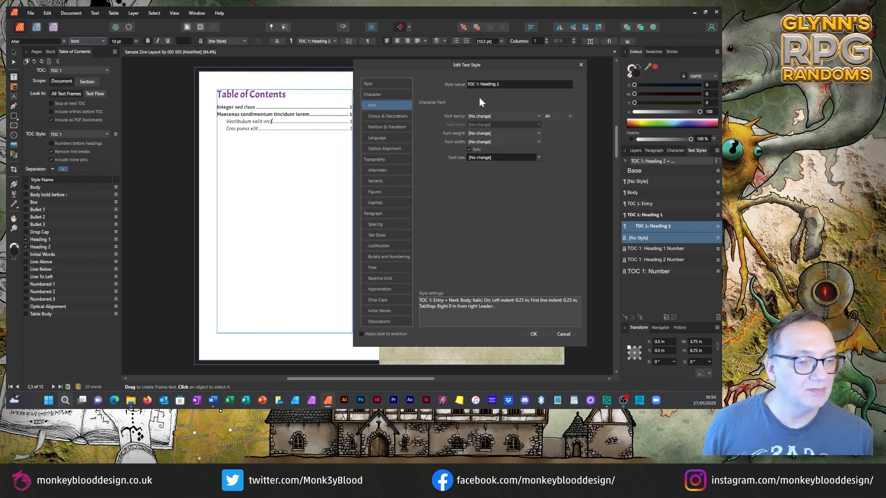
{"action": "left_click", "coordinate": [474, 132]}
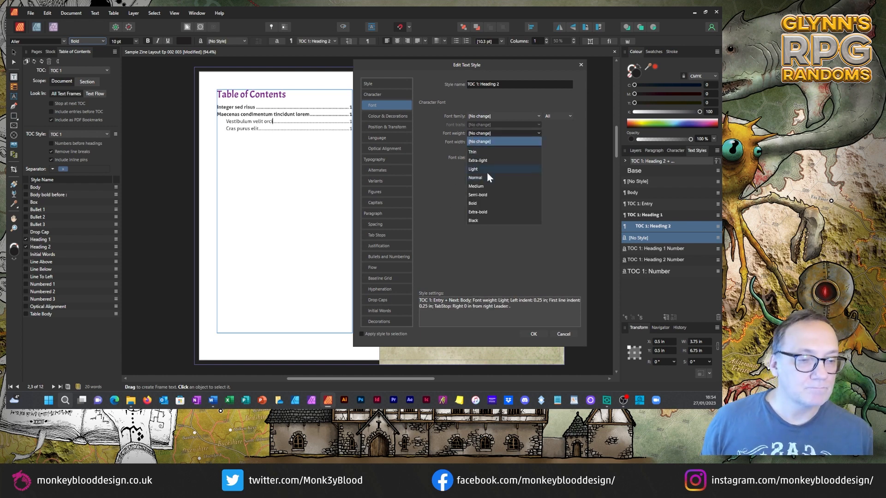
{"action": "left_click", "coordinate": [479, 203]}
{"action": "left_click", "coordinate": [478, 132]}
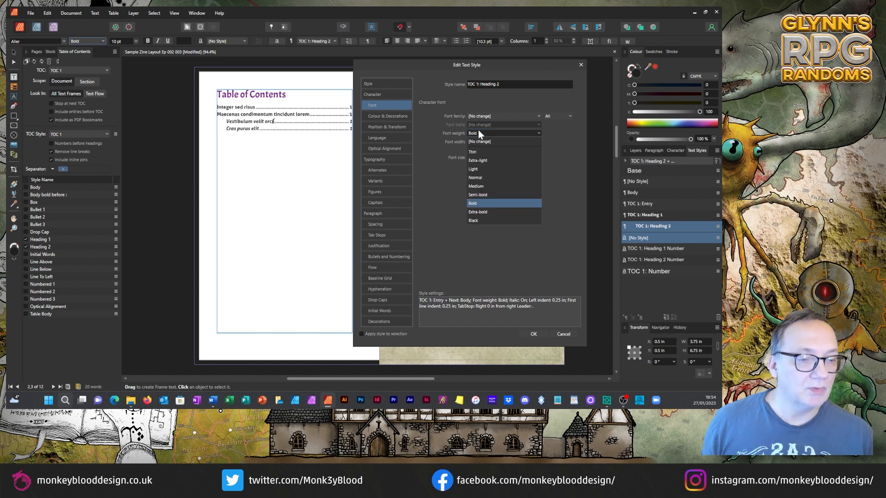
{"action": "left_click", "coordinate": [477, 177]}
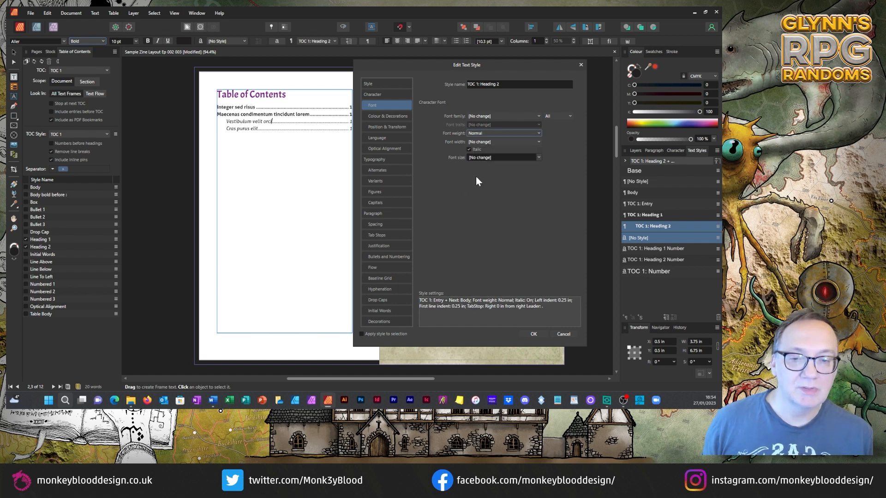
{"action": "left_click", "coordinate": [533, 334]}
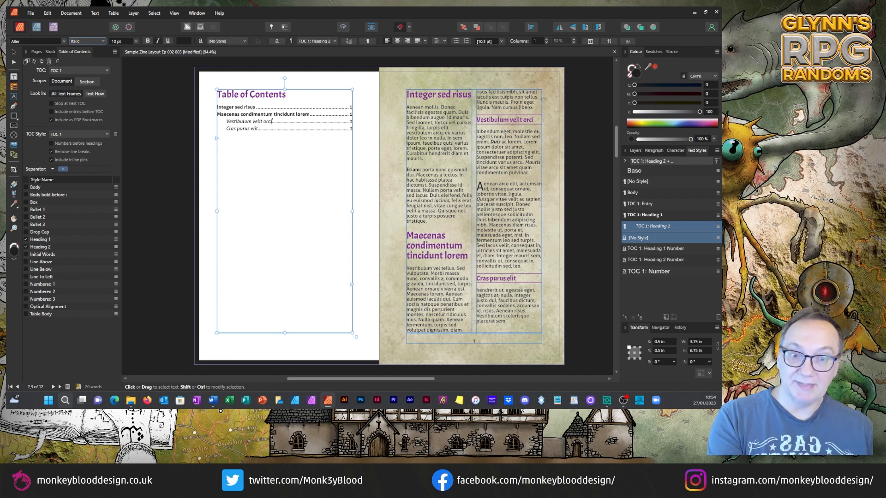
Try the none, underline and strikeout tab stop leaders in the TOC 1: Heading 1 style and restore the character leader.
{"action": "right_click", "coordinate": [657, 213]}
{"action": "left_click", "coordinate": [435, 314]}
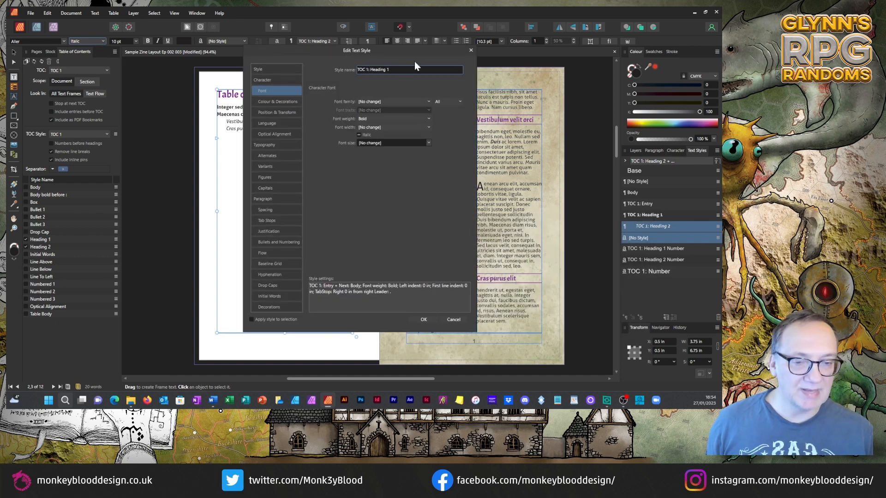
{"action": "left_click_drag", "start_coordinate": [334, 57], "coordinate": [485, 60]}
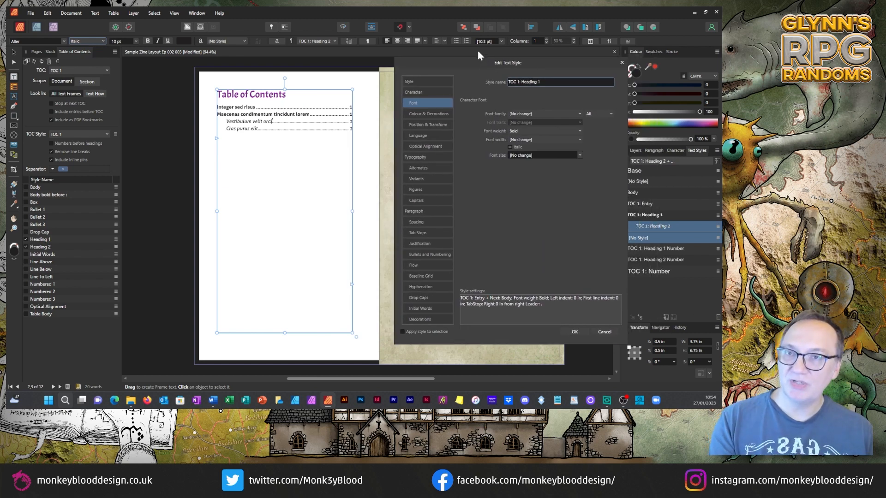
{"action": "left_click", "coordinate": [420, 234]}
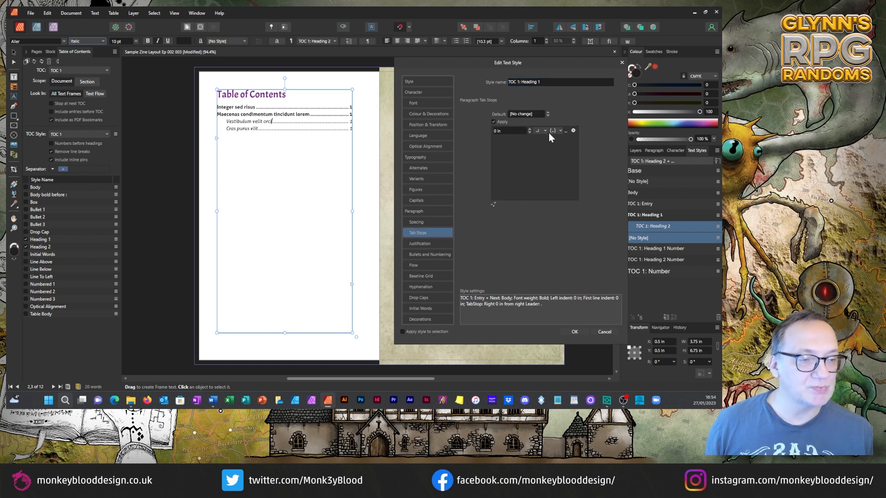
{"action": "left_click", "coordinate": [560, 131]}
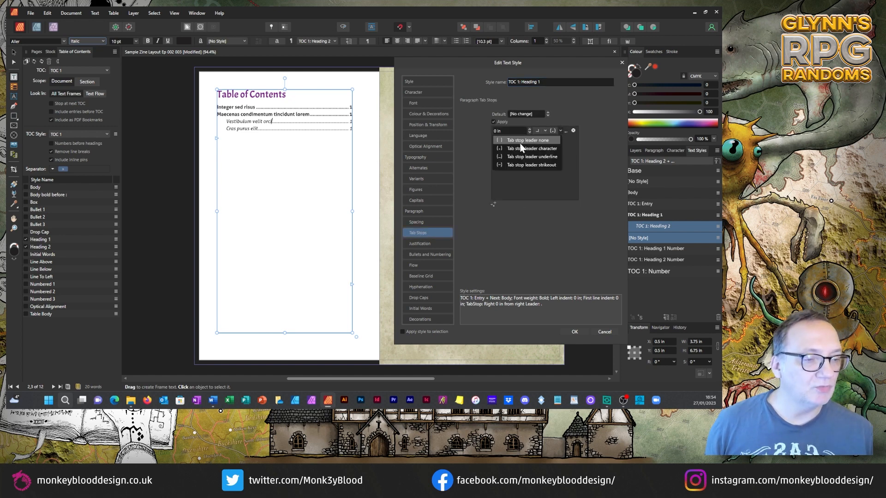
{"action": "left_click", "coordinate": [526, 141]}
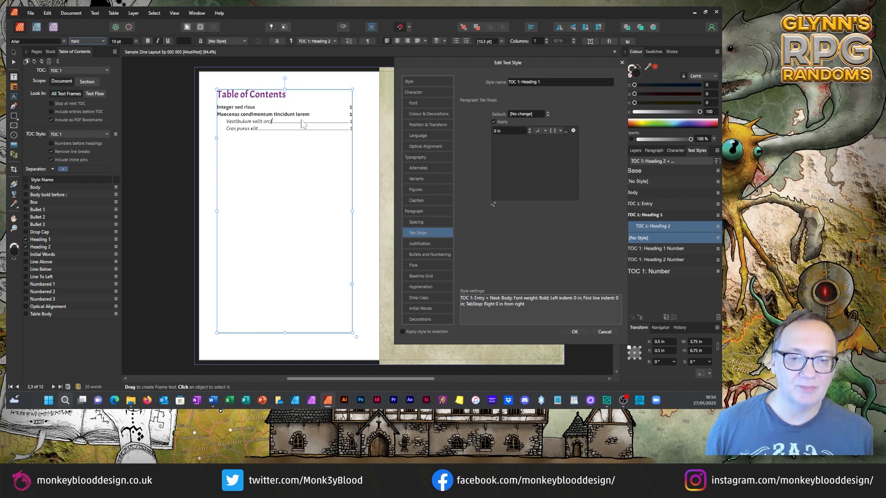
{"action": "left_click", "coordinate": [561, 132]}
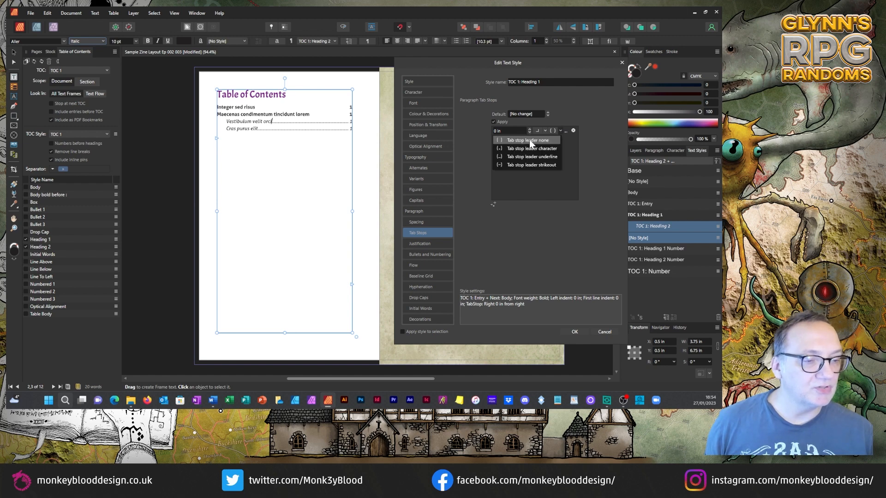
{"action": "left_click", "coordinate": [502, 156]}
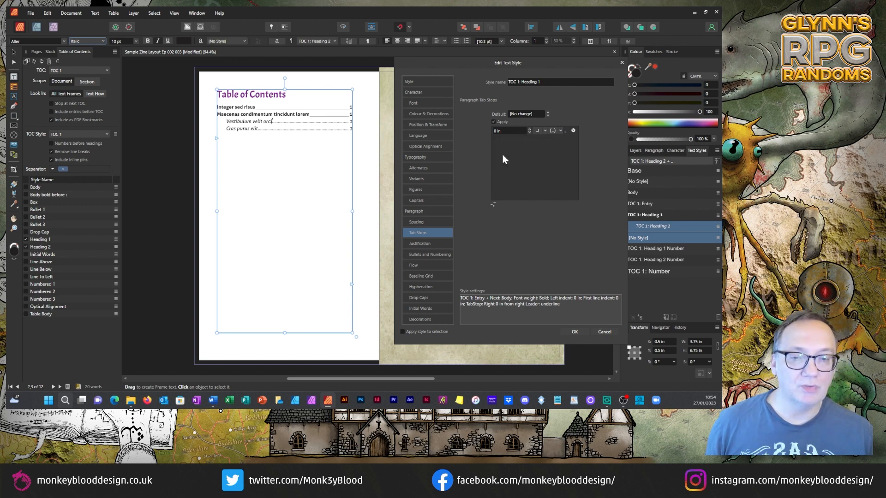
{"action": "left_click", "coordinate": [558, 130]}
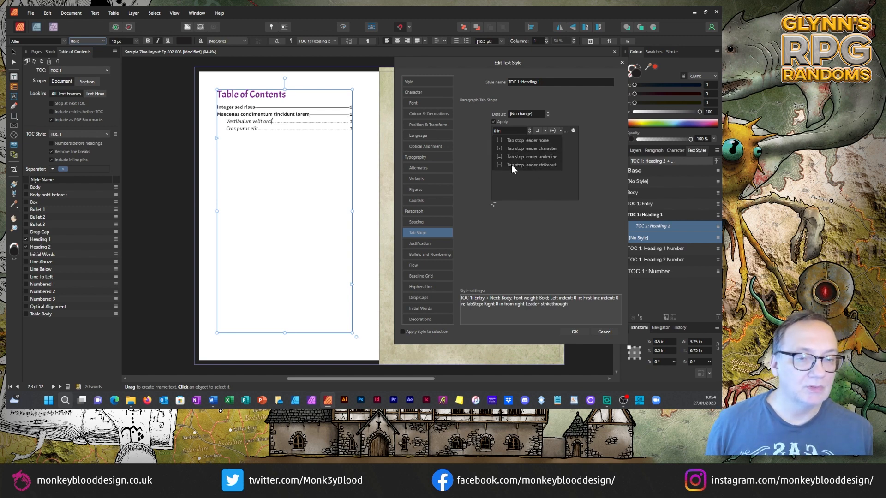
{"action": "left_click", "coordinate": [511, 165]}
{"action": "left_click", "coordinate": [560, 129]}
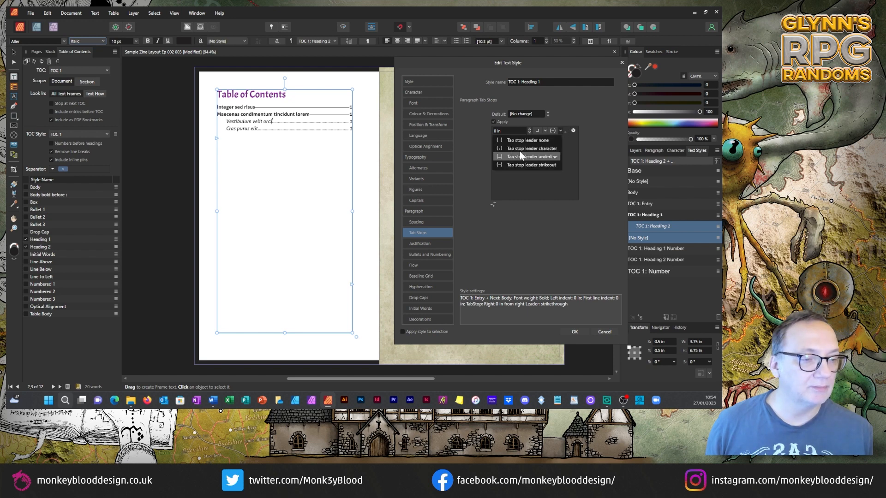
{"action": "left_click", "coordinate": [514, 146]}
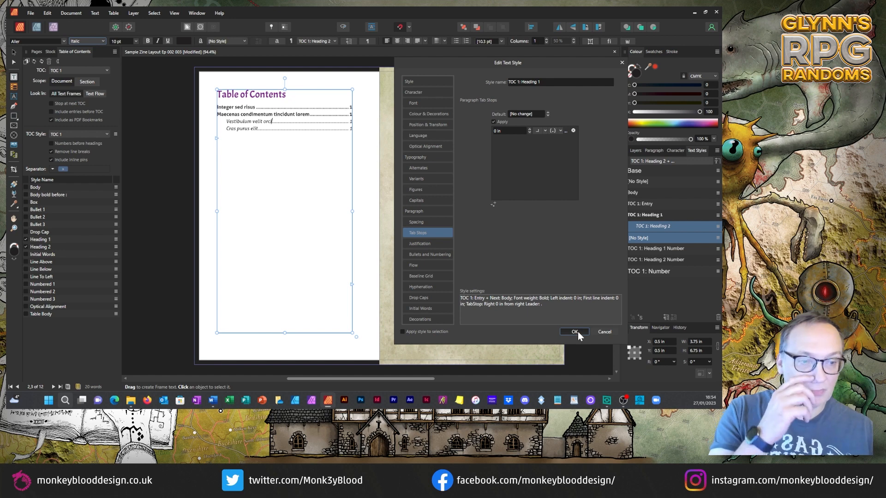
{"action": "left_click", "coordinate": [576, 332]}
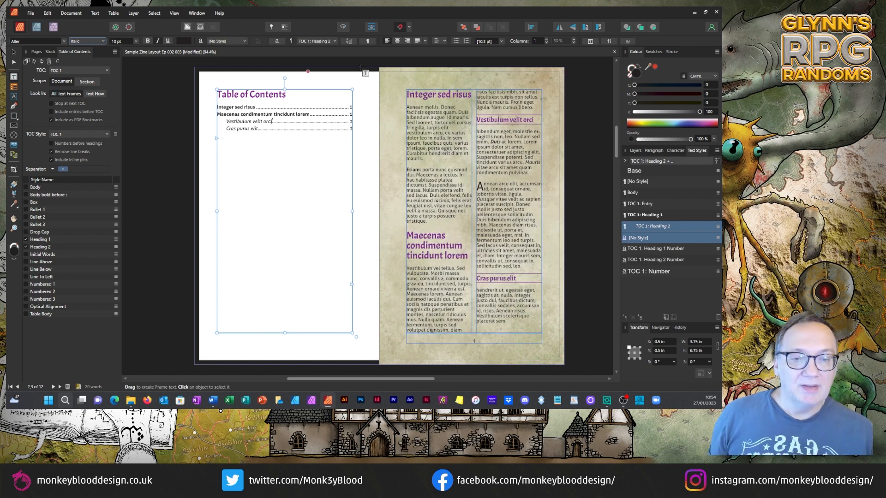
Try splitting the table of contents frame into two, three and more columns, and return it to one column.
{"action": "key", "text": "Escape"}
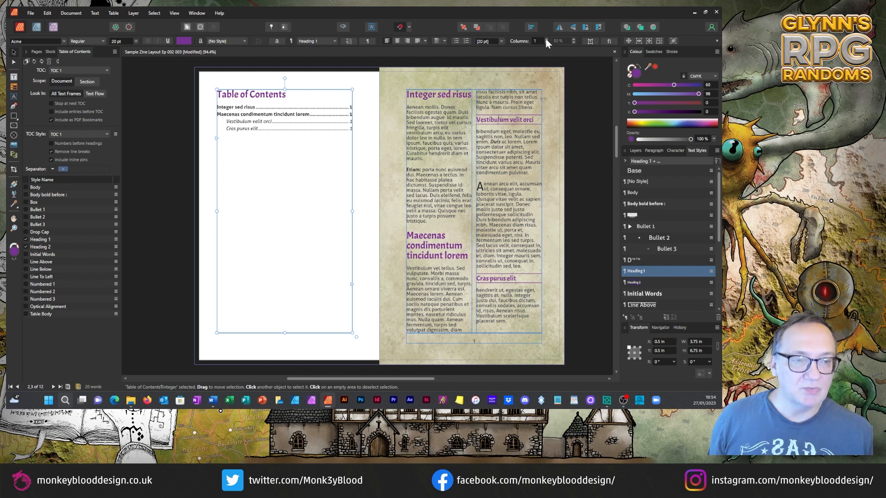
{"action": "left_click", "coordinate": [546, 39]}
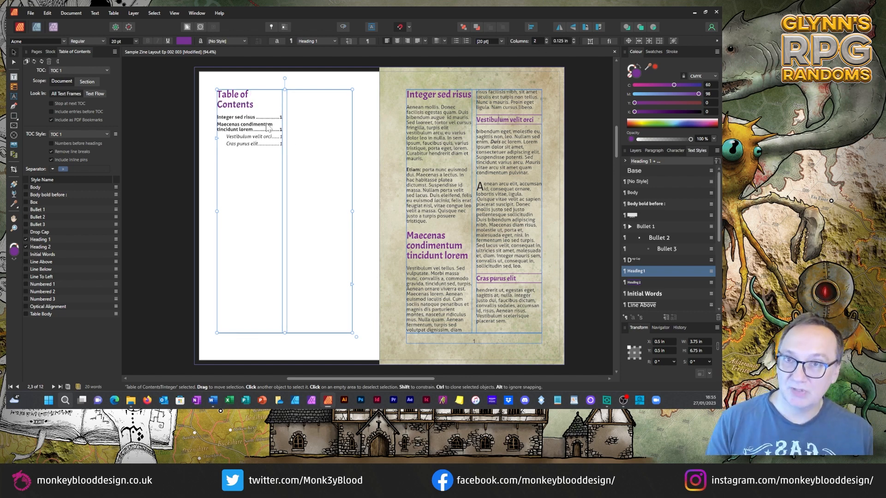
{"action": "left_click", "coordinate": [547, 40]}
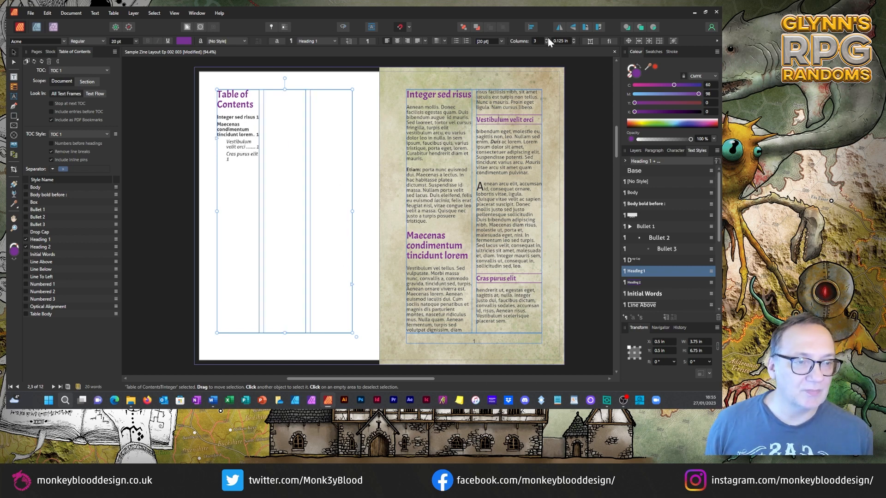
{"action": "left_click", "coordinate": [547, 39]}
{"action": "left_click", "coordinate": [547, 39]}
{"action": "left_click", "coordinate": [546, 43]}
{"action": "left_click", "coordinate": [546, 43]}
{"action": "left_click", "coordinate": [546, 42]}
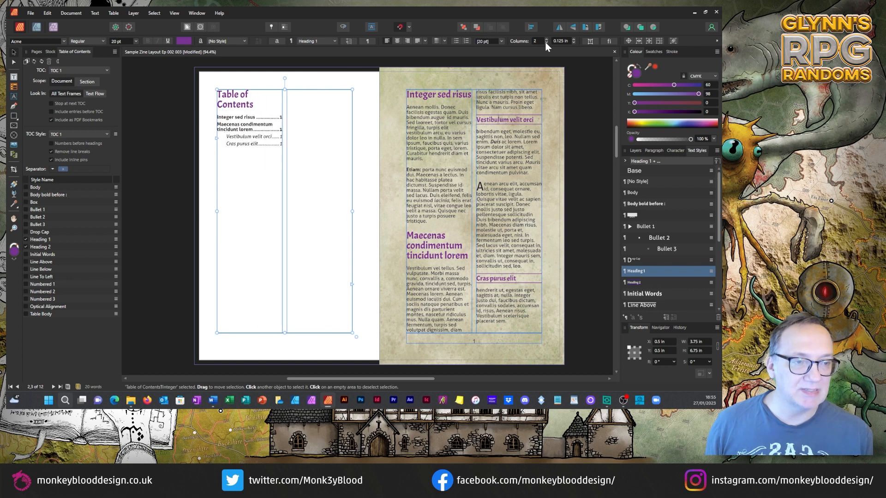
{"action": "left_click", "coordinate": [546, 42]}
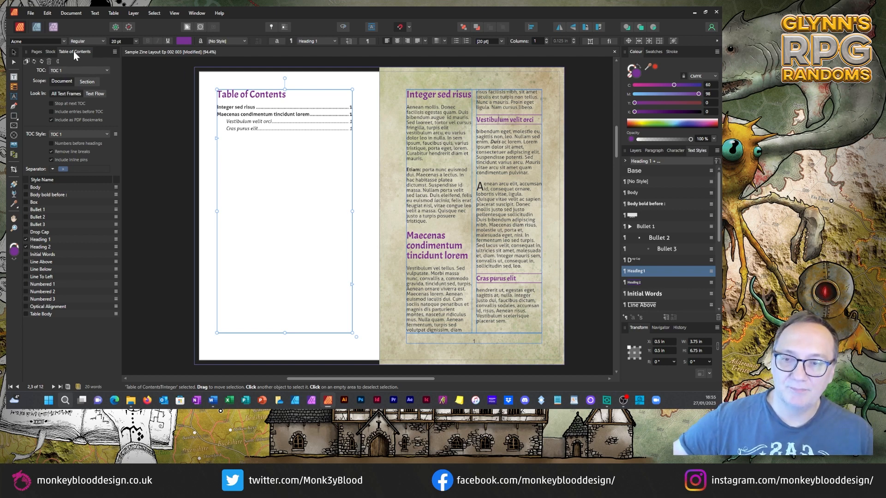
Float and lengthen the Table of Contents settings beside the contents page to examine the TOC options and style list.
{"action": "left_click_drag", "start_coordinate": [73, 52], "coordinate": [159, 75]}
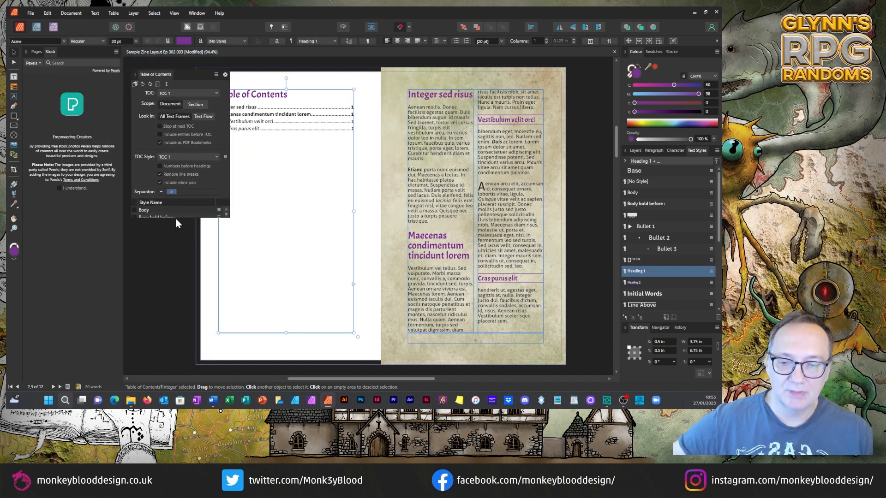
{"action": "left_click_drag", "start_coordinate": [175, 218], "coordinate": [172, 364]}
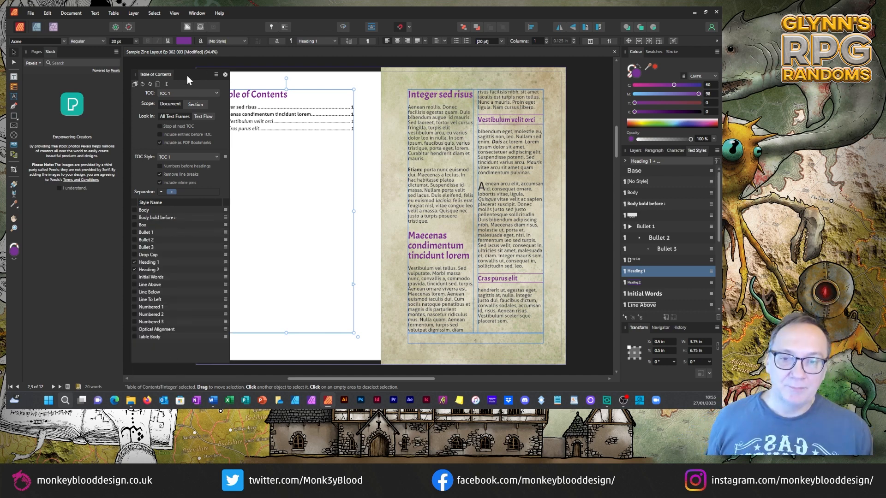
{"action": "left_click_drag", "start_coordinate": [187, 76], "coordinate": [170, 74]}
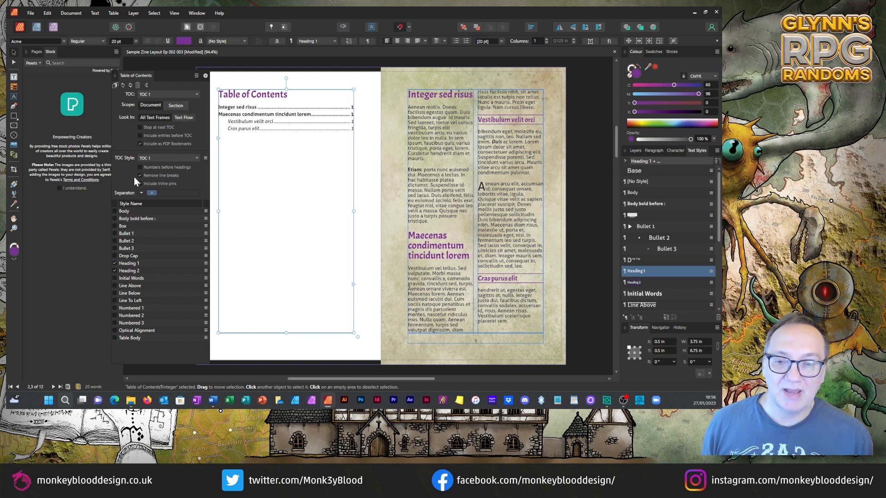
{"action": "left_click", "coordinate": [141, 167]}
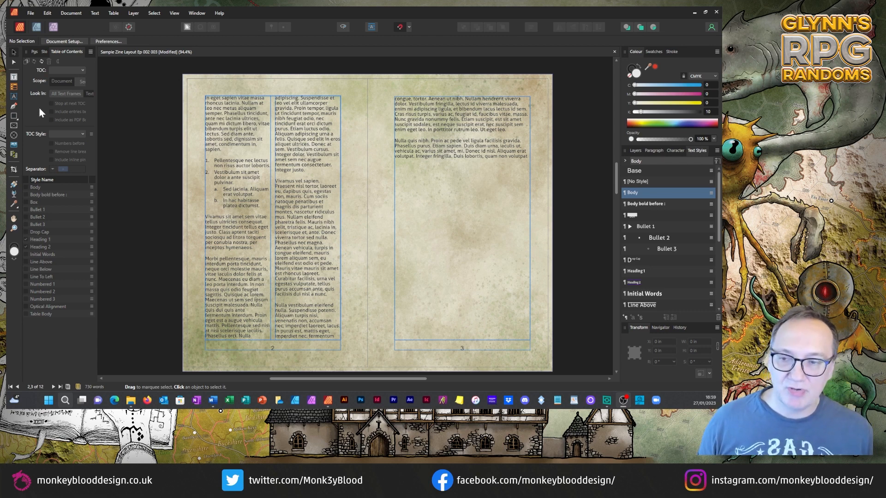
Draw a three-column table below the text on page 3 and fit it between the margins at 3.75 in wide and about 2.33 in high.
{"action": "left_click", "coordinate": [13, 89]}
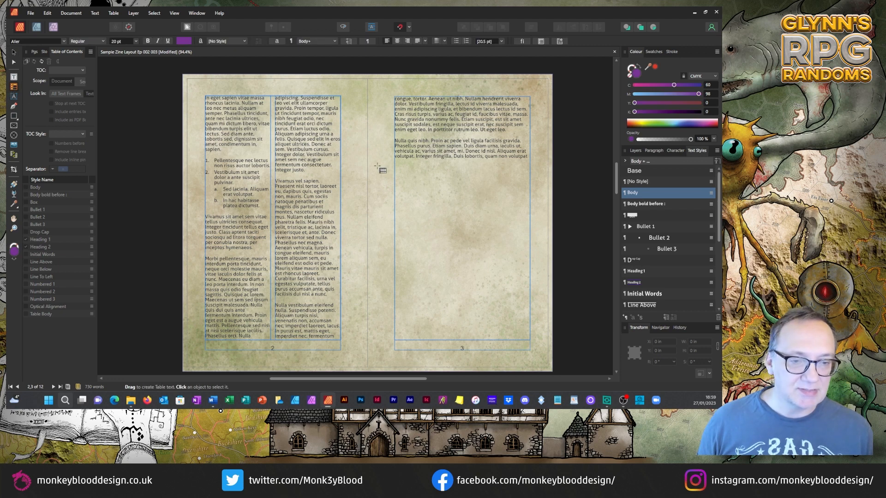
{"action": "left_click_drag", "start_coordinate": [382, 173], "coordinate": [501, 248]}
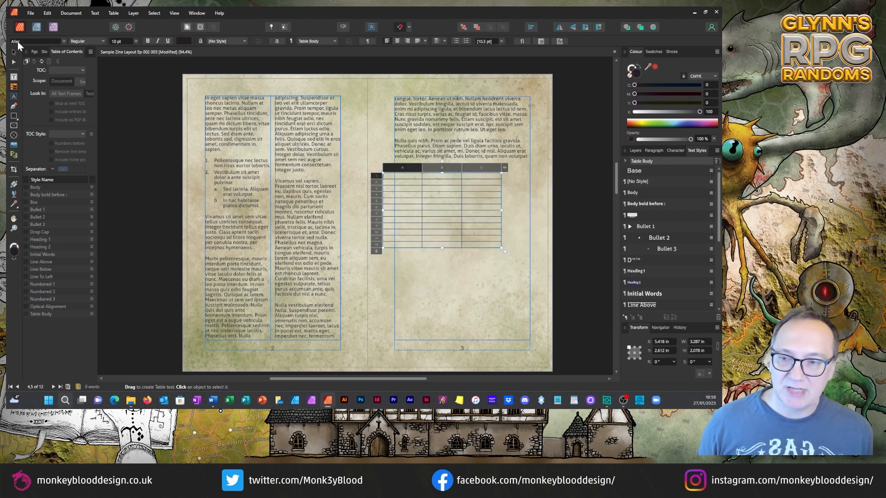
{"action": "left_click", "coordinate": [13, 51]}
{"action": "mouse_move", "coordinate": [441, 201]}
{"action": "left_mouse_down"}
{"action": "mouse_move", "coordinate": [473, 201]}
{"action": "mouse_move", "coordinate": [453, 208]}
{"action": "left_mouse_up"}
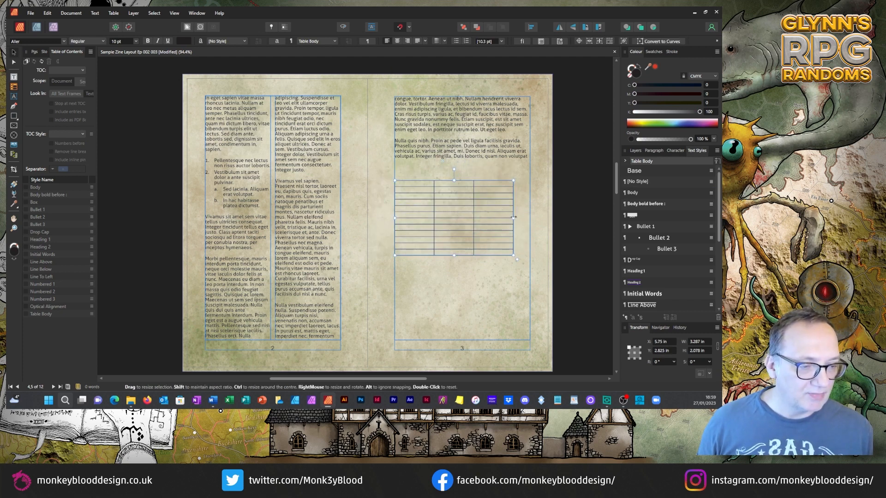
{"action": "left_click_drag", "start_coordinate": [514, 217], "coordinate": [531, 217]}
{"action": "mouse_move", "coordinate": [461, 179]}
{"action": "left_mouse_down"}
{"action": "mouse_move", "coordinate": [465, 218]}
{"action": "mouse_move", "coordinate": [459, 143]}
{"action": "mouse_move", "coordinate": [454, 171]}
{"action": "left_mouse_up"}
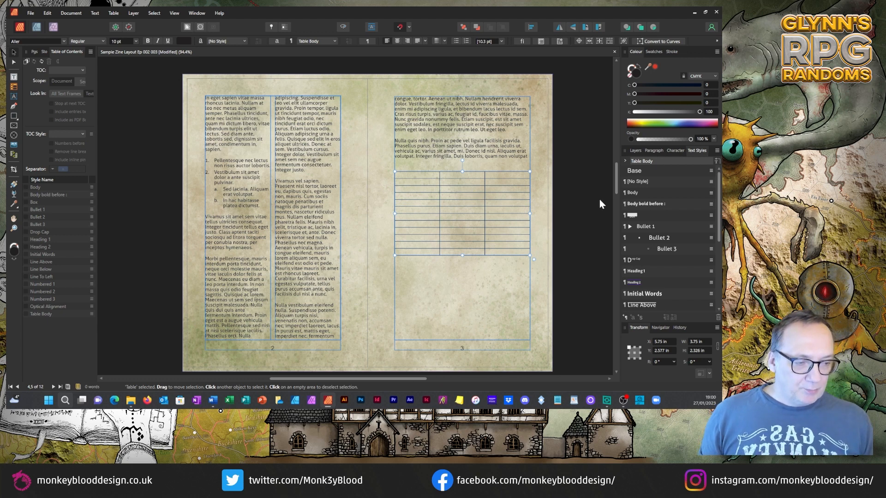
Show the Table and Table Formats settings and place the Table settings clear of the page 2 text.
{"action": "left_click", "coordinate": [116, 13]}
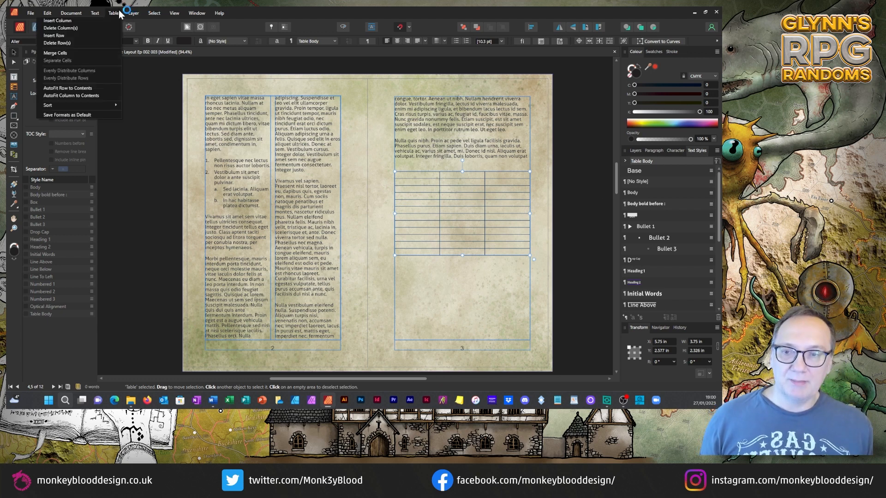
{"action": "left_click", "coordinate": [119, 13]}
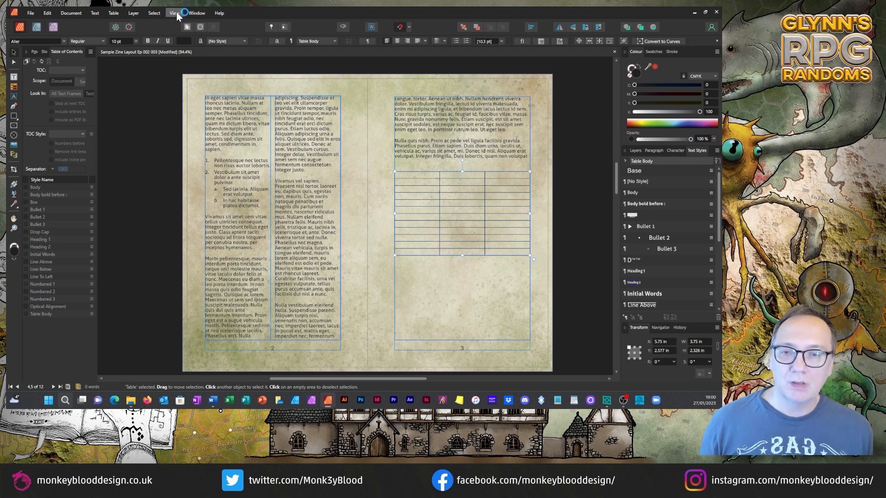
{"action": "left_click", "coordinate": [199, 13]}
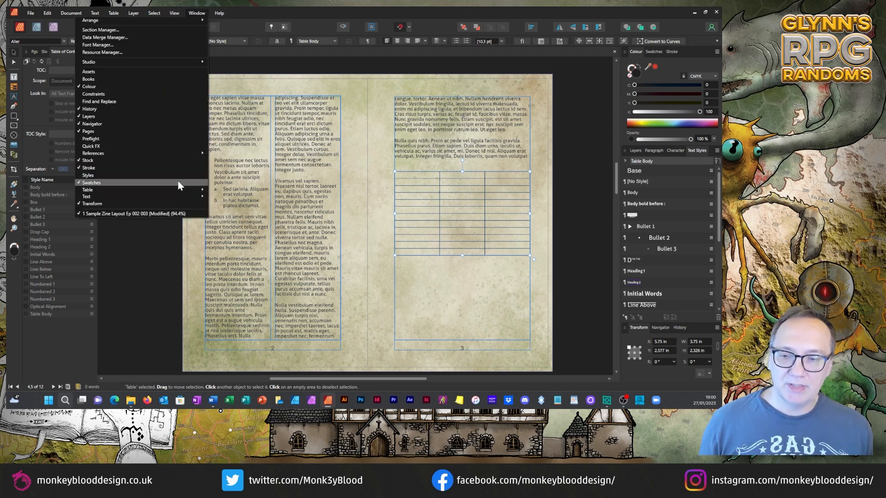
{"action": "mouse_move", "coordinate": [175, 190]}
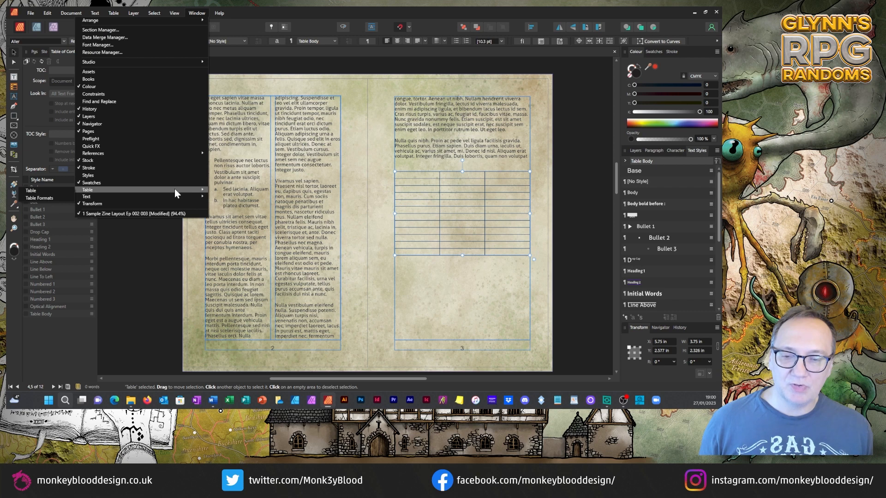
{"action": "left_click", "coordinate": [48, 190]}
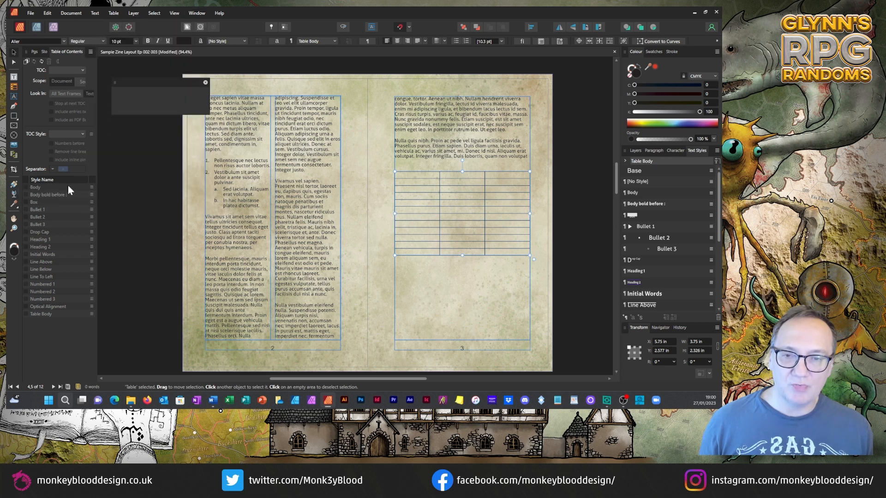
{"action": "left_click", "coordinate": [198, 13]}
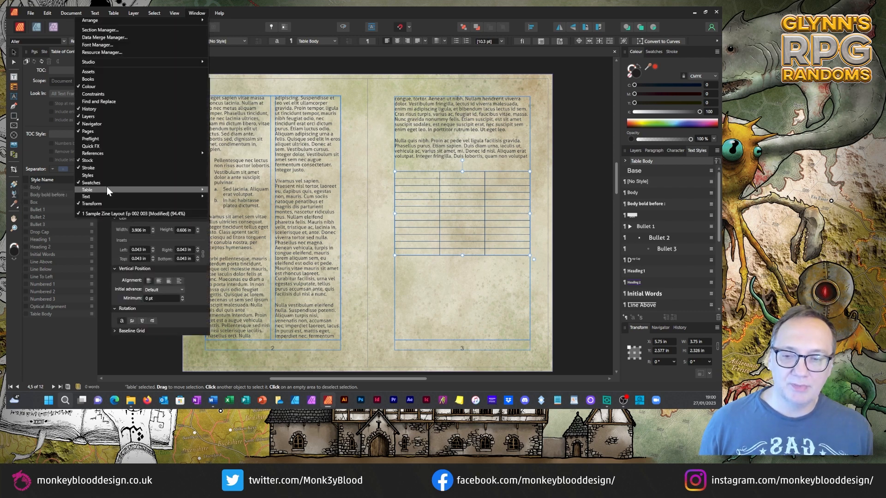
{"action": "mouse_move", "coordinate": [107, 187]}
{"action": "left_click", "coordinate": [32, 200]}
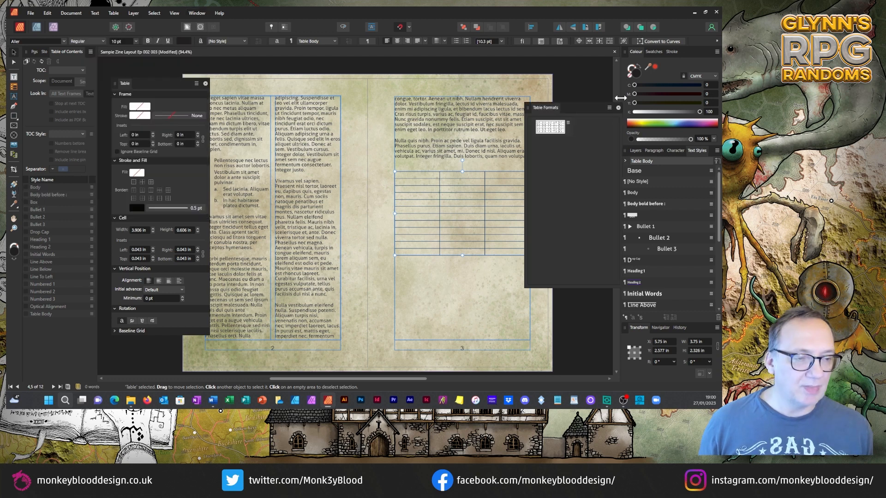
{"action": "left_click_drag", "start_coordinate": [177, 88], "coordinate": [153, 87]}
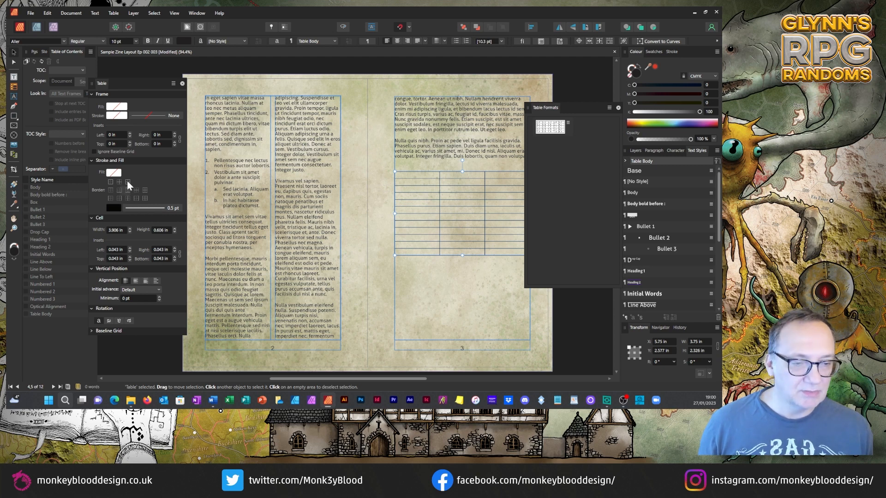
Try a yellow fill on the table's second row, undo it, and reselect the whole table.
{"action": "left_click", "coordinate": [116, 173]}
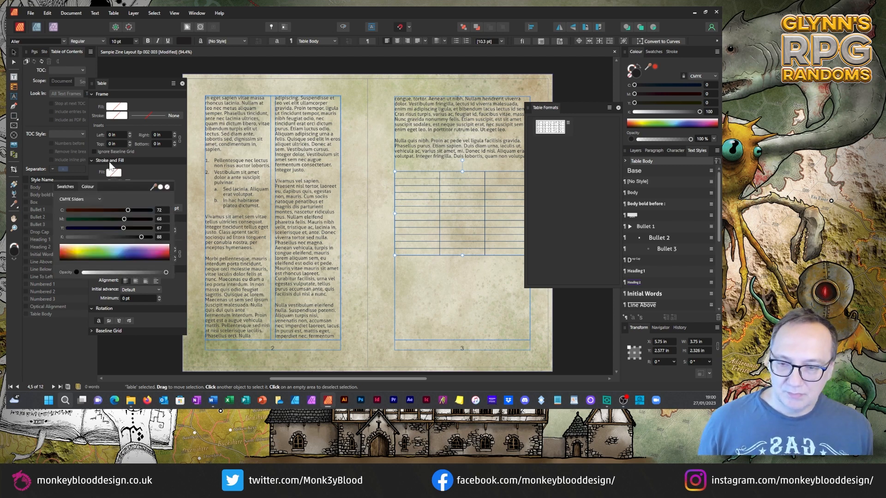
{"action": "left_click", "coordinate": [130, 172]}
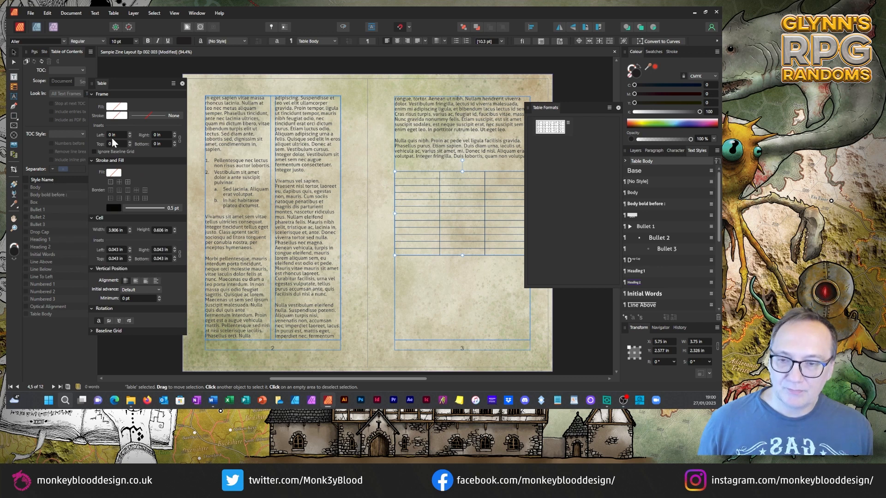
{"action": "double_click", "coordinate": [434, 183]}
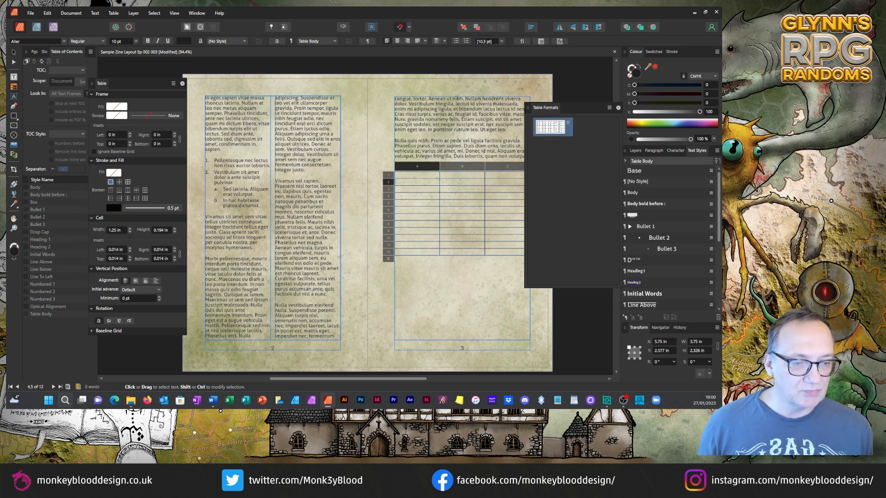
{"action": "left_click", "coordinate": [389, 182]}
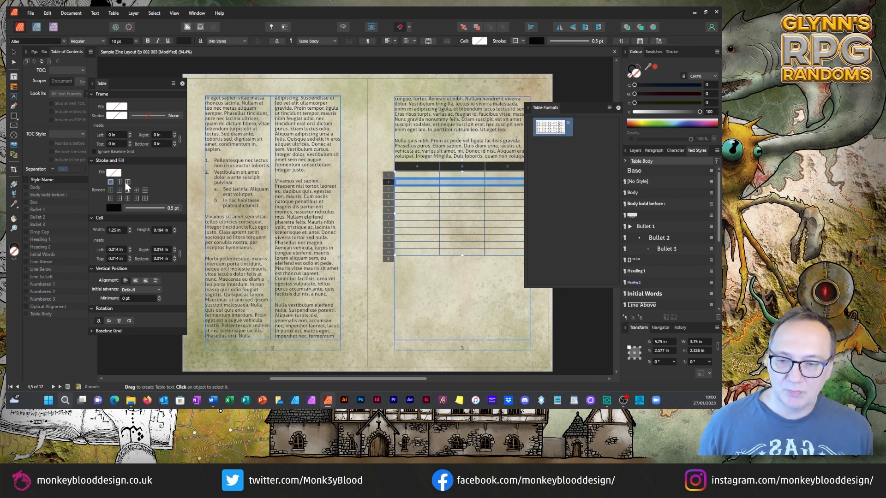
{"action": "left_click", "coordinate": [113, 173]}
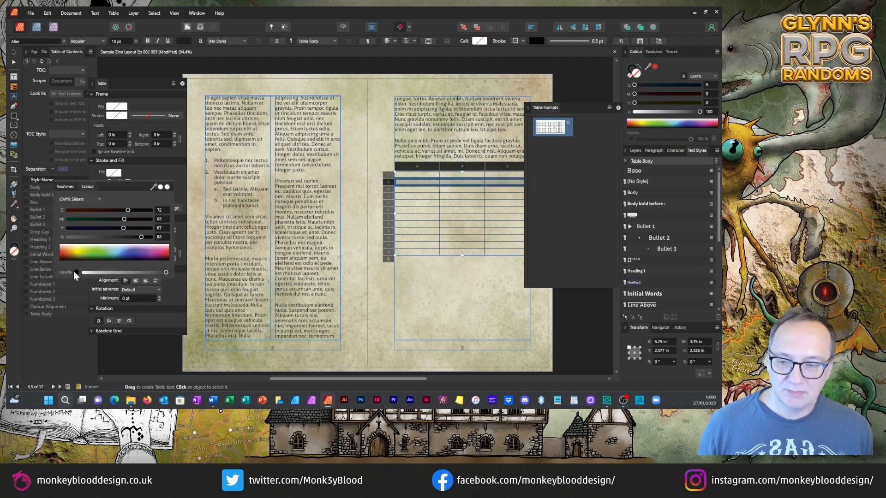
{"action": "left_click", "coordinate": [81, 254]}
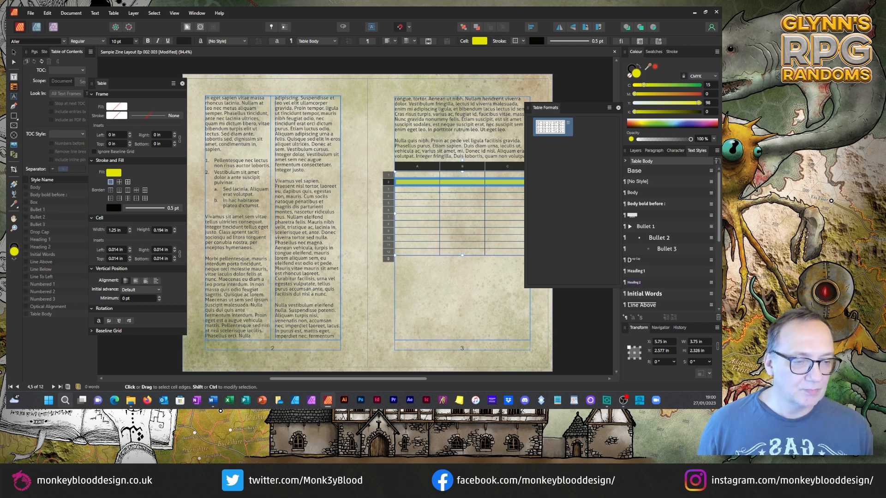
{"action": "left_click", "coordinate": [440, 224]}
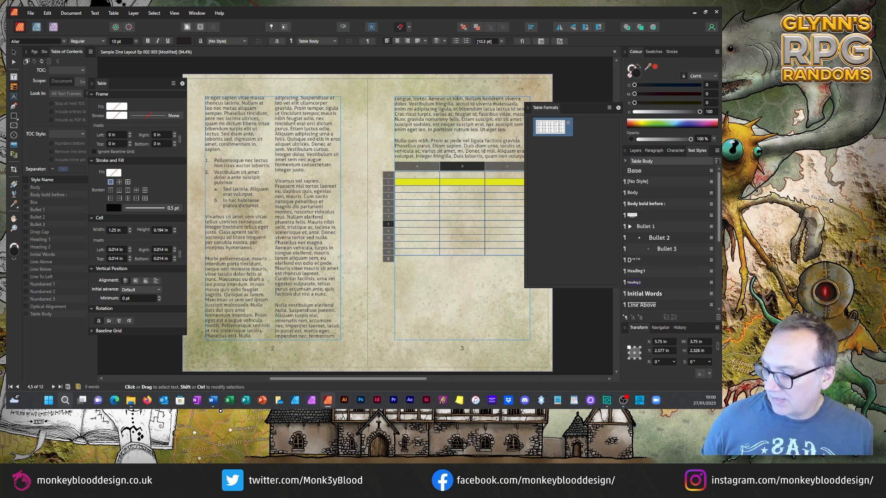
{"action": "left_click", "coordinate": [389, 182]}
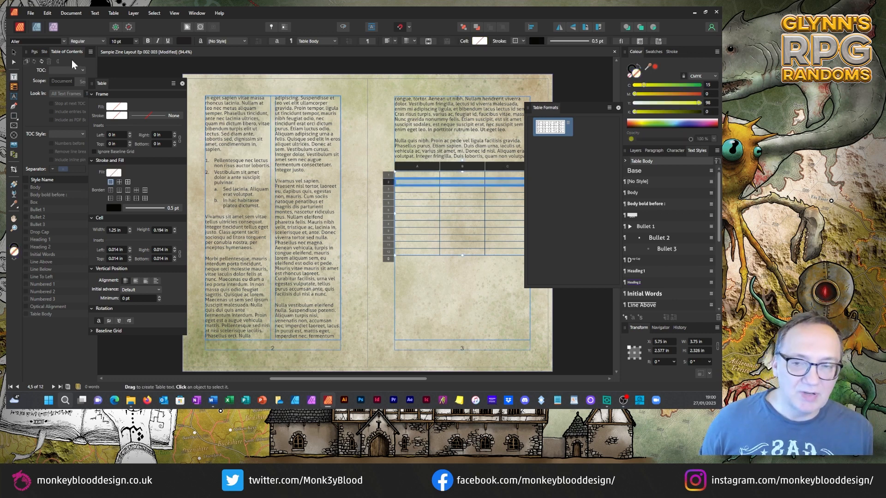
{"action": "left_click", "coordinate": [14, 54]}
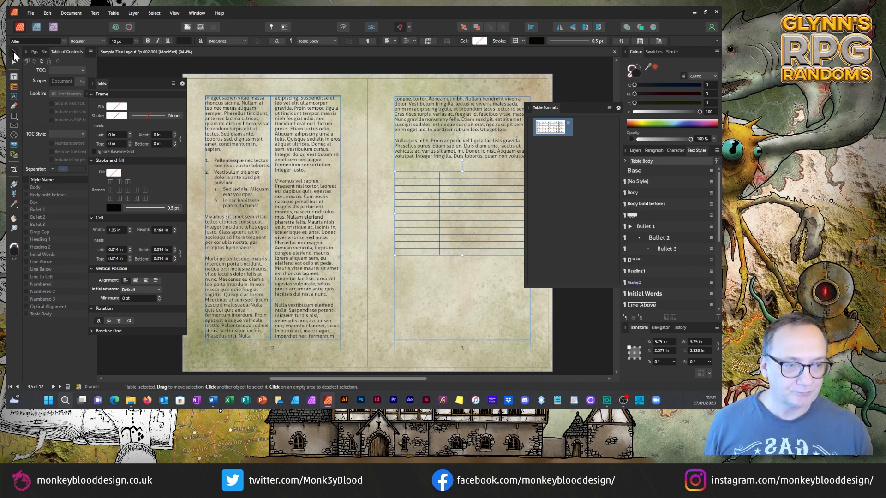
Apply the Default table format to the table on page 3.
{"action": "left_click_drag", "start_coordinate": [550, 111], "coordinate": [543, 108]}
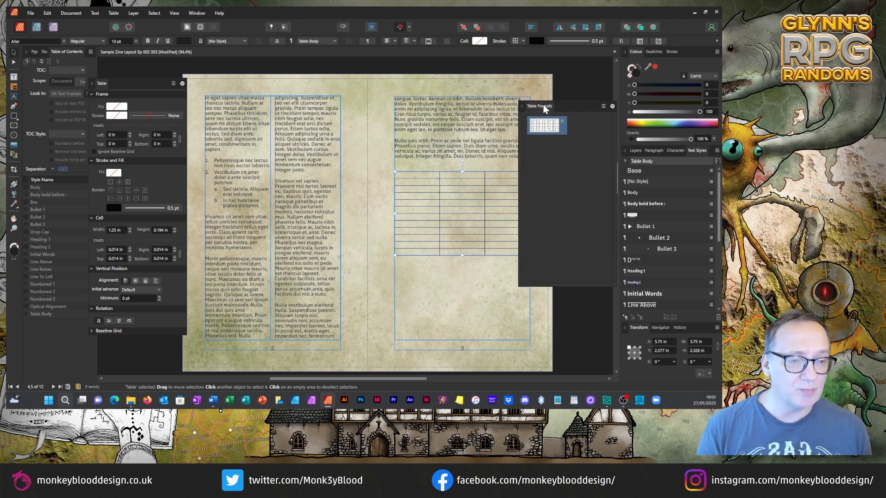
{"action": "left_click", "coordinate": [562, 120]}
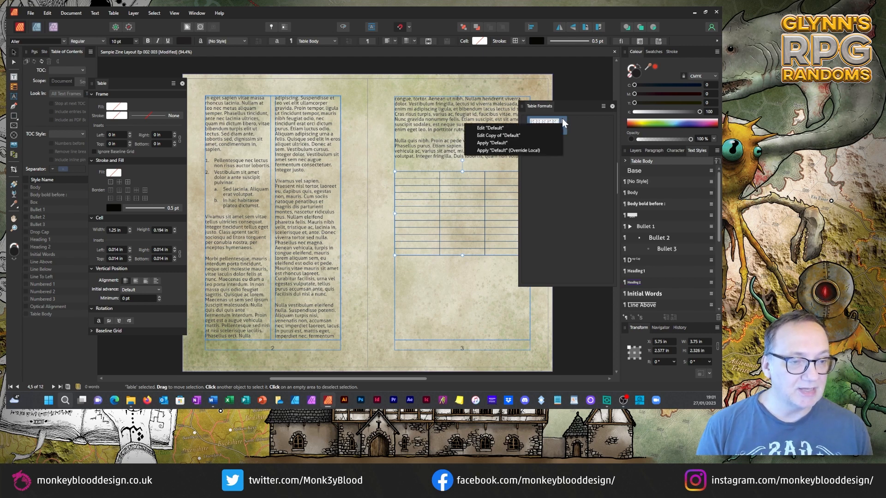
{"action": "left_click", "coordinate": [515, 144]}
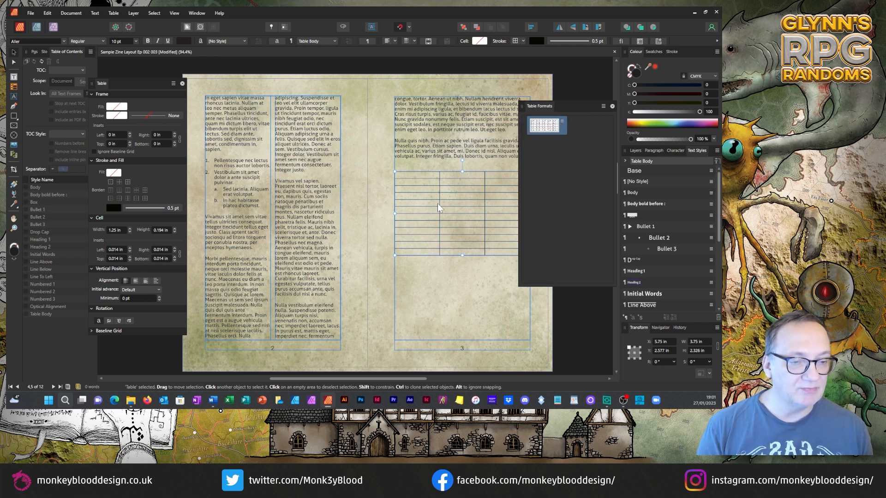
Deselect the table and create a new table format alongside the Default one.
{"action": "scroll", "coordinate": [309, 161], "scroll_direction": "down", "scroll_amount": 3}
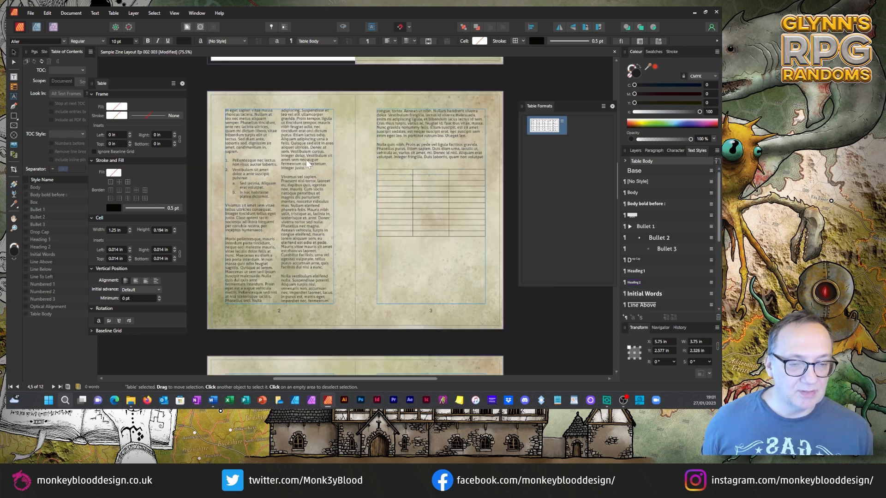
{"action": "scroll", "coordinate": [408, 185], "scroll_direction": "up", "scroll_amount": 5}
{"action": "scroll", "coordinate": [353, 154], "scroll_direction": "up", "scroll_amount": 1}
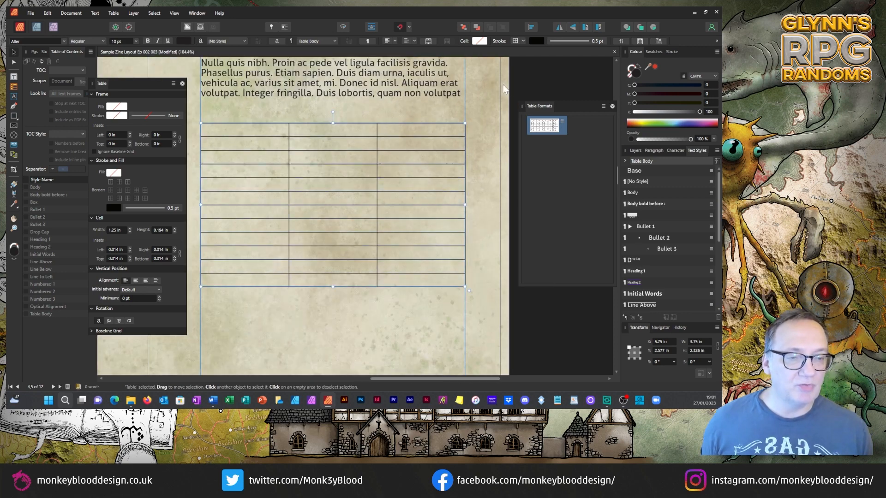
{"action": "left_click", "coordinate": [538, 70]}
{"action": "scroll", "coordinate": [461, 148], "scroll_direction": "down", "scroll_amount": 1}
{"action": "scroll", "coordinate": [435, 140], "scroll_direction": "up", "scroll_amount": 1}
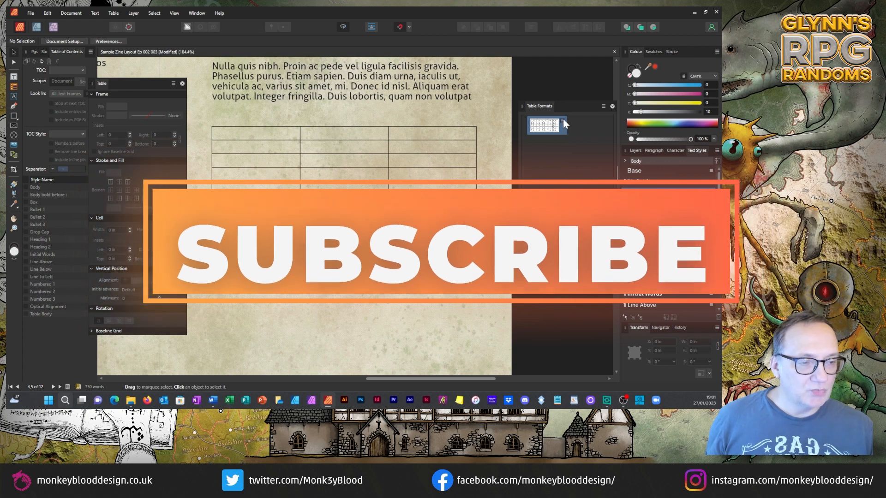
{"action": "right_click", "coordinate": [563, 125]}
{"action": "left_click", "coordinate": [603, 107]}
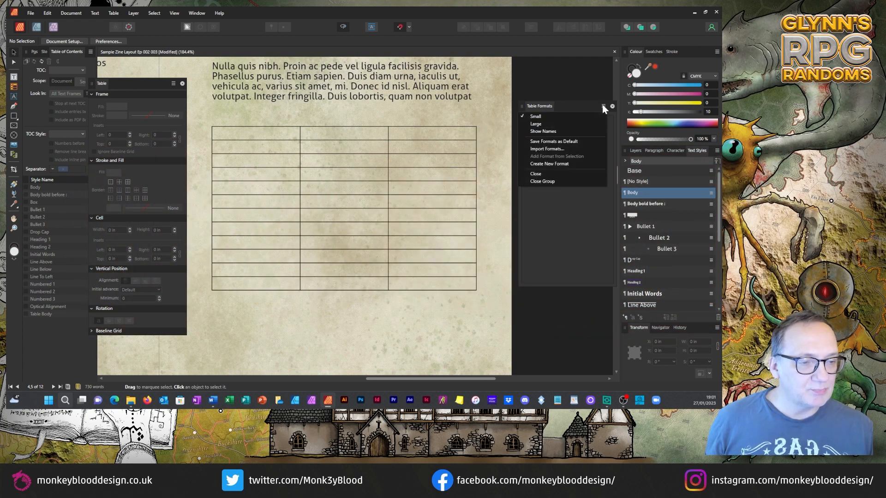
{"action": "left_click", "coordinate": [558, 166]}
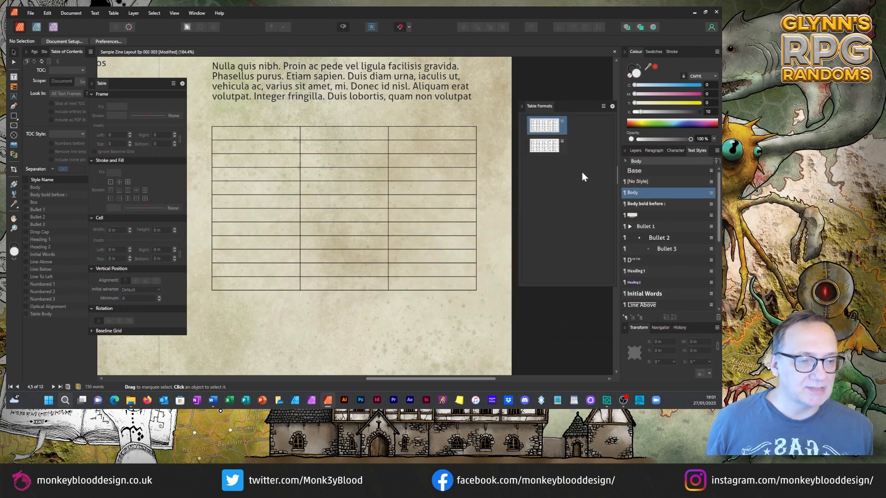
Open the new table format for editing and reposition its dialog over the page.
{"action": "right_click", "coordinate": [563, 121]}
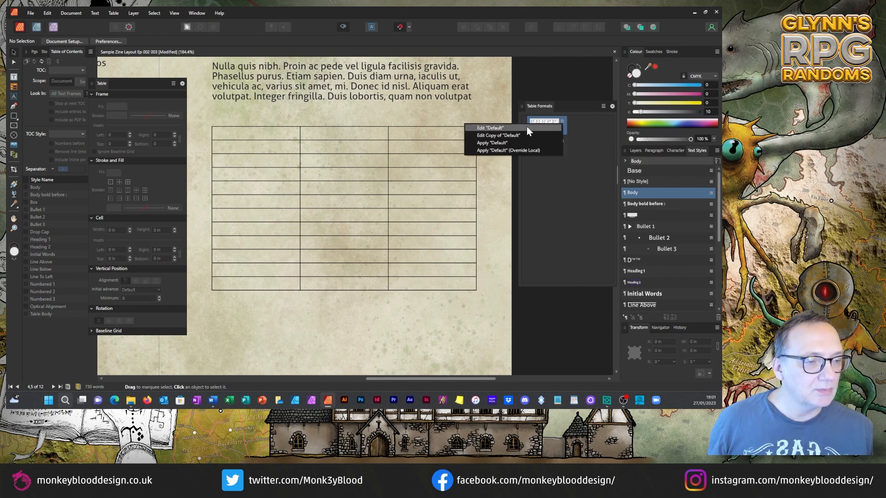
{"action": "left_click", "coordinate": [564, 146]}
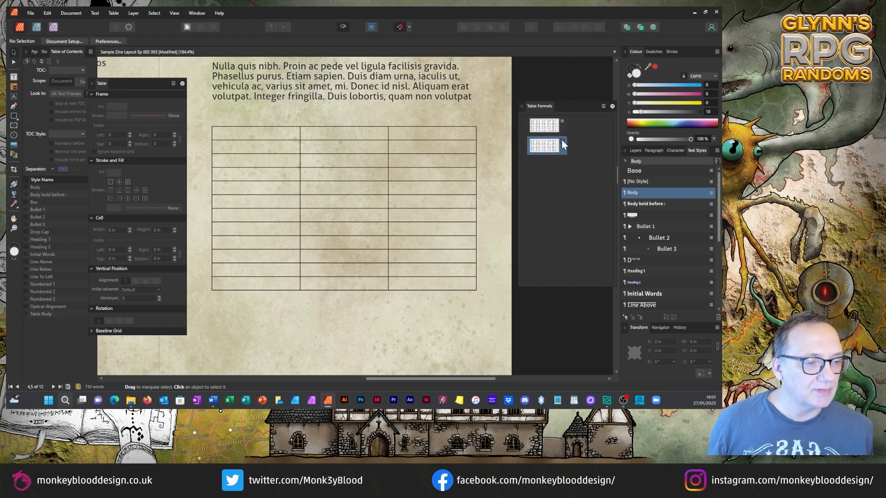
{"action": "right_click", "coordinate": [559, 141]}
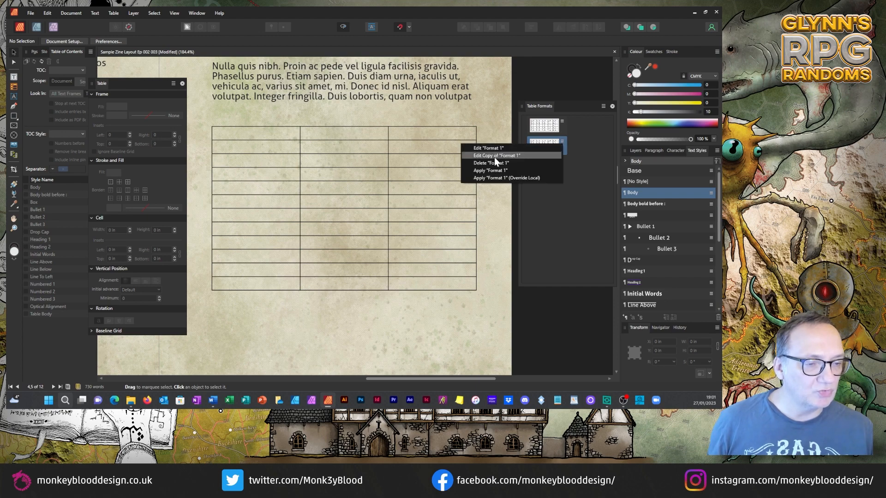
{"action": "left_click", "coordinate": [483, 147]}
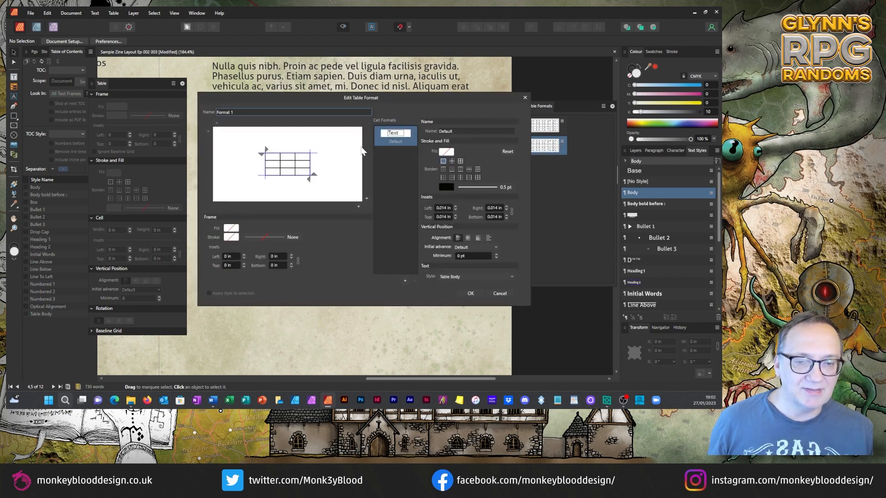
{"action": "left_click_drag", "start_coordinate": [331, 99], "coordinate": [401, 127]}
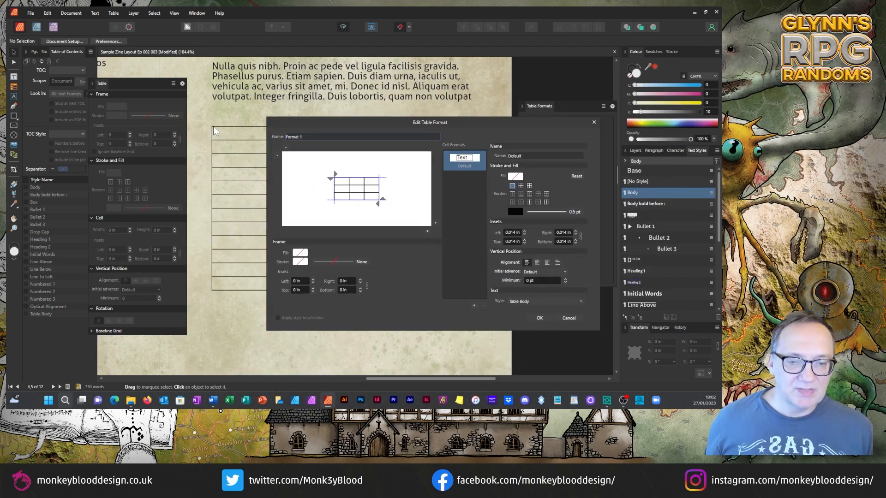
{"action": "left_click_drag", "start_coordinate": [388, 124], "coordinate": [305, 124]}
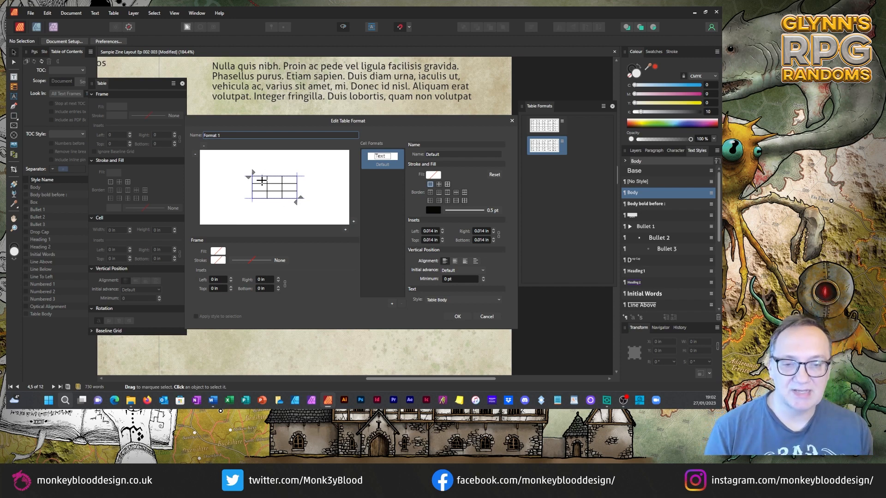
Try selecting rows and a single cell in the format preview, and move the upper row marker below the first row.
{"action": "left_click_drag", "start_coordinate": [254, 179], "coordinate": [292, 179]}
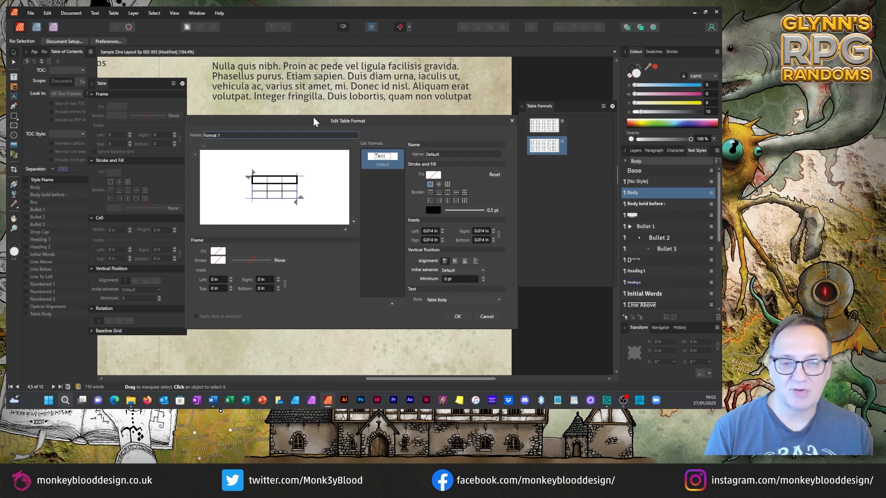
{"action": "left_click_drag", "start_coordinate": [311, 123], "coordinate": [309, 105]}
{"action": "left_click_drag", "start_coordinate": [270, 174], "coordinate": [317, 174]}
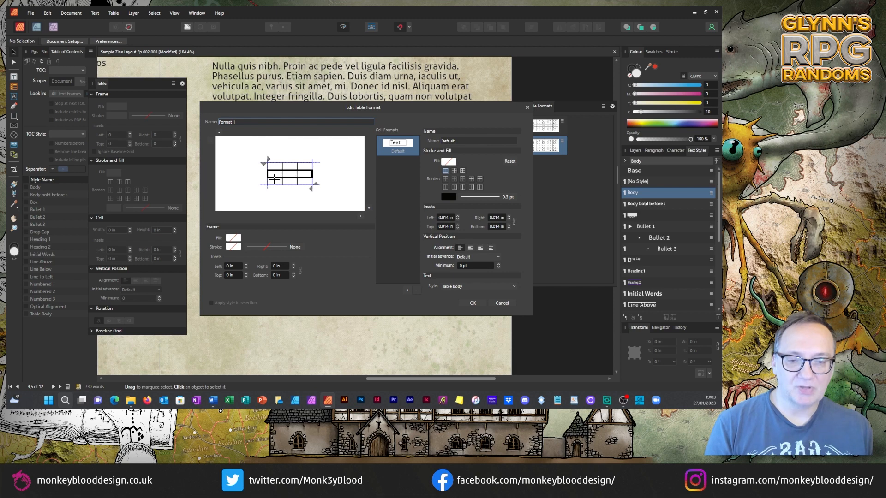
{"action": "left_click", "coordinate": [274, 181]}
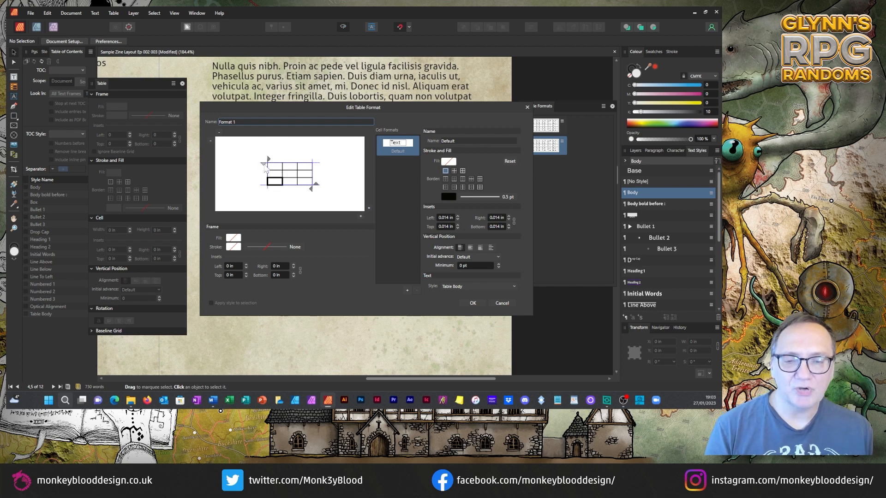
{"action": "left_click_drag", "start_coordinate": [264, 165], "coordinate": [264, 171]}
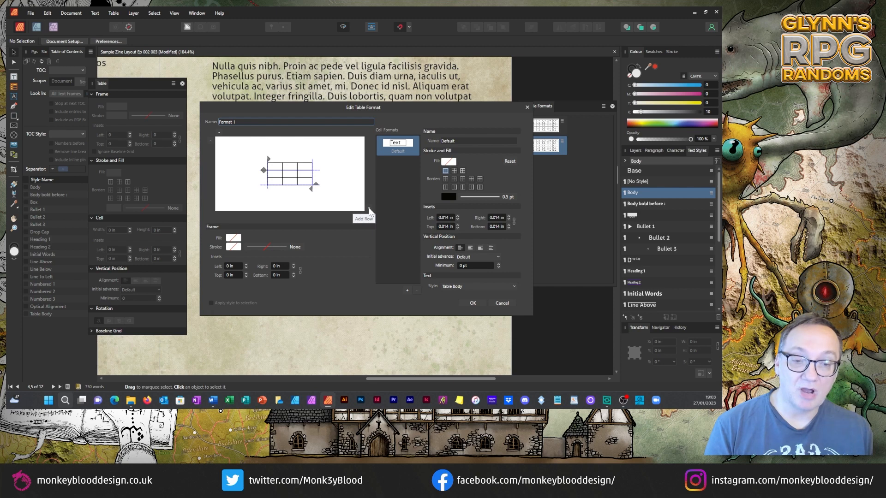
Try an extra row in the format preview, and return the lower row marker to below the last row.
{"action": "left_click", "coordinate": [369, 211]}
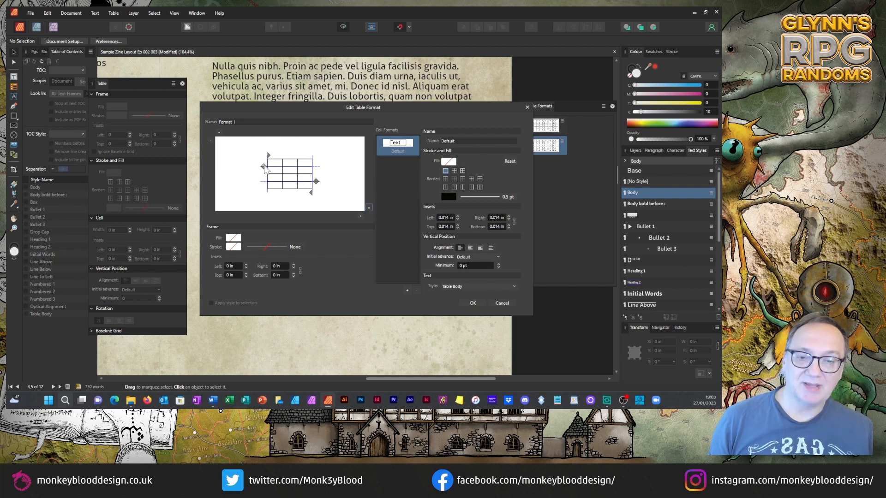
{"action": "left_click_drag", "start_coordinate": [273, 172], "coordinate": [308, 182]}
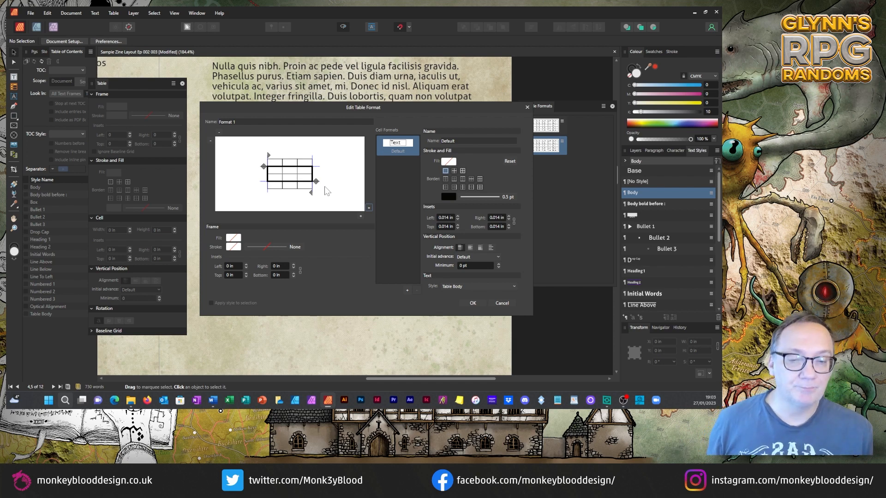
{"action": "left_click", "coordinate": [277, 185]}
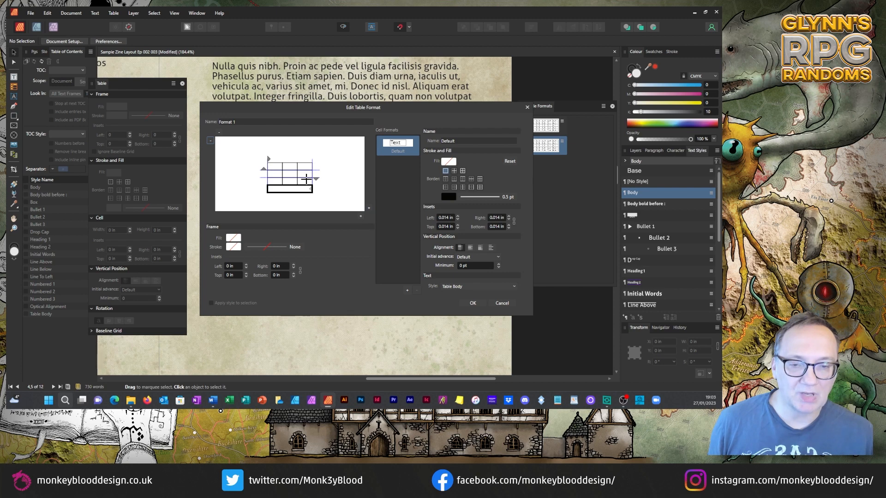
{"action": "left_click", "coordinate": [304, 180]}
{"action": "left_click_drag", "start_coordinate": [318, 179], "coordinate": [318, 183]}
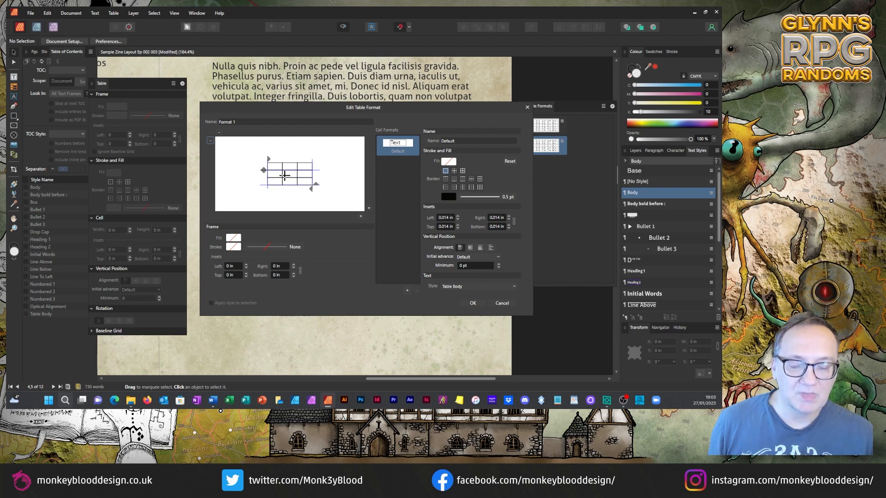
Try selecting the body rows together, single rows, and all the cells in the format preview.
{"action": "left_click_drag", "start_coordinate": [271, 167], "coordinate": [305, 183]}
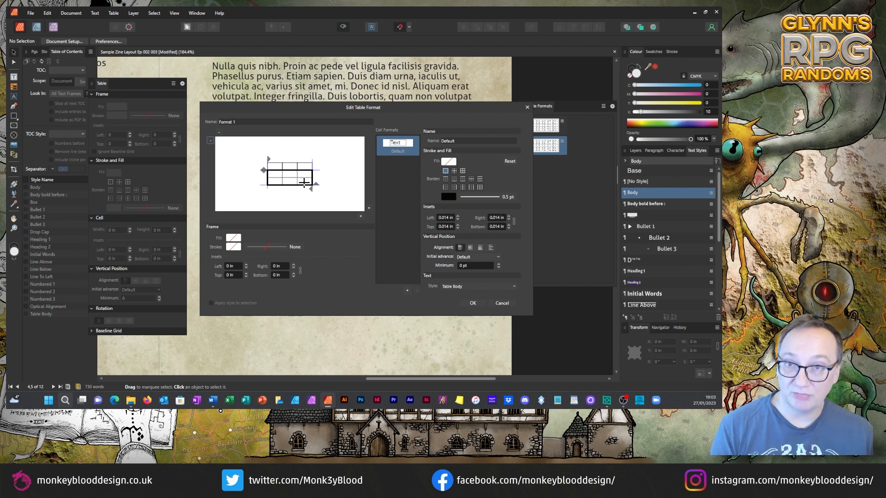
{"action": "left_click_drag", "start_coordinate": [272, 174], "coordinate": [307, 173]}
{"action": "left_click", "coordinate": [276, 181]}
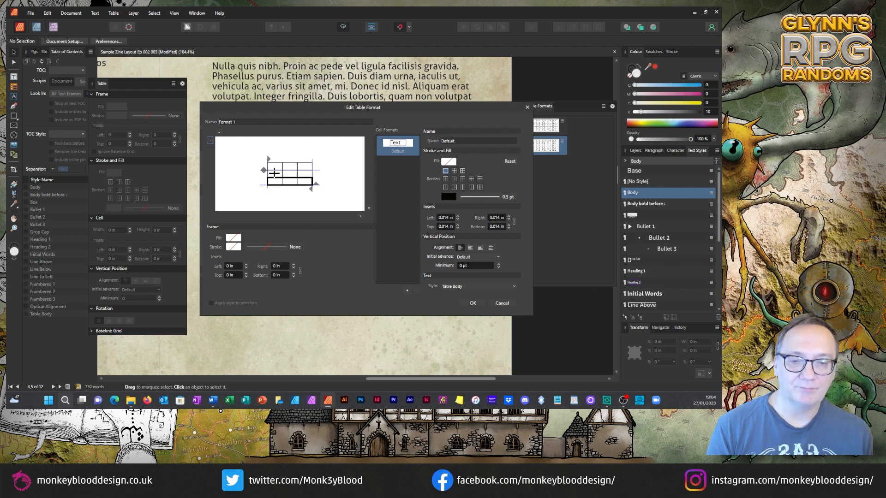
{"action": "left_click", "coordinate": [275, 172]}
{"action": "left_click_drag", "start_coordinate": [275, 166], "coordinate": [311, 183]}
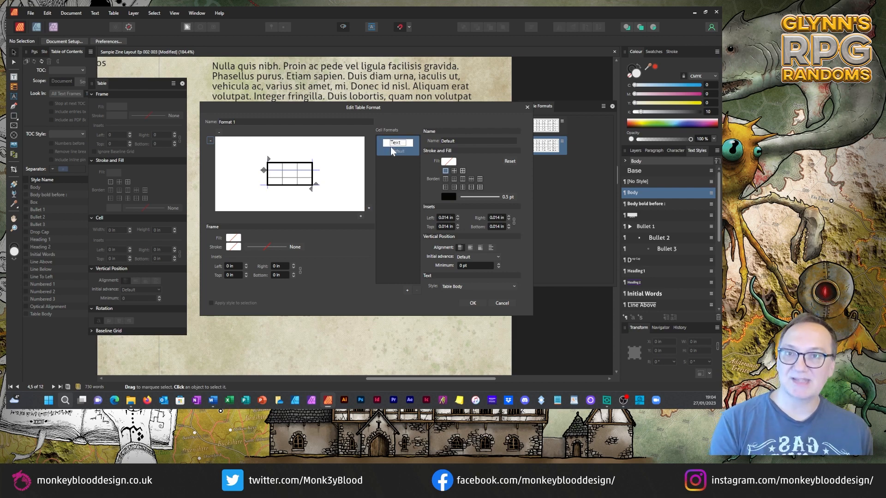
Add two more cell formats and assign Default, Format 2 and Format 3 to the preview's first, middle and last rows respectively.
{"action": "left_click", "coordinate": [407, 291]}
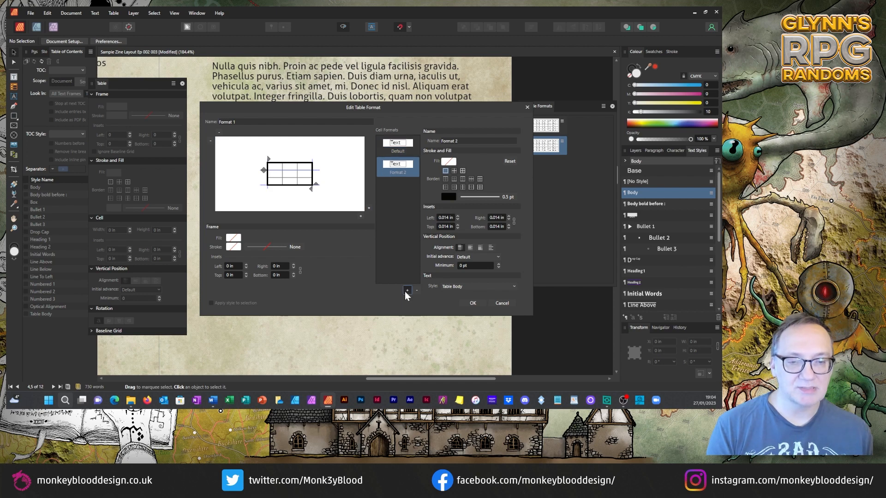
{"action": "left_click", "coordinate": [406, 292]}
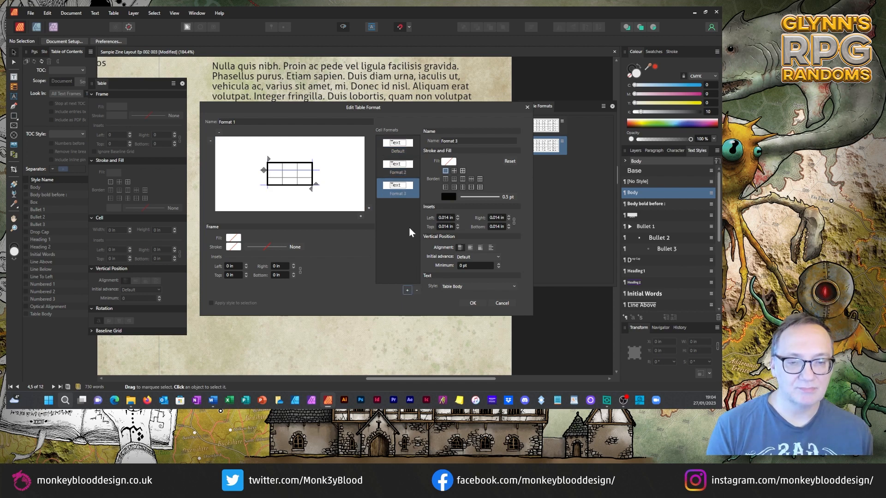
{"action": "left_click", "coordinate": [394, 147]}
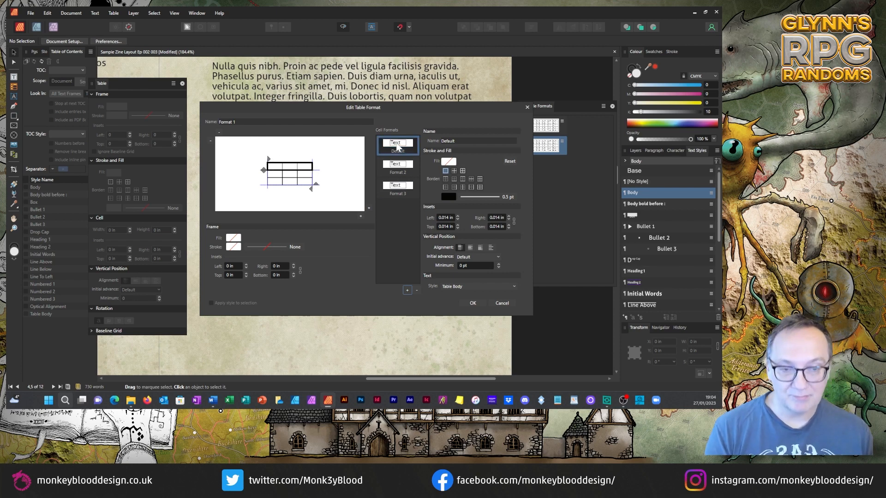
{"action": "left_click", "coordinate": [276, 176]}
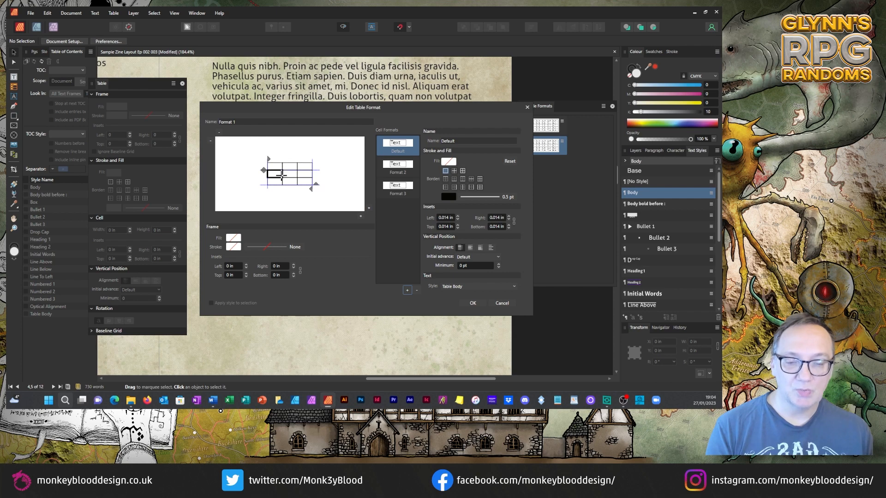
{"action": "left_click", "coordinate": [400, 170]}
{"action": "left_click", "coordinate": [302, 180]}
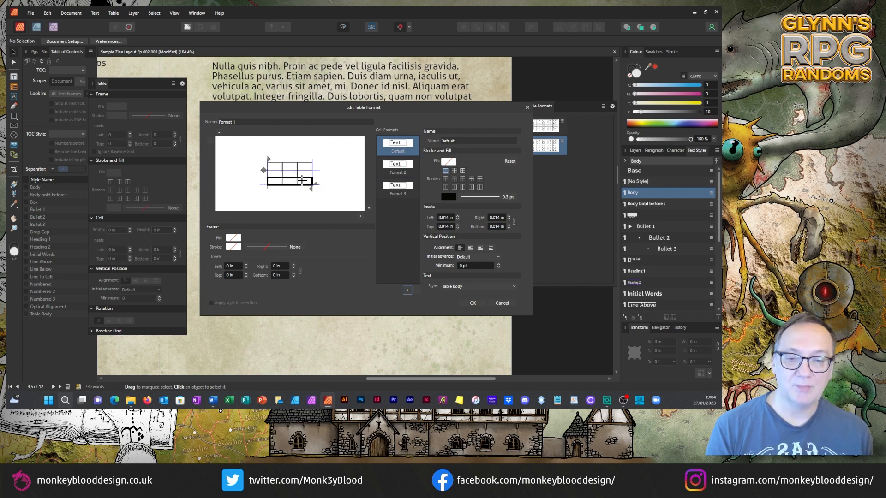
{"action": "left_click", "coordinate": [398, 187]}
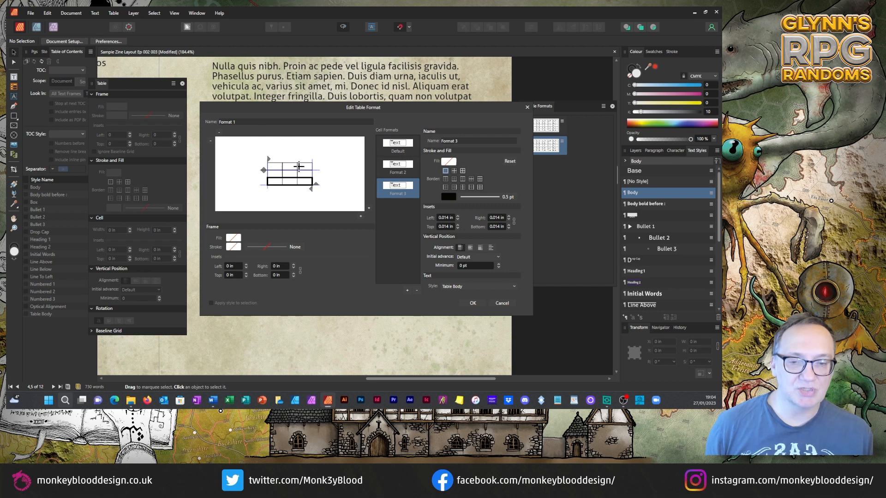
{"action": "left_click", "coordinate": [336, 176]}
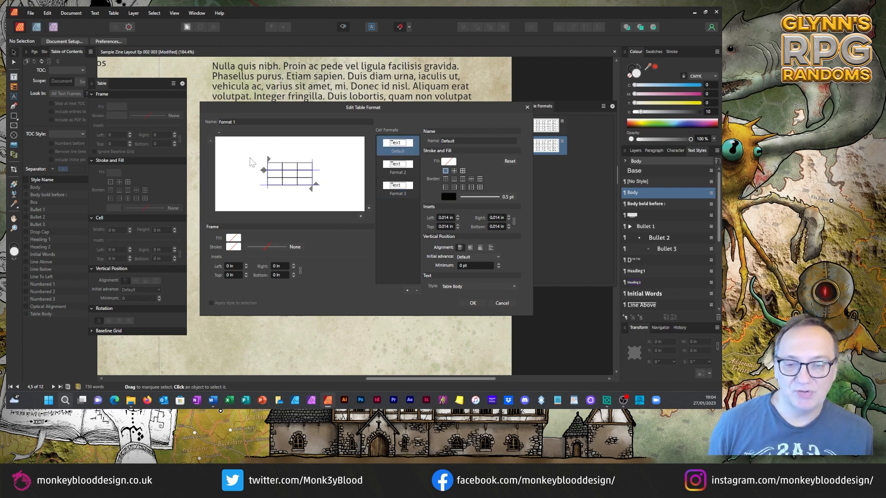
{"action": "left_click", "coordinate": [291, 175]}
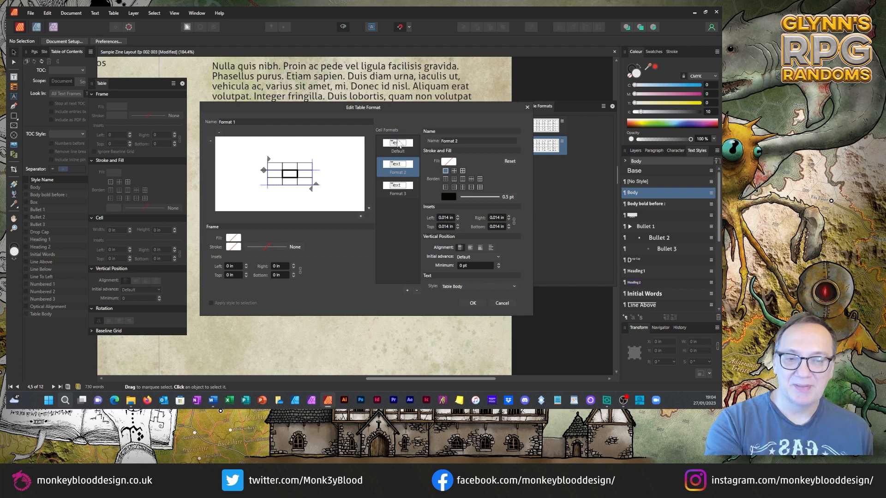
Rename the Default cell format as Header.
{"action": "left_click", "coordinate": [403, 146]}
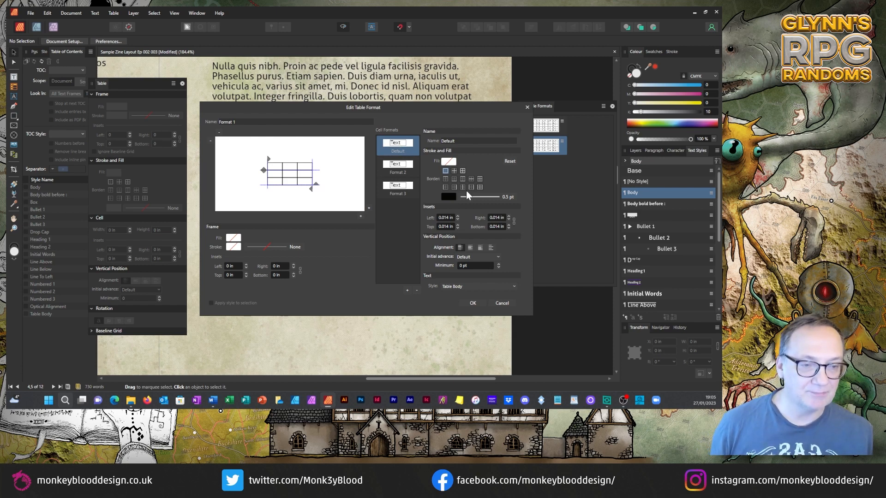
{"action": "left_click", "coordinate": [465, 140]}
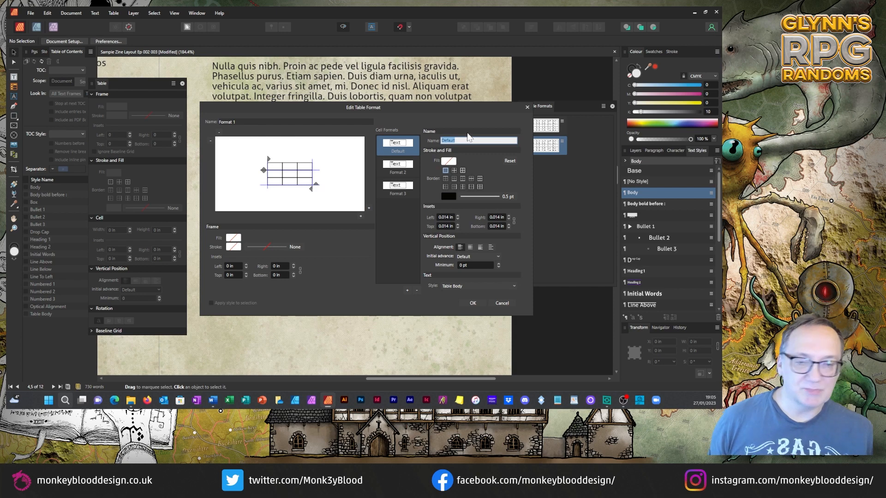
{"action": "type", "text": "Heade"}
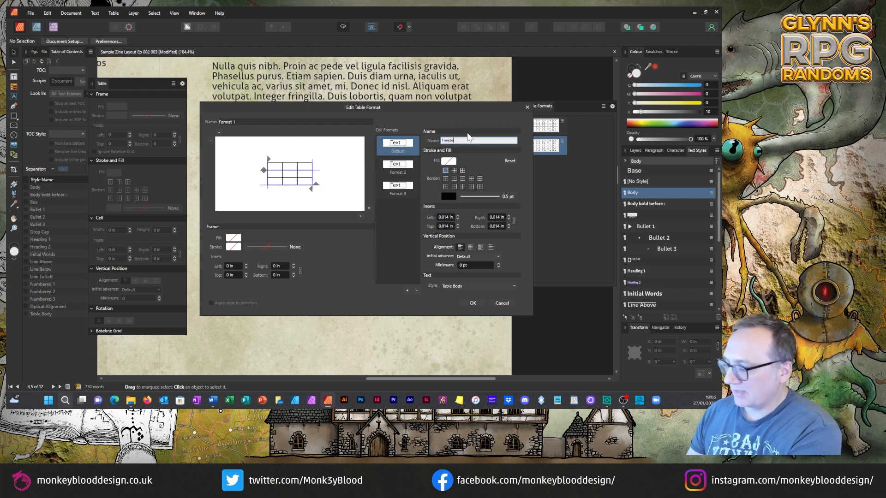
{"action": "type", "text": "r"}
{"action": "key", "text": "Return"}
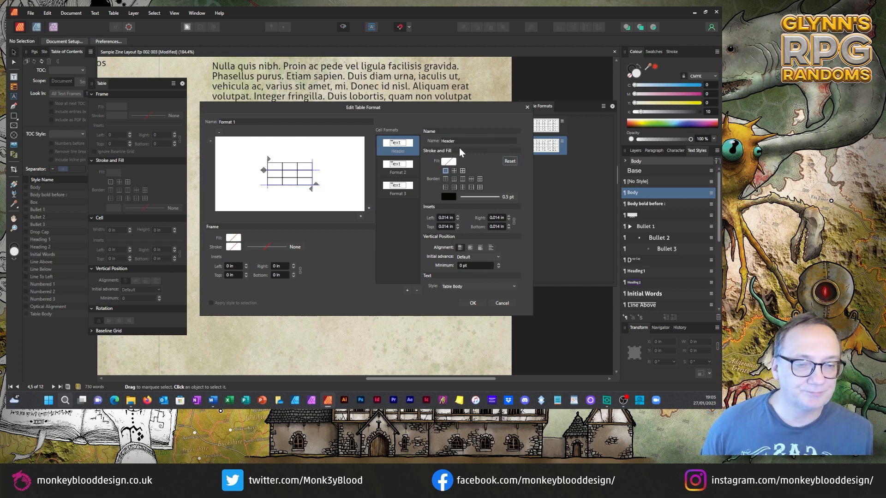
Rename the second cell format as Body Row 1.
{"action": "left_click", "coordinate": [404, 177]}
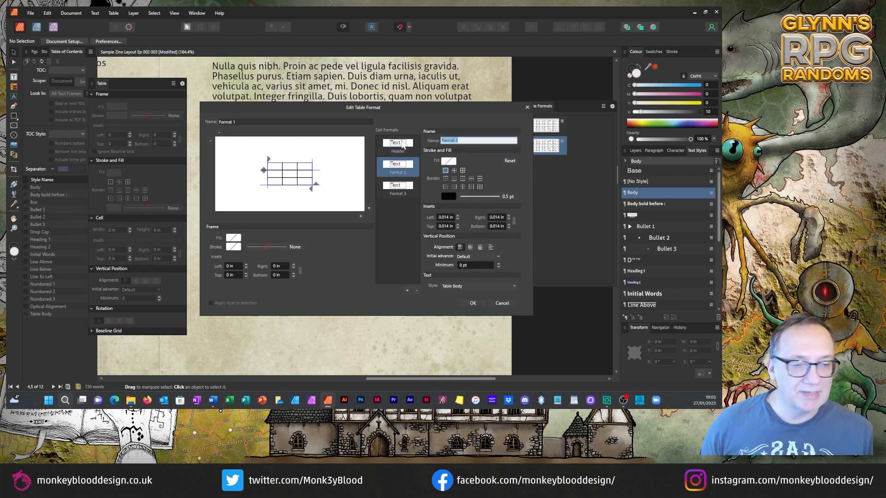
{"action": "type", "text": "Body"}
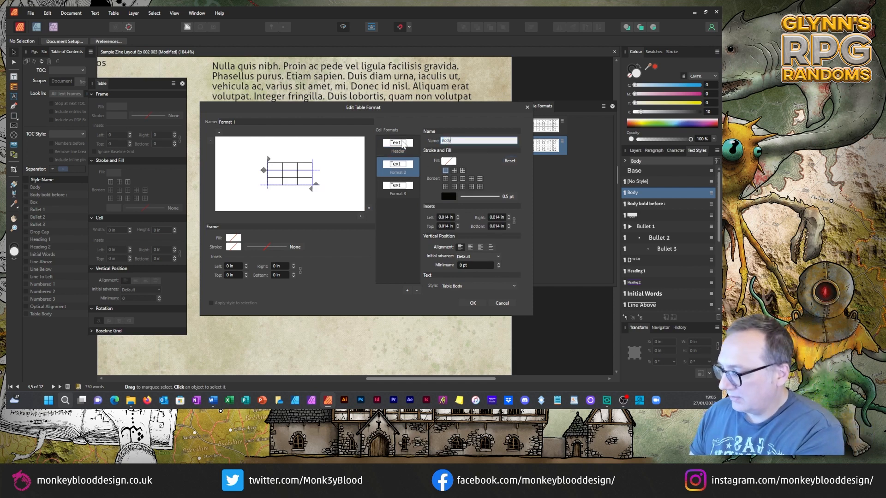
{"action": "type", "text": " Row"}
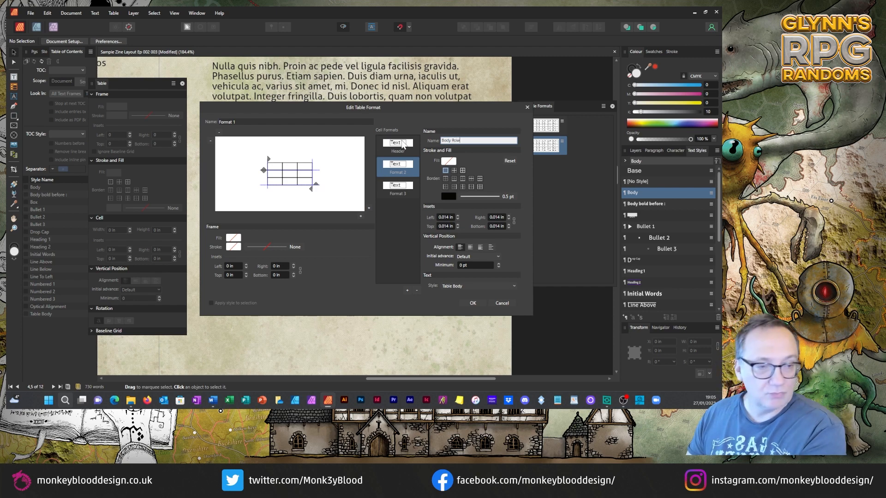
{"action": "type", "text": " 1"}
{"action": "key", "text": "Return"}
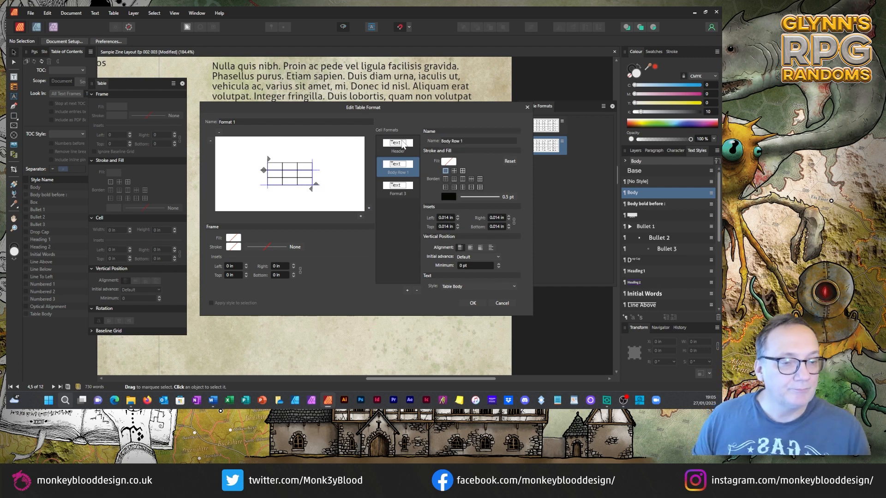
Rename the third cell format as Body Row 2.
{"action": "left_click", "coordinate": [399, 189]}
{"action": "left_click", "coordinate": [451, 142]}
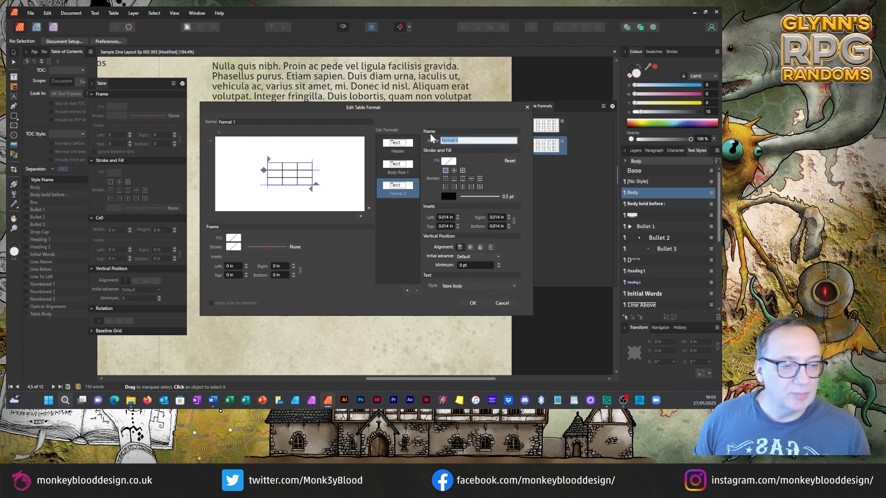
{"action": "type", "text": "Fody Ro"}
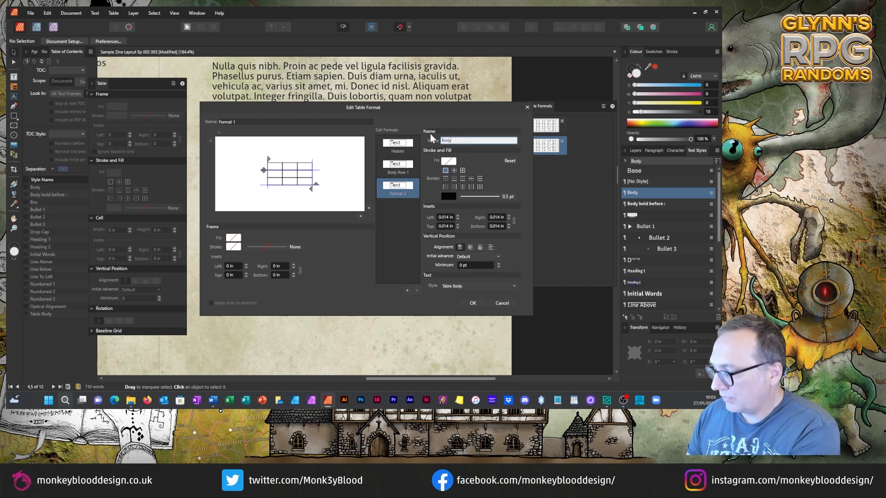
{"action": "type", "text": "w 2"}
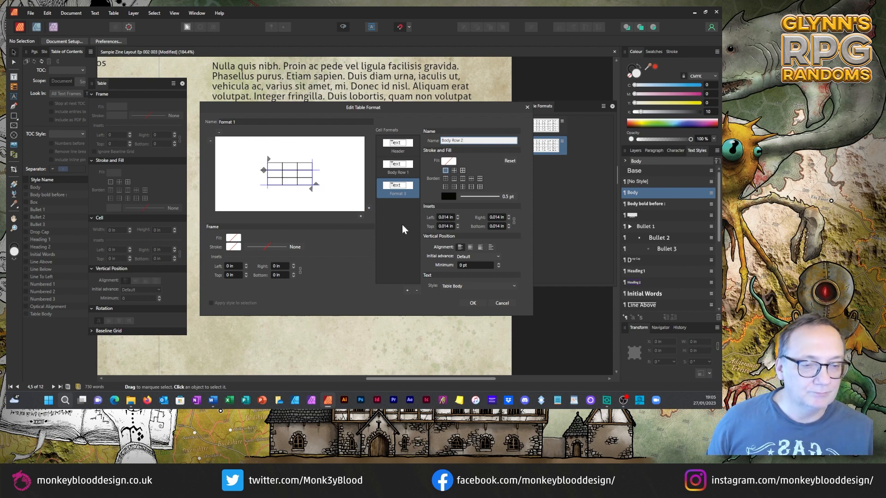
{"action": "key", "text": "Return"}
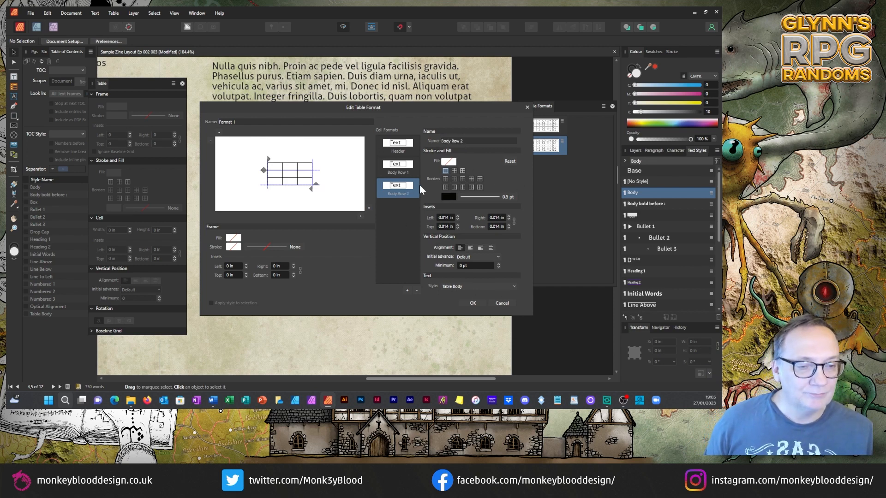
Move the format dialog aside, select the Header cell format and choose a different border option in place of the outer border.
{"action": "left_click_drag", "start_coordinate": [353, 108], "coordinate": [404, 109]}
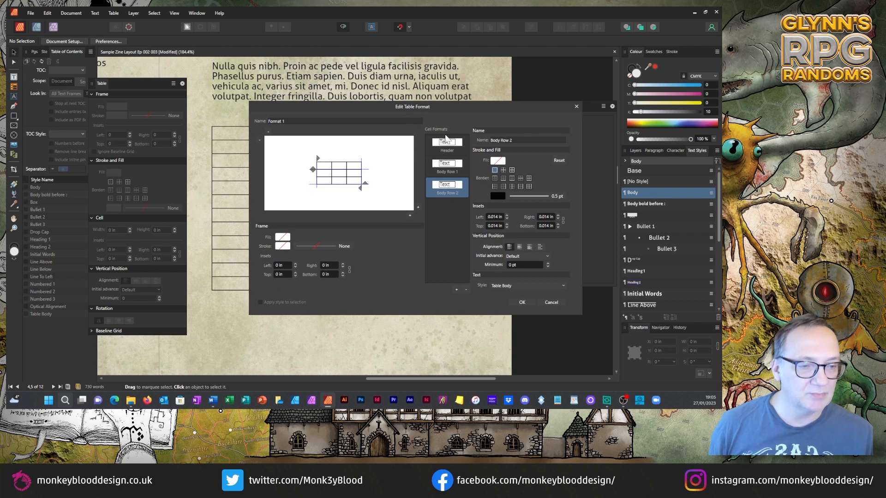
{"action": "left_click", "coordinate": [445, 146]}
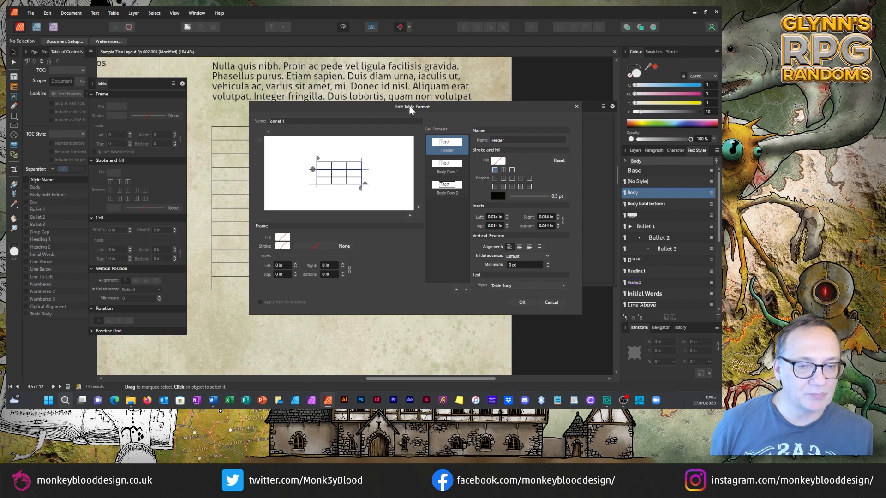
{"action": "left_click_drag", "start_coordinate": [411, 109], "coordinate": [438, 117]}
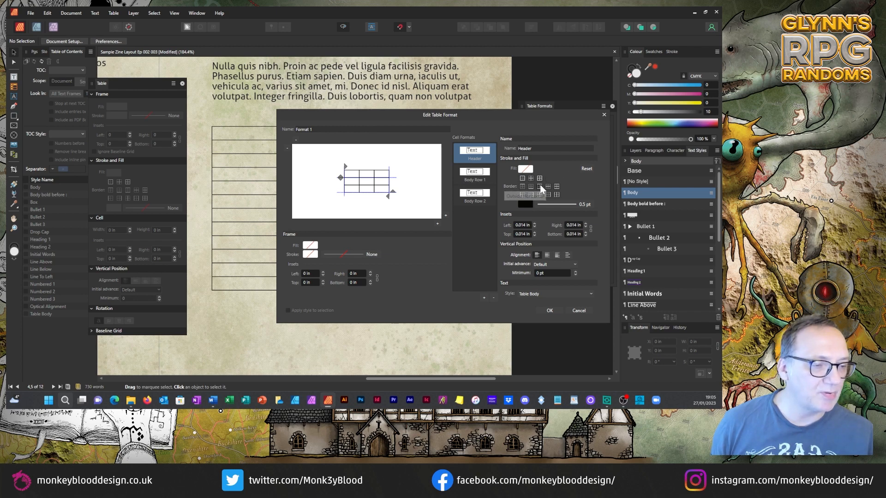
{"action": "left_click", "coordinate": [539, 186]}
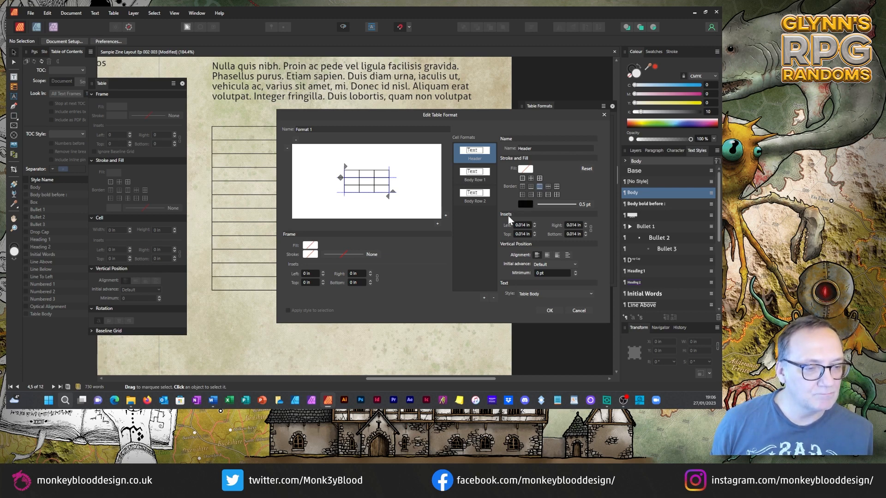
Reposition the format dialog and set the Header cell format's fill to a light grey, CMYK 0, 0, 0, 25.
{"action": "left_click_drag", "start_coordinate": [521, 118], "coordinate": [453, 86]}
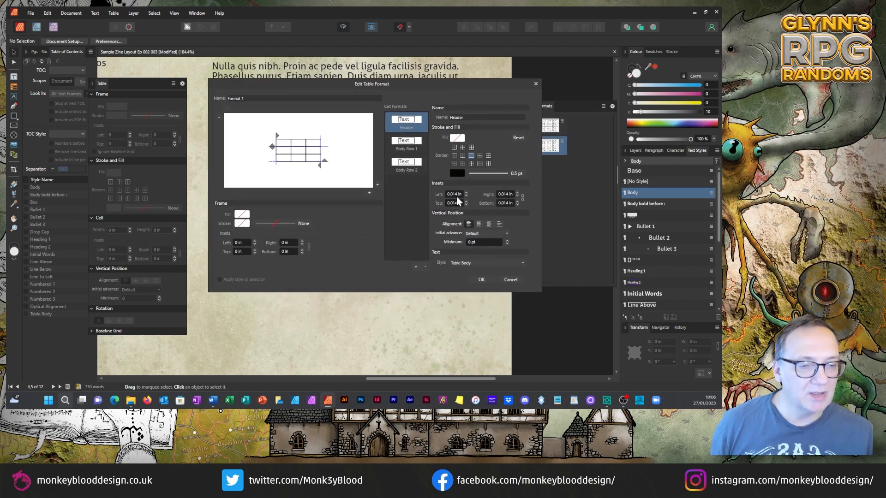
{"action": "left_click", "coordinate": [457, 139]}
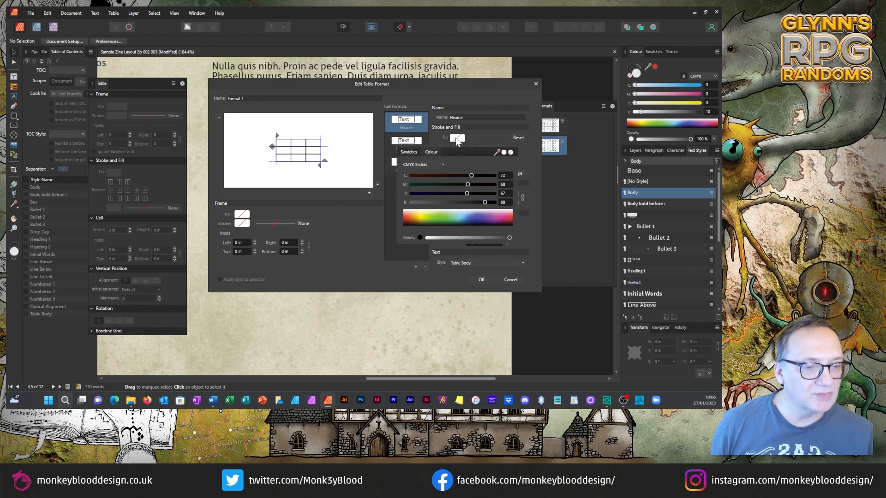
{"action": "left_click_drag", "start_coordinate": [416, 220], "coordinate": [431, 205]}
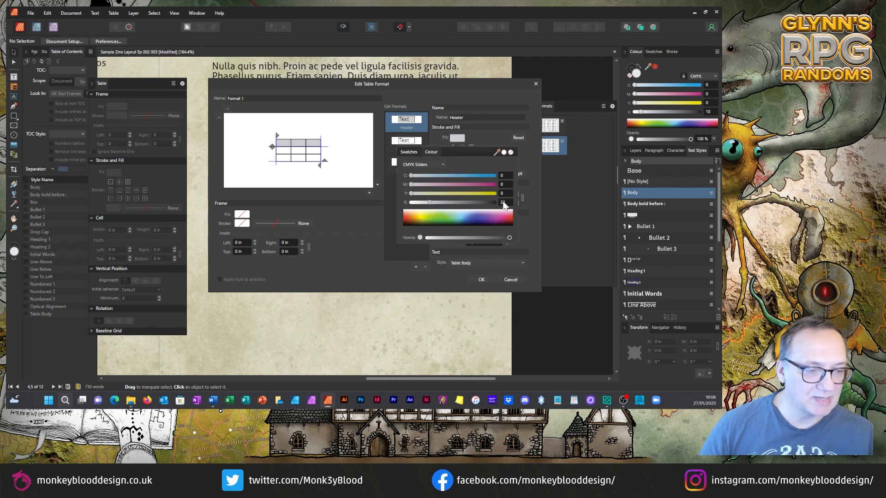
{"action": "type", "text": "25"}
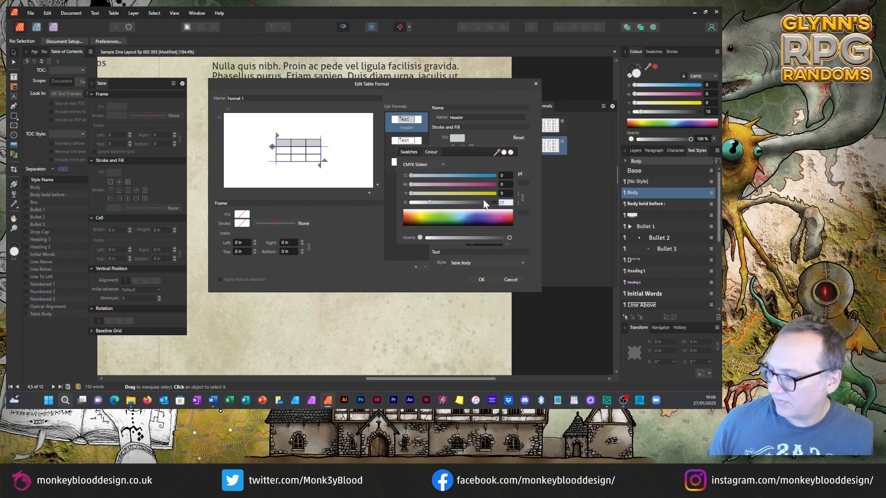
Create a new paragraph style named Table Header as the text style of the Header cell format.
{"action": "key", "text": "Tab"}
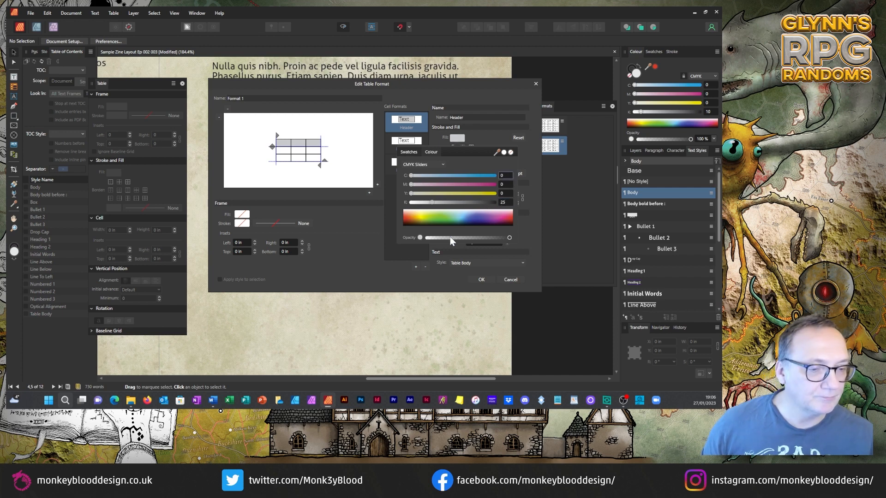
{"action": "left_click", "coordinate": [526, 221]}
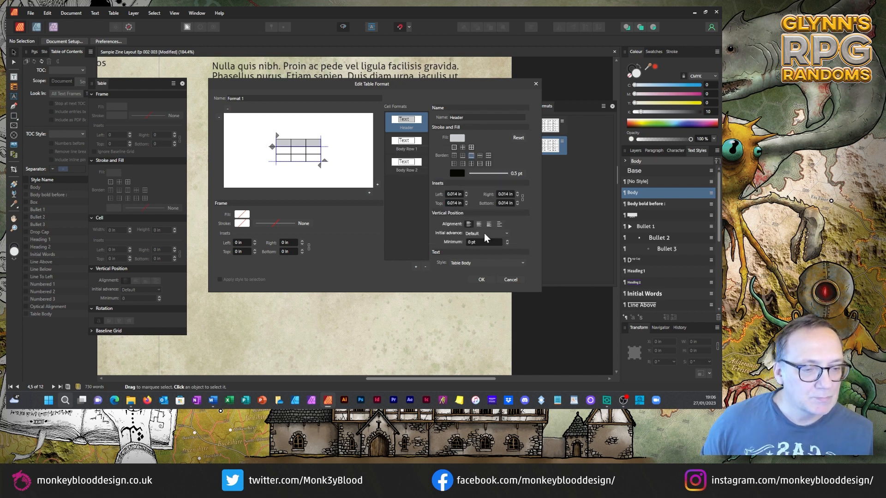
{"action": "left_click", "coordinate": [463, 264]}
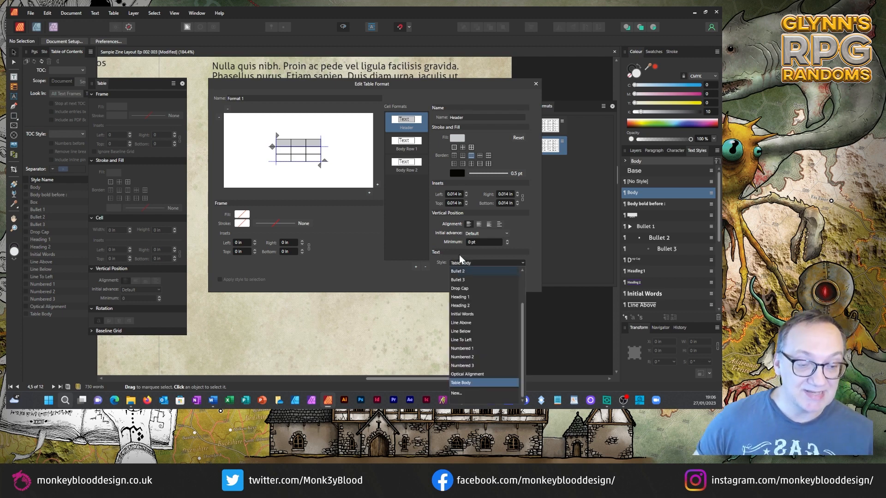
{"action": "left_click", "coordinate": [457, 393]}
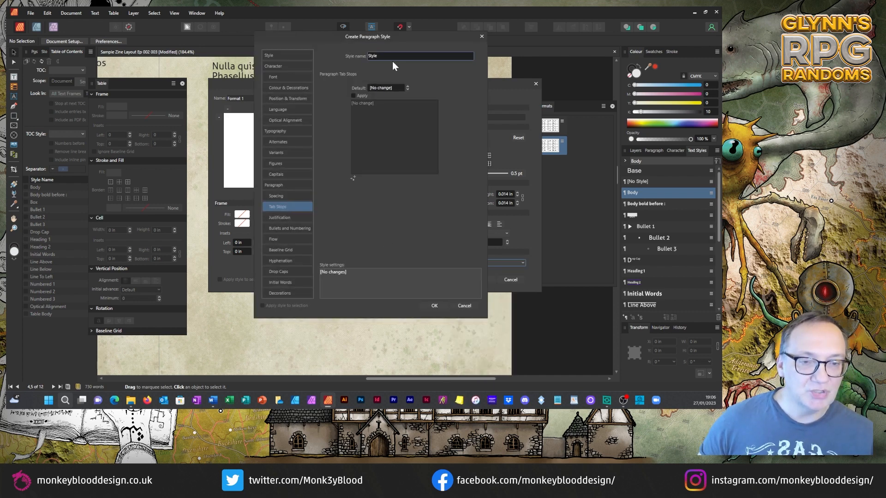
{"action": "left_click_drag", "start_coordinate": [387, 56], "coordinate": [360, 57]}
{"action": "type", "text": "T"}
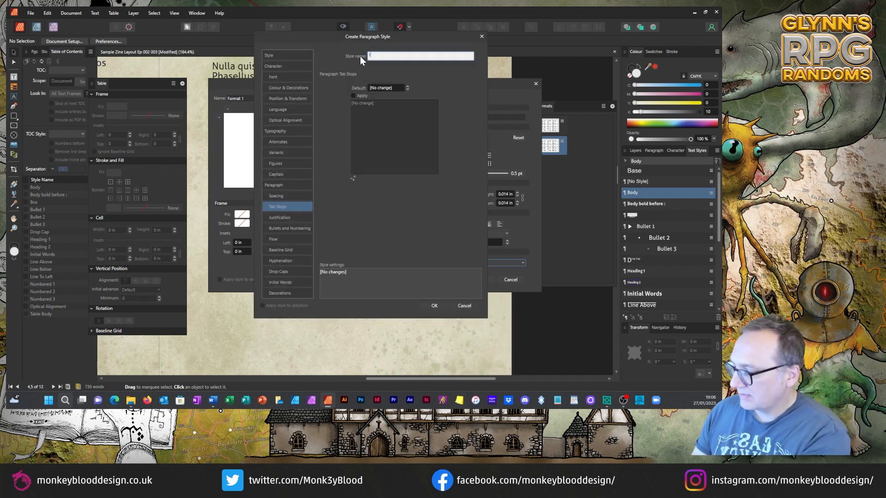
{"action": "type", "text": "able Header"}
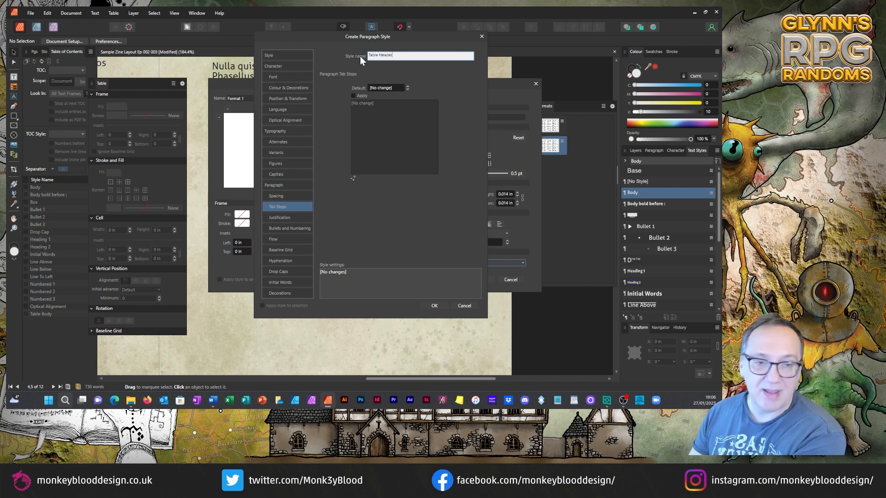
{"action": "key", "text": "Tab"}
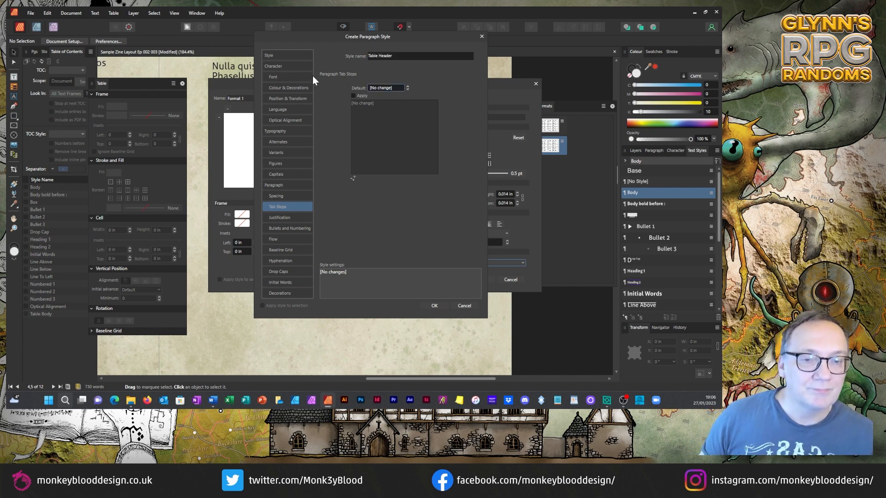
Set the Table Header style's font to Aller Bold at 10 pt and save the style.
{"action": "left_click", "coordinate": [273, 67]}
{"action": "left_click", "coordinate": [387, 88]}
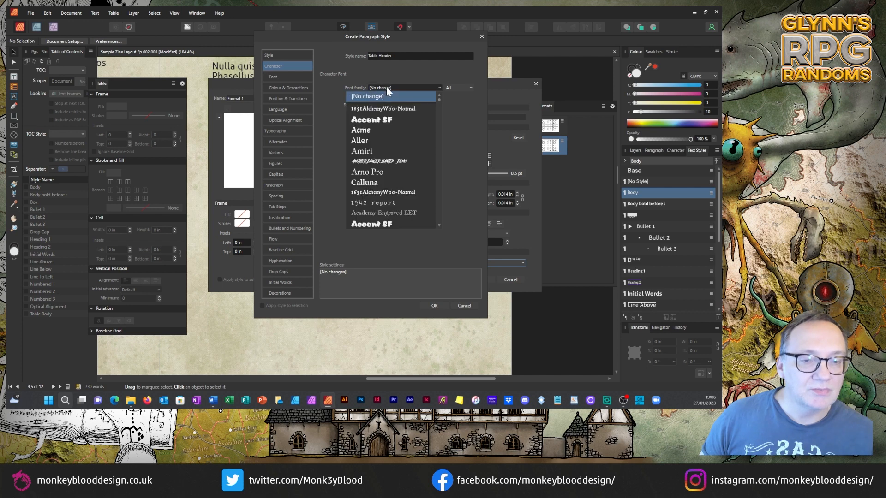
{"action": "left_click", "coordinate": [361, 140]}
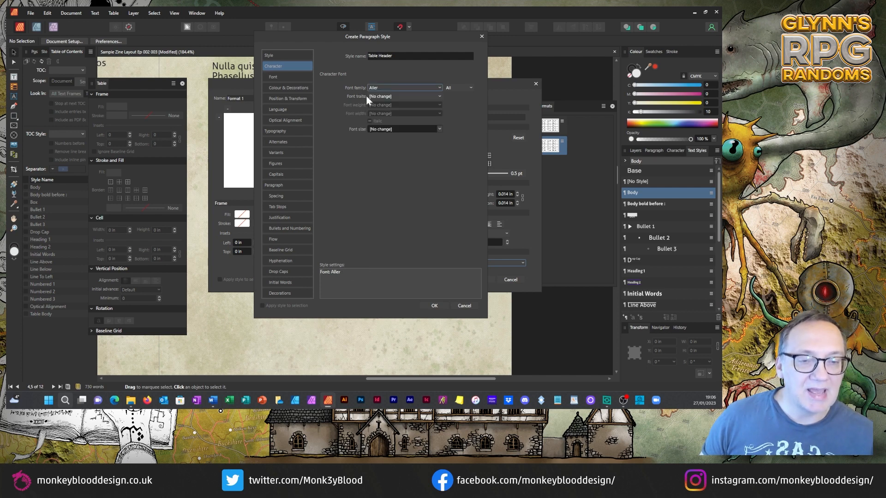
{"action": "left_click", "coordinate": [388, 97]}
{"action": "left_click", "coordinate": [358, 115]}
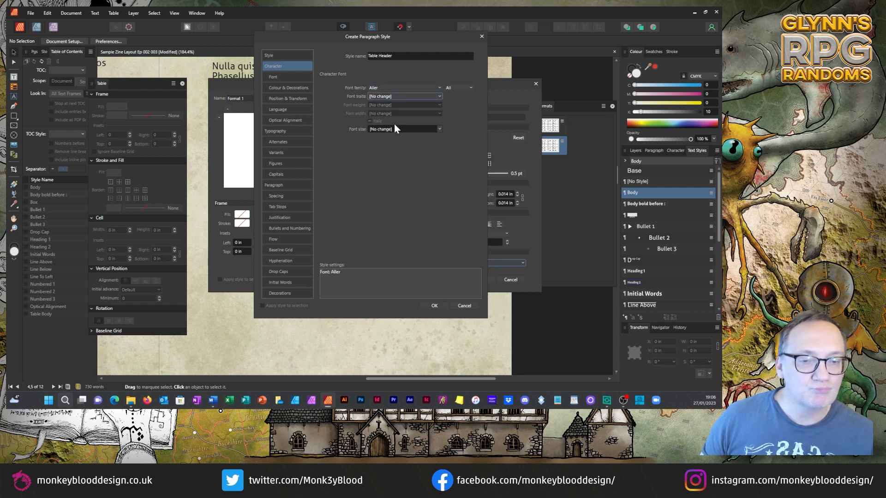
{"action": "left_click", "coordinate": [437, 129]}
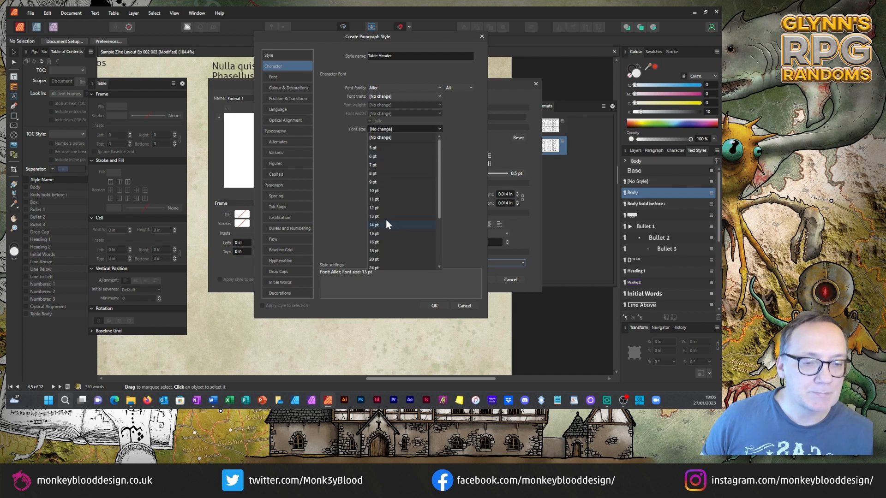
{"action": "left_click", "coordinate": [377, 190]}
{"action": "left_click", "coordinate": [420, 97]}
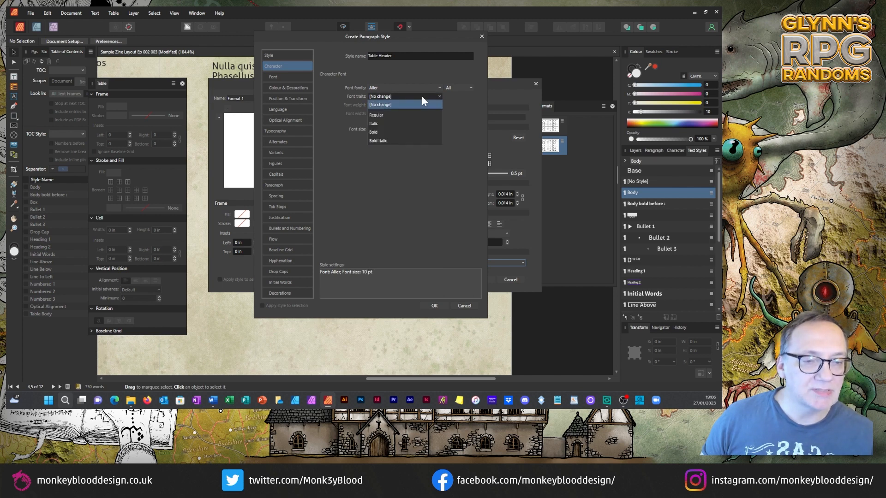
{"action": "left_click", "coordinate": [376, 132]}
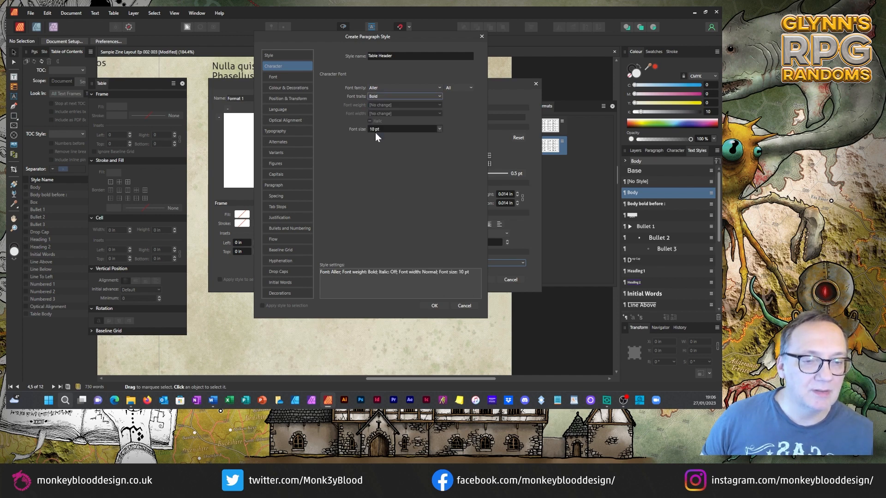
{"action": "left_click", "coordinate": [435, 306]}
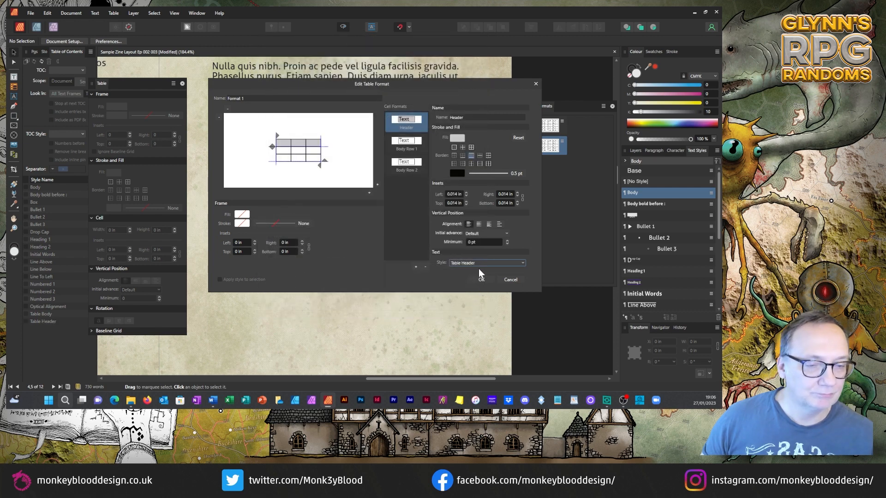
Select the Body Row 1 cell format, choose a different border option and review its text style choices.
{"action": "left_click", "coordinate": [406, 142]}
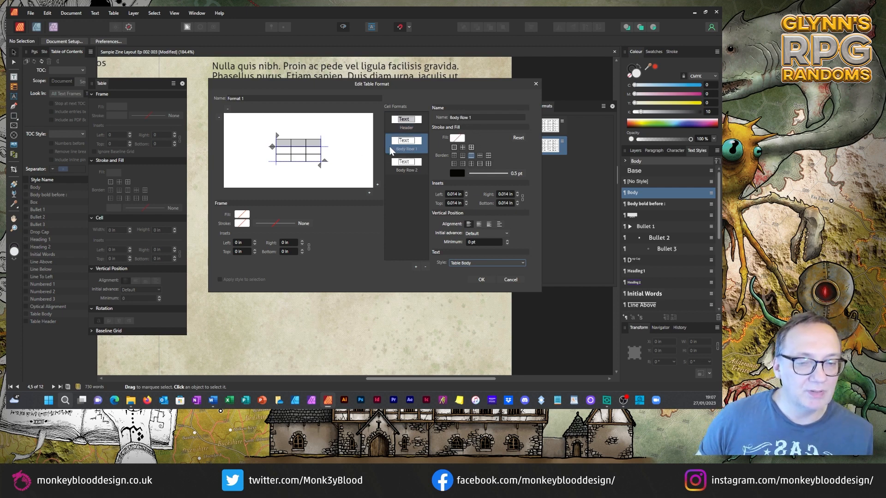
{"action": "left_click", "coordinate": [462, 156]}
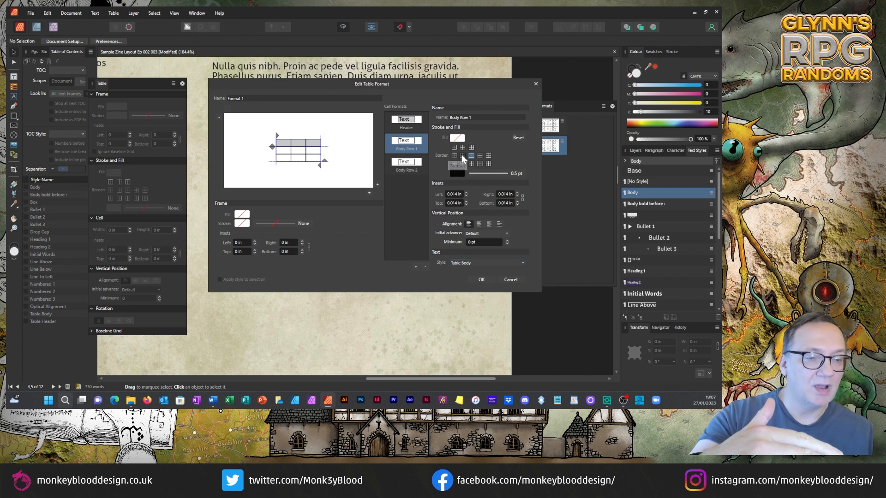
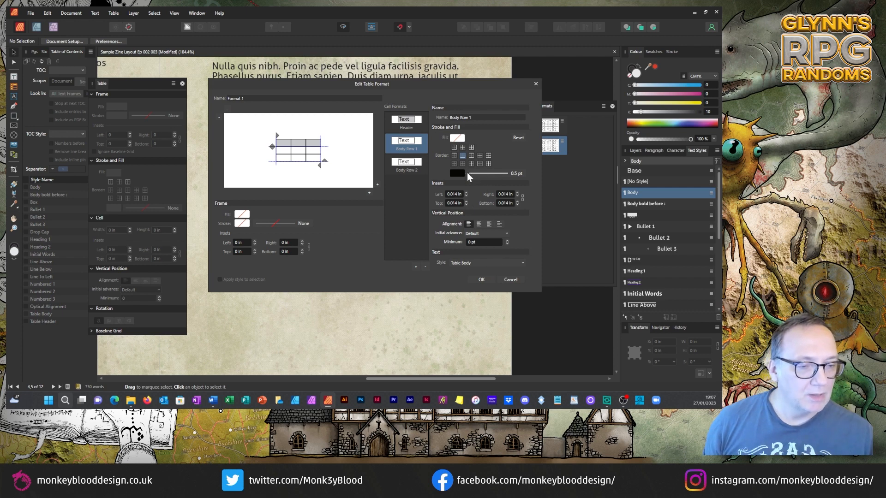
{"action": "left_click", "coordinate": [467, 264]}
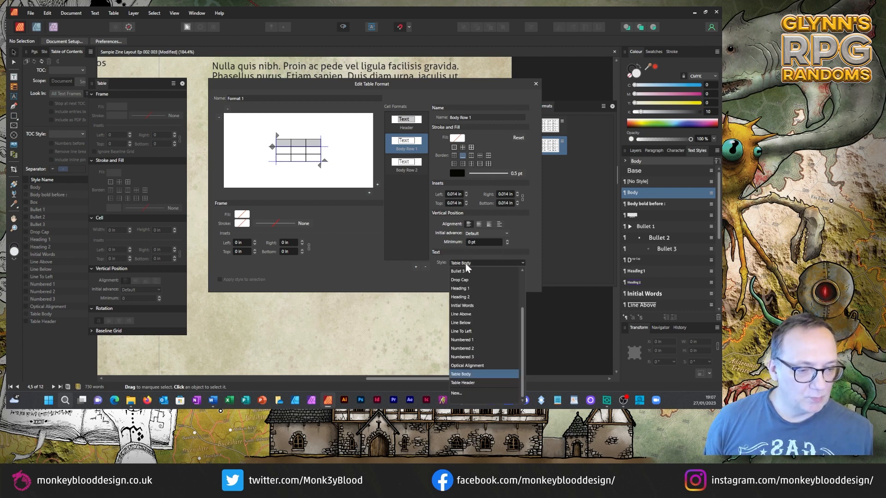
{"action": "left_click", "coordinate": [529, 234]}
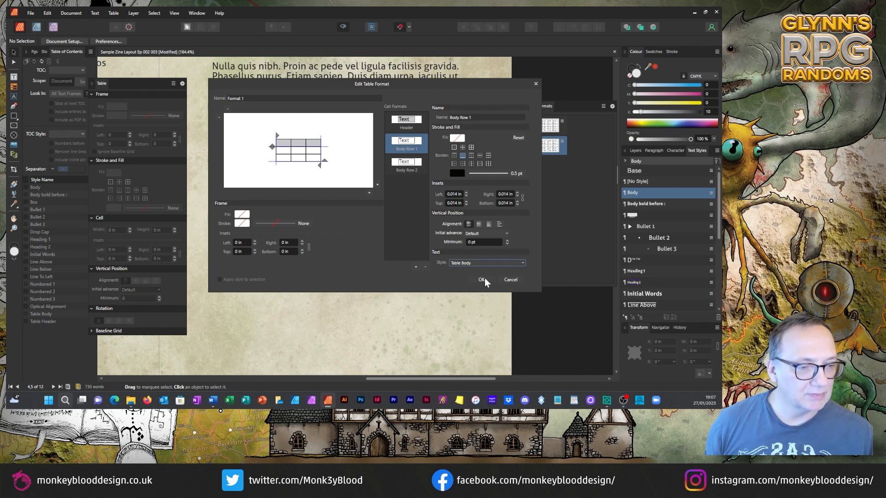
Give the Body Row 2 cell format a CMYK 0, 0, 0, 10 fill with opacity reduced to roughly half, and save the table format.
{"action": "left_click", "coordinate": [407, 168]}
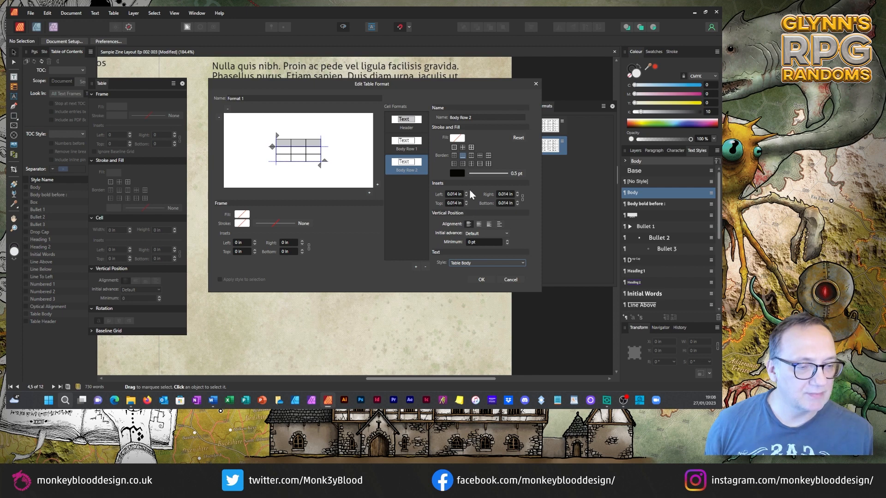
{"action": "left_click", "coordinate": [458, 138]}
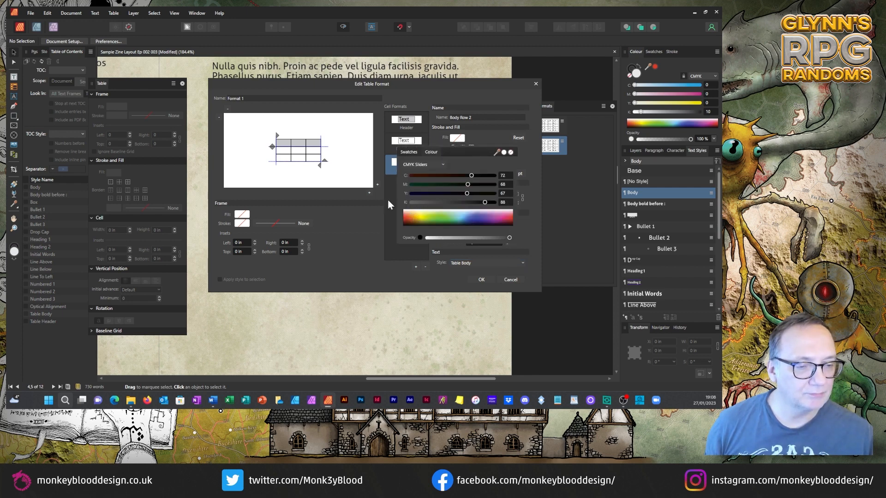
{"action": "left_click", "coordinate": [412, 212]}
{"action": "left_click_drag", "start_coordinate": [419, 206], "coordinate": [421, 206]}
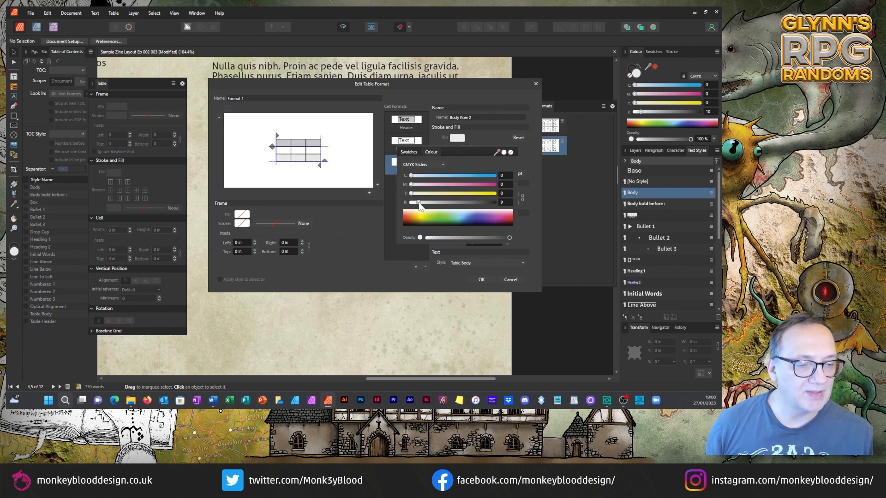
{"action": "left_click", "coordinate": [500, 203]}
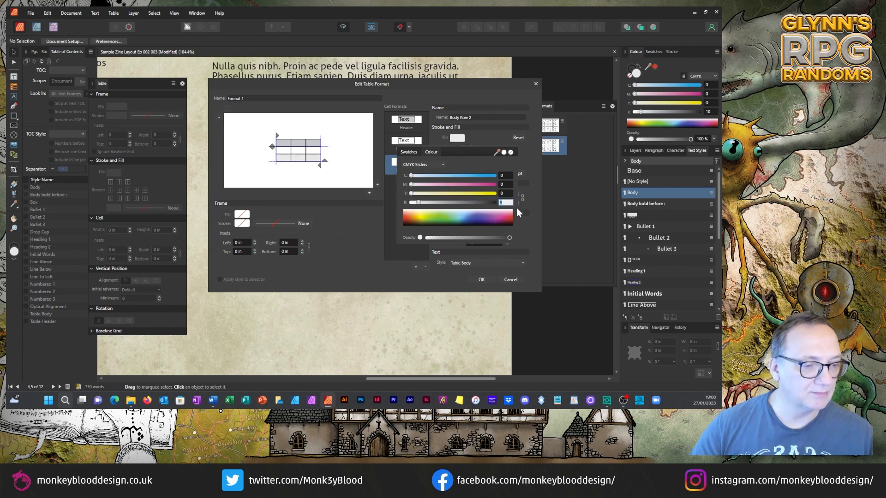
{"action": "type", "text": "10"}
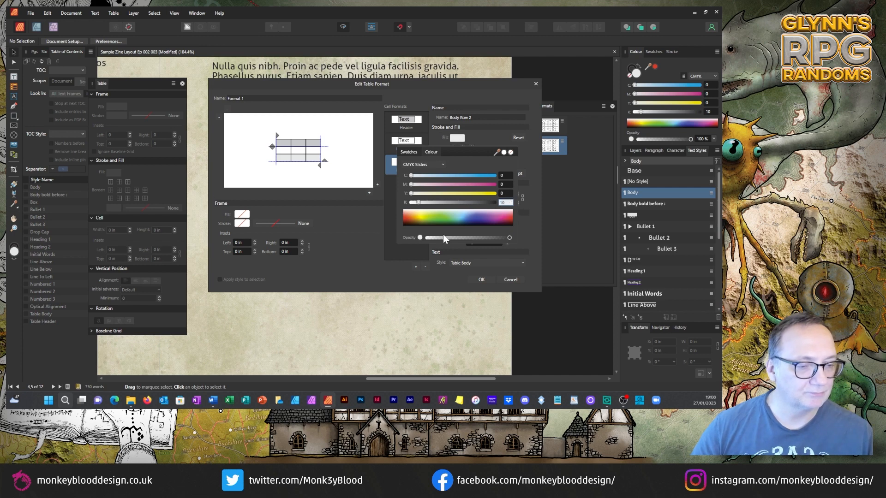
{"action": "left_click", "coordinate": [472, 237]}
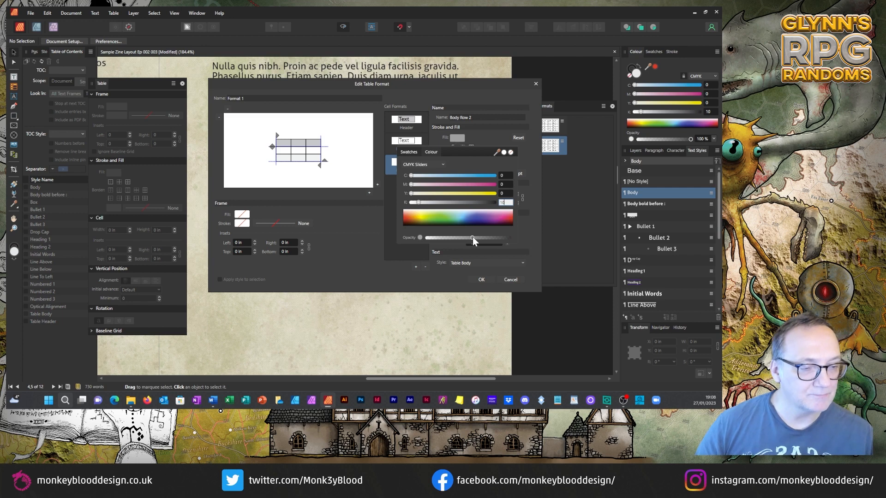
{"action": "left_click_drag", "start_coordinate": [473, 236], "coordinate": [473, 235]}
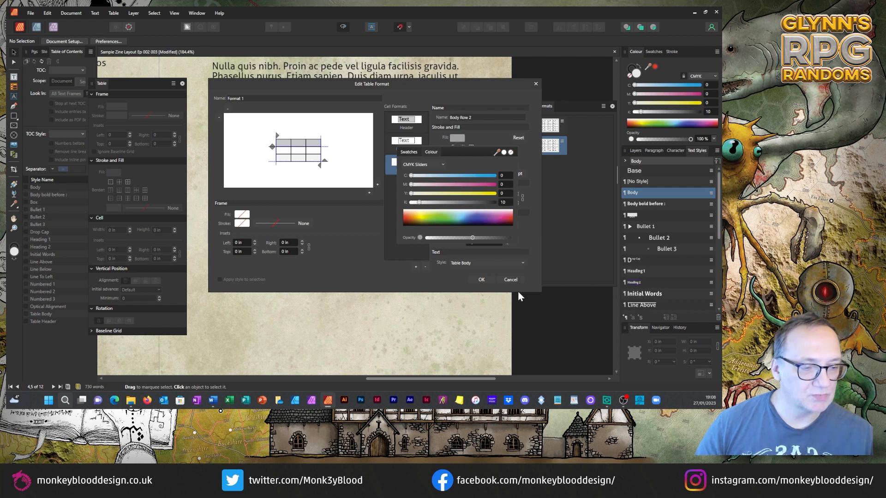
{"action": "left_click", "coordinate": [484, 277]}
{"action": "left_click", "coordinate": [485, 277]}
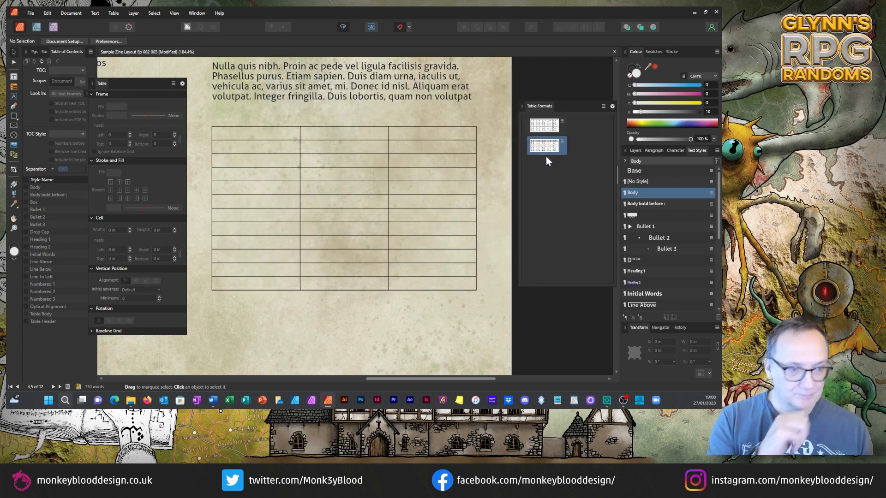
Select the three-column table on the page and apply Format 1 to it.
{"action": "left_click", "coordinate": [562, 142]}
{"action": "left_click", "coordinate": [418, 142]}
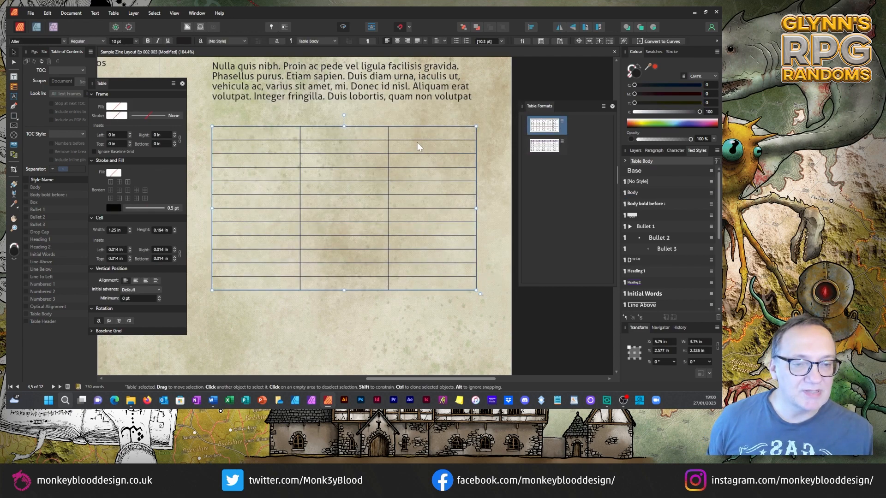
{"action": "left_click", "coordinate": [562, 142]}
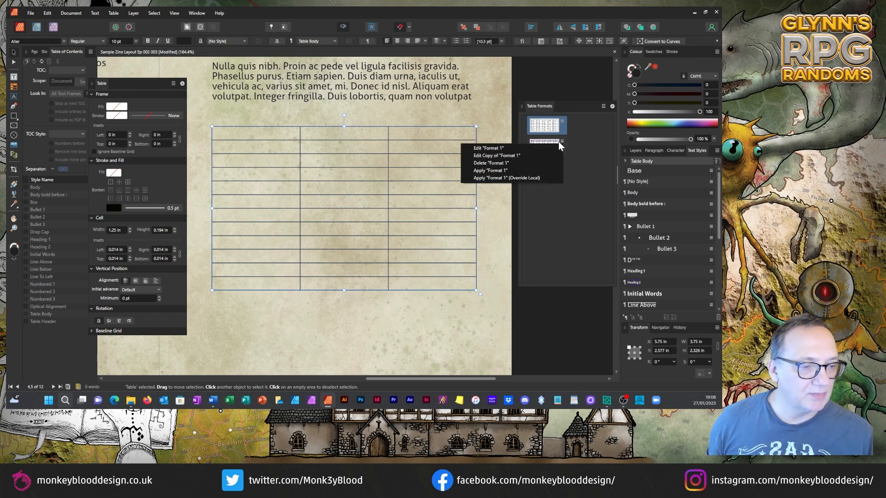
{"action": "left_click", "coordinate": [495, 175]}
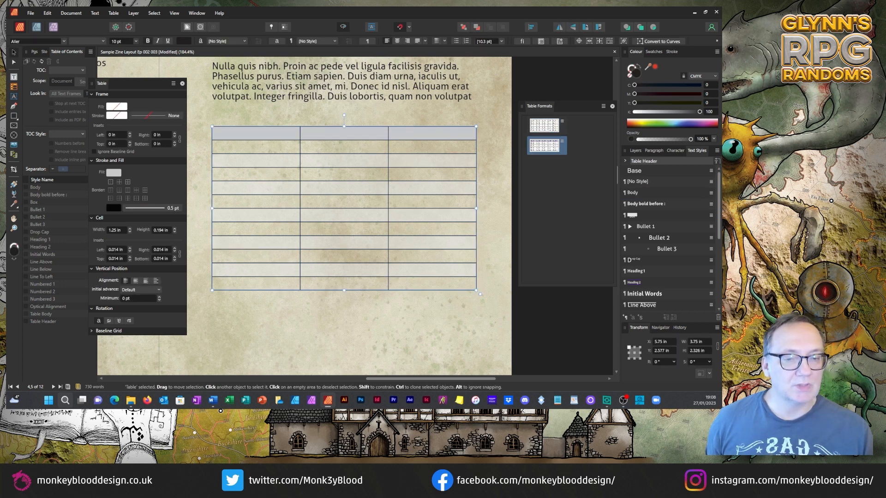
Enter sample text in the table's first column: dfbdfbdfb in the header cell and dfbdfb in the two cells below.
{"action": "double_click", "coordinate": [403, 151]}
{"action": "left_click", "coordinate": [235, 133]}
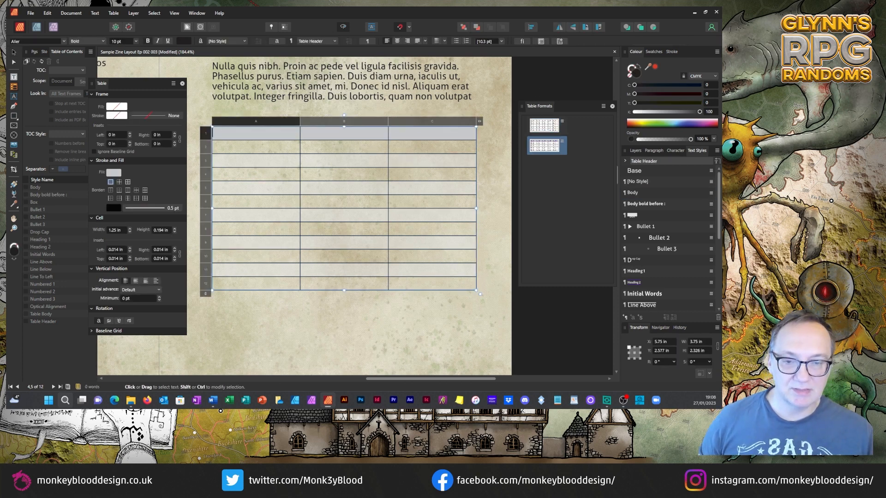
{"action": "type", "text": "dfbdfbdfb"}
{"action": "key", "text": "Down"}
{"action": "type", "text": "dfbdfb"}
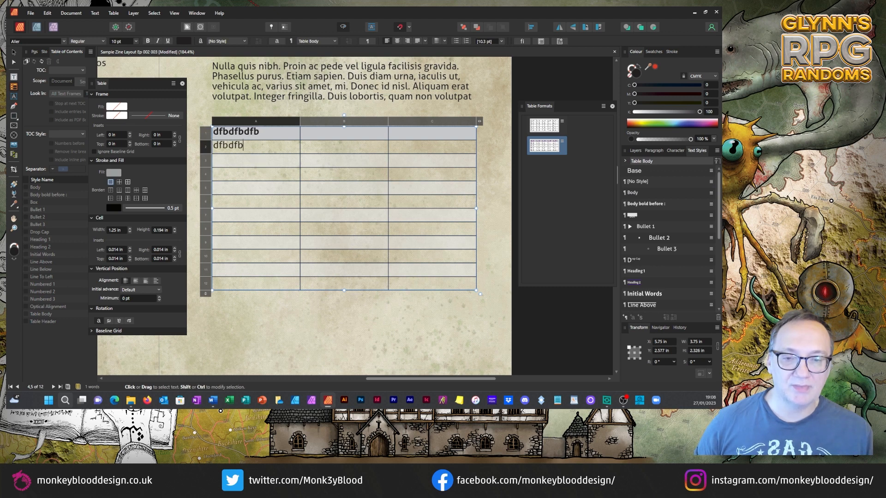
{"action": "key", "text": "Down"}
{"action": "type", "text": "dfbdfb"}
Fill the second column's third and fifth rows with dfb and its fourth row with dfbdfbdfb, then finish editing the table text.
{"action": "left_click", "coordinate": [344, 159]}
{"action": "type", "text": "dfb"}
{"action": "left_click", "coordinate": [352, 187]}
{"action": "type", "text": "dfb"}
{"action": "left_click", "coordinate": [355, 173]}
{"action": "type", "text": "df"}
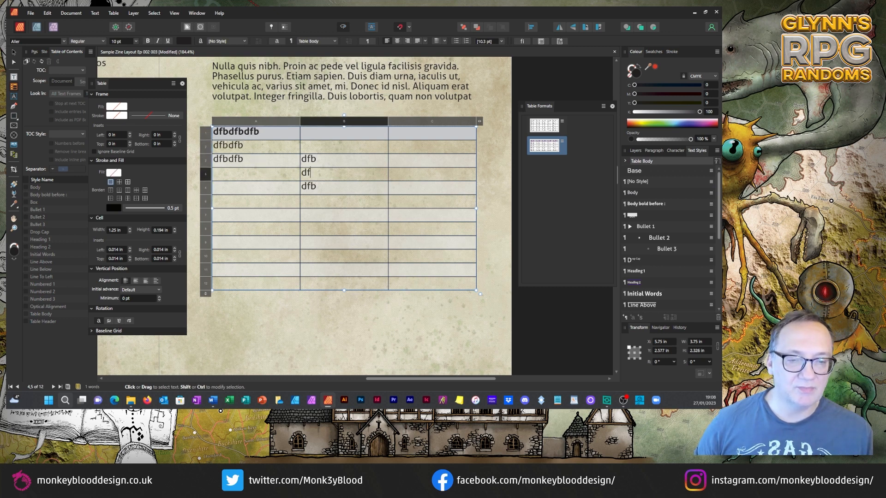
{"action": "type", "text": "bdfbdfb"}
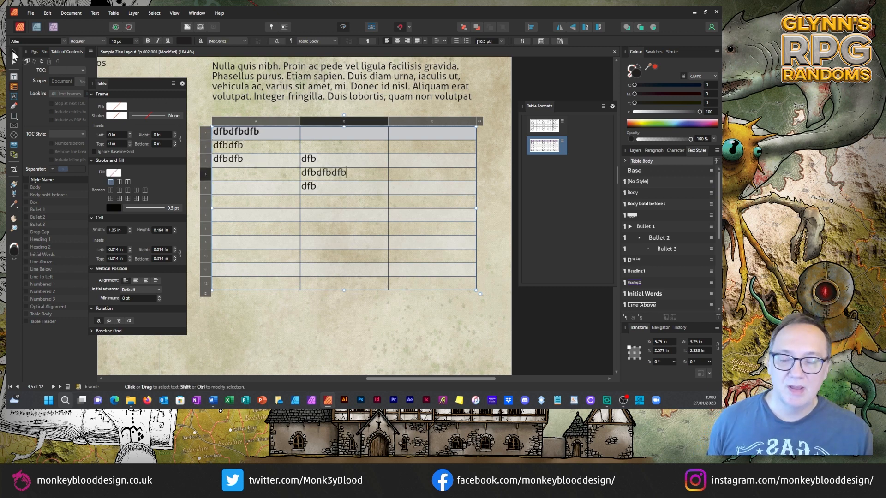
{"action": "key", "text": "Escape"}
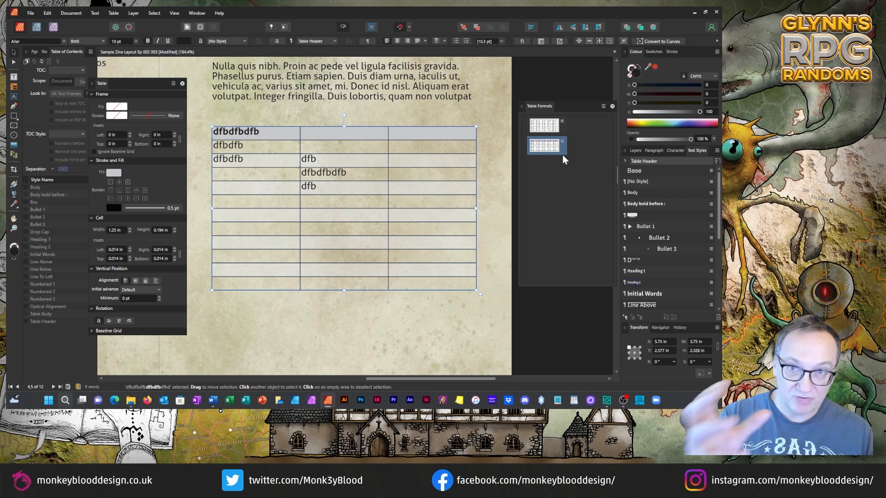
Edit Format 1's Header cell format, setting all four cell insets to 0.03 in and the vertical alignment to centre.
{"action": "left_click", "coordinate": [562, 141]}
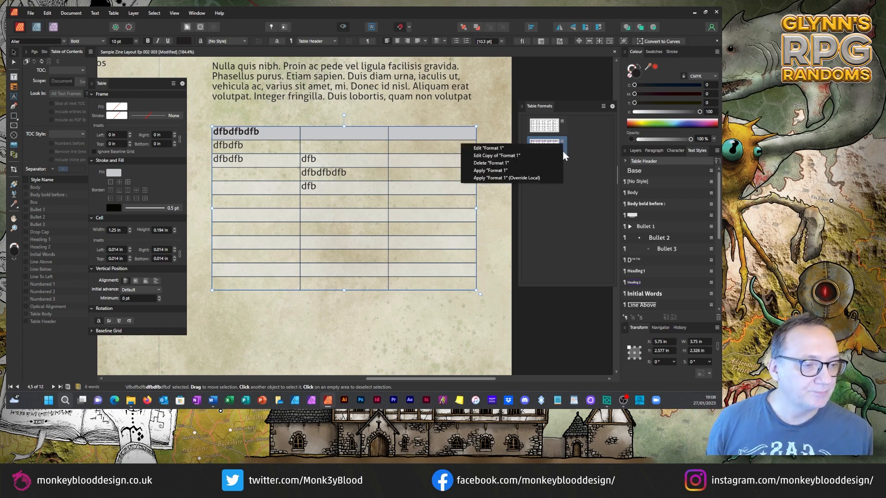
{"action": "left_click", "coordinate": [493, 151]}
{"action": "left_click_drag", "start_coordinate": [312, 103], "coordinate": [467, 104]}
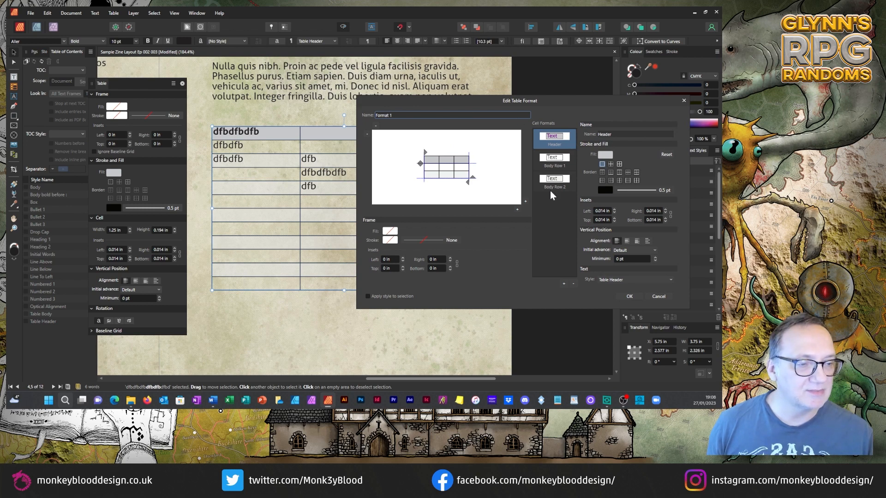
{"action": "left_click", "coordinate": [553, 138]}
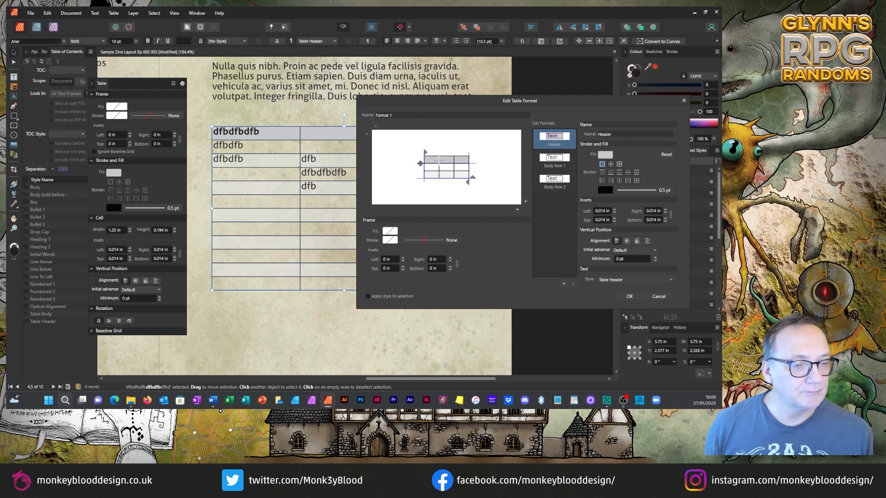
{"action": "left_click_drag", "start_coordinate": [434, 160], "coordinate": [466, 162]}
{"action": "left_click", "coordinate": [554, 141]}
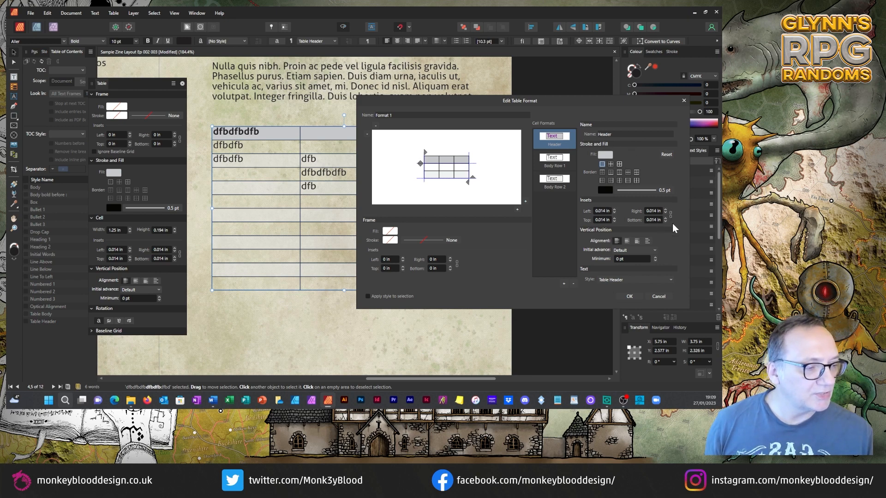
{"action": "left_click", "coordinate": [614, 210]}
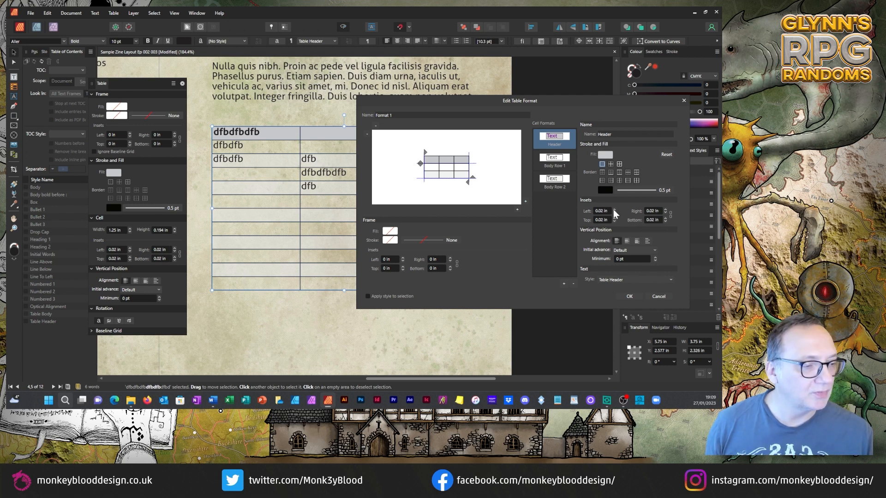
{"action": "left_click", "coordinate": [614, 211]}
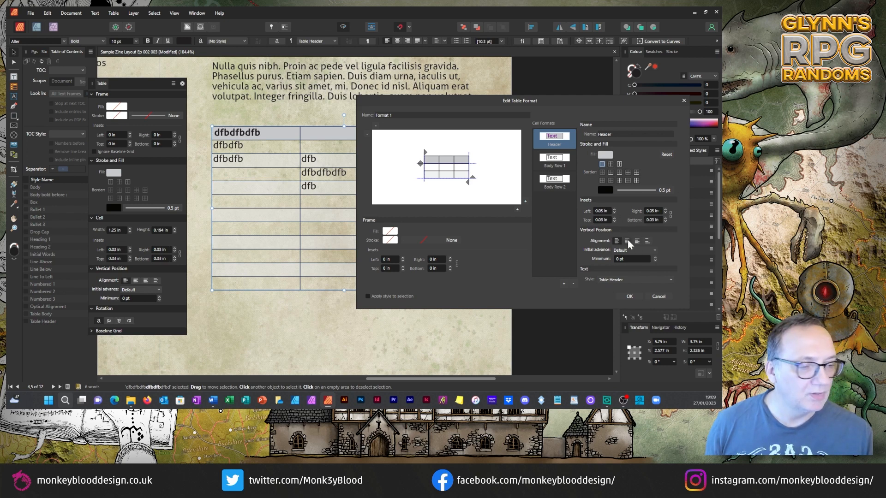
{"action": "left_click", "coordinate": [629, 243]}
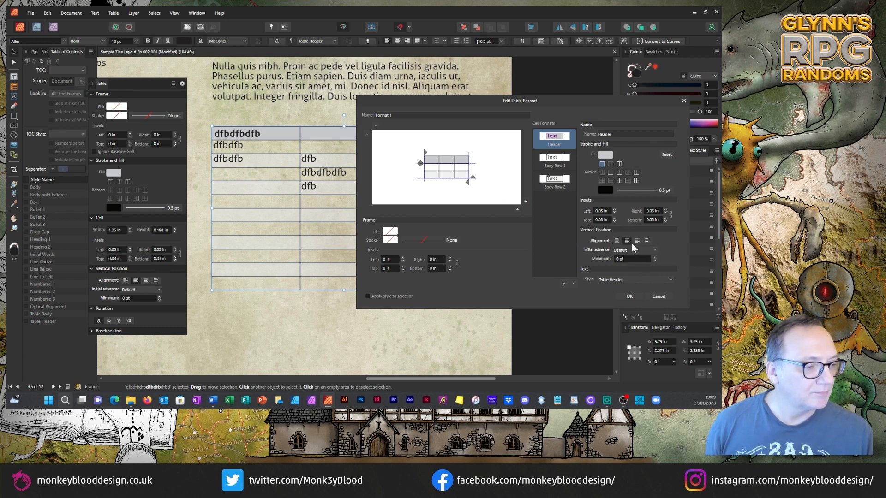
{"action": "mouse_move", "coordinate": [535, 102]}
{"action": "left_mouse_down"}
{"action": "mouse_move", "coordinate": [509, 105]}
{"action": "mouse_move", "coordinate": [515, 92]}
{"action": "mouse_move", "coordinate": [535, 92]}
{"action": "left_mouse_up"}
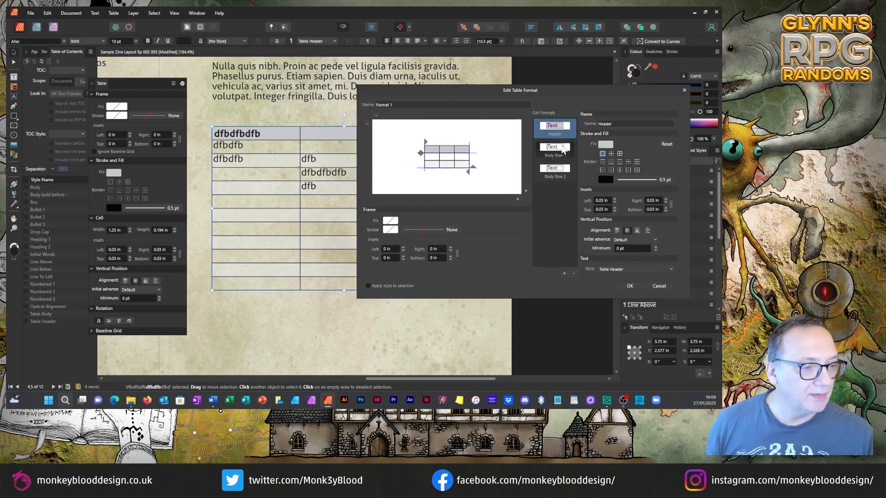
In Format 1, set the Body Row 1 cell insets to 0.03 in and centre its text vertically.
{"action": "left_click", "coordinate": [564, 150]}
{"action": "left_click", "coordinate": [614, 199]}
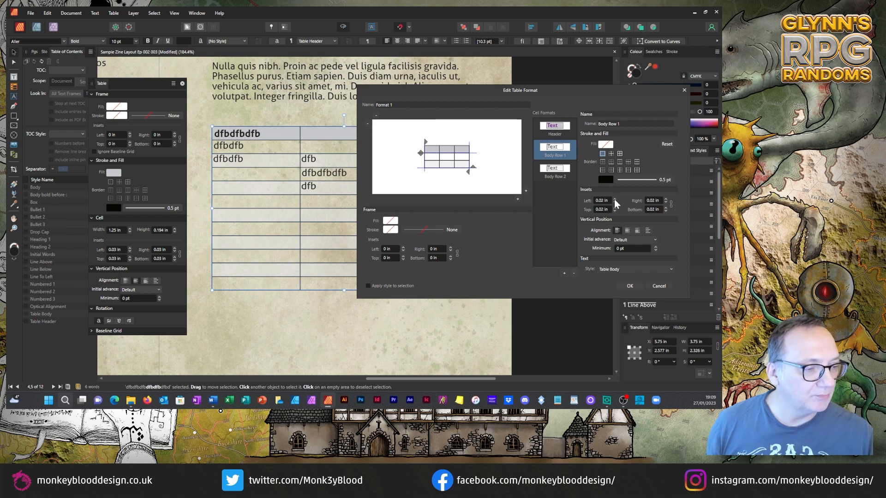
{"action": "left_click", "coordinate": [614, 199]}
{"action": "left_click", "coordinate": [628, 231]}
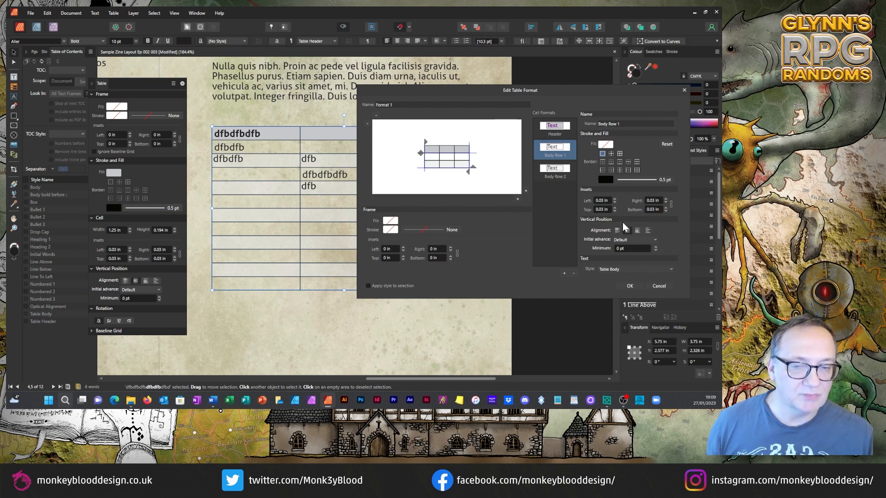
Set the Body Row 2 cell insets to 0.03 in and centre its text vertically.
{"action": "left_click", "coordinate": [559, 175]}
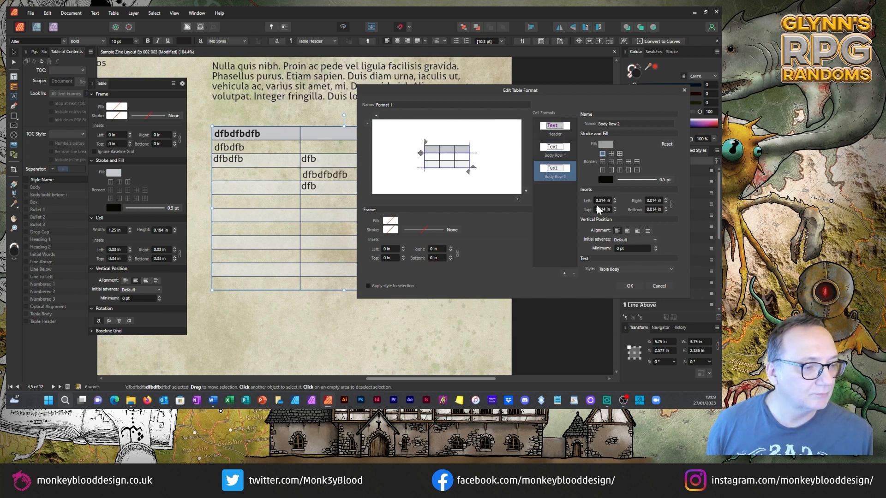
{"action": "left_click", "coordinate": [615, 200]}
{"action": "left_click", "coordinate": [615, 200]}
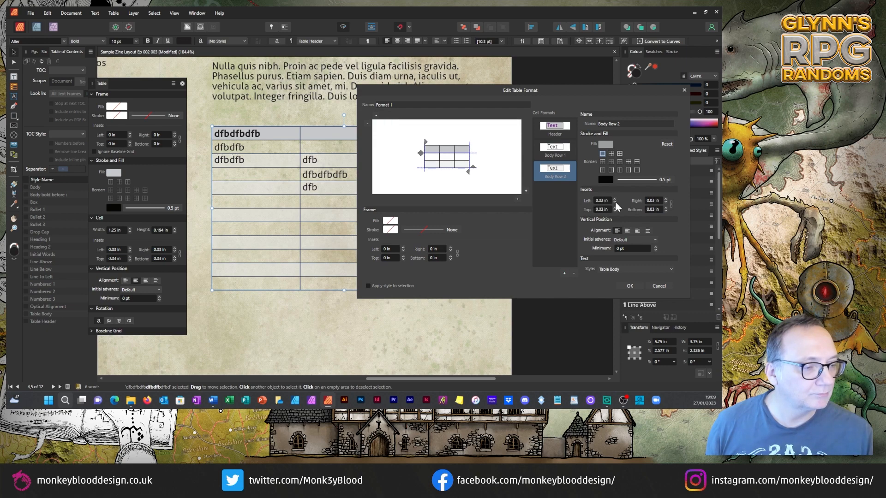
{"action": "left_click", "coordinate": [627, 231]}
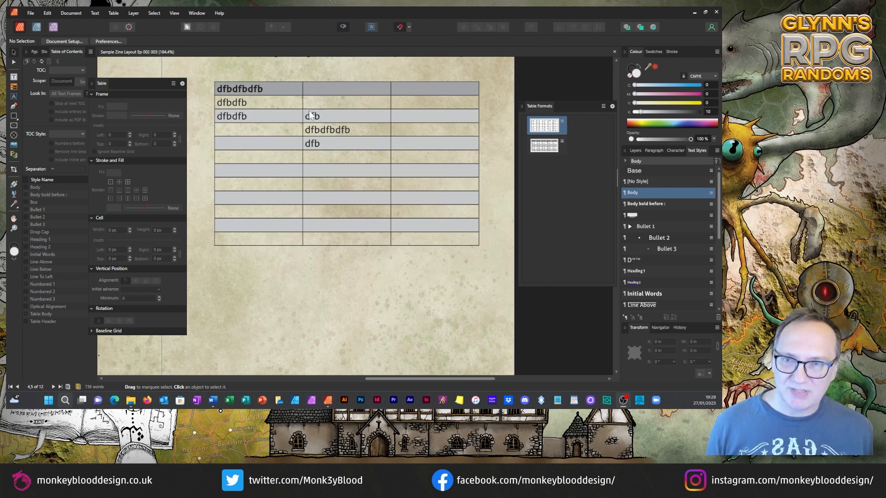
Apply the Format 1 table format to the table on the page, then deselect the table.
{"action": "left_click", "coordinate": [324, 128]}
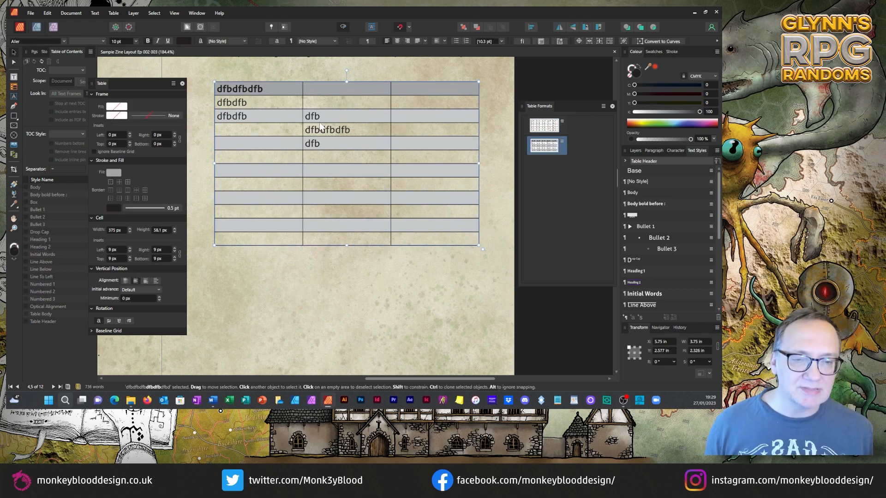
{"action": "left_click", "coordinate": [563, 141]}
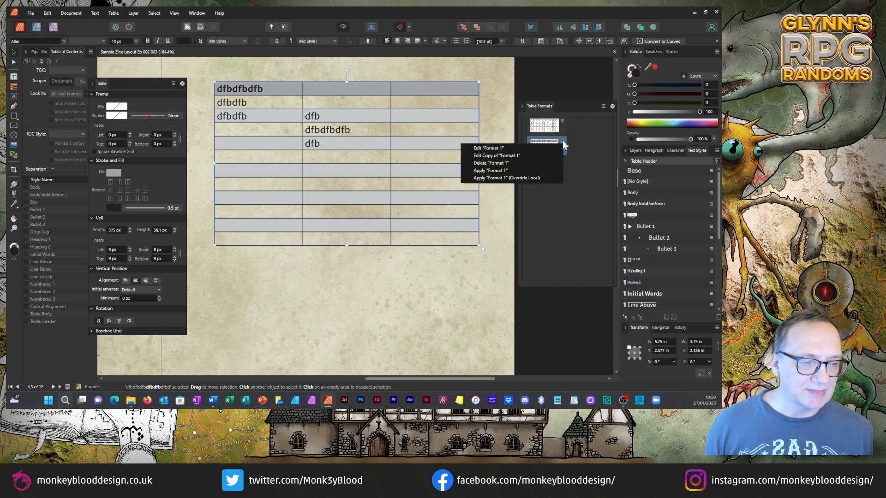
{"action": "left_click", "coordinate": [480, 172]}
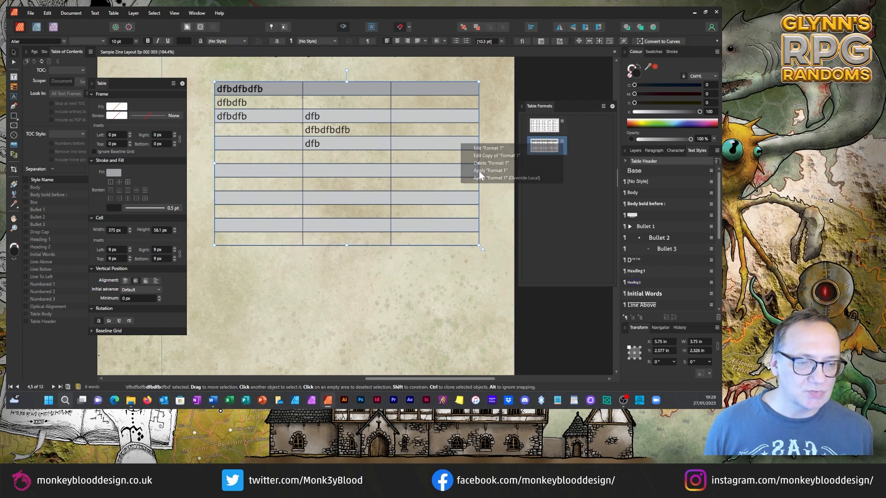
{"action": "left_click", "coordinate": [376, 143]}
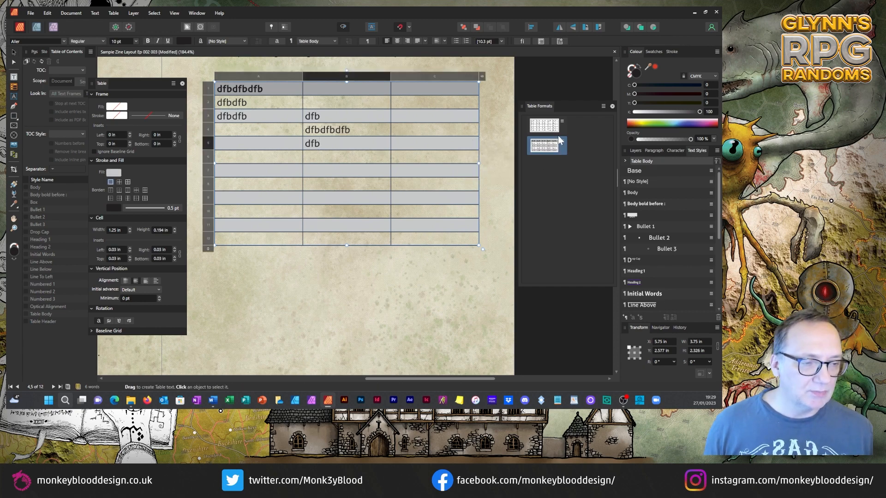
{"action": "left_click", "coordinate": [512, 146]}
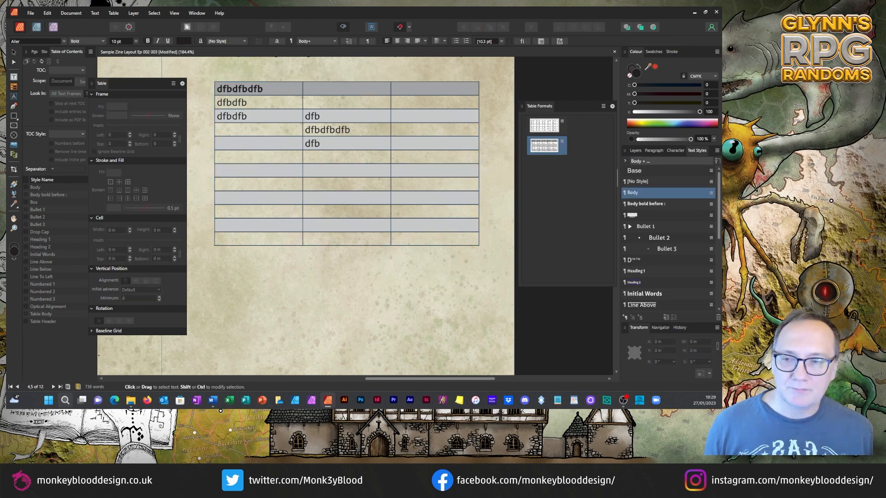
{"action": "left_click", "coordinate": [14, 53]}
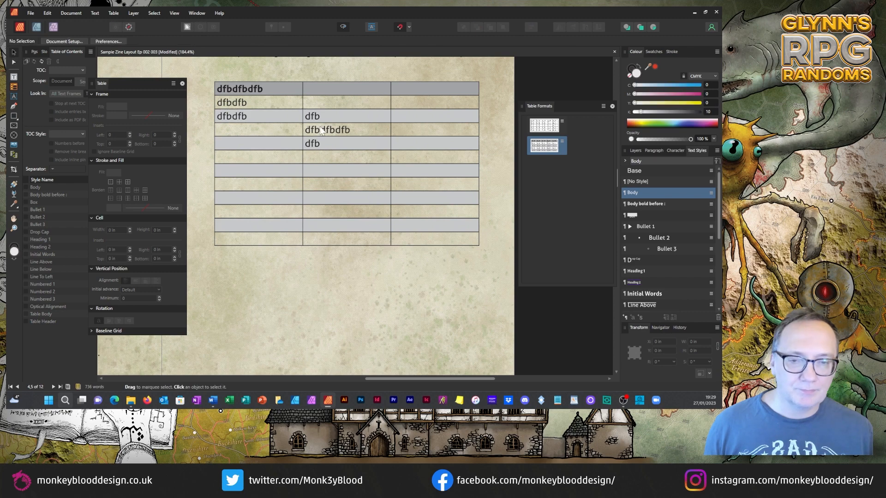
Open Format 1 for editing and examine the stroke and fill settings of the Header, Body Row 1 and Body Row 2 cell formats.
{"action": "right_click", "coordinate": [562, 139]}
{"action": "left_click", "coordinate": [502, 148]}
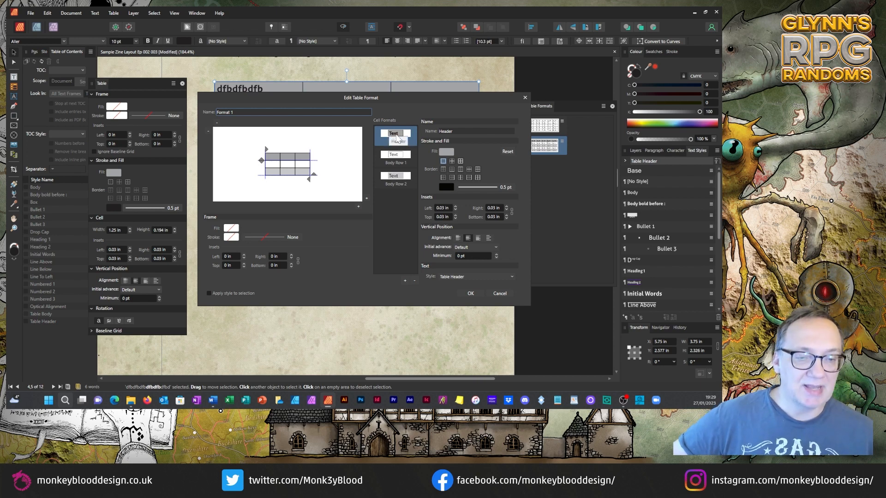
{"action": "left_click", "coordinate": [391, 157]}
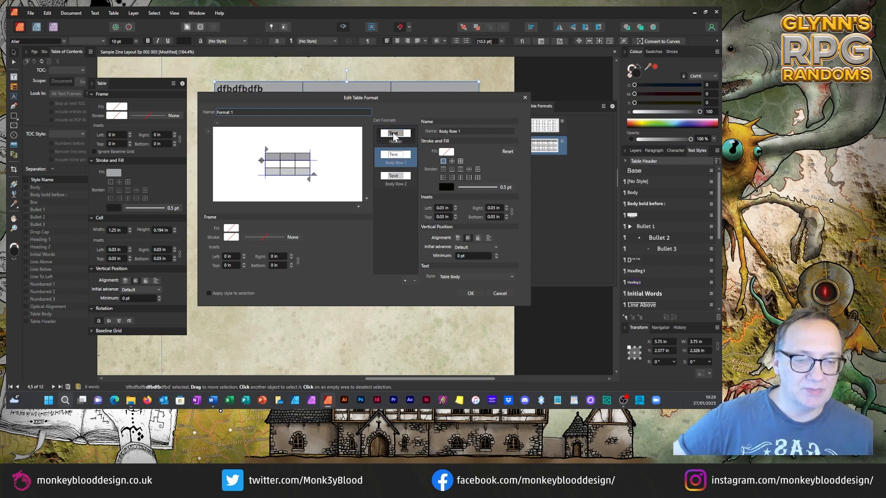
{"action": "left_click", "coordinate": [393, 136]}
{"action": "left_click", "coordinate": [396, 157]}
{"action": "left_click", "coordinate": [395, 178]}
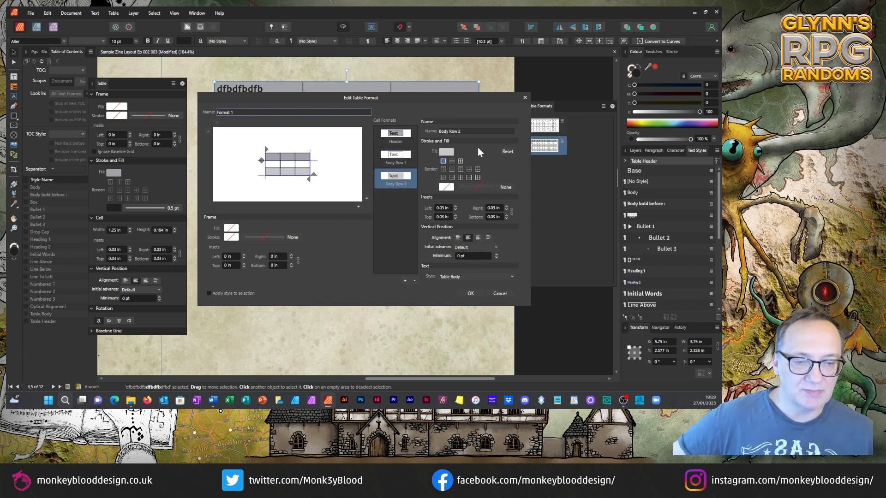
{"action": "left_click", "coordinate": [396, 157]}
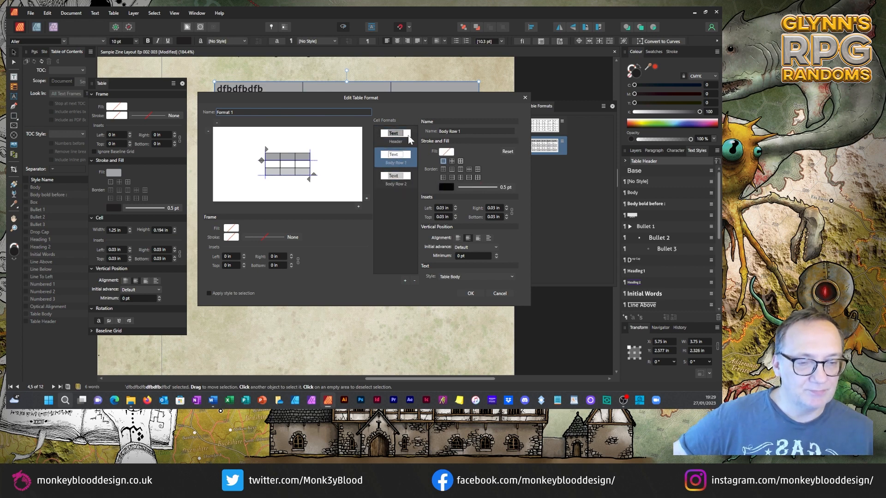
{"action": "left_click", "coordinate": [408, 139]}
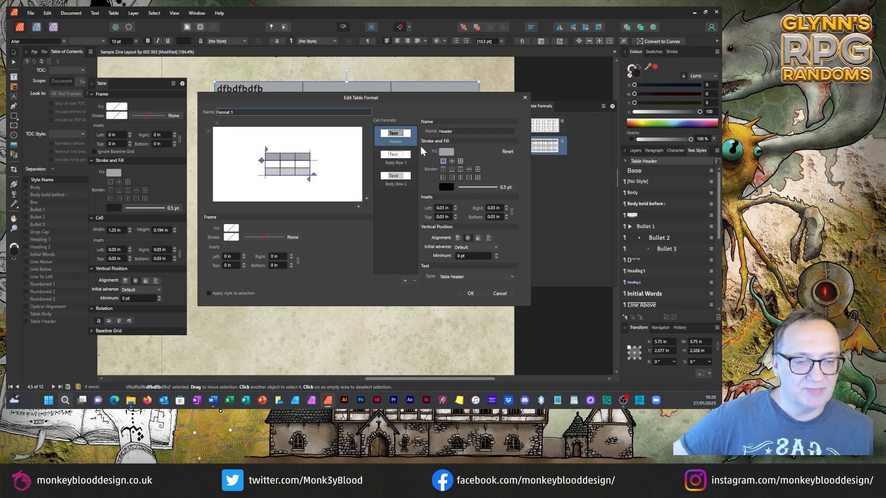
{"action": "left_click", "coordinate": [402, 160]}
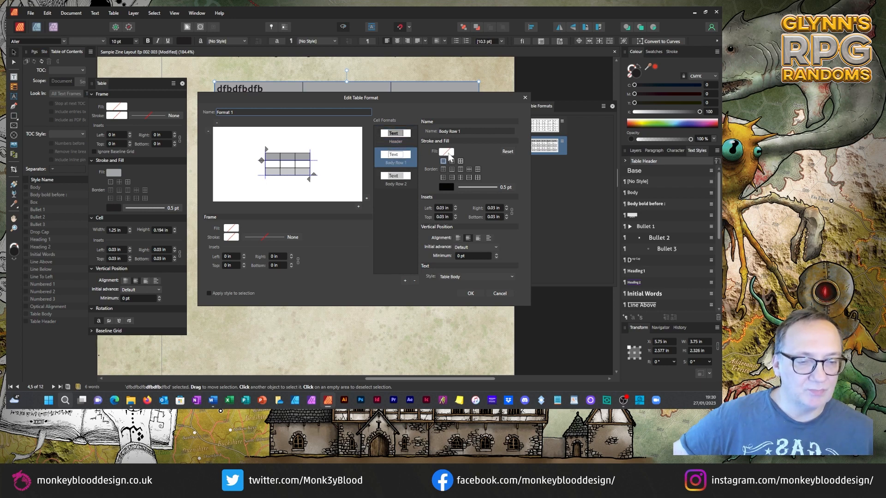
{"action": "left_click", "coordinate": [396, 178]}
{"action": "left_click", "coordinate": [443, 160]}
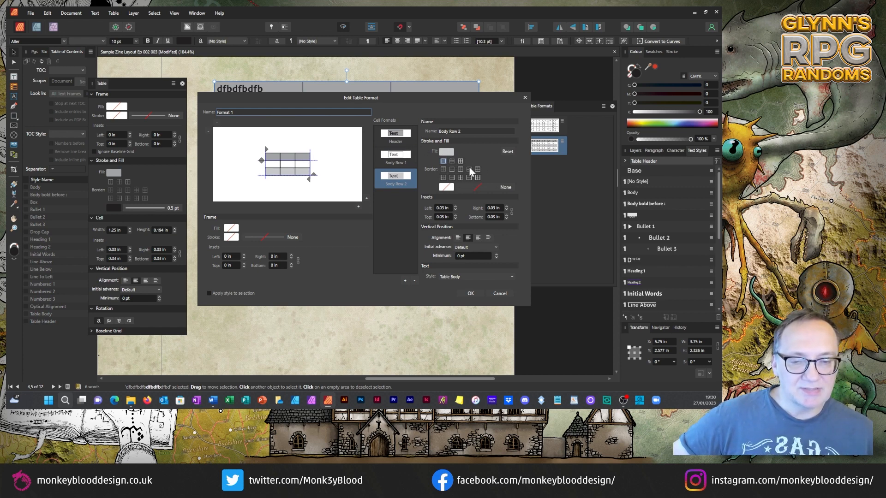
{"action": "left_click", "coordinate": [395, 134]}
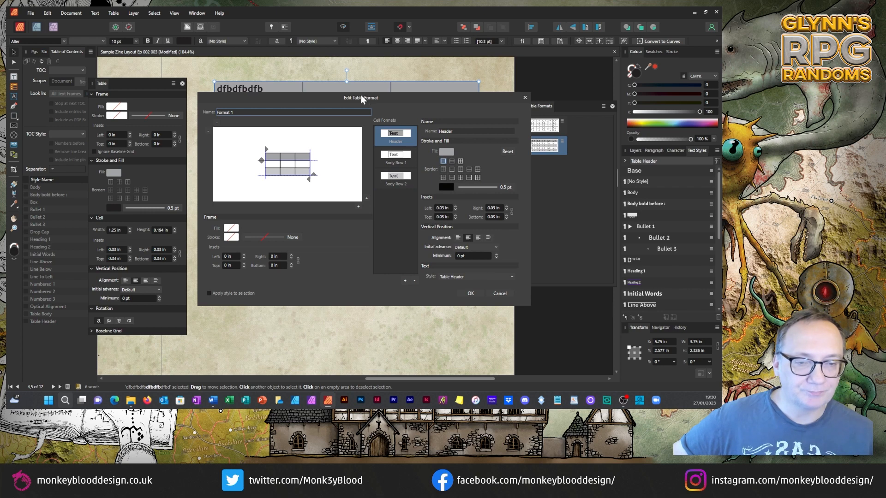
{"action": "left_click_drag", "start_coordinate": [362, 98], "coordinate": [487, 139]}
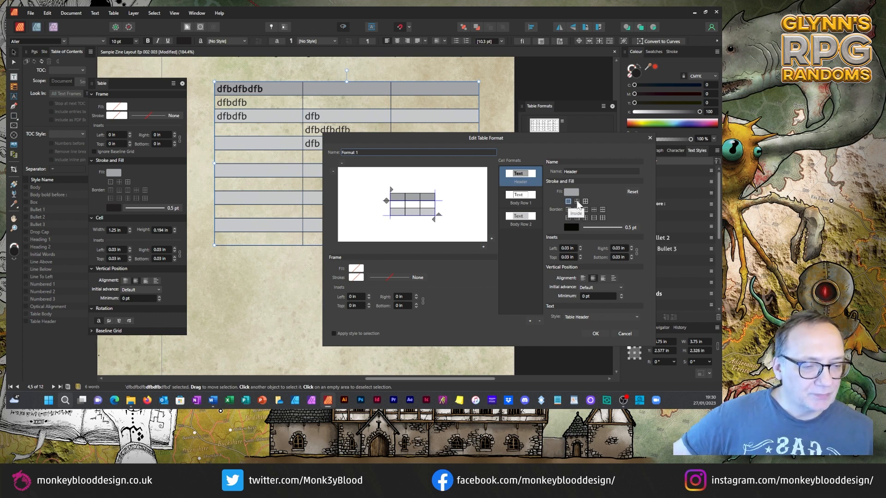
{"action": "left_click_drag", "start_coordinate": [538, 142], "coordinate": [343, 127]}
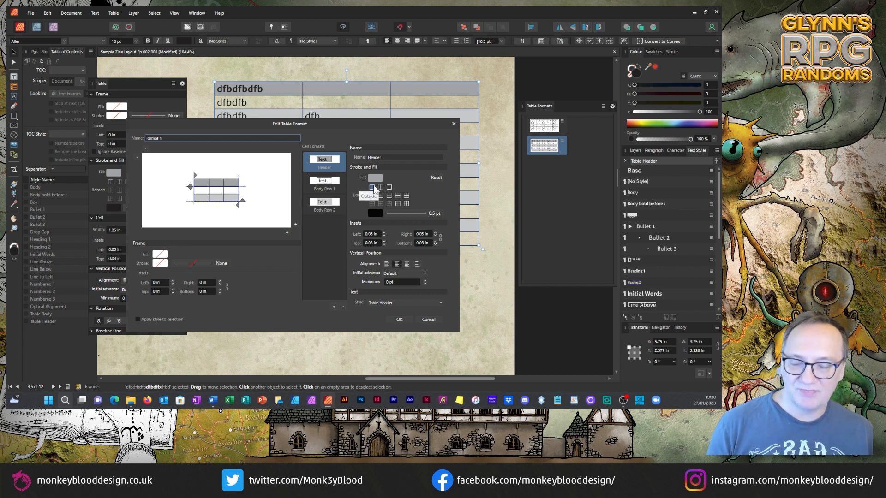
{"action": "left_click_drag", "start_coordinate": [340, 124], "coordinate": [352, 115]}
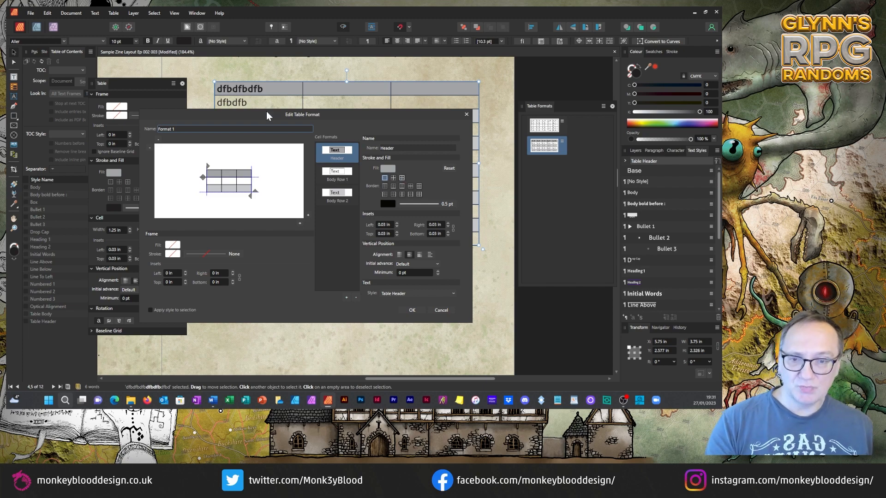
{"action": "left_click_drag", "start_coordinate": [272, 114], "coordinate": [309, 119]}
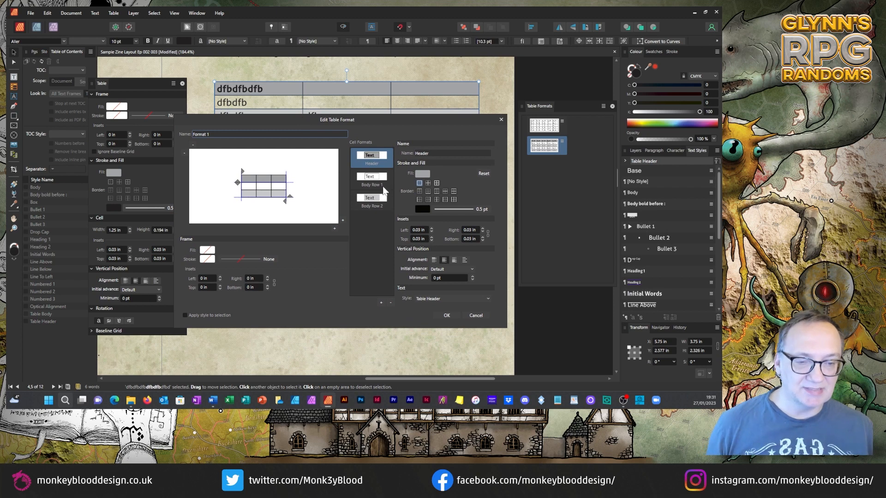
Set the stroke colour of the Header cell format's outside and inside borders to none and check its individual borders.
{"action": "left_click", "coordinate": [419, 184]}
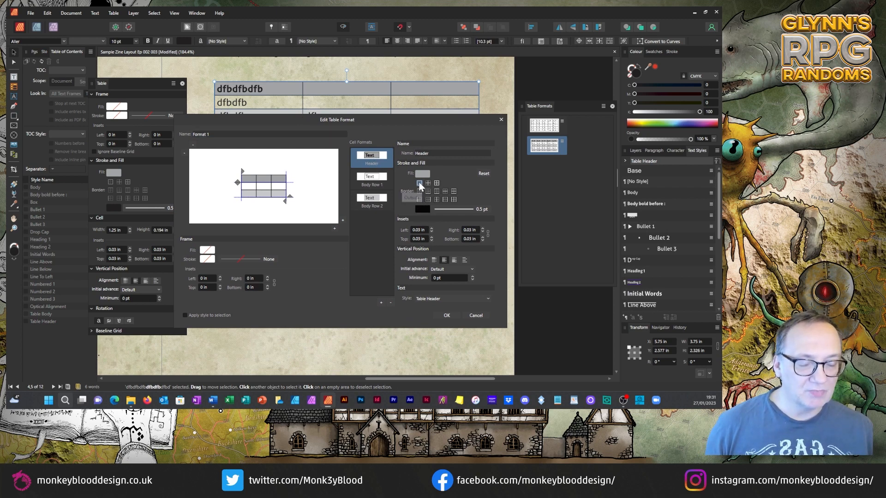
{"action": "left_click", "coordinate": [422, 210]}
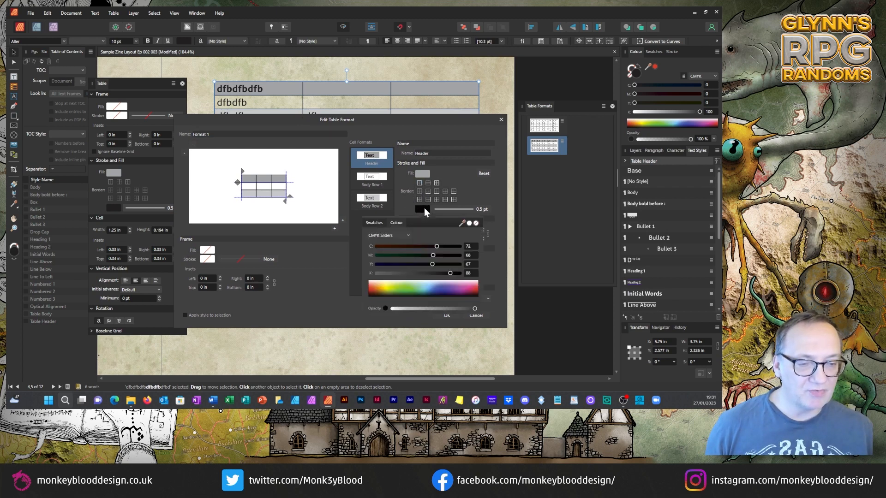
{"action": "left_click", "coordinate": [477, 224]}
{"action": "left_click", "coordinate": [428, 183]}
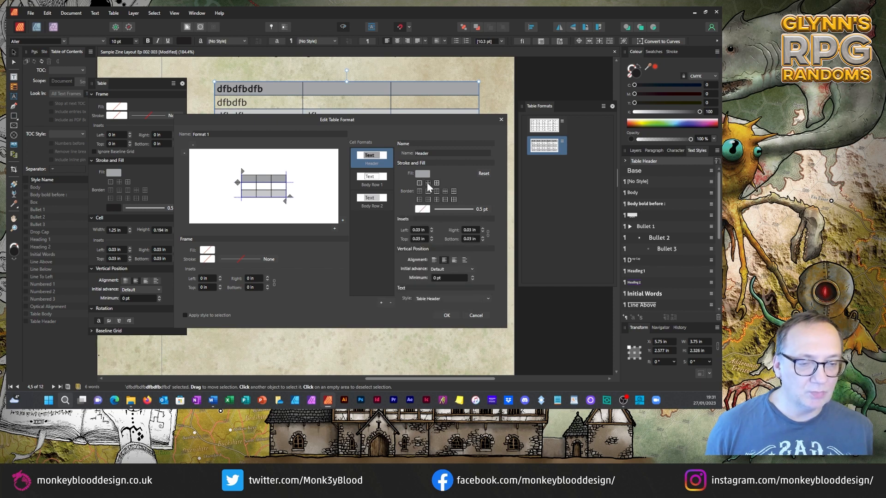
{"action": "left_click", "coordinate": [428, 184]}
{"action": "left_click", "coordinate": [423, 210]}
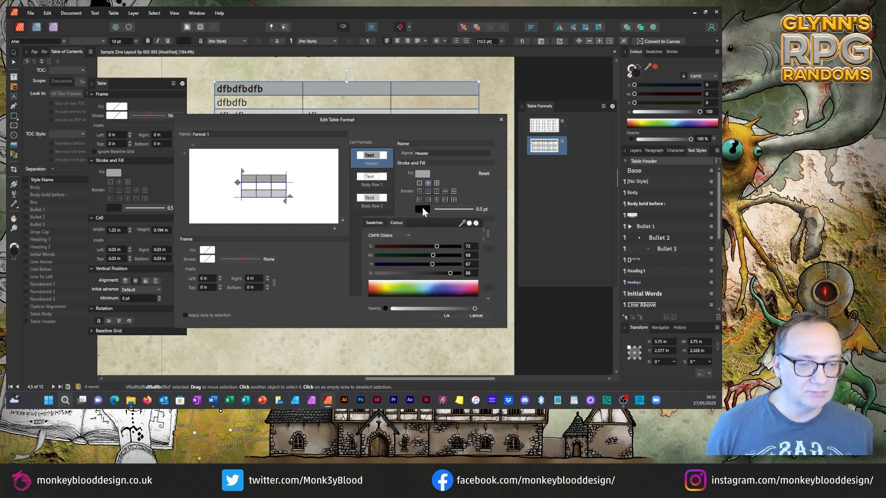
{"action": "left_click", "coordinate": [477, 224]}
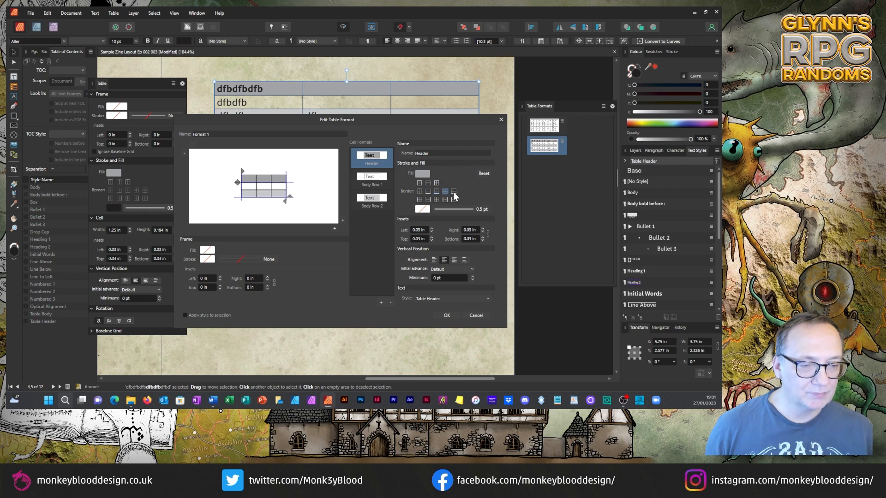
{"action": "left_click", "coordinate": [453, 191]}
{"action": "left_click", "coordinate": [419, 200]}
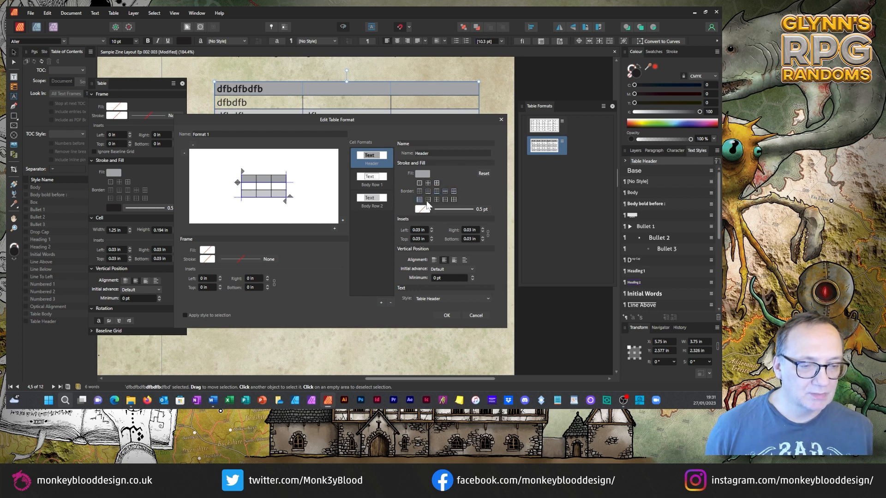
{"action": "left_click", "coordinate": [454, 199]}
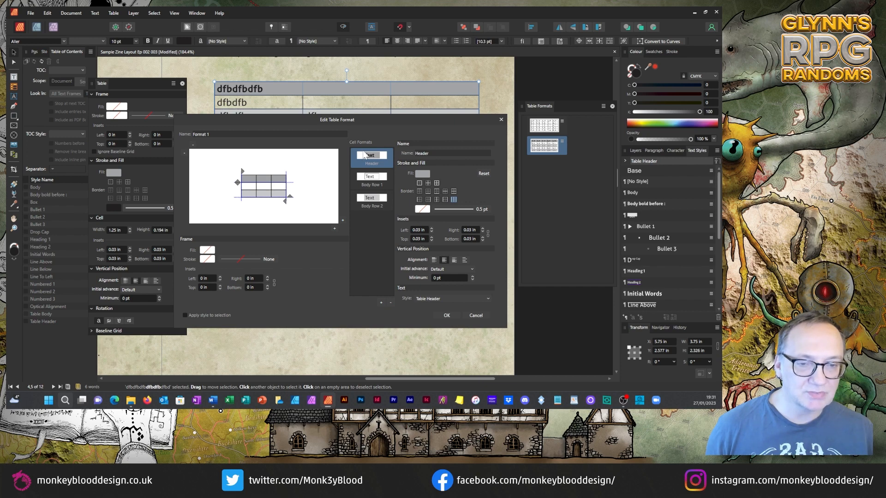
Set the stroke colour of Body Row 1's outside and inside borders to none and check its individual borders.
{"action": "left_click", "coordinate": [371, 181]}
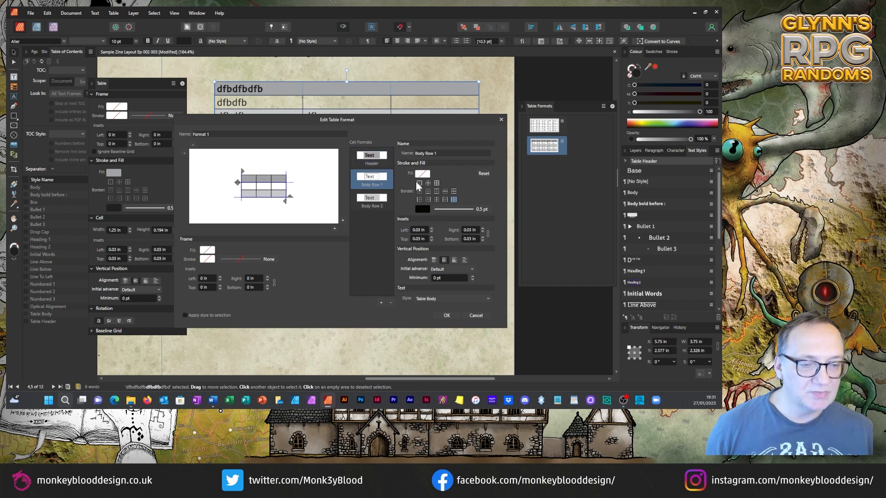
{"action": "left_click", "coordinate": [421, 209]}
{"action": "left_click", "coordinate": [476, 225]}
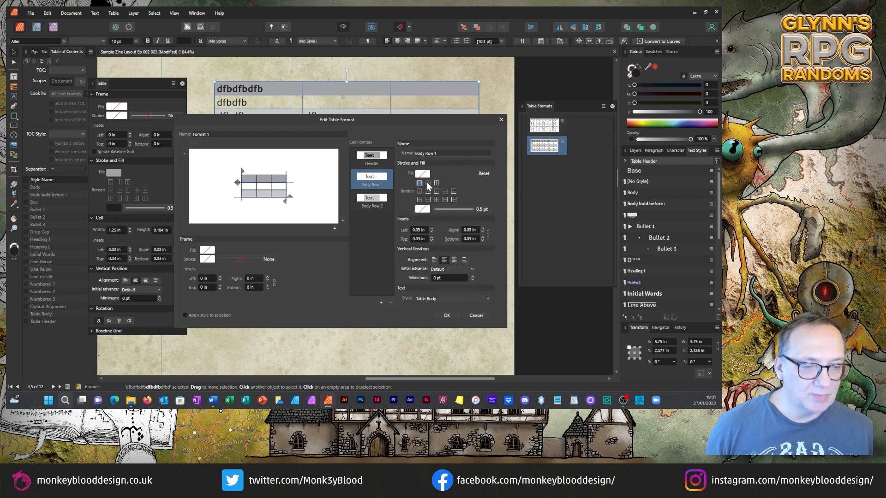
{"action": "left_click", "coordinate": [428, 184]}
{"action": "left_click", "coordinate": [422, 210]}
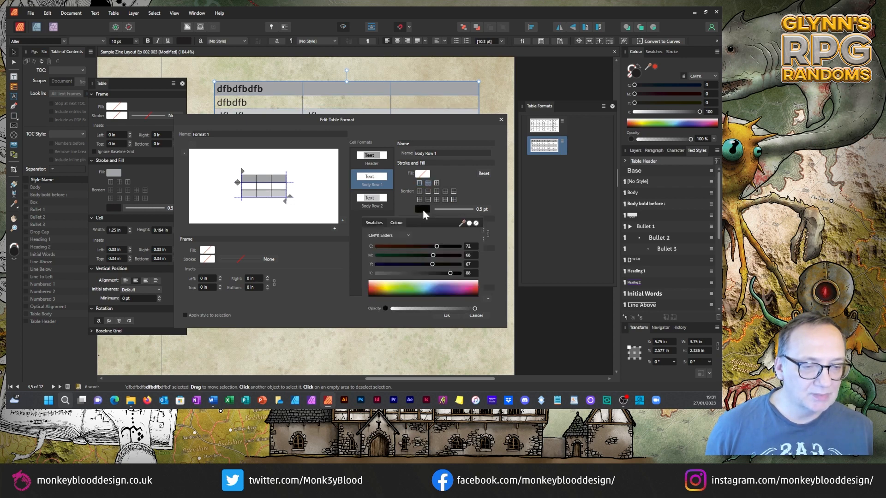
{"action": "left_click", "coordinate": [476, 224]}
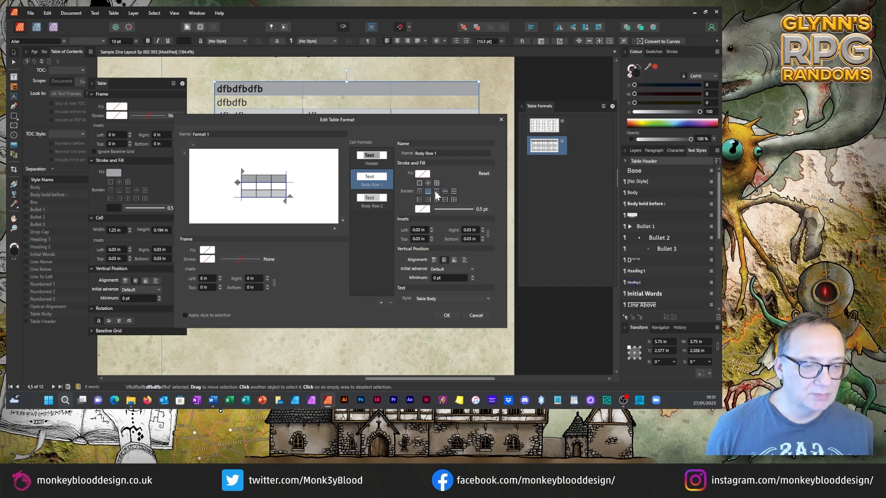
{"action": "left_click", "coordinate": [453, 191]}
{"action": "left_click", "coordinate": [419, 200]}
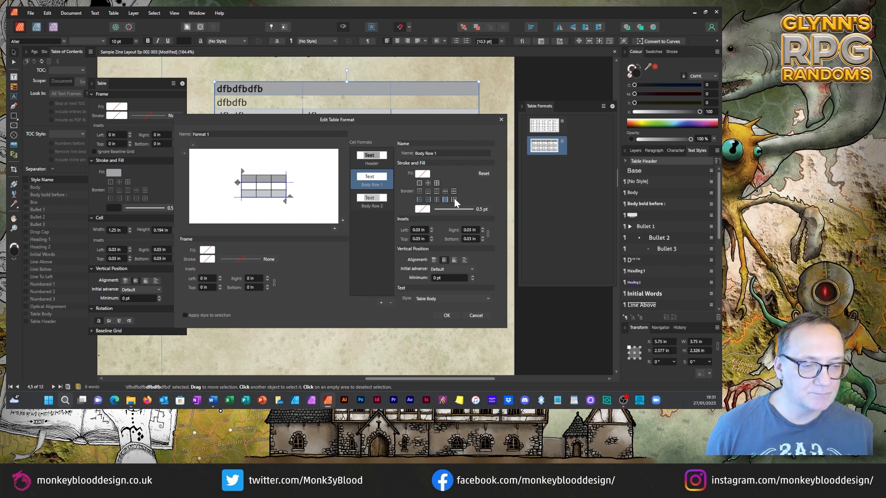
Check the outside, inside and individual borders of the Body Row 2 cell format and accept the Format 1 changes.
{"action": "left_click", "coordinate": [454, 200]}
{"action": "left_click", "coordinate": [374, 199]}
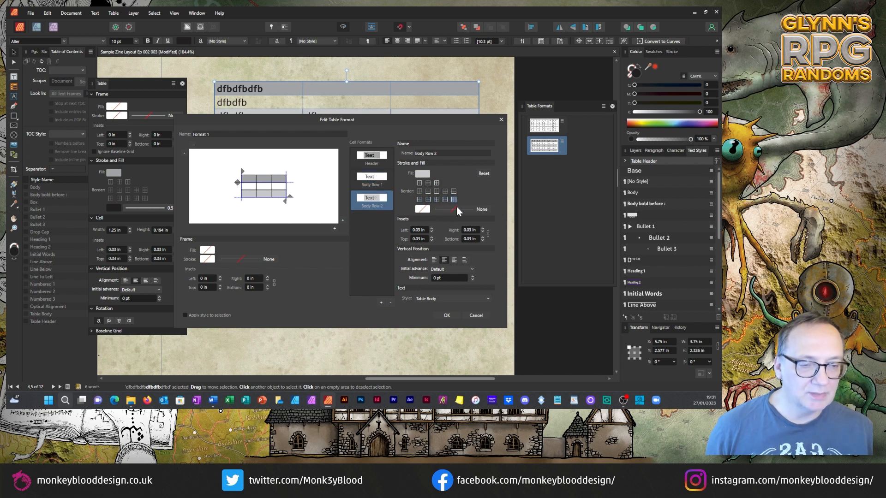
{"action": "left_click", "coordinate": [420, 183]}
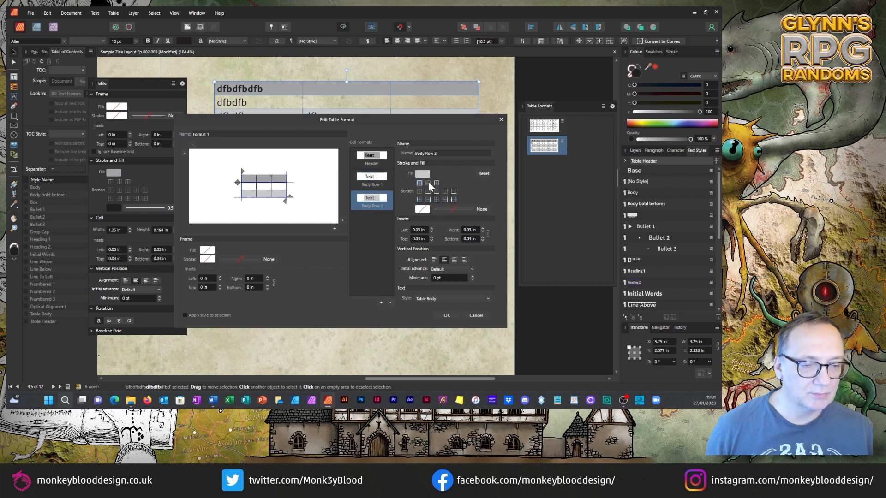
{"action": "left_click", "coordinate": [419, 192]}
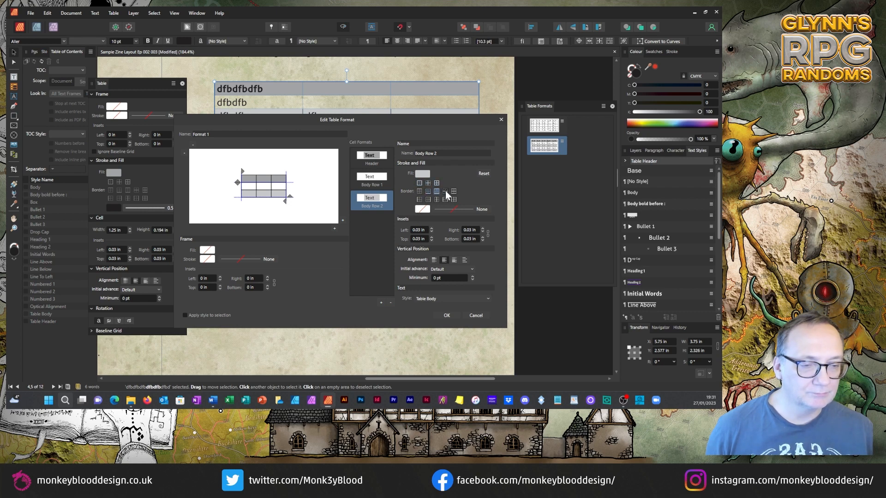
{"action": "left_click", "coordinate": [420, 200]}
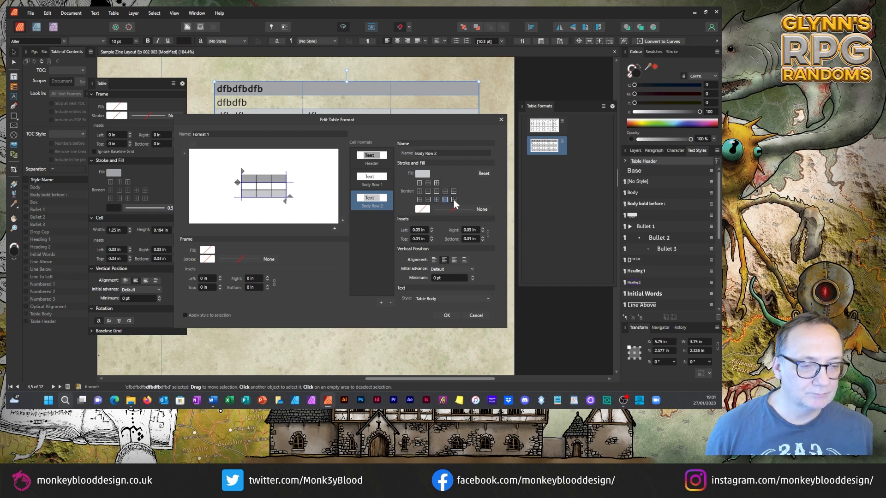
{"action": "left_click", "coordinate": [446, 315]}
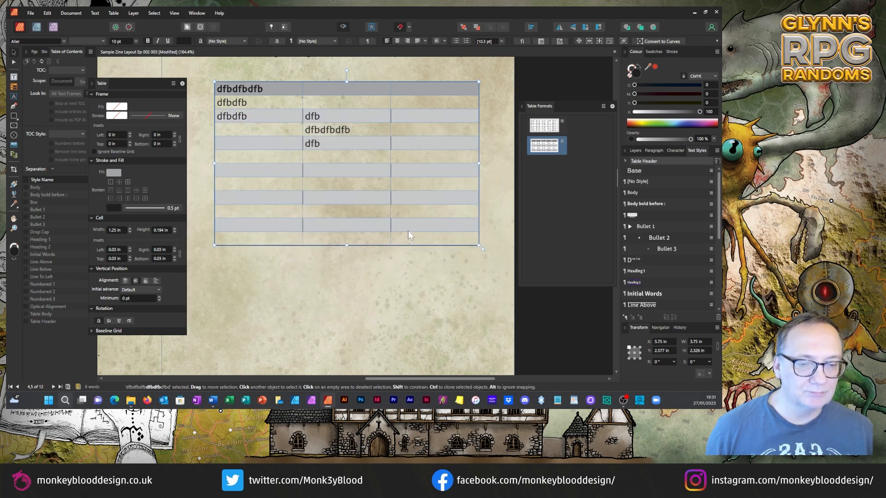
Reselect the table on the page, reopen Format 1 for editing and check the Header cell format's borders.
{"action": "left_click", "coordinate": [375, 272]}
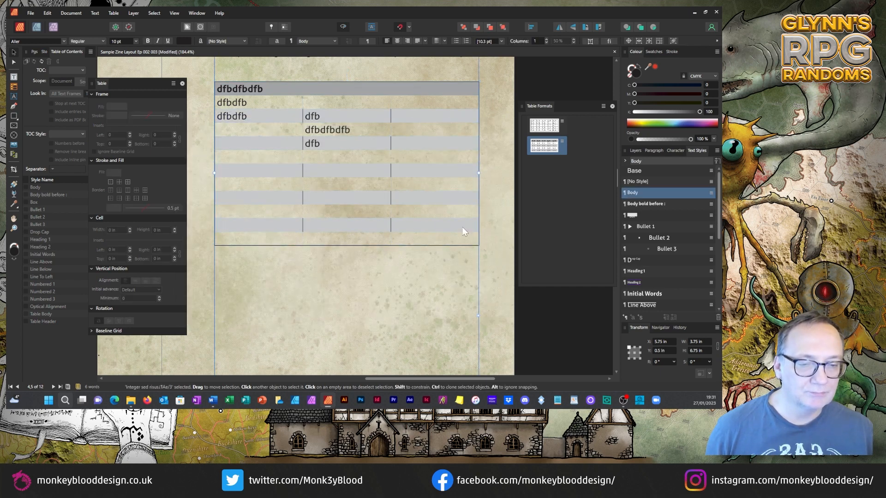
{"action": "left_click", "coordinate": [338, 109]}
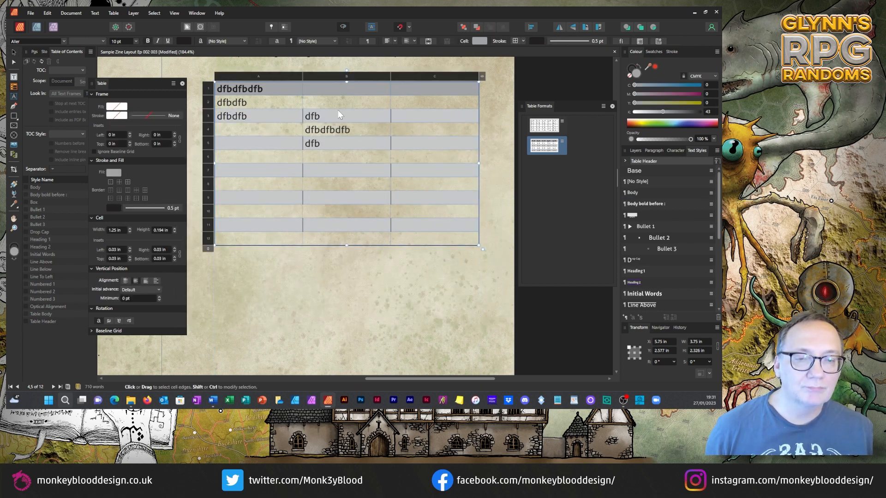
{"action": "left_click", "coordinate": [562, 143]}
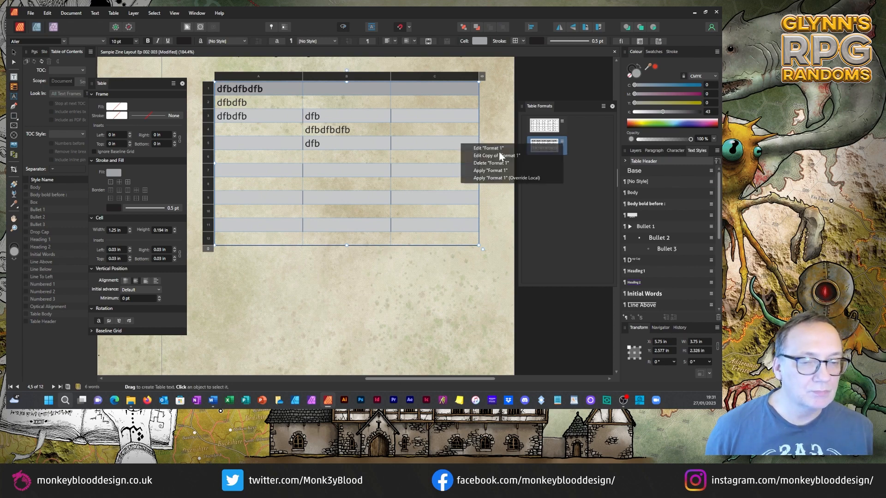
{"action": "left_click", "coordinate": [498, 147]}
{"action": "mouse_move", "coordinate": [299, 97]}
{"action": "left_mouse_down"}
{"action": "mouse_move", "coordinate": [367, 131]}
{"action": "mouse_move", "coordinate": [302, 107]}
{"action": "left_mouse_up"}
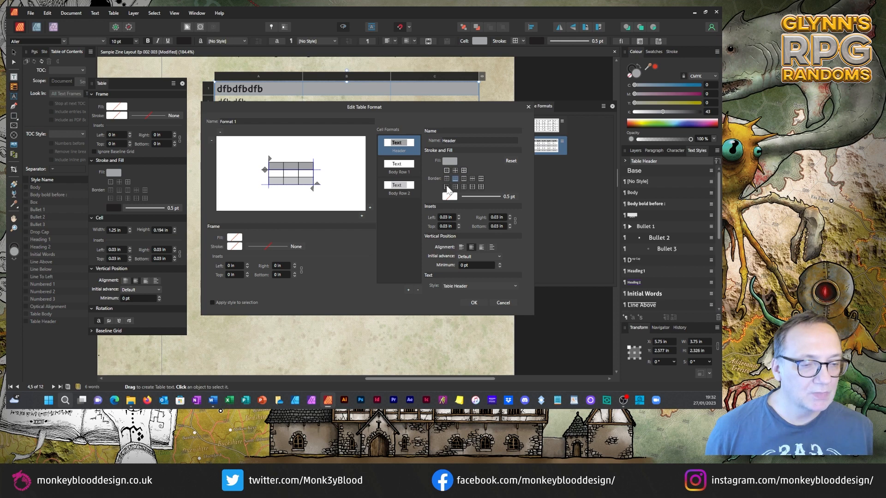
{"action": "left_click_drag", "start_coordinate": [383, 108], "coordinate": [430, 127]}
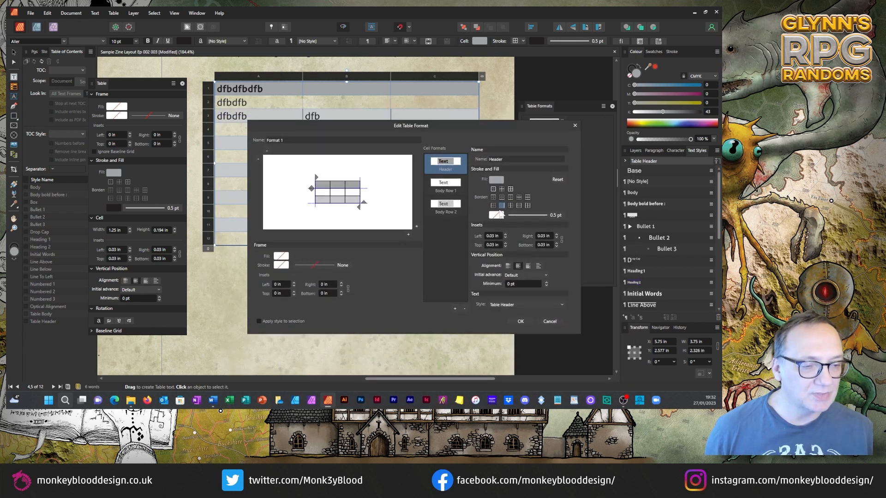
Recheck the outside and individual border strokes of Format 1's Body Row 2, then close the format editor.
{"action": "left_click", "coordinate": [449, 209]}
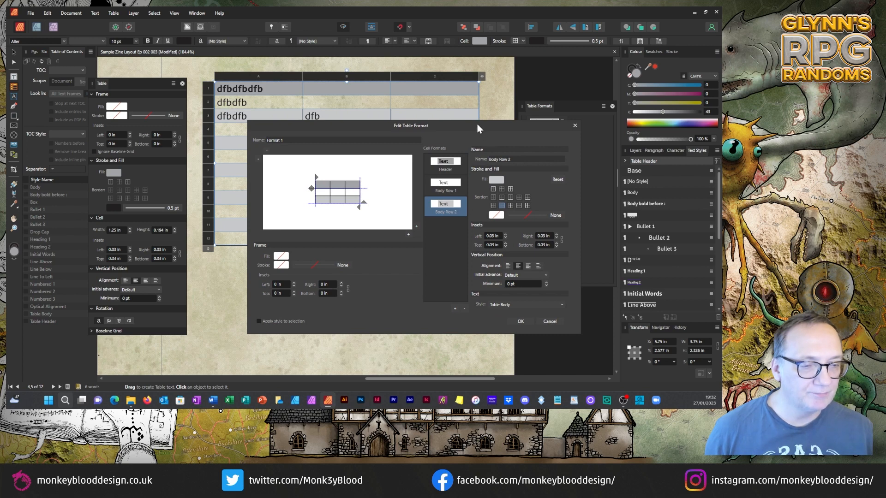
{"action": "mouse_move", "coordinate": [477, 123]}
{"action": "left_mouse_down"}
{"action": "mouse_move", "coordinate": [411, 168]}
{"action": "mouse_move", "coordinate": [485, 146]}
{"action": "mouse_move", "coordinate": [473, 138]}
{"action": "left_mouse_up"}
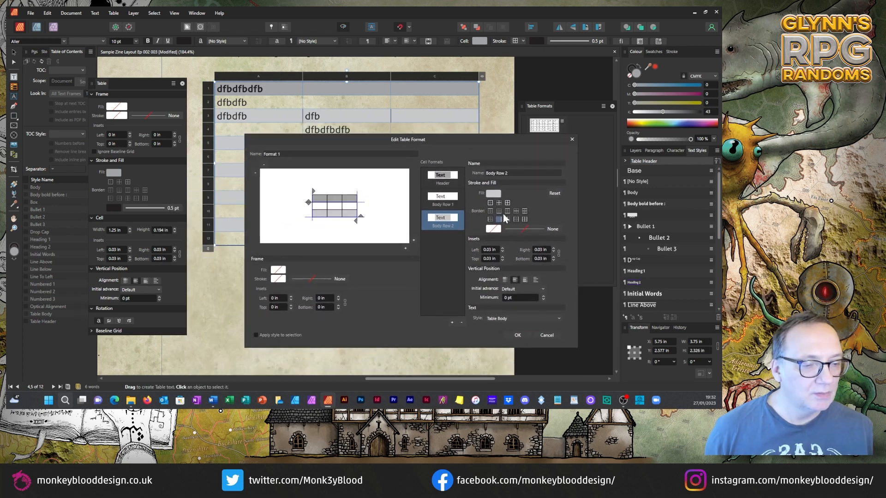
{"action": "left_click", "coordinate": [490, 220]}
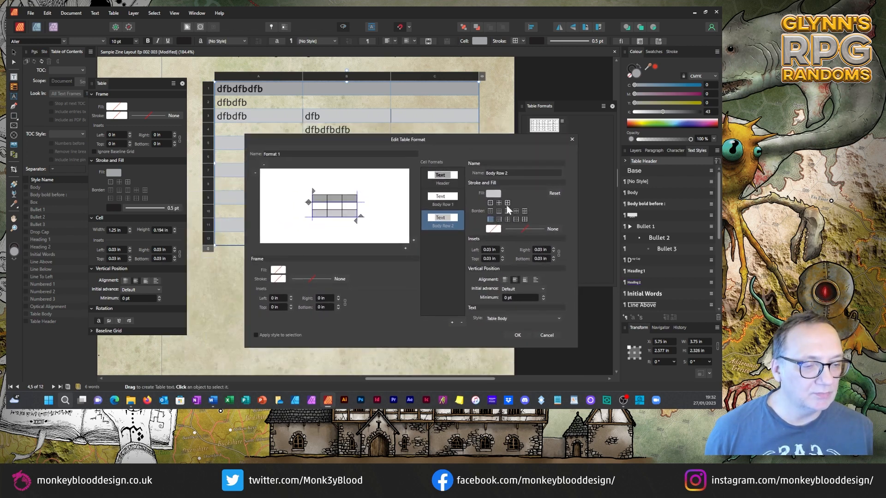
{"action": "left_click", "coordinate": [490, 203]}
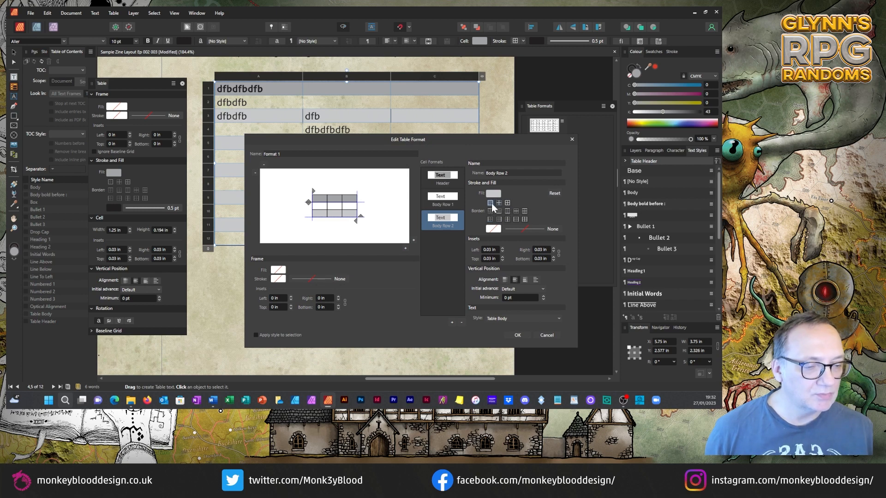
{"action": "left_click", "coordinate": [525, 220]}
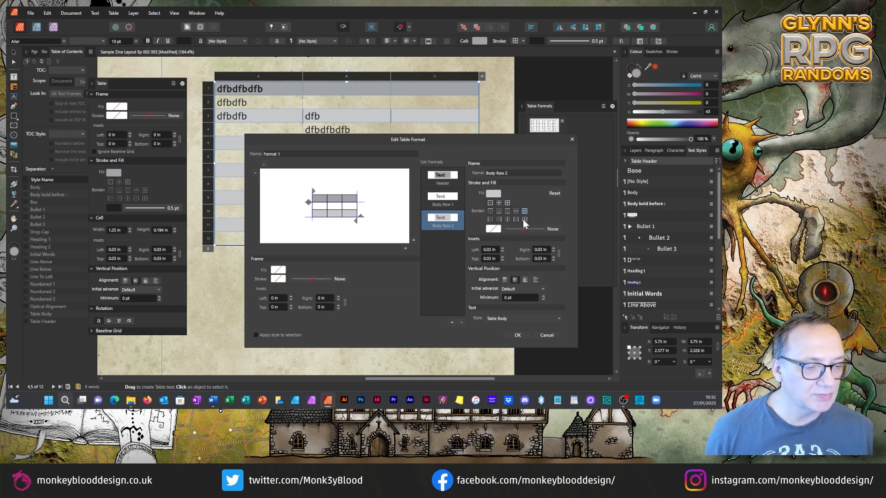
{"action": "left_click", "coordinate": [499, 219]}
{"action": "left_click", "coordinate": [490, 220]}
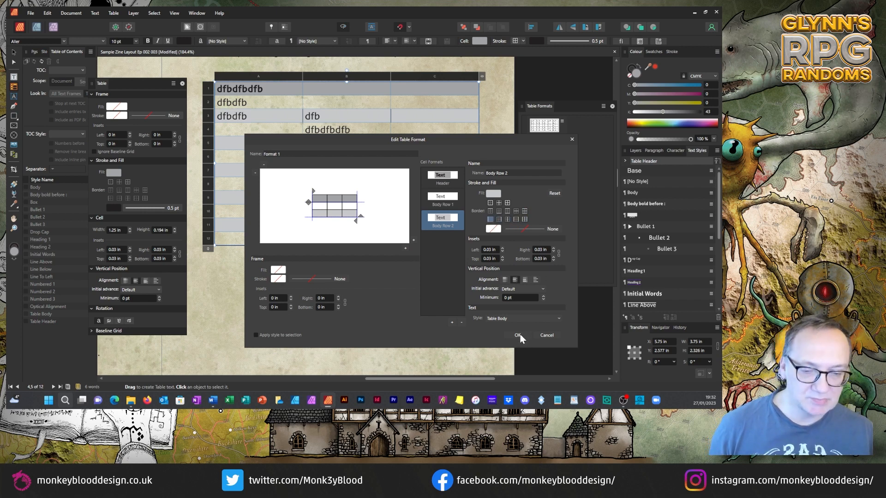
{"action": "left_click", "coordinate": [519, 336]}
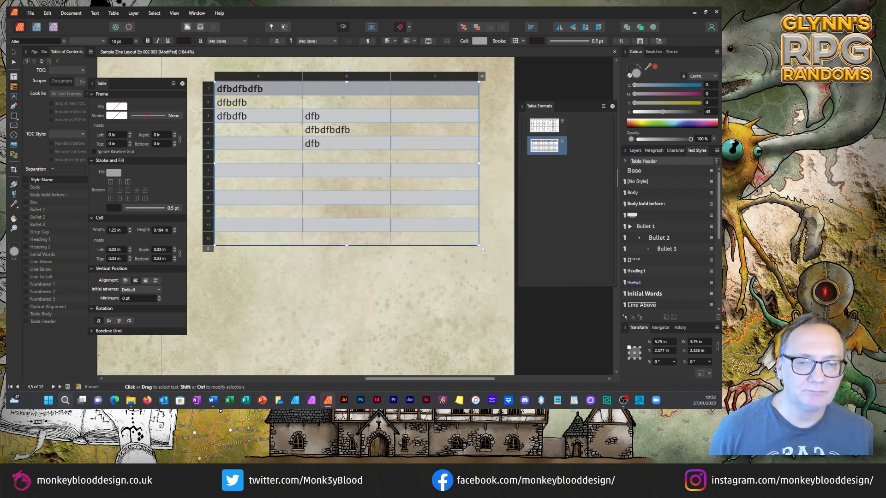
Reapply Format 1 to the table on the page.
{"action": "left_click", "coordinate": [562, 141]}
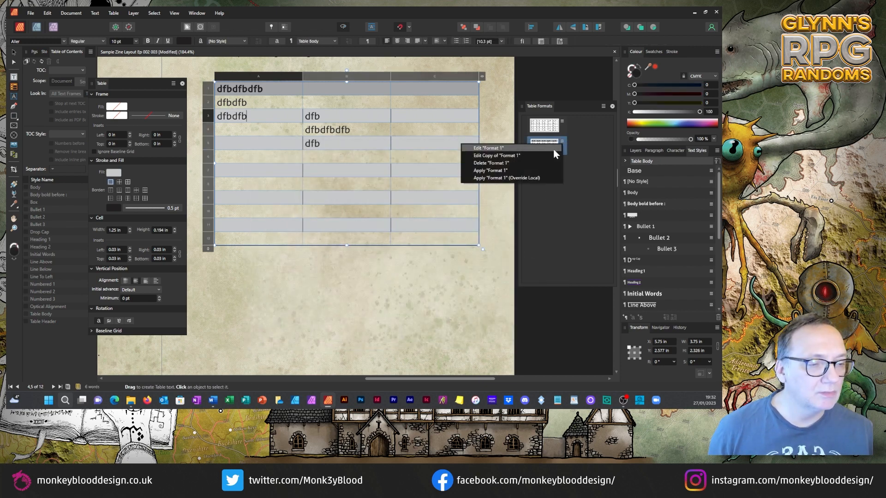
{"action": "left_click", "coordinate": [491, 172]}
{"action": "left_click", "coordinate": [14, 52]}
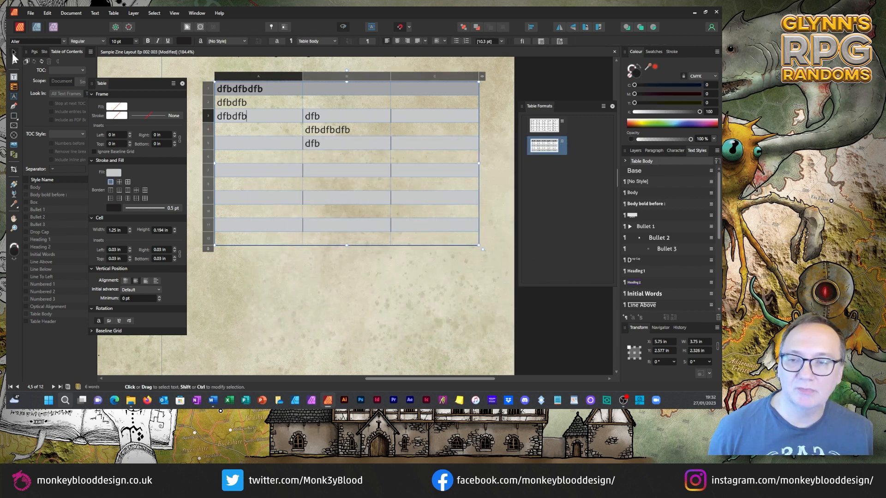
{"action": "left_click", "coordinate": [527, 77]}
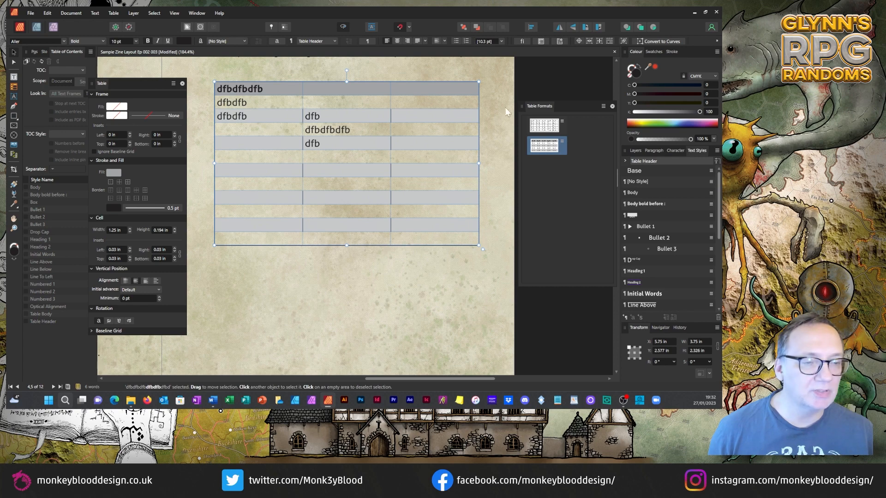
Select all cells of the table and set the stroke colour of their outside borders to none.
{"action": "double_click", "coordinate": [246, 88]}
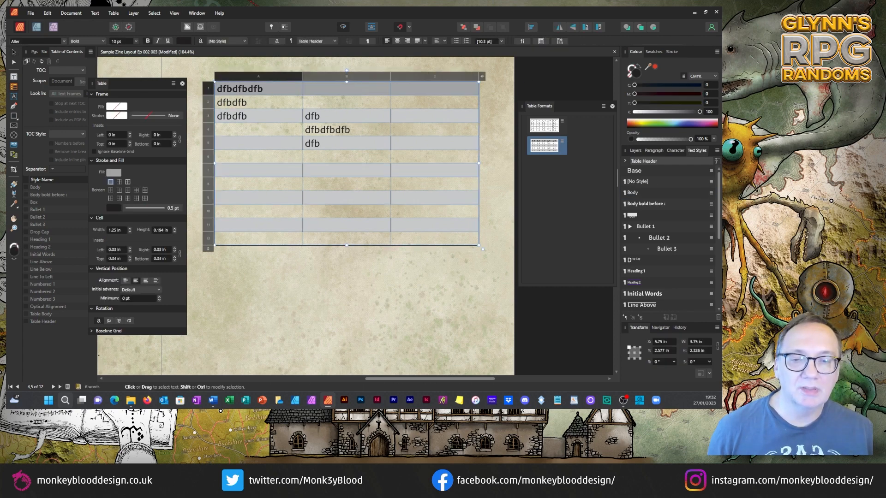
{"action": "left_click_drag", "start_coordinate": [247, 89], "coordinate": [439, 239]}
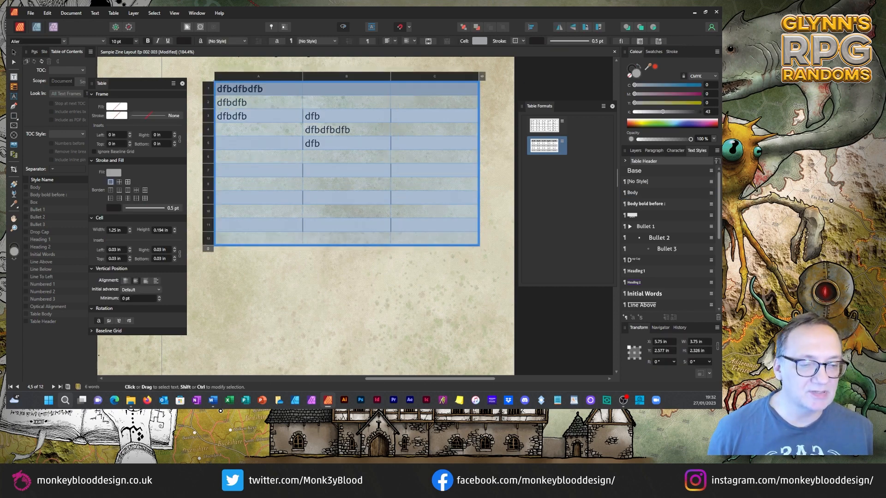
{"action": "left_click", "coordinate": [111, 181]}
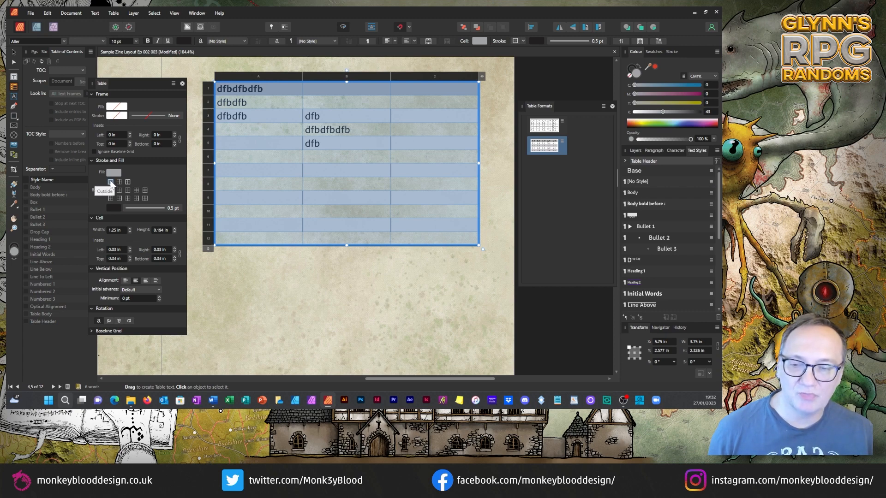
{"action": "left_click", "coordinate": [112, 208]}
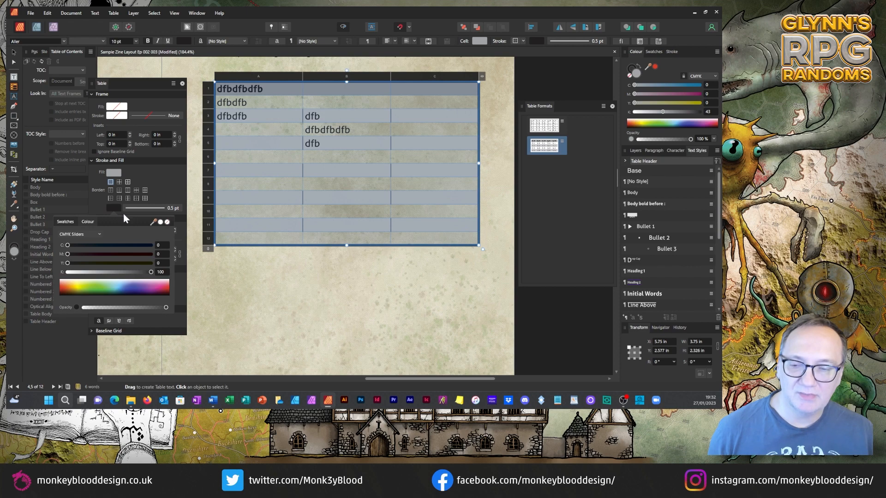
{"action": "left_click", "coordinate": [161, 223]}
Check the stroke of the selected cells' inside, individual horizontal and vertical, and outside borders.
{"action": "left_click", "coordinate": [118, 181]}
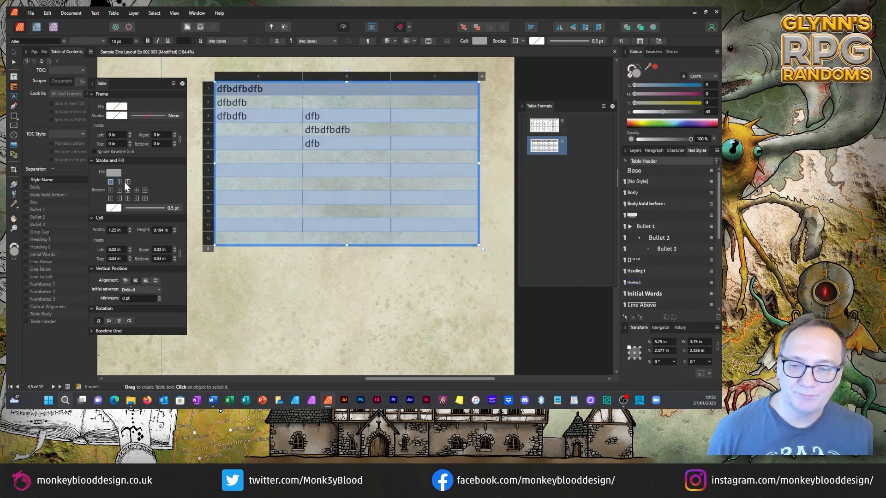
{"action": "left_click", "coordinate": [121, 181]}
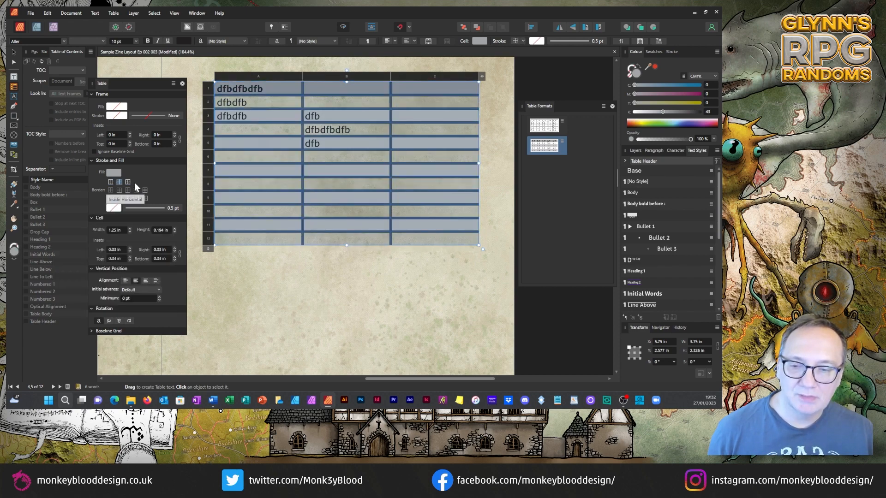
{"action": "left_click", "coordinate": [128, 183]}
{"action": "left_click", "coordinate": [111, 189]}
{"action": "left_click", "coordinate": [119, 190]}
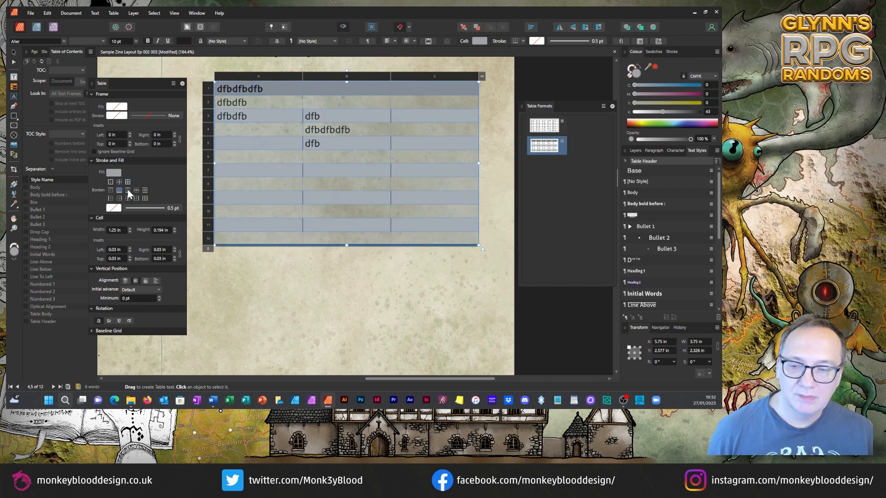
{"action": "left_click", "coordinate": [128, 190]}
{"action": "left_click", "coordinate": [136, 191]}
{"action": "left_click", "coordinate": [145, 190]}
{"action": "left_click", "coordinate": [145, 197]}
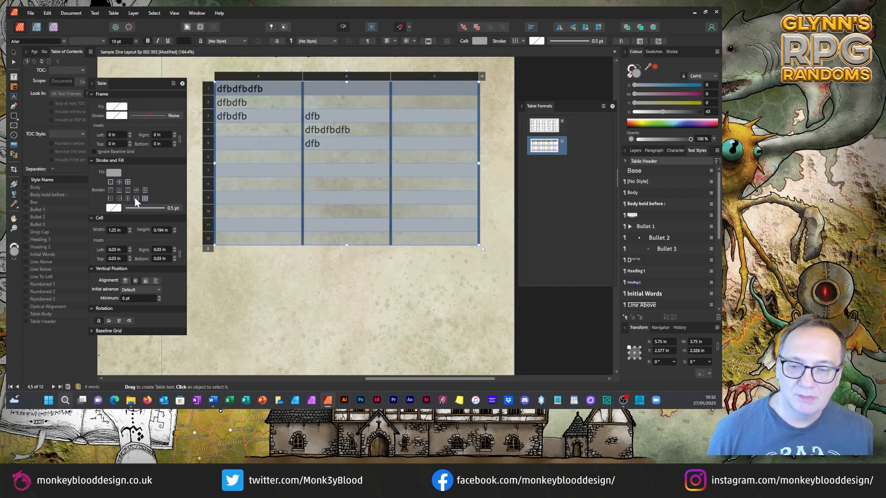
{"action": "left_click", "coordinate": [137, 198]}
{"action": "left_click", "coordinate": [126, 198]}
{"action": "left_click", "coordinate": [111, 198]}
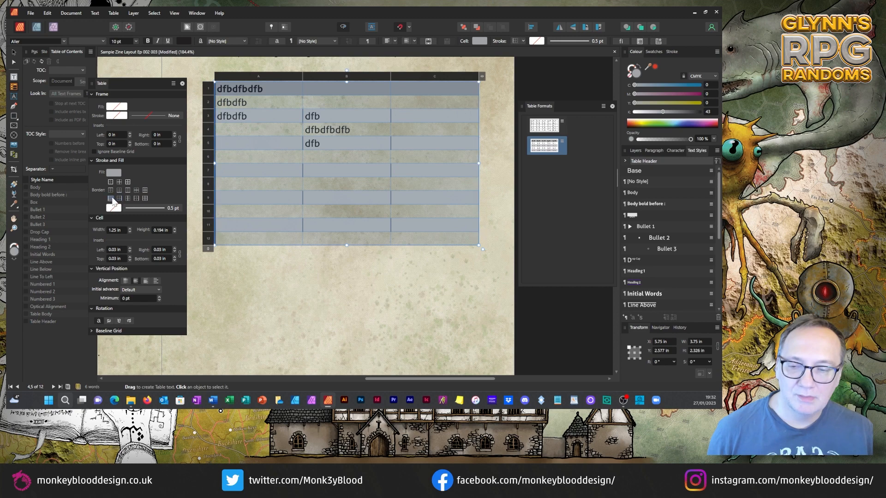
{"action": "left_click", "coordinate": [111, 182]}
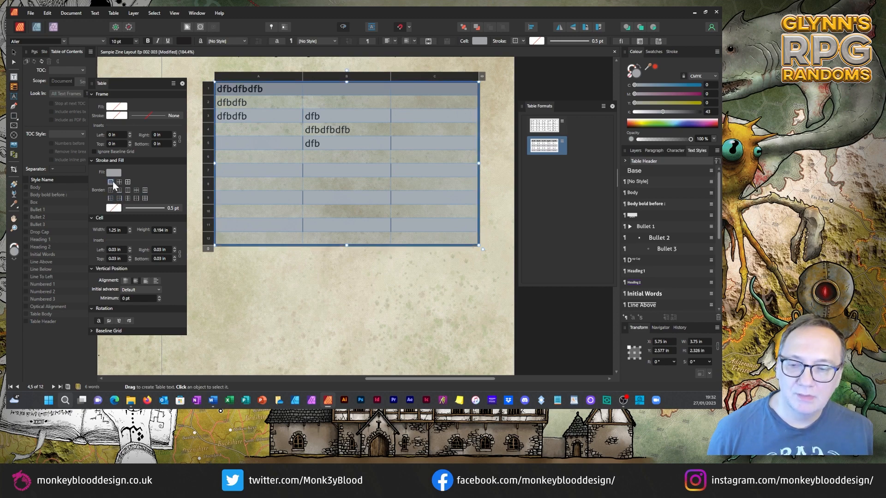
{"action": "left_click", "coordinate": [120, 182]}
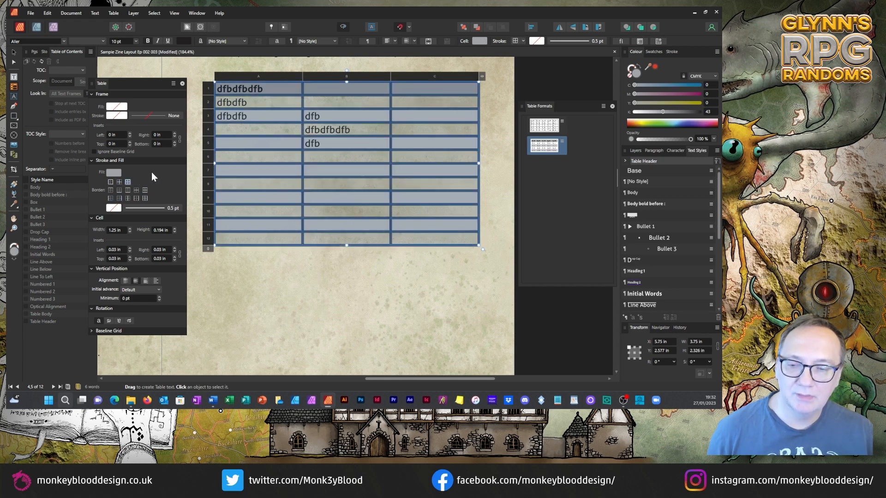
Select the third row's cells to check their outside border stroke, then deselect the table.
{"action": "left_click", "coordinate": [346, 102]}
{"action": "left_click_drag", "start_coordinate": [259, 117], "coordinate": [429, 116]}
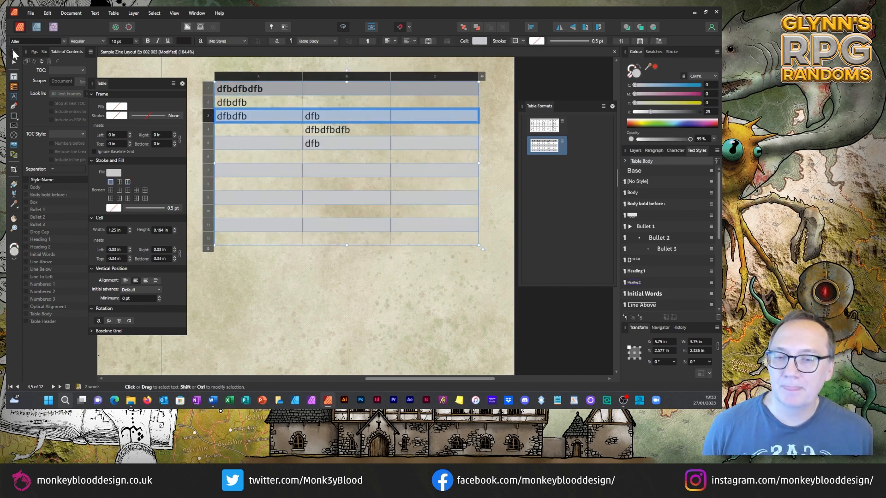
{"action": "key", "text": "Escape"}
{"action": "left_click", "coordinate": [482, 117]}
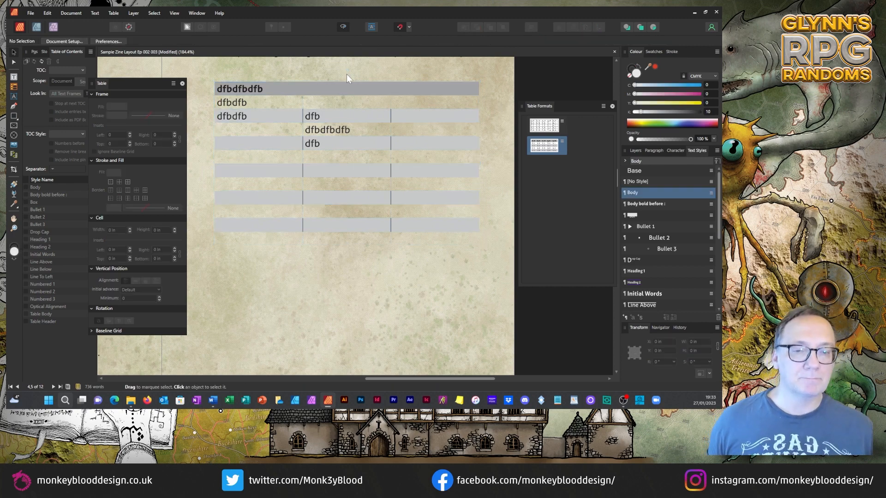
Select the third row's cells, review the Format 1 settings, and check the row's inside border stroke.
{"action": "scroll", "coordinate": [367, 93], "scroll_direction": "down", "scroll_amount": 1}
{"action": "scroll", "coordinate": [364, 91], "scroll_direction": "up", "scroll_amount": 2}
{"action": "scroll", "coordinate": [359, 88], "scroll_direction": "down", "scroll_amount": 1}
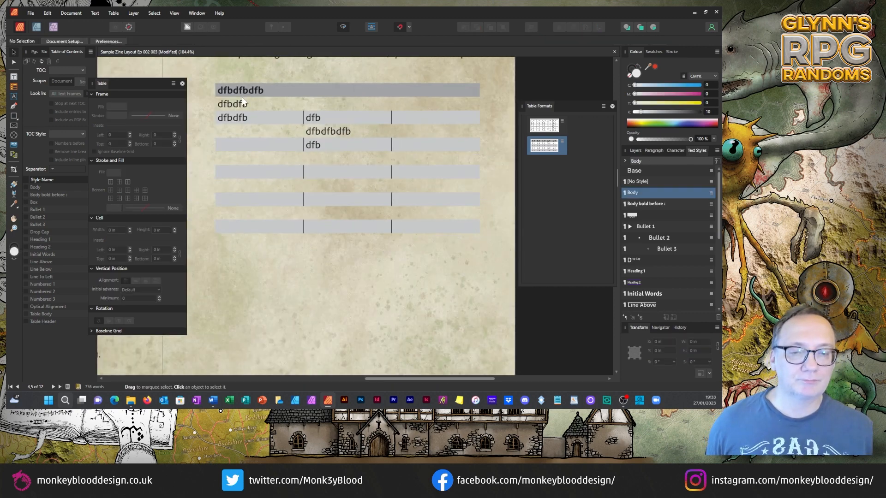
{"action": "double_click", "coordinate": [269, 117]}
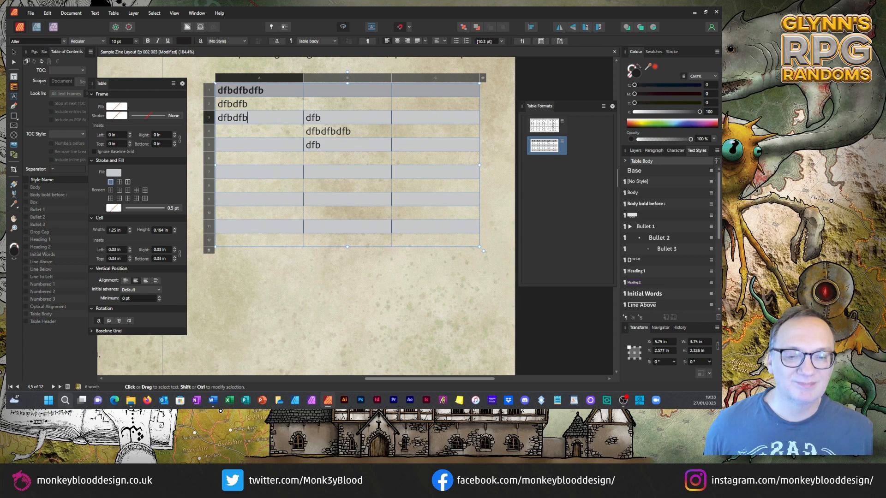
{"action": "left_click_drag", "start_coordinate": [248, 117], "coordinate": [461, 118]}
{"action": "left_click", "coordinate": [563, 142]}
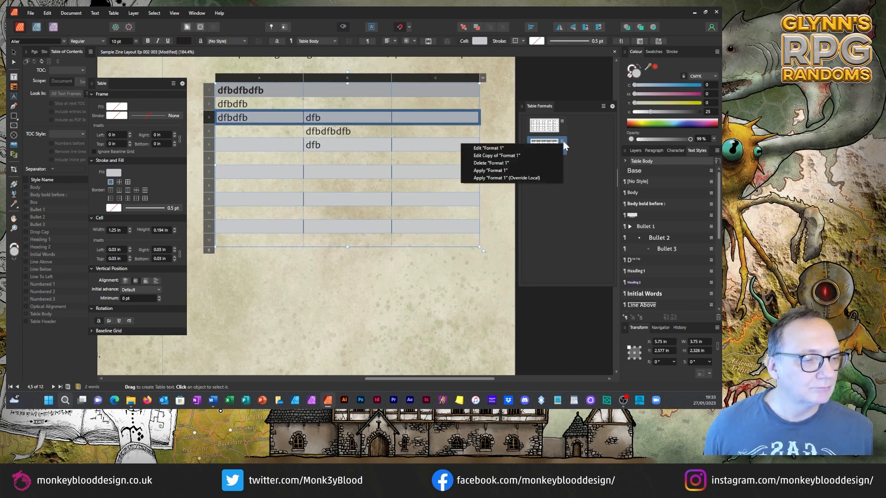
{"action": "left_click", "coordinate": [484, 148]}
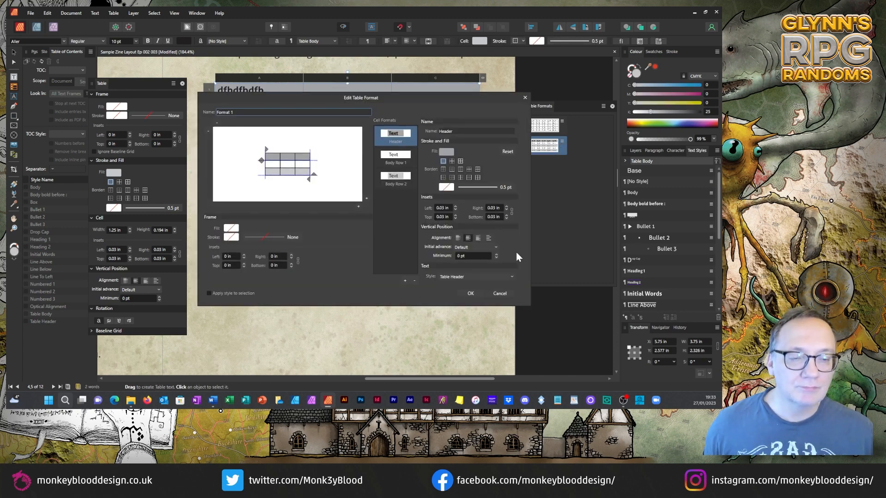
{"action": "left_click", "coordinate": [500, 294]}
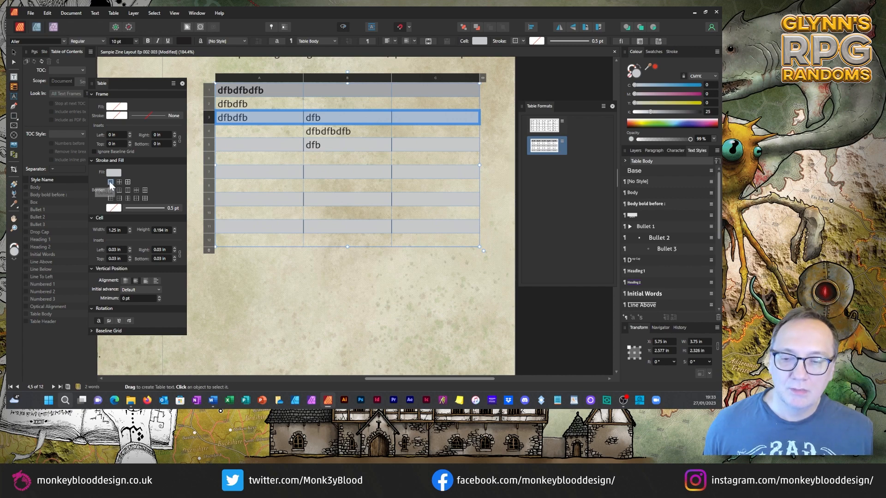
{"action": "left_click", "coordinate": [119, 183]}
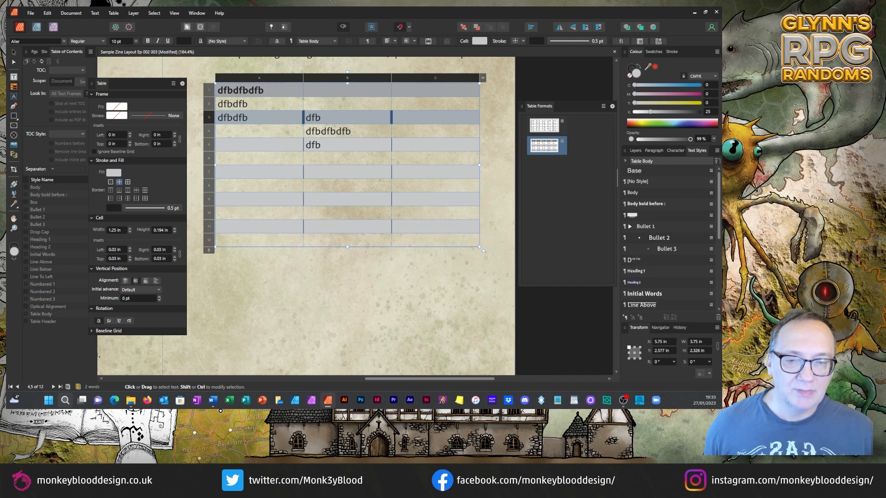
Select all cells of the table, set the stroke colour of their inside borders to none, and deselect the table.
{"action": "left_click", "coordinate": [341, 104]}
{"action": "left_click_drag", "start_coordinate": [268, 90], "coordinate": [438, 240]}
{"action": "left_click", "coordinate": [120, 182]}
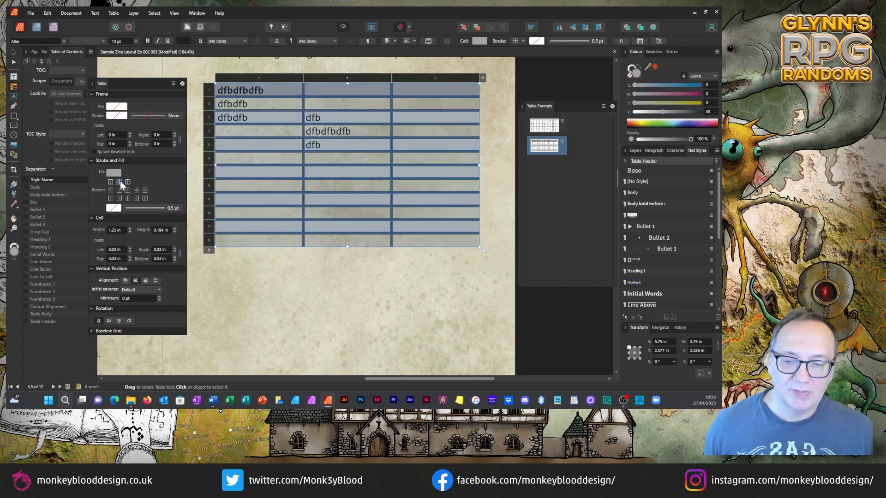
{"action": "left_click", "coordinate": [116, 208]}
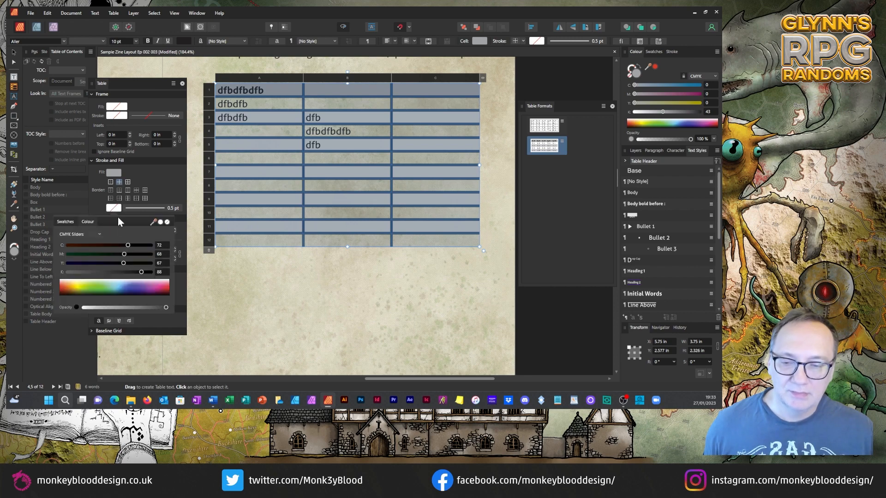
{"action": "left_click", "coordinate": [167, 222]}
{"action": "left_click", "coordinate": [168, 208]}
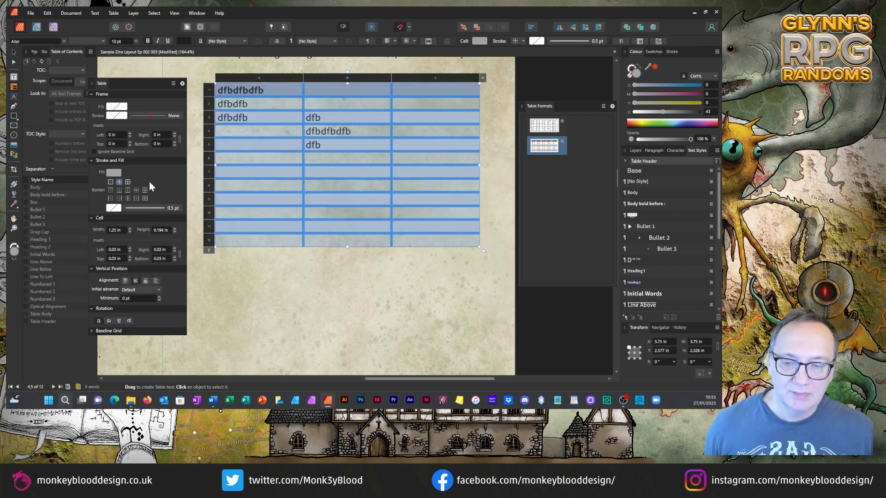
{"action": "left_click", "coordinate": [257, 159]}
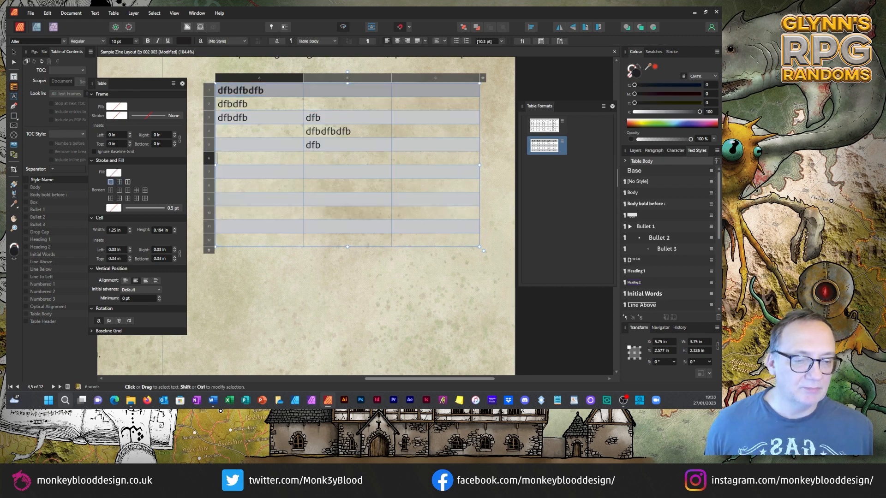
{"action": "left_click", "coordinate": [305, 287]}
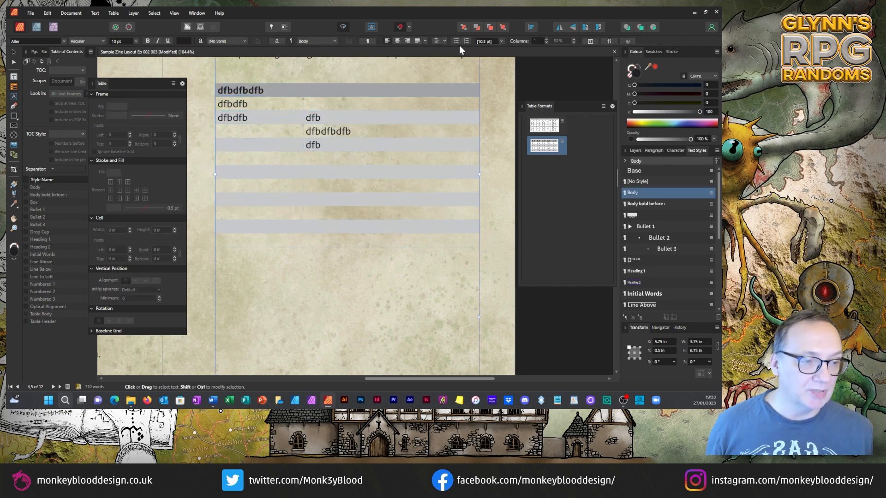
With the table selected, edit Format 1 to give the Header cells' top and bottom borders a near-black stroke, then deselect the table.
{"action": "left_click", "coordinate": [14, 51]}
{"action": "left_click", "coordinate": [335, 118]}
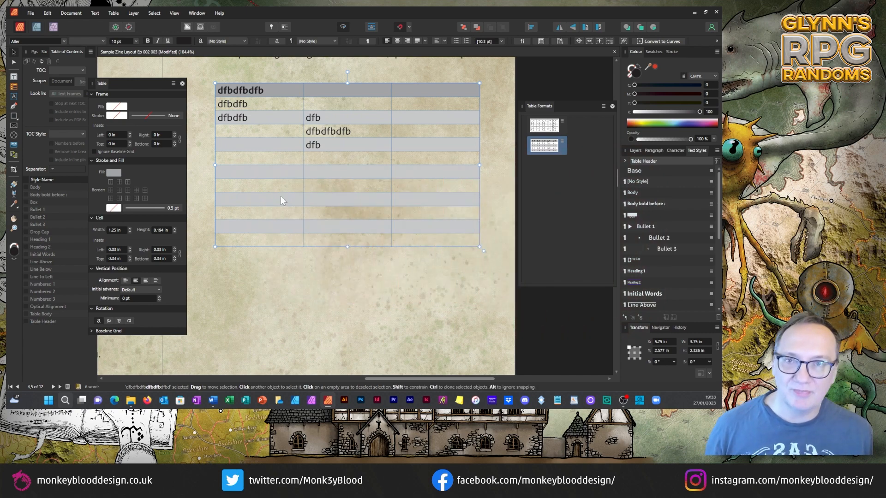
{"action": "left_click", "coordinate": [561, 141]}
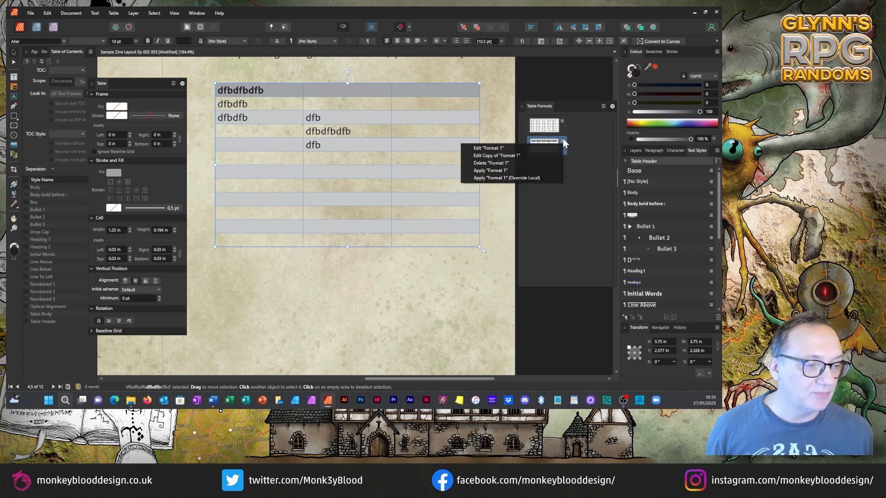
{"action": "left_click", "coordinate": [494, 149]}
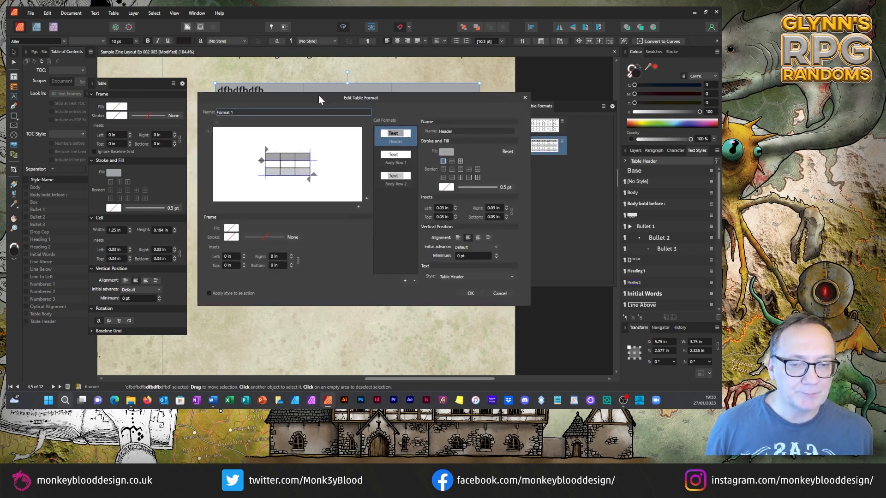
{"action": "left_click_drag", "start_coordinate": [318, 95], "coordinate": [436, 162]}
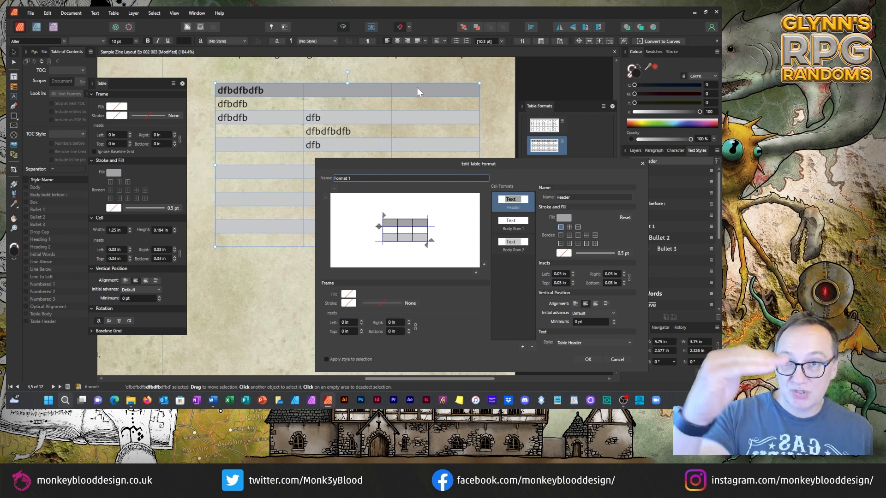
{"action": "left_click", "coordinate": [578, 236]}
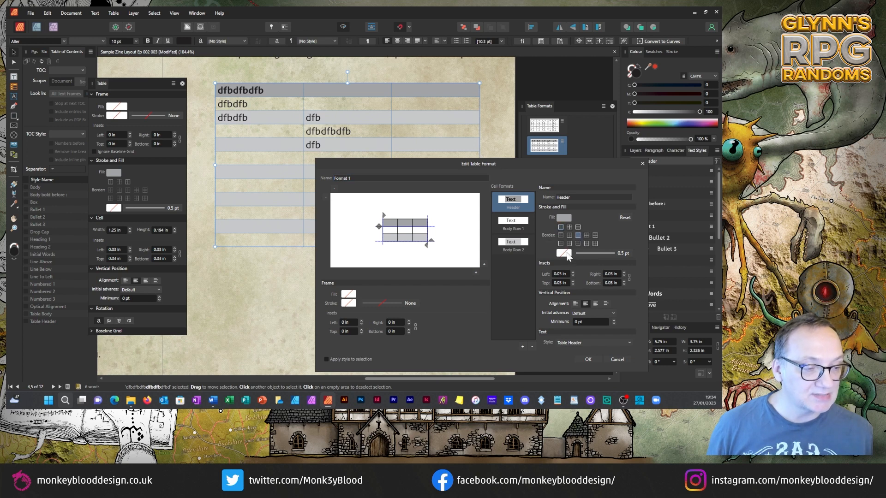
{"action": "left_click", "coordinate": [566, 254]}
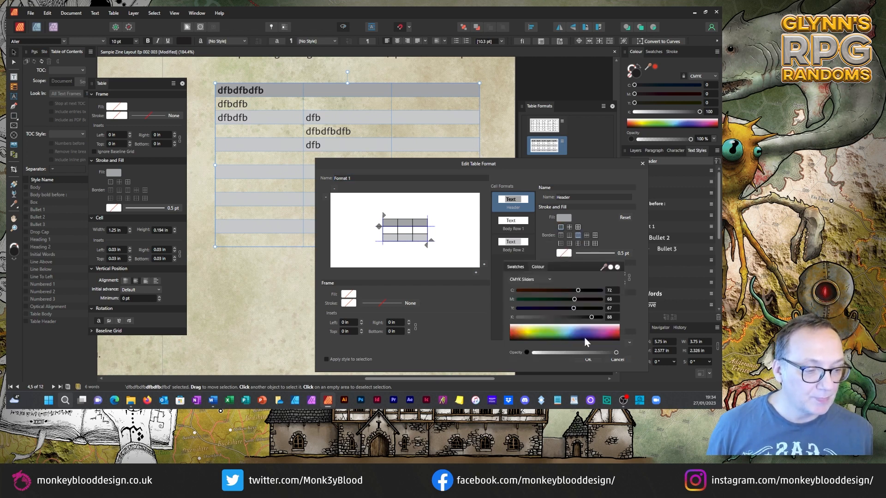
{"action": "left_click", "coordinate": [517, 332]}
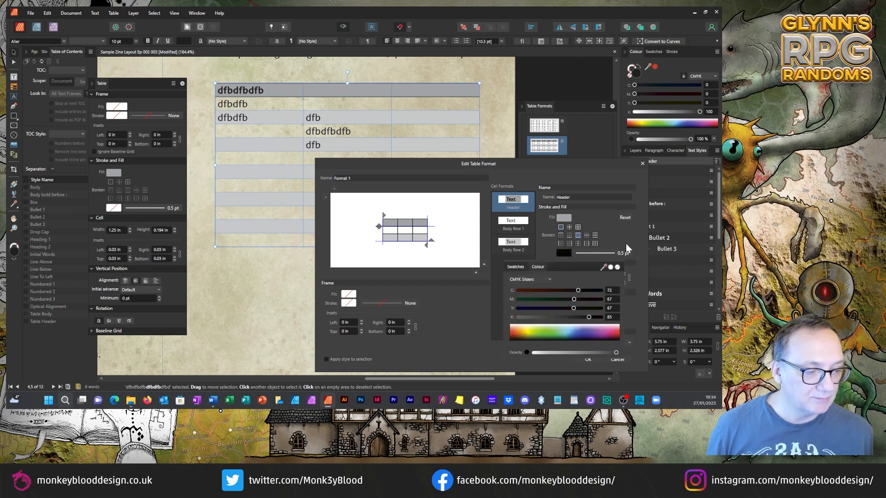
{"action": "left_click", "coordinate": [588, 359]}
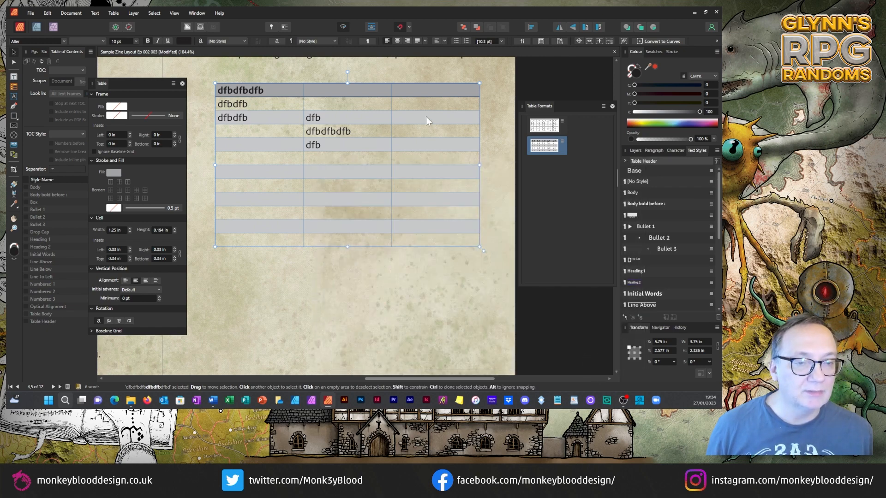
{"action": "left_click", "coordinate": [512, 93]}
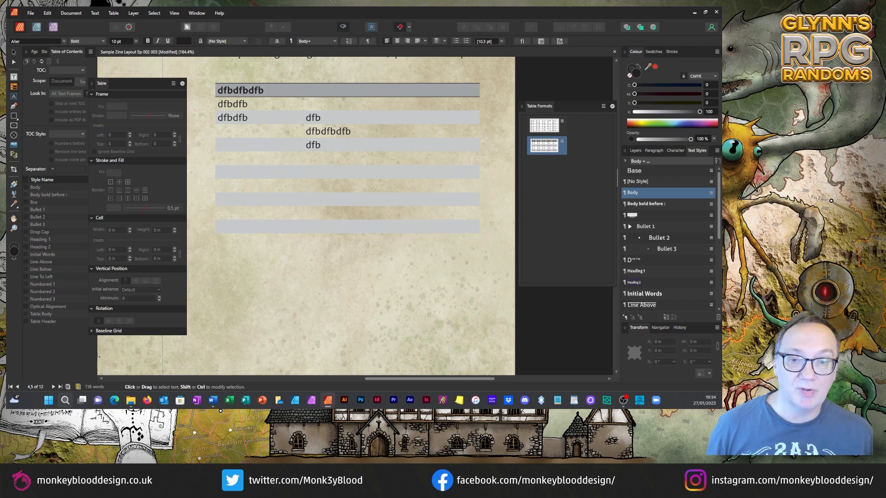
Reopen Format 1 for editing and give the Body Row 1 cells' bottom border a near-black stroke.
{"action": "left_click", "coordinate": [562, 141]}
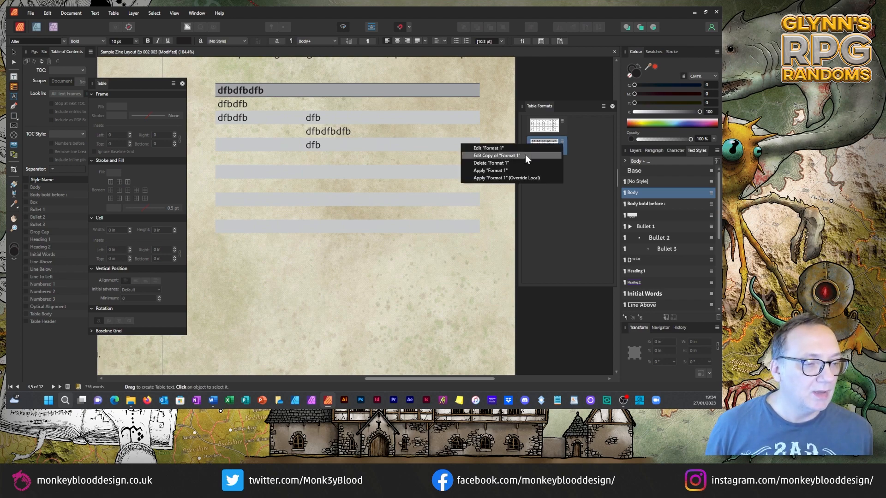
{"action": "left_click", "coordinate": [494, 148]}
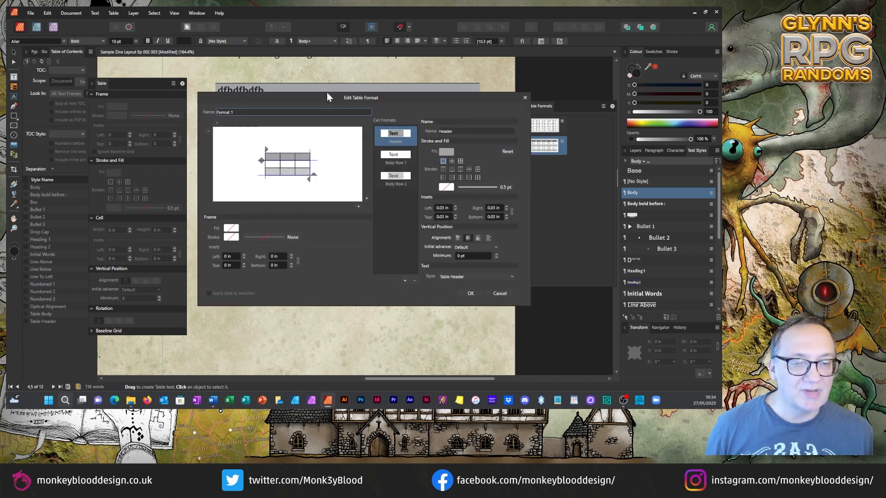
{"action": "left_click", "coordinate": [393, 159]}
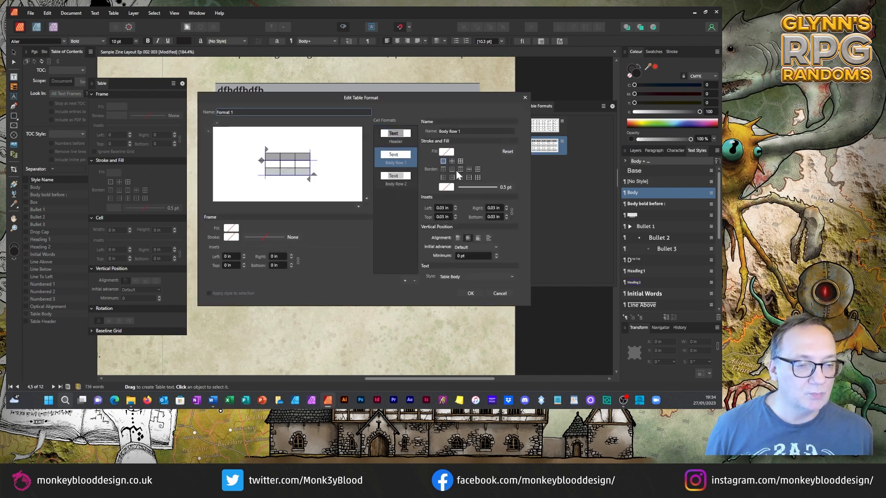
{"action": "left_click", "coordinate": [452, 173]}
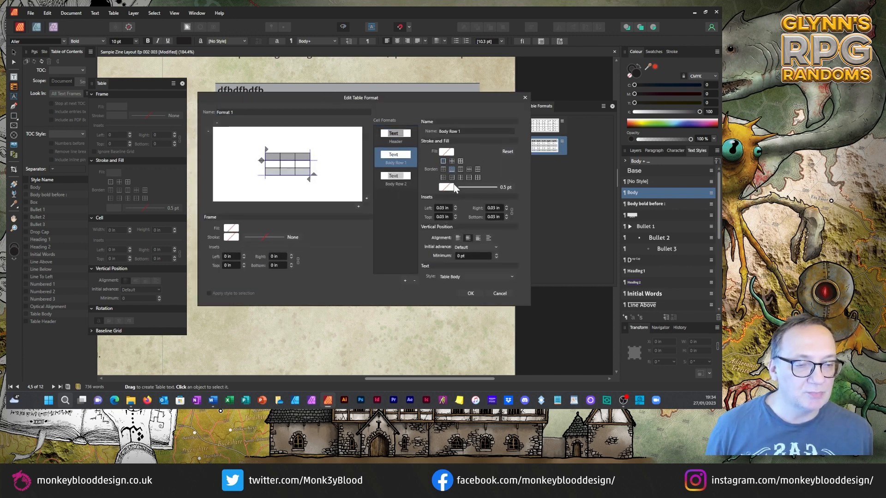
{"action": "left_click", "coordinate": [447, 187]}
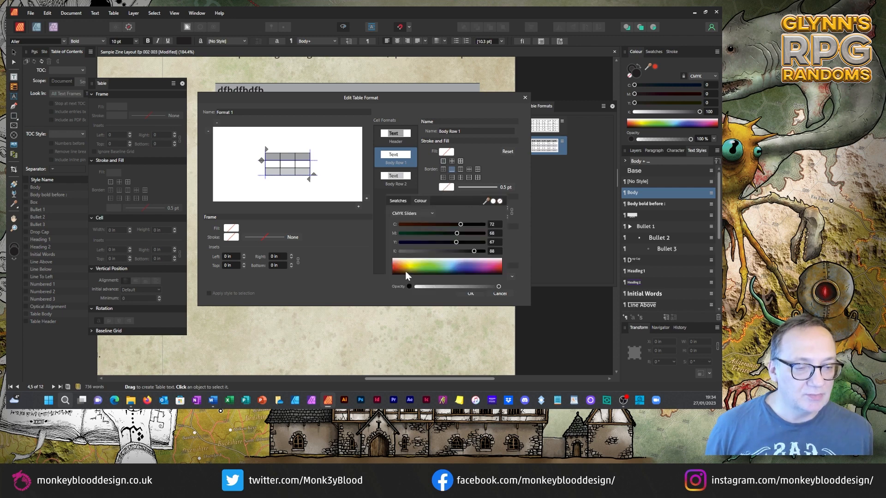
{"action": "left_click_drag", "start_coordinate": [405, 270], "coordinate": [383, 278]}
Set the stroke width of Body Row 1's bottom border to 0.25 pt.
{"action": "left_click", "coordinate": [506, 187]}
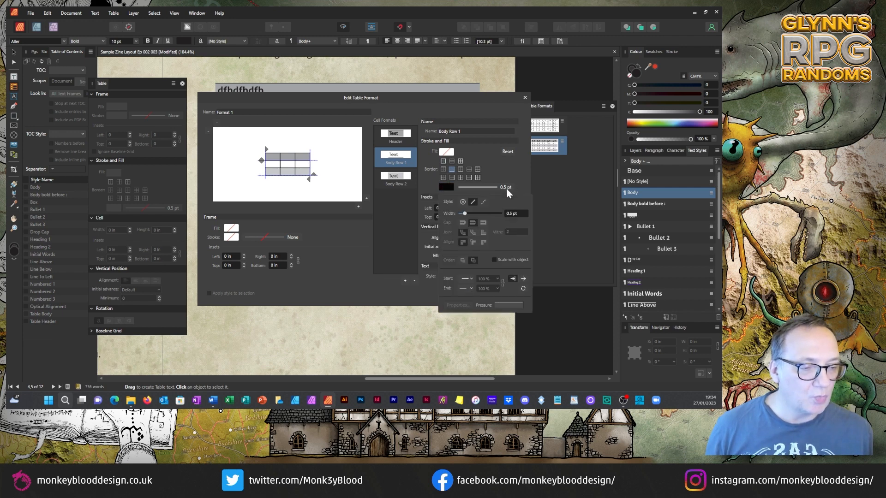
{"action": "left_click", "coordinate": [510, 212]}
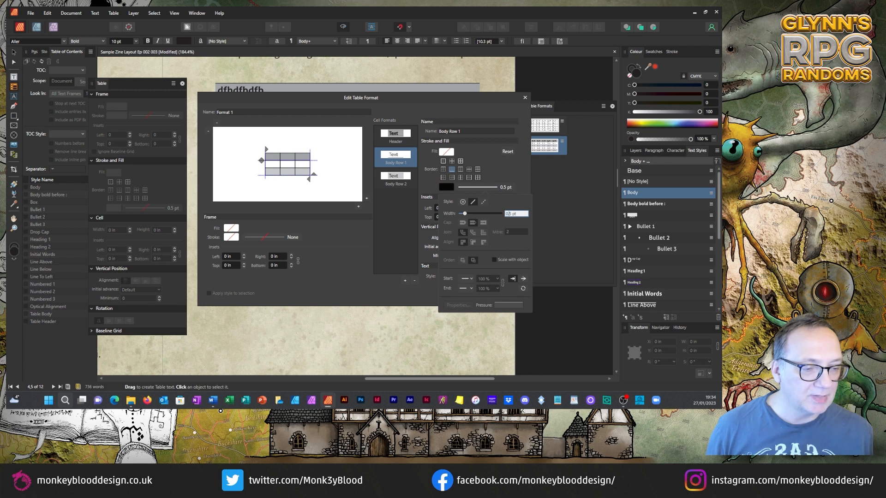
{"action": "type", "text": "0.25"}
{"action": "key", "text": "Return"}
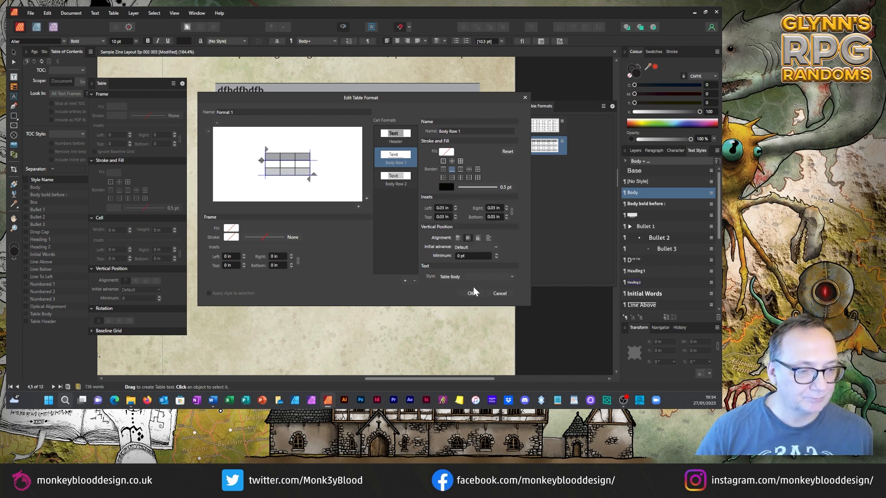
{"action": "left_click", "coordinate": [460, 169]}
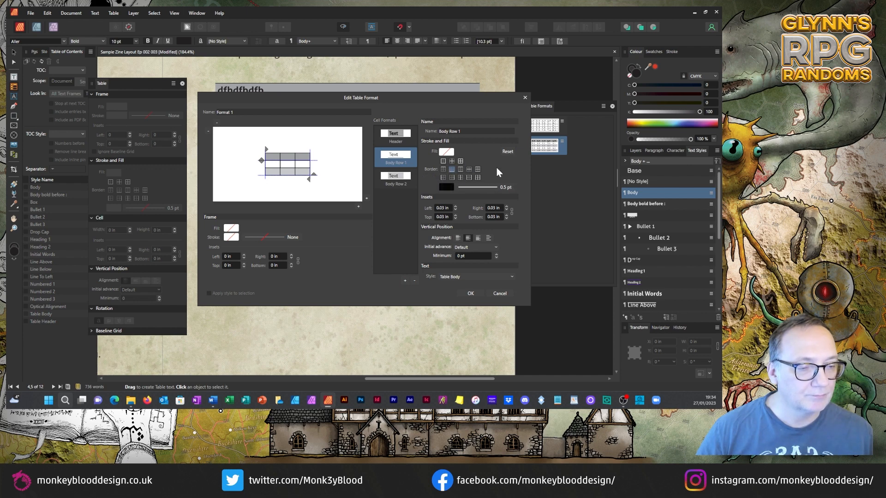
{"action": "left_click", "coordinate": [506, 188]}
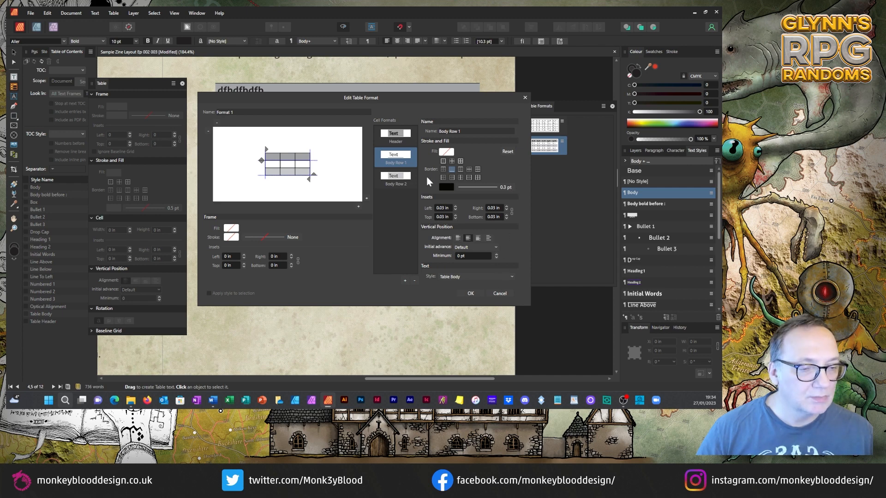
Give the Body Row 2 cells' bottom border in Format 1 a near-black stroke.
{"action": "left_click", "coordinate": [393, 179]}
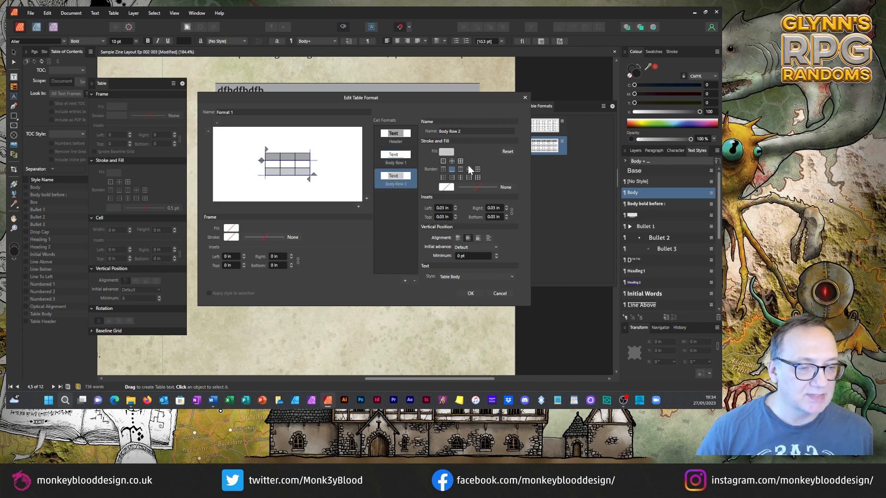
{"action": "left_click", "coordinate": [447, 187]}
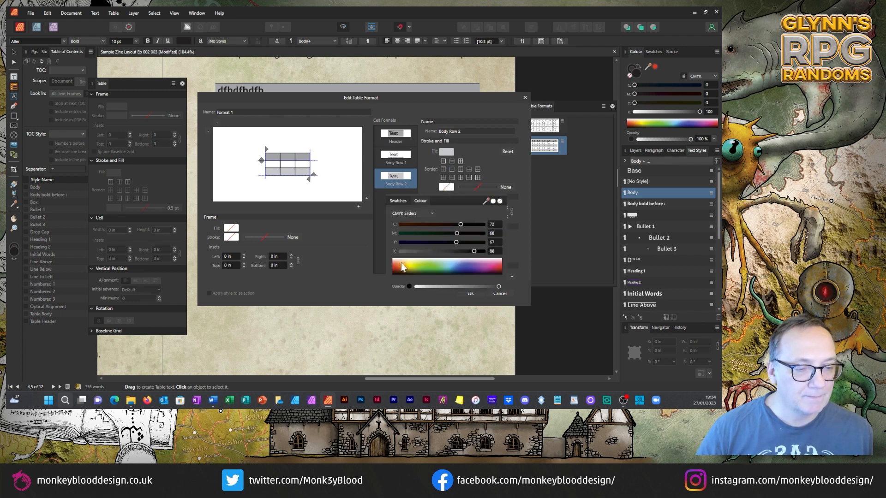
{"action": "left_click_drag", "start_coordinate": [397, 269], "coordinate": [384, 282]}
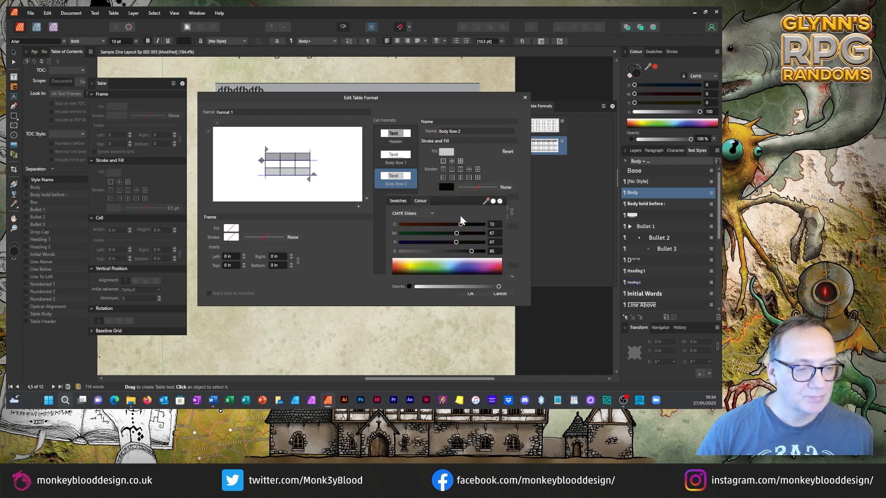
Set Body Row 2's bottom border width to 0.25 pt, confirm the Format 1 changes and deselect the table.
{"action": "left_click", "coordinate": [485, 187]}
{"action": "left_click", "coordinate": [510, 215]}
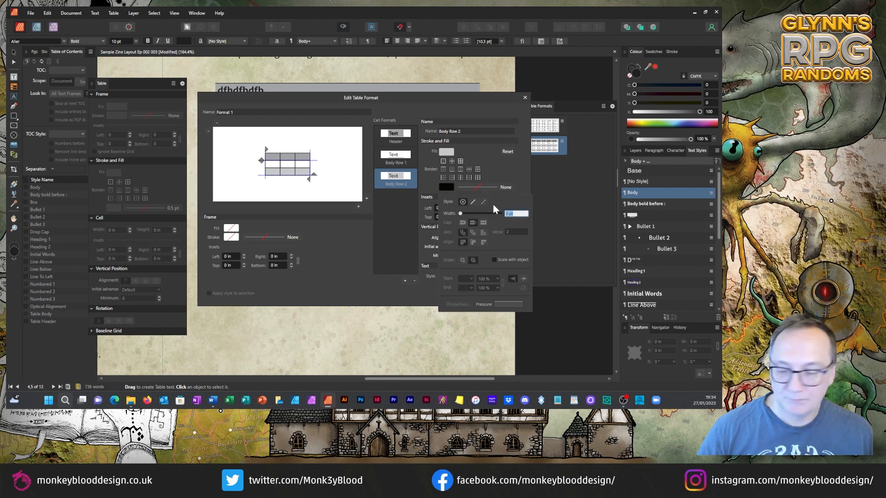
{"action": "type", "text": "0.3"}
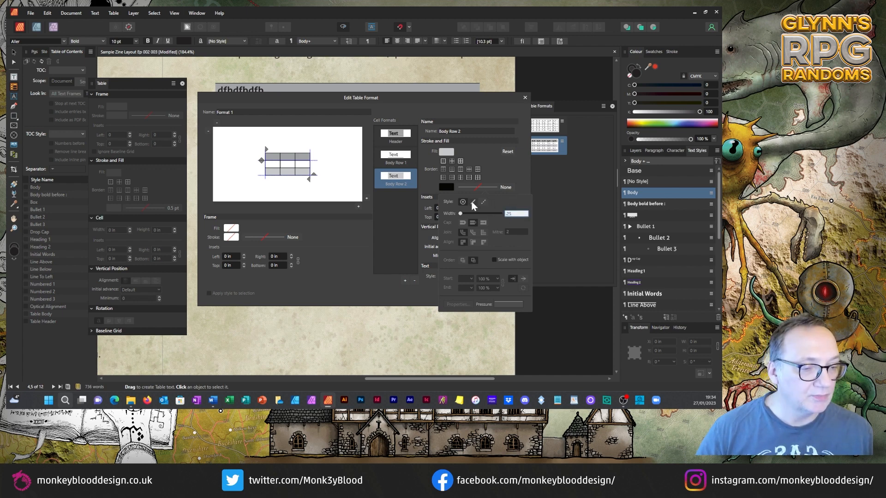
{"action": "key", "text": "Return"}
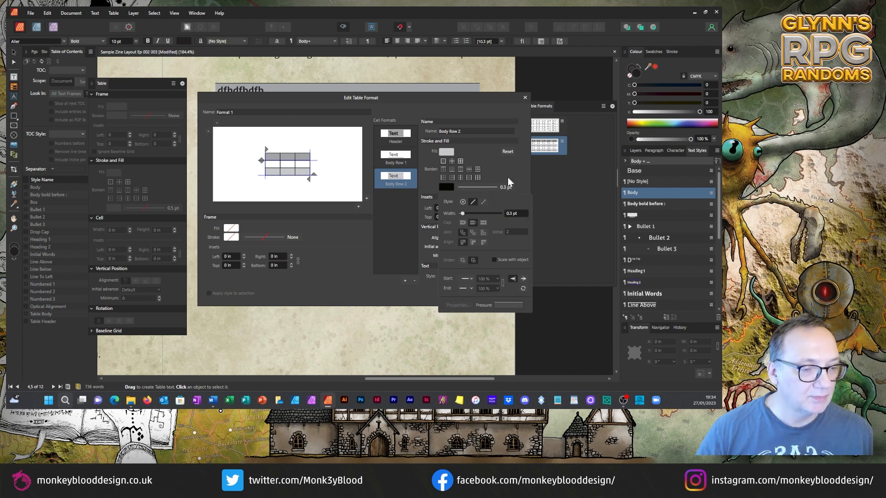
{"action": "left_click", "coordinate": [508, 179]}
{"action": "left_click", "coordinate": [471, 294]}
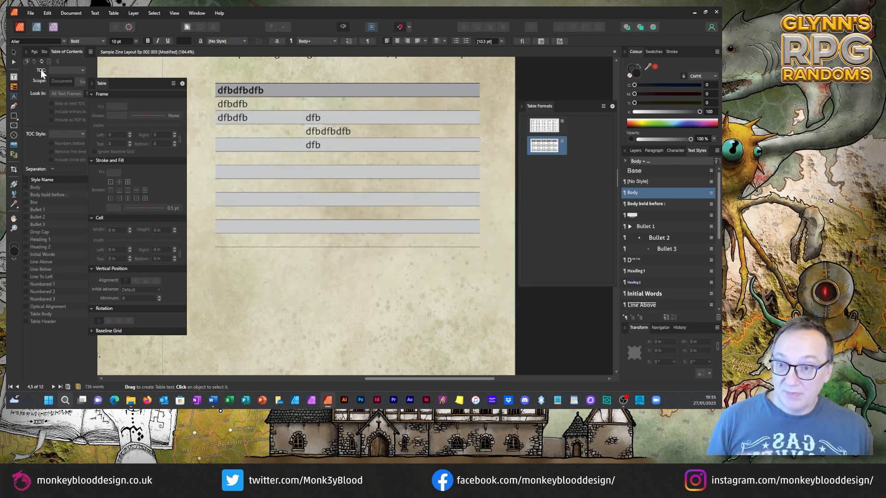
{"action": "left_click", "coordinate": [13, 54]}
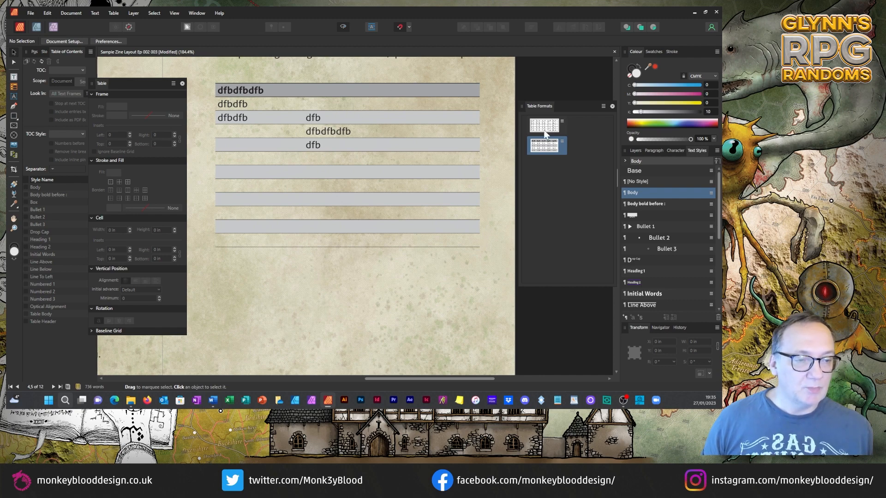
{"action": "scroll", "coordinate": [370, 124], "scroll_direction": "down", "scroll_amount": 2}
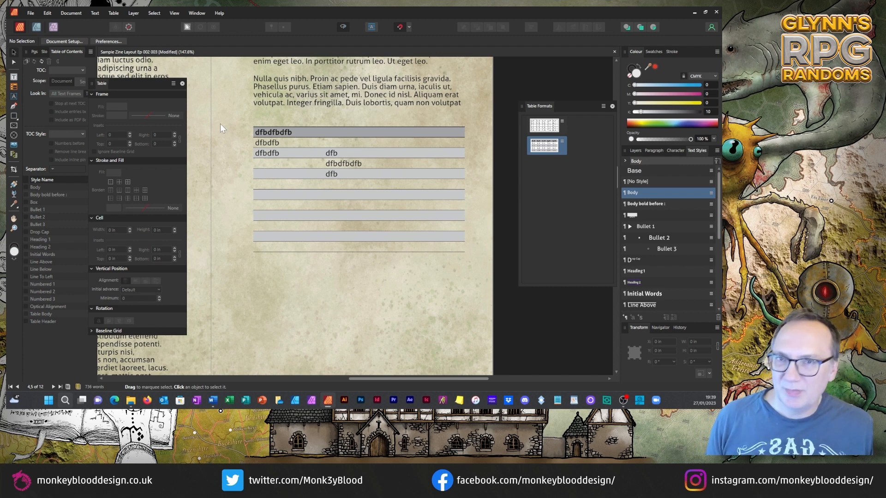
Narrow the table's first column to about 0.93 in and widen its middle column by shifting the divider before the last column outward.
{"action": "left_click", "coordinate": [311, 132]}
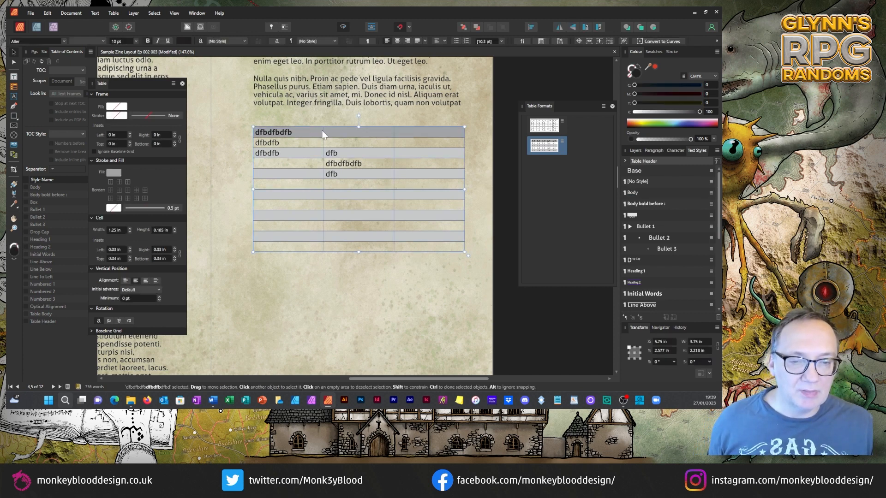
{"action": "left_click", "coordinate": [323, 133]}
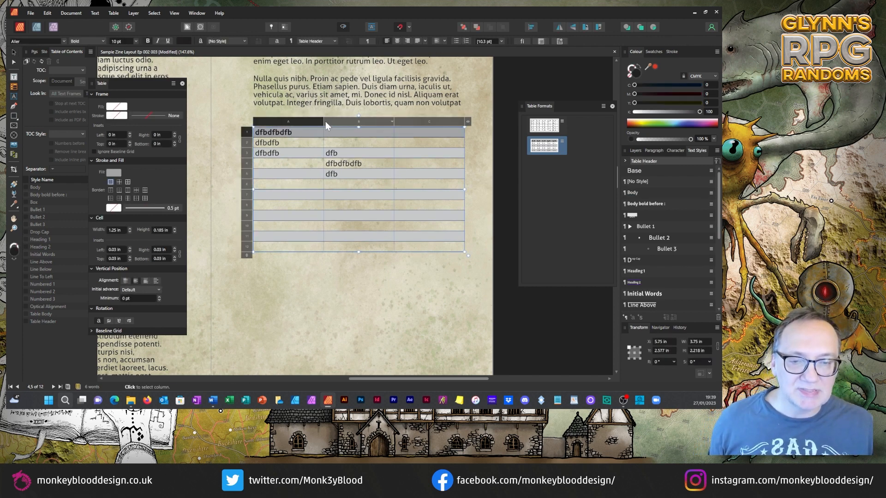
{"action": "left_click_drag", "start_coordinate": [317, 122], "coordinate": [305, 123]}
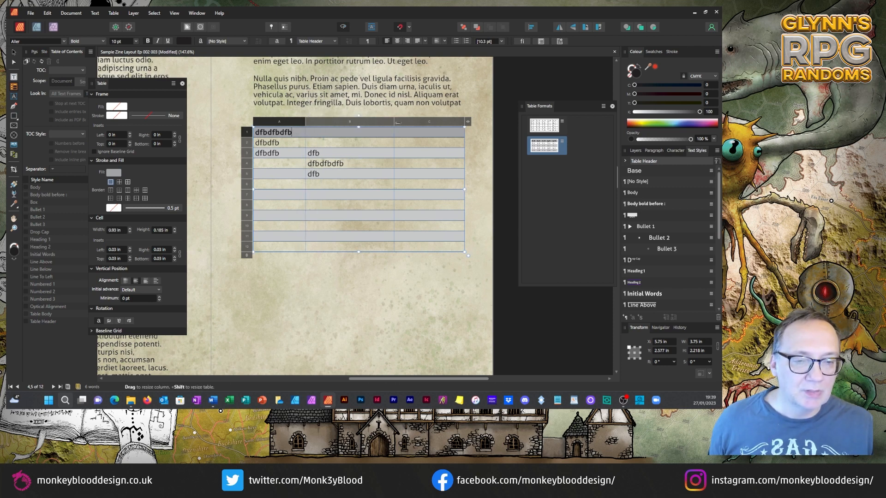
{"action": "left_click_drag", "start_coordinate": [394, 122], "coordinate": [408, 123]}
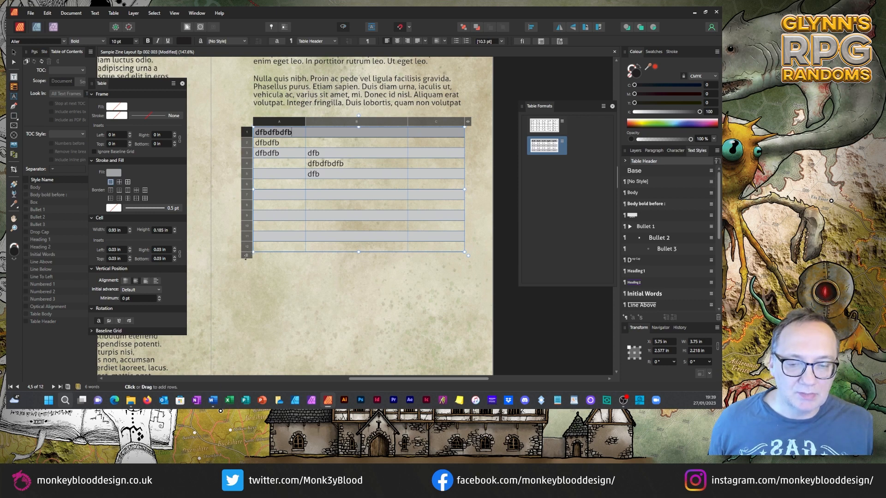
Extend the table downward with extra rows to about 3.88 in high, and shrink it back to about 2.22 in.
{"action": "left_click_drag", "start_coordinate": [245, 257], "coordinate": [249, 349]}
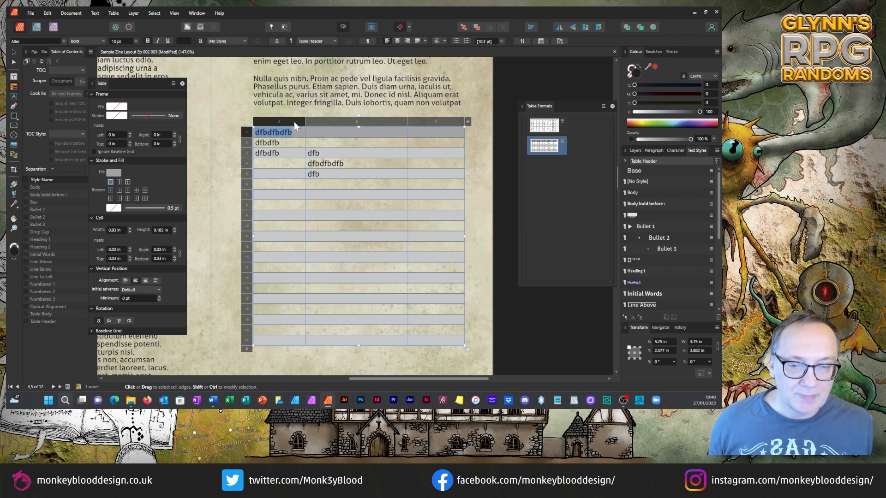
{"action": "left_click", "coordinate": [279, 132]}
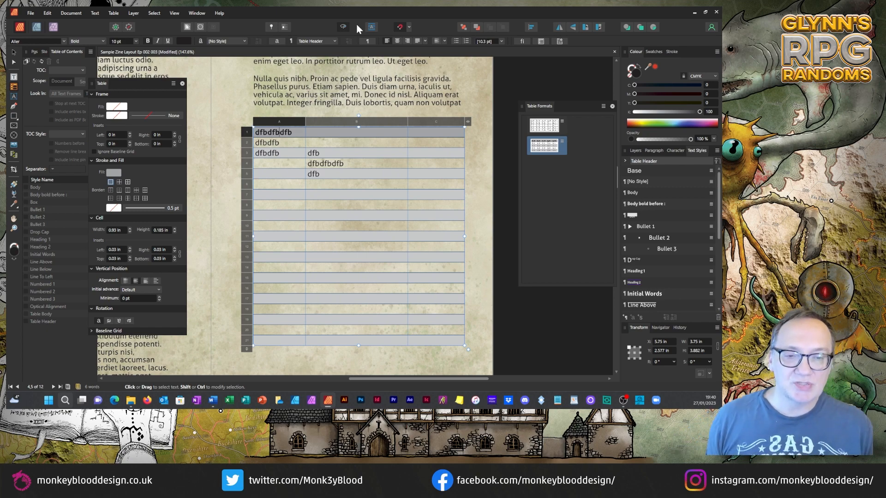
{"action": "scroll", "coordinate": [380, 148], "scroll_direction": "down", "scroll_amount": 4}
{"action": "scroll", "coordinate": [349, 185], "scroll_direction": "up", "scroll_amount": 2}
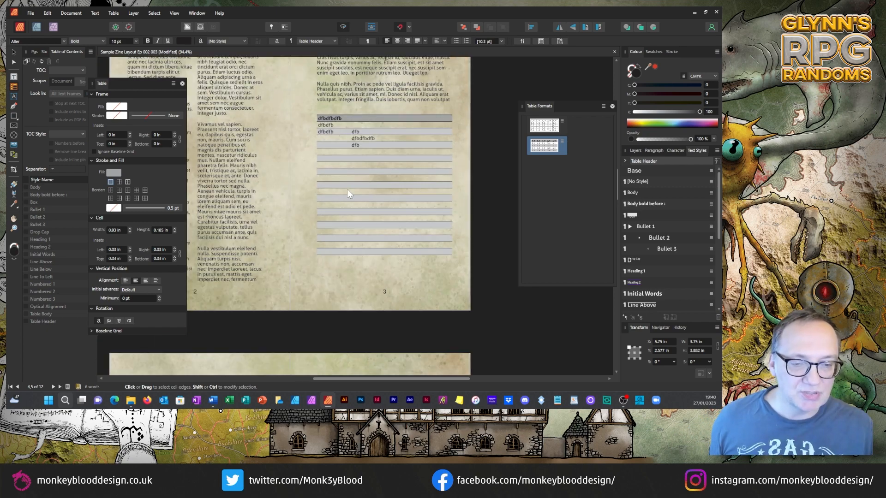
{"action": "left_click_drag", "start_coordinate": [310, 258], "coordinate": [311, 197]}
{"action": "scroll", "coordinate": [389, 198], "scroll_direction": "down", "scroll_amount": 1}
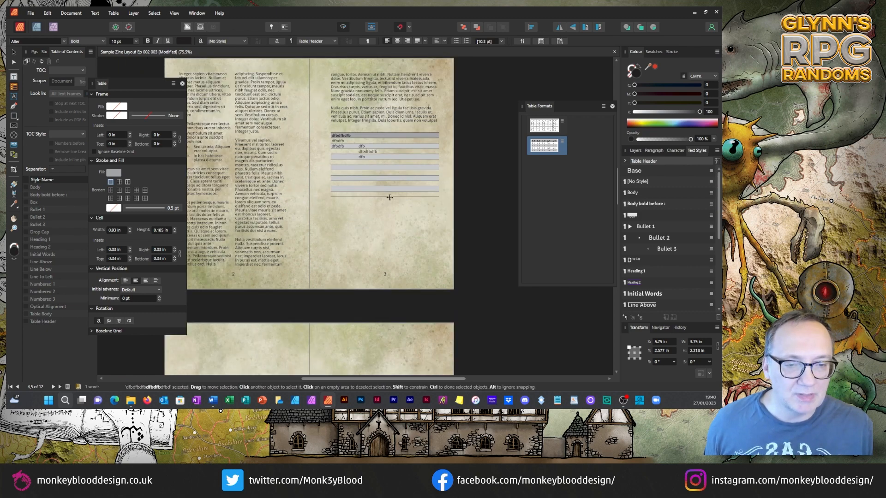
{"action": "scroll", "coordinate": [247, 148], "scroll_direction": "up", "scroll_amount": 2}
{"action": "scroll", "coordinate": [324, 145], "scroll_direction": "down", "scroll_amount": 2}
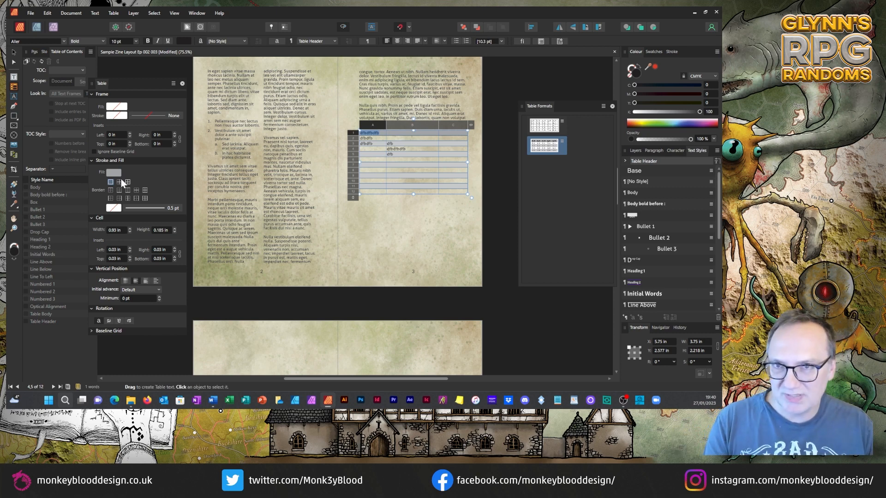
Move the whole table onto the lower part of page 2, over the two text columns, and deselect it.
{"action": "left_click", "coordinate": [14, 52]}
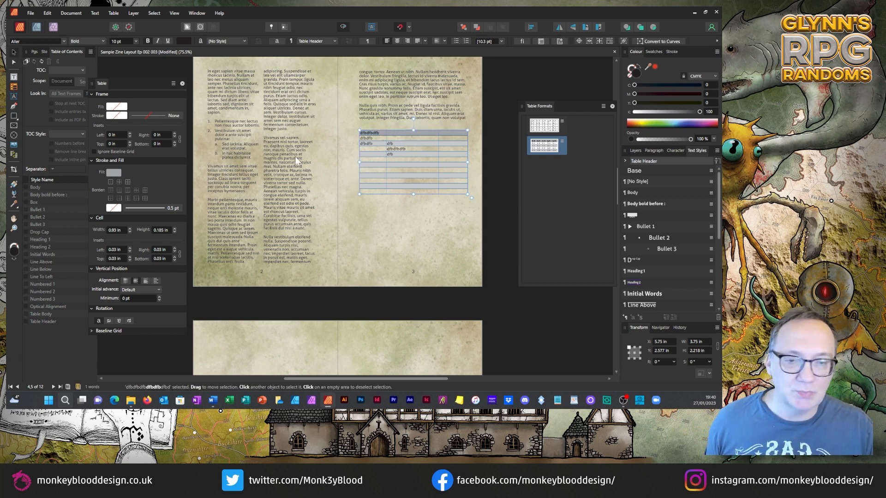
{"action": "scroll", "coordinate": [453, 134], "scroll_direction": "up", "scroll_amount": 4}
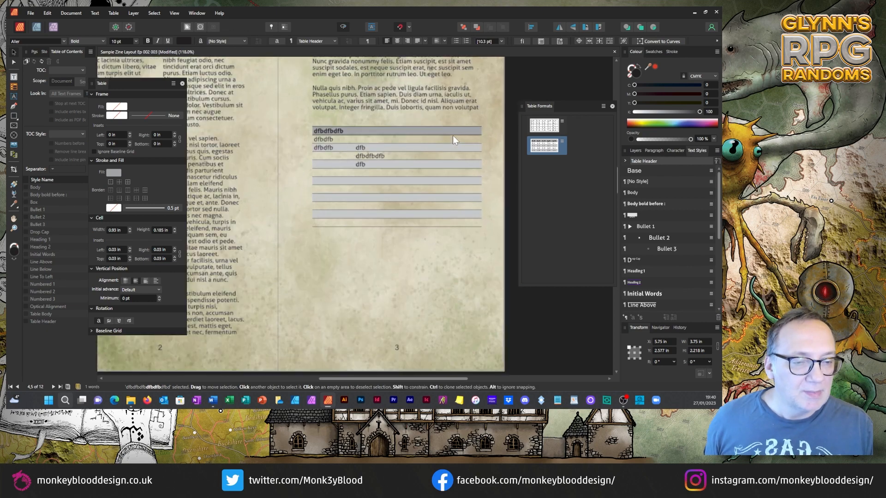
{"action": "scroll", "coordinate": [444, 132], "scroll_direction": "down", "scroll_amount": 4}
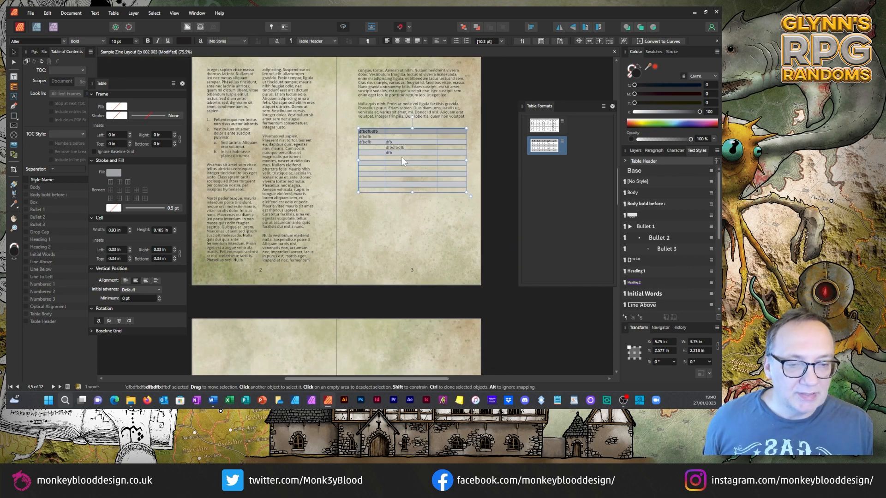
{"action": "left_click_drag", "start_coordinate": [399, 155], "coordinate": [245, 230]}
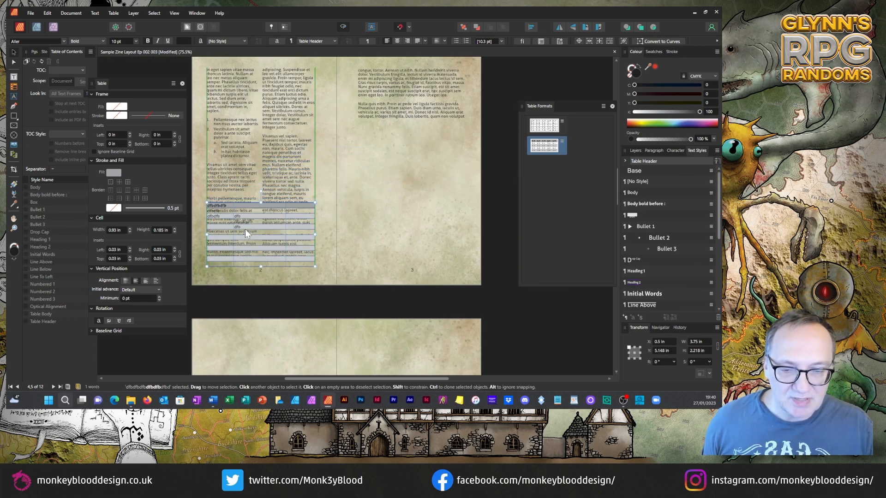
{"action": "left_click", "coordinate": [342, 210]}
Turn off preview mode and align the table with the bottom of page 2's text frame, at Y about 5.03 in.
{"action": "left_click", "coordinate": [343, 26]}
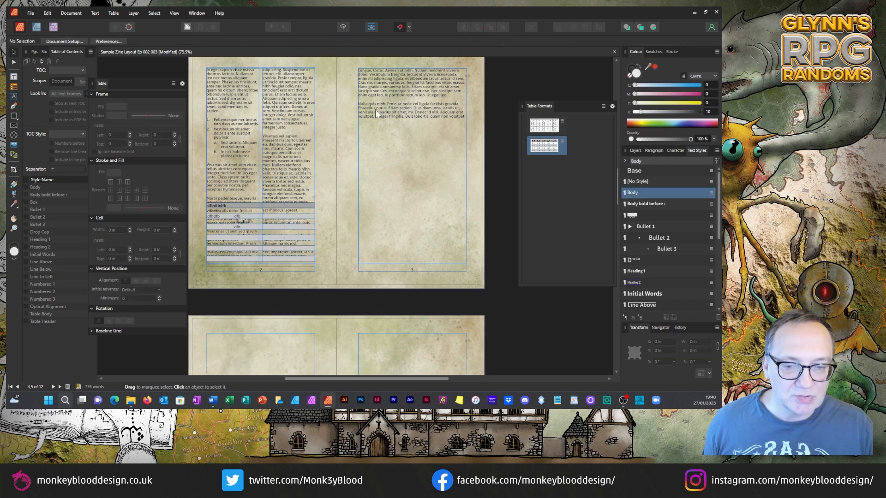
{"action": "scroll", "coordinate": [391, 134], "scroll_direction": "down", "scroll_amount": 2}
{"action": "scroll", "coordinate": [297, 188], "scroll_direction": "up", "scroll_amount": 3}
{"action": "left_click", "coordinate": [369, 167]}
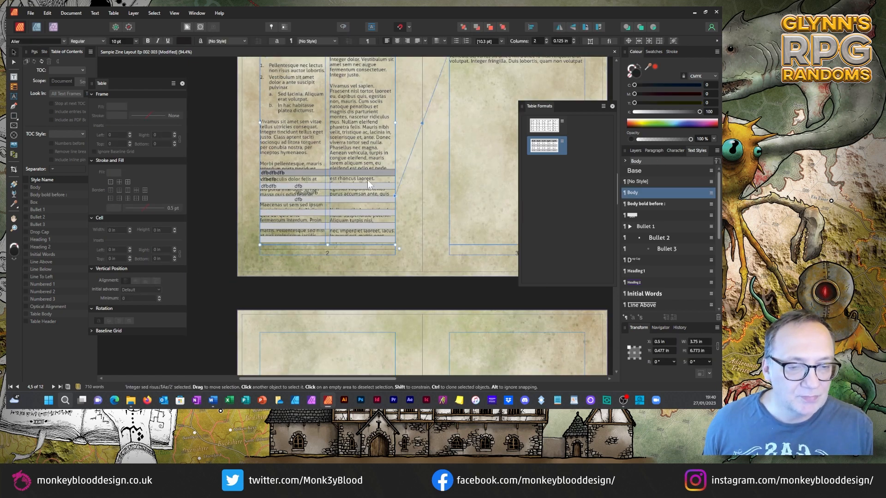
{"action": "left_click", "coordinate": [367, 180]}
{"action": "mouse_move", "coordinate": [372, 201]}
{"action": "left_mouse_down"}
{"action": "mouse_move", "coordinate": [361, 158]}
{"action": "mouse_move", "coordinate": [356, 196]}
{"action": "left_mouse_up"}
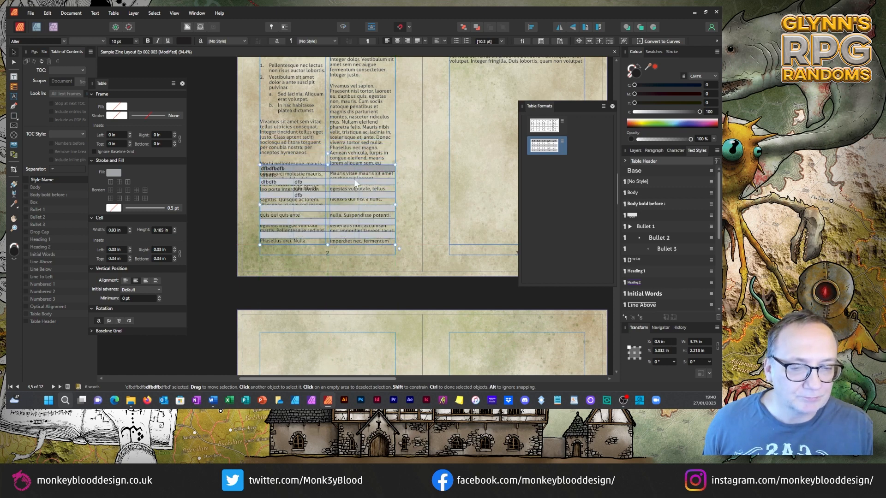
Set the table's text wrap style to Jump so the page 2 body text flows clear of it.
{"action": "left_click", "coordinate": [95, 13]}
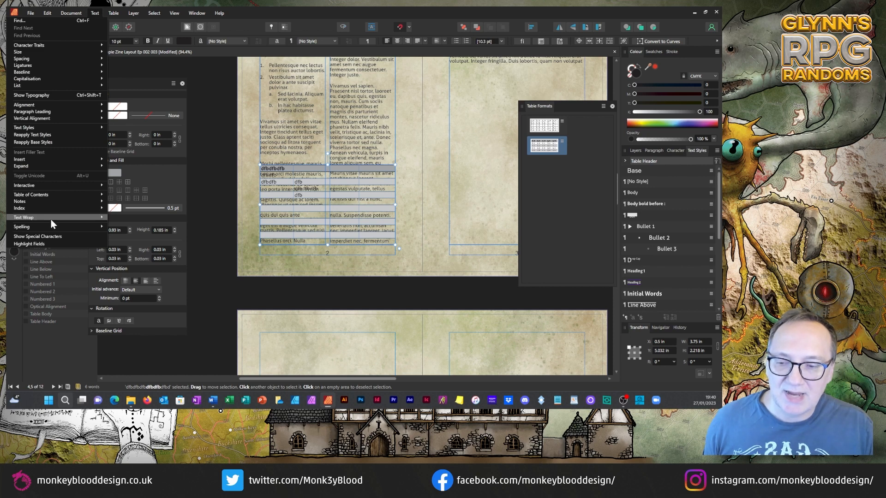
{"action": "mouse_move", "coordinate": [77, 218]}
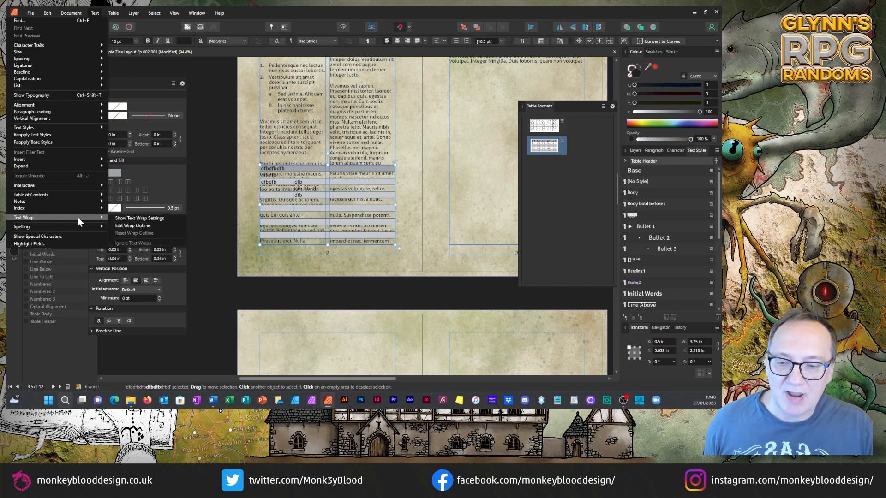
{"action": "left_click", "coordinate": [137, 218]}
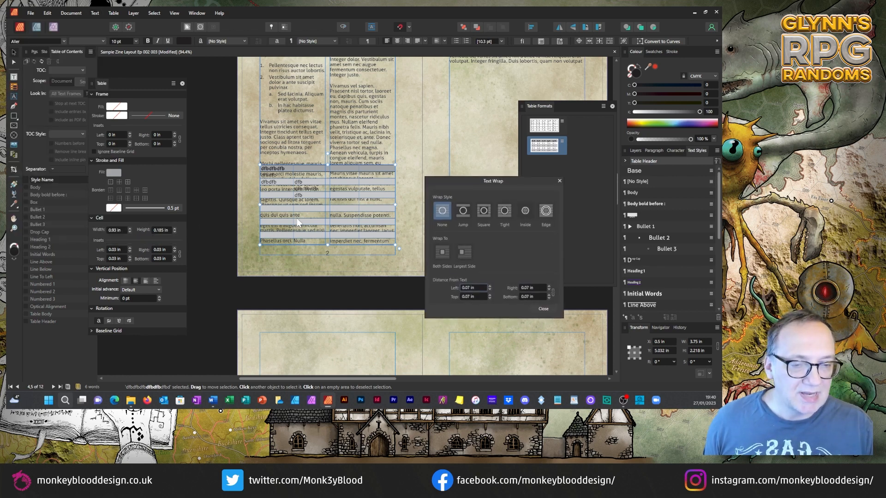
{"action": "left_click", "coordinate": [464, 212]}
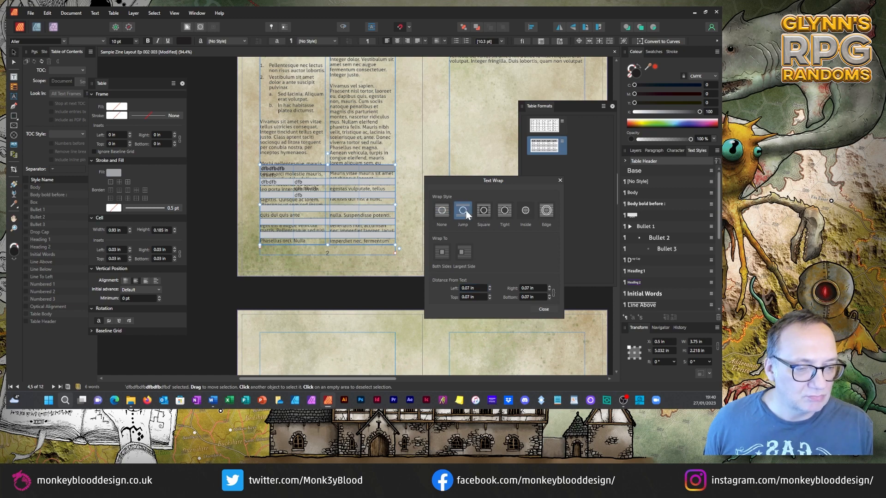
{"action": "left_click", "coordinate": [543, 309]}
{"action": "scroll", "coordinate": [436, 179], "scroll_direction": "down", "scroll_amount": 2}
{"action": "scroll", "coordinate": [436, 179], "scroll_direction": "up", "scroll_amount": 1}
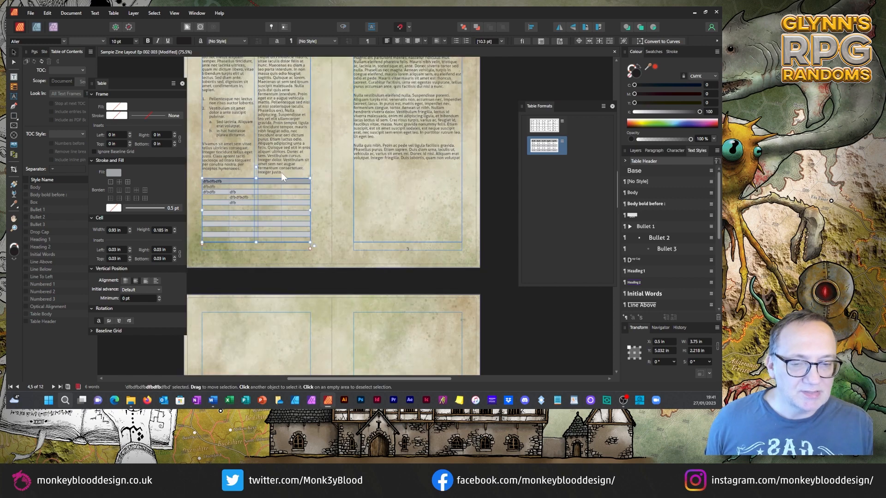
Deselect the table and turn preview mode back on to examine the wrapped text on the spread.
{"action": "left_click", "coordinate": [492, 192]}
{"action": "scroll", "coordinate": [270, 181], "scroll_direction": "up", "scroll_amount": 1}
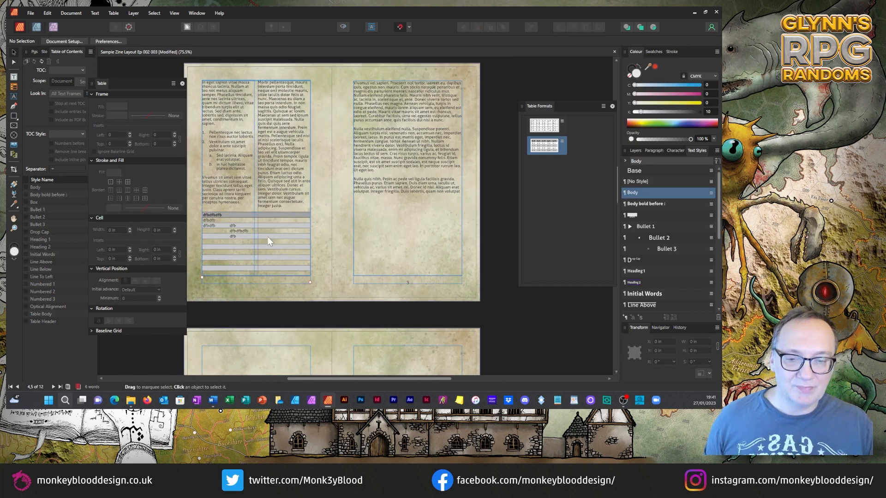
{"action": "left_click", "coordinate": [342, 26]}
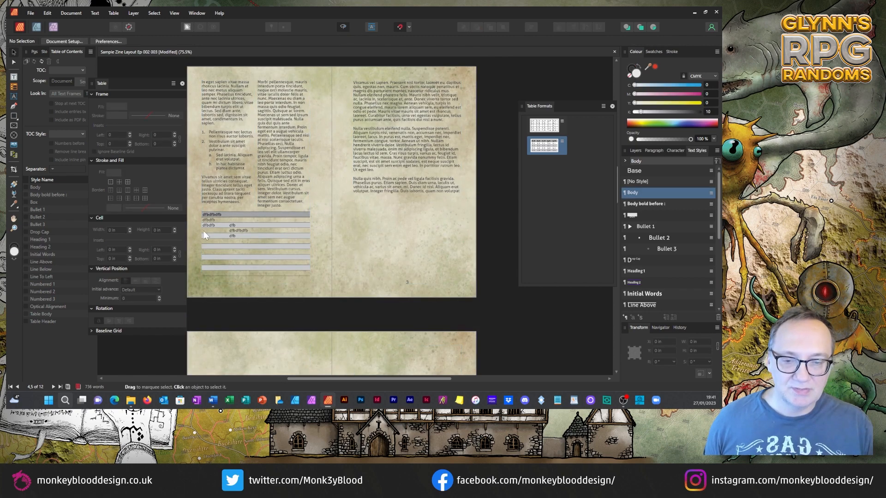
{"action": "scroll", "coordinate": [212, 227], "scroll_direction": "up", "scroll_amount": 2}
{"action": "scroll", "coordinate": [303, 173], "scroll_direction": "down", "scroll_amount": 2}
Place a copy of the table level with the original at the bottom of page 3, at X 5.75 in.
{"action": "left_click_drag", "start_coordinate": [313, 214], "coordinate": [428, 209]}
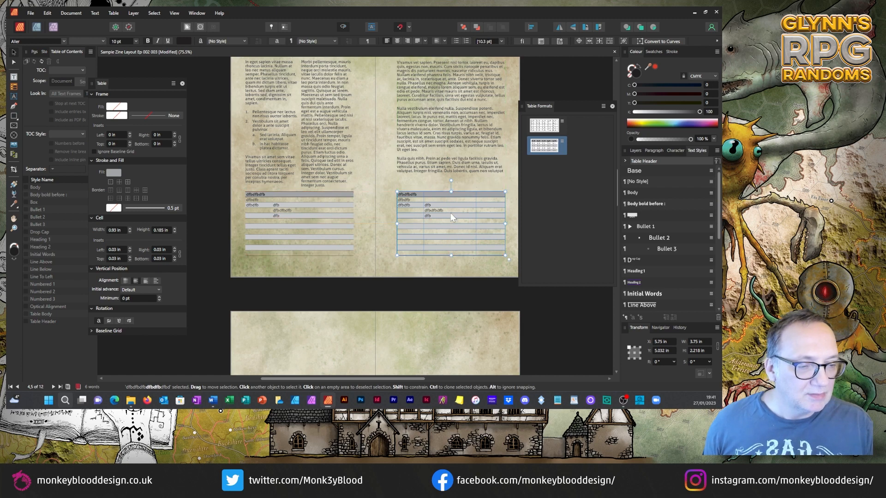
{"action": "scroll", "coordinate": [307, 218], "scroll_direction": "down", "scroll_amount": 1}
{"action": "scroll", "coordinate": [398, 225], "scroll_direction": "up", "scroll_amount": 1}
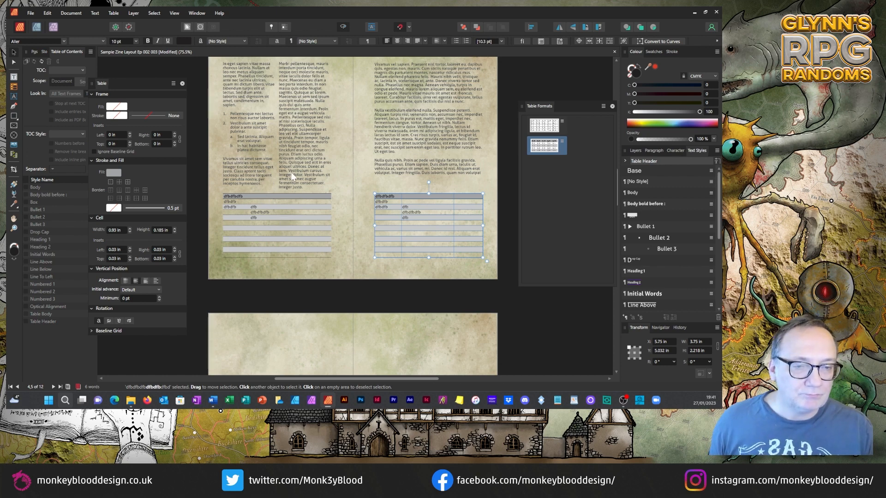
{"action": "scroll", "coordinate": [289, 171], "scroll_direction": "up", "scroll_amount": 1}
{"action": "scroll", "coordinate": [289, 171], "scroll_direction": "up", "scroll_amount": 1}
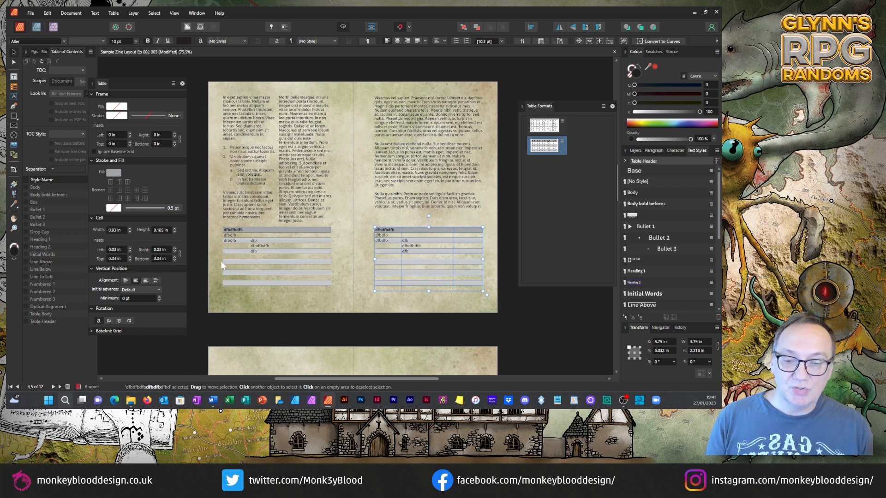
Select the page 2 table's header cell, review the Header settings of Format 1, and close the format editor without changes.
{"action": "left_click", "coordinate": [236, 233]}
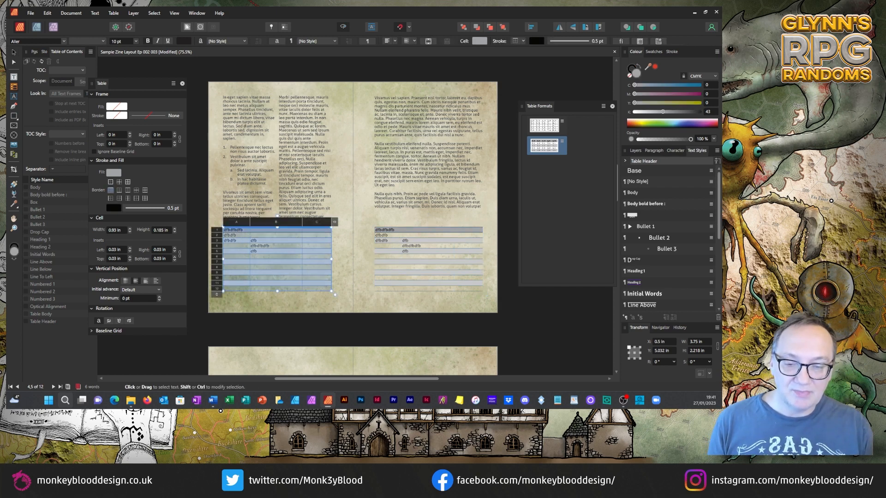
{"action": "double_click", "coordinate": [233, 230]}
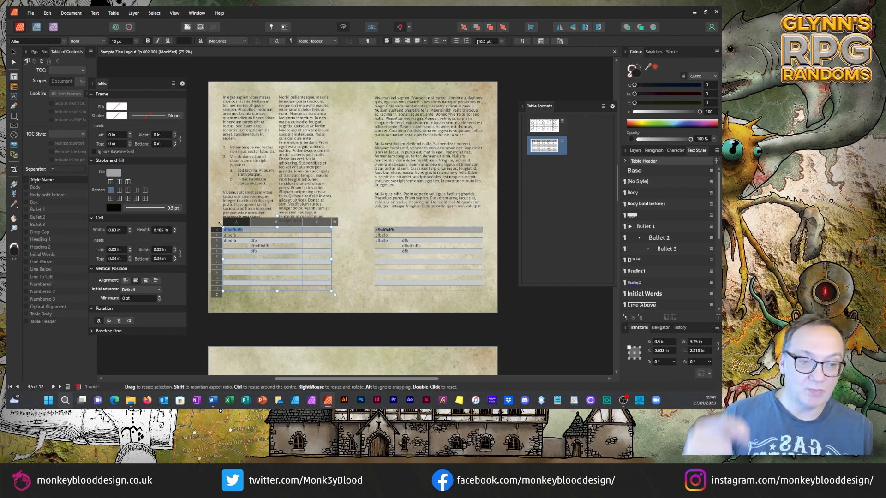
{"action": "left_click", "coordinate": [562, 141]}
{"action": "left_click", "coordinate": [514, 148]}
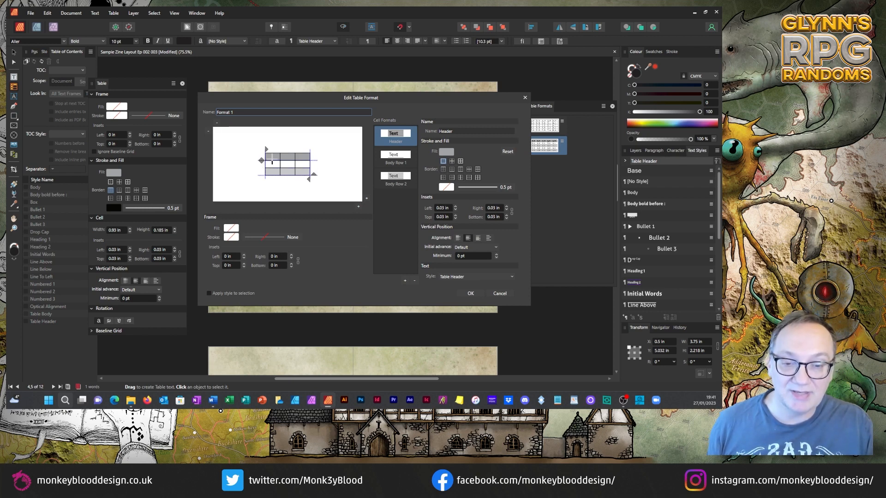
{"action": "left_click", "coordinate": [499, 297]}
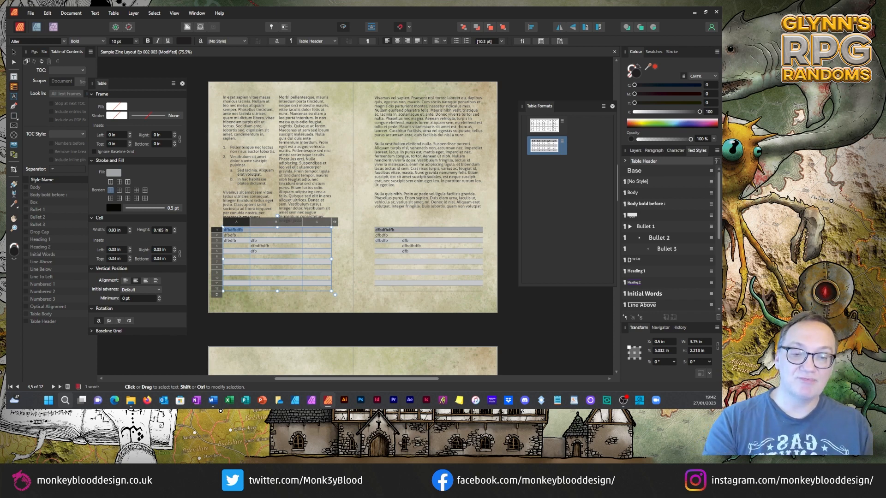
{"action": "left_click", "coordinate": [14, 54]}
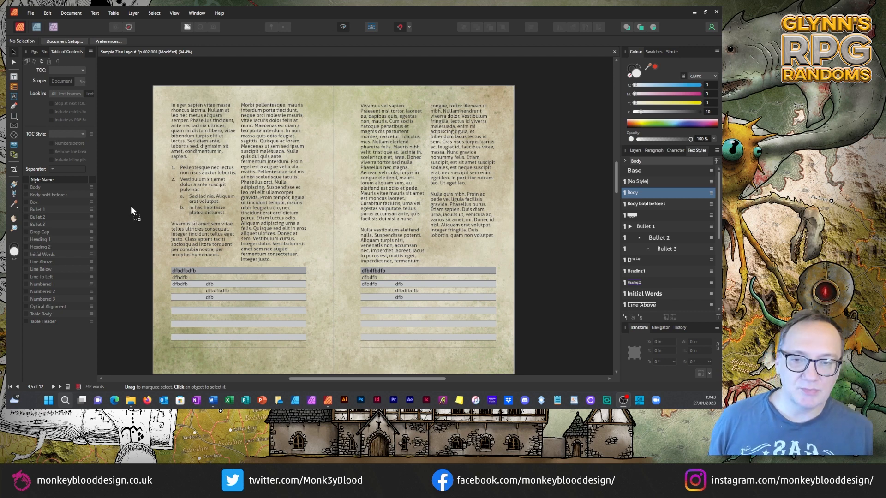
Place the cloudy sky photo on page 2, scaled down to about 3.02 in wide, at X 0.5 in and Y 0.5 in.
{"action": "left_click", "coordinate": [138, 90]}
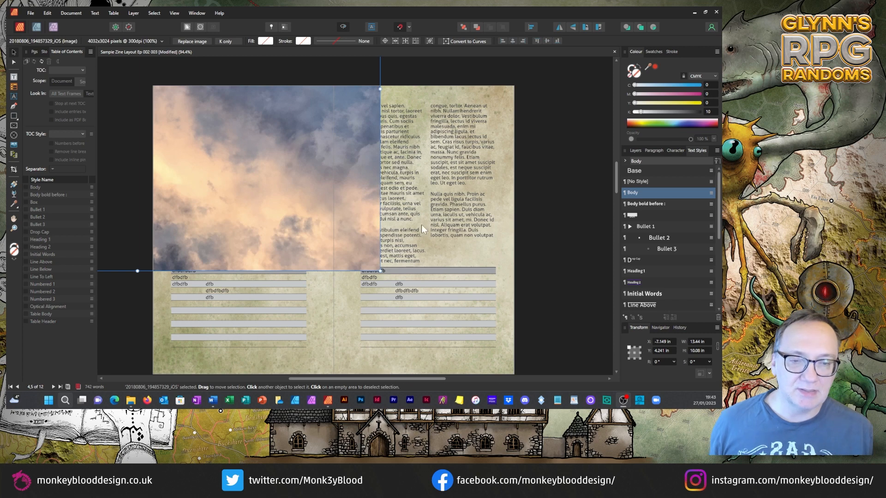
{"action": "left_click_drag", "start_coordinate": [382, 271], "coordinate": [199, 86]}
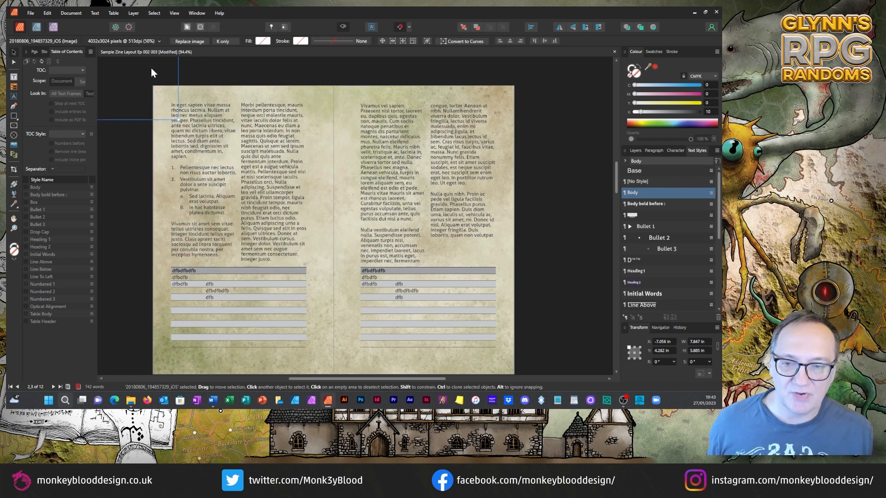
{"action": "left_click_drag", "start_coordinate": [147, 68], "coordinate": [427, 249]}
{"action": "left_click_drag", "start_coordinate": [470, 92], "coordinate": [304, 234]}
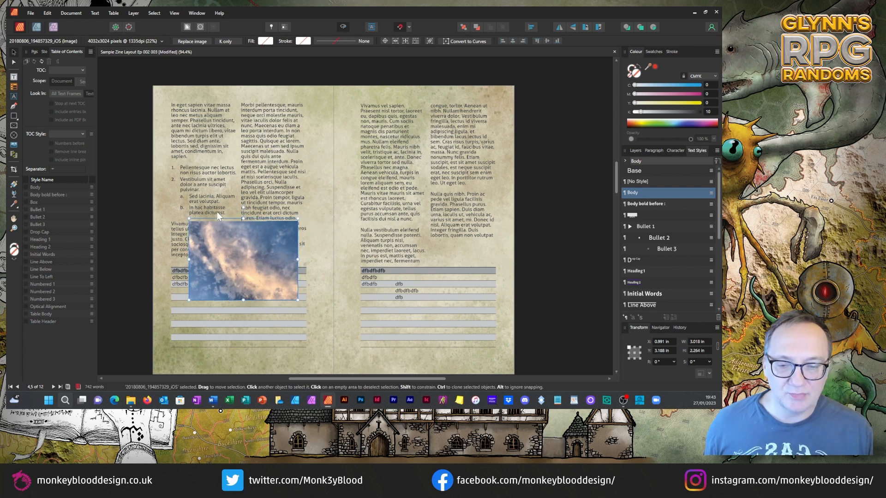
{"action": "left_click_drag", "start_coordinate": [217, 242], "coordinate": [195, 122]}
Turn off preview mode, move the photo aside, and lower the top edge of page 2's text frame to the top margin.
{"action": "left_click", "coordinate": [344, 26]}
{"action": "scroll", "coordinate": [157, 80], "scroll_direction": "up", "scroll_amount": 6}
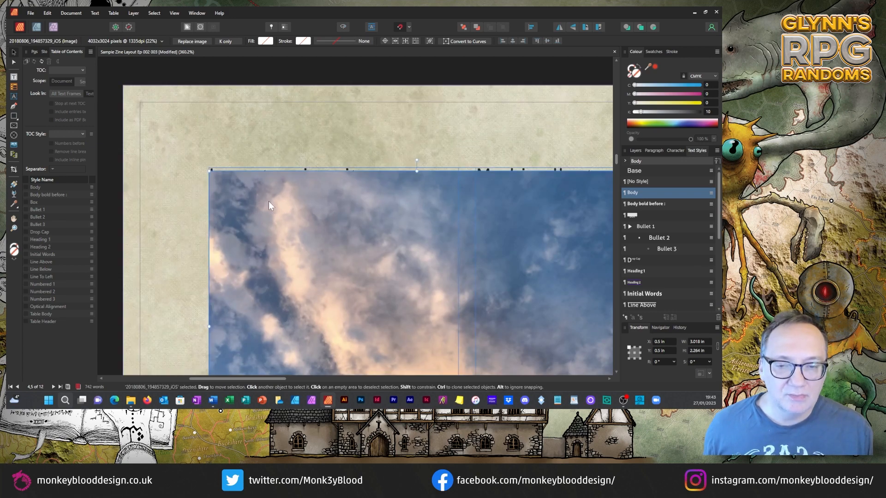
{"action": "left_click_drag", "start_coordinate": [268, 201], "coordinate": [411, 323]}
{"action": "left_click", "coordinate": [310, 188]}
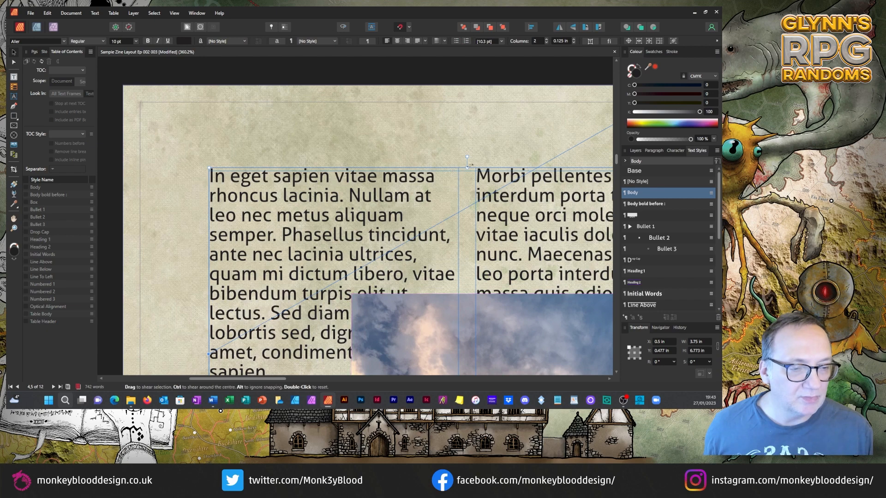
{"action": "left_click_drag", "start_coordinate": [467, 167], "coordinate": [468, 172]}
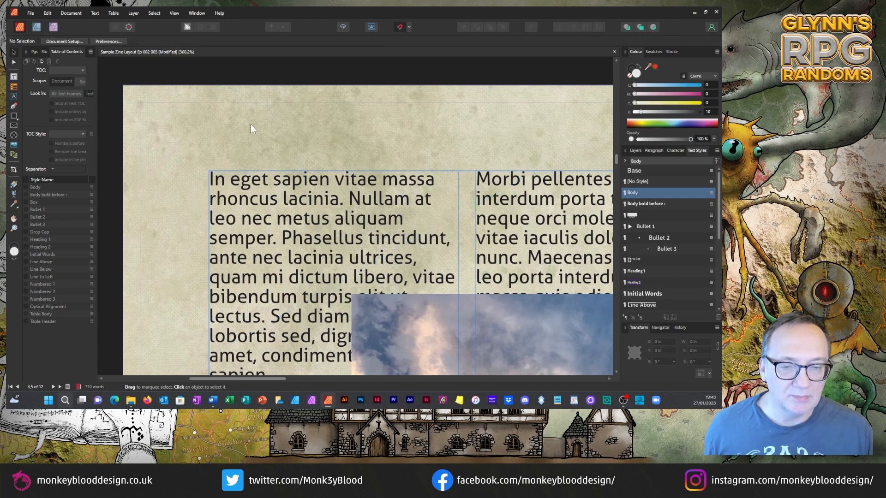
Move the sky photo to the top corner of page 2's text frame and enlarge it to the frame's 3.75 in width.
{"action": "scroll", "coordinate": [250, 124], "scroll_direction": "down", "scroll_amount": 5}
{"action": "left_click", "coordinate": [357, 215]}
{"action": "left_click_drag", "start_coordinate": [357, 215], "coordinate": [314, 180]}
{"action": "left_click_drag", "start_coordinate": [375, 239], "coordinate": [406, 266]}
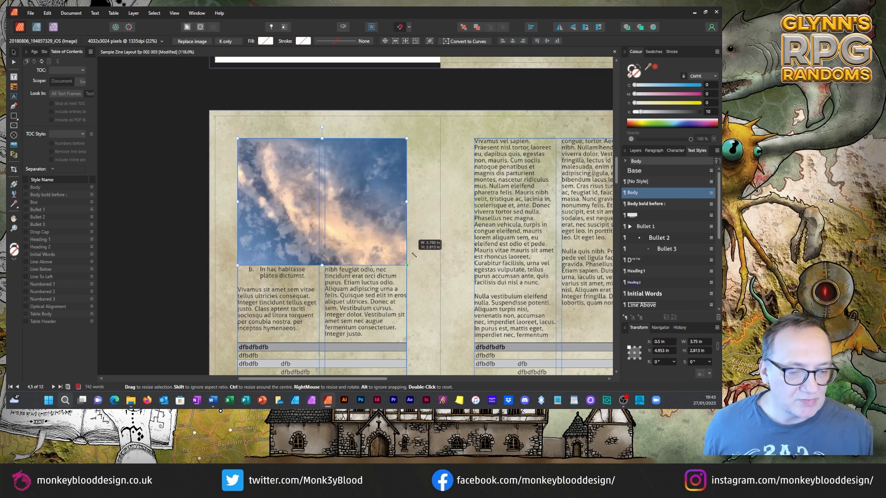
{"action": "left_click", "coordinate": [168, 137]}
{"action": "scroll", "coordinate": [211, 131], "scroll_direction": "down", "scroll_amount": 2}
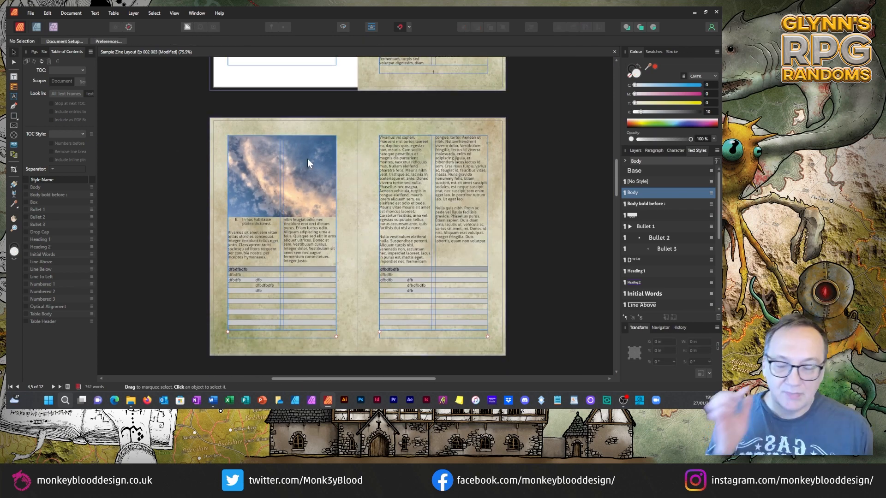
Set the sky photo's text wrap style to Jump.
{"action": "left_click", "coordinate": [304, 144]}
{"action": "left_click", "coordinate": [95, 13]}
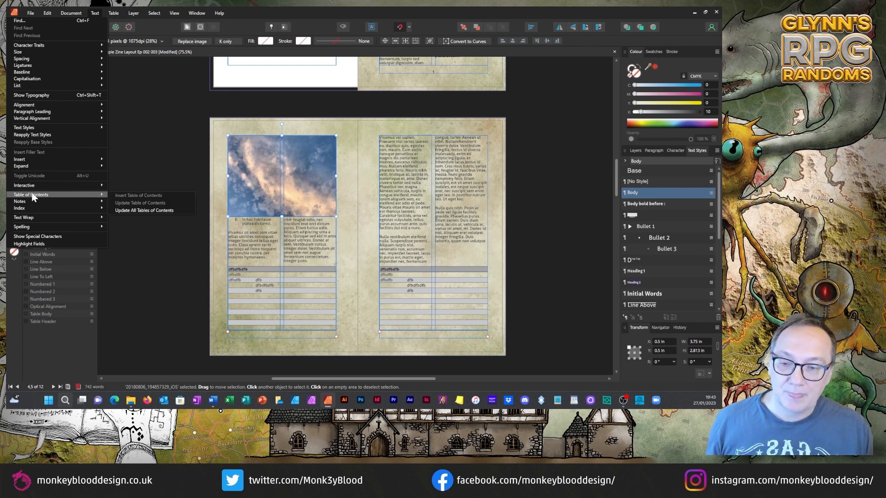
{"action": "mouse_move", "coordinate": [28, 217]}
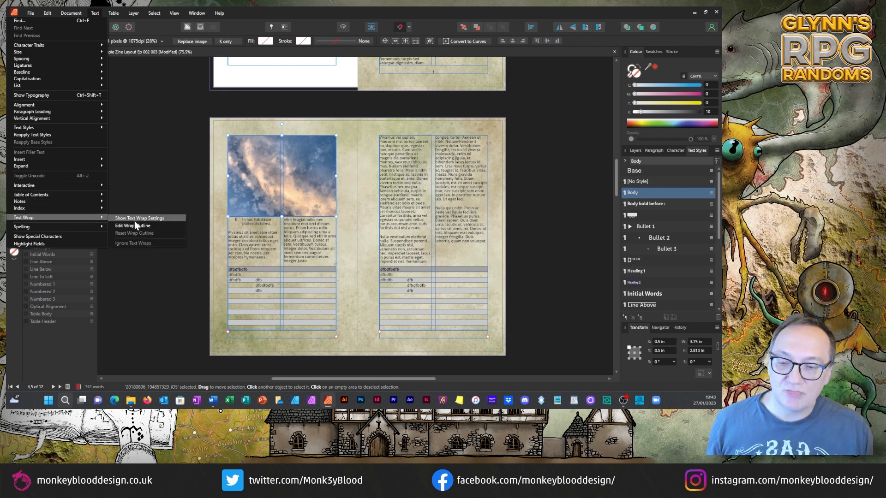
{"action": "left_click", "coordinate": [134, 219]}
{"action": "left_click", "coordinate": [464, 212]}
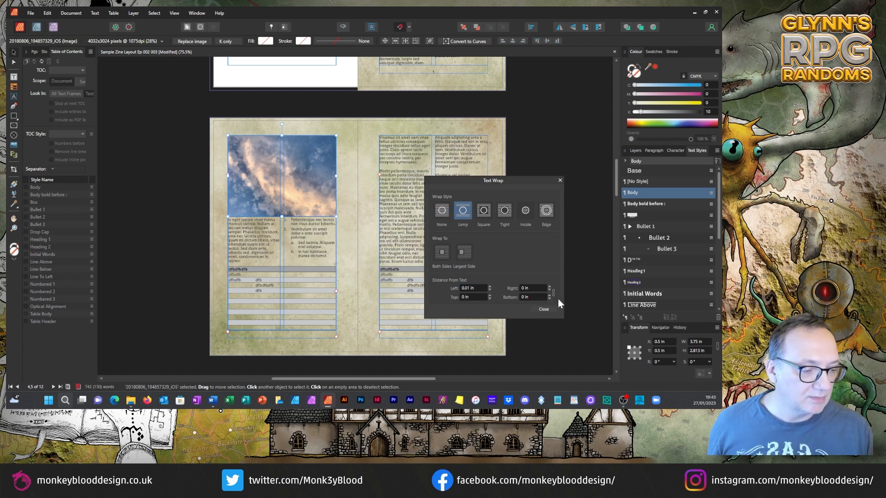
Set the photo's distance from text to 0.03 in on all four sides and close the text wrap settings.
{"action": "left_click", "coordinate": [490, 287]}
{"action": "left_click", "coordinate": [490, 287]}
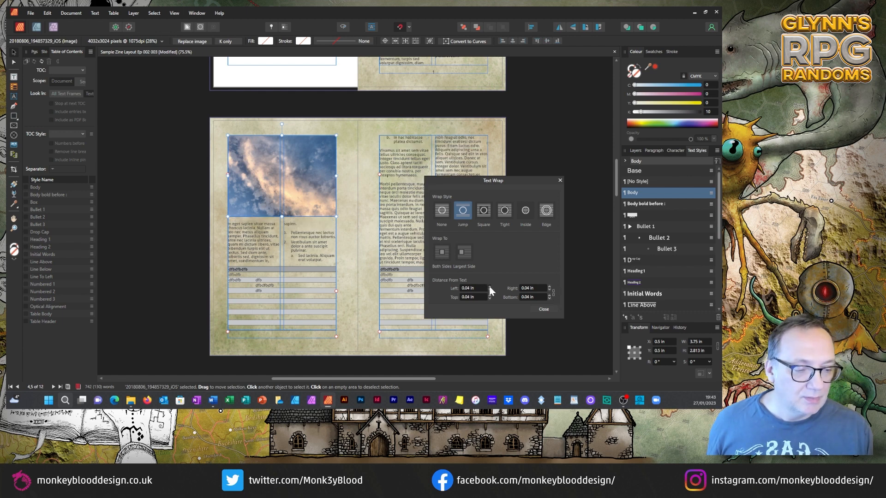
{"action": "left_click", "coordinate": [490, 287]}
{"action": "left_click", "coordinate": [490, 287]}
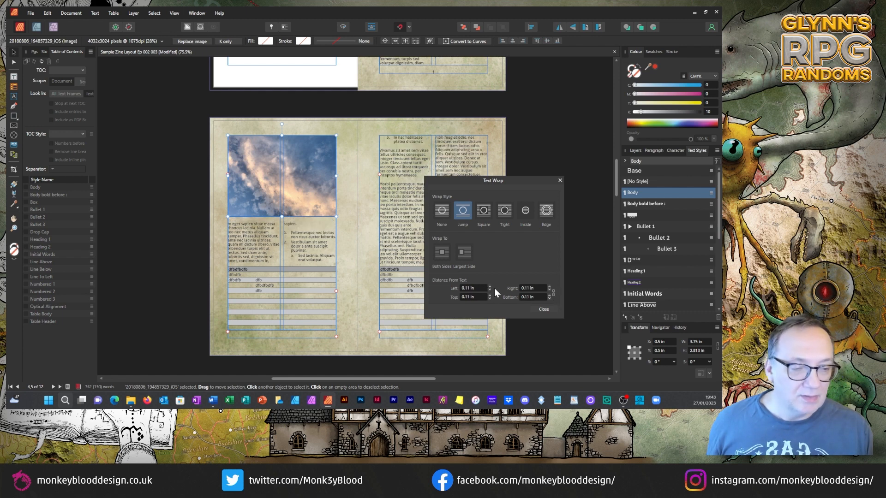
{"action": "left_click", "coordinate": [490, 287]}
{"action": "left_click", "coordinate": [490, 291]}
{"action": "left_click", "coordinate": [490, 290]}
{"action": "left_click", "coordinate": [490, 290]}
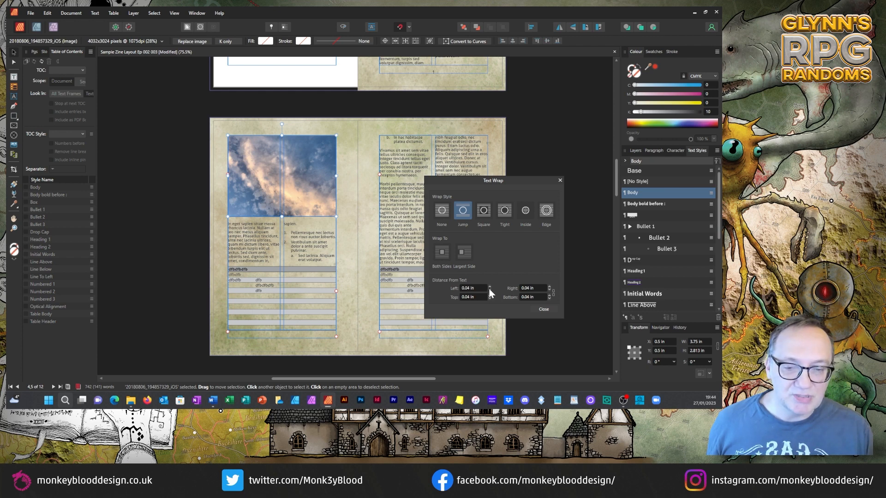
{"action": "left_click", "coordinate": [490, 290]}
{"action": "left_click", "coordinate": [490, 290]}
{"action": "left_click", "coordinate": [490, 287]}
{"action": "left_click", "coordinate": [490, 286]}
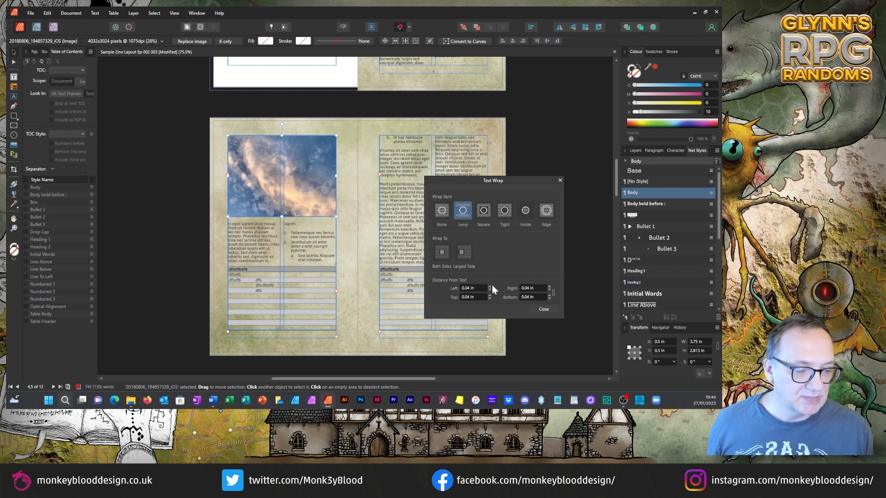
{"action": "left_click", "coordinate": [490, 290]}
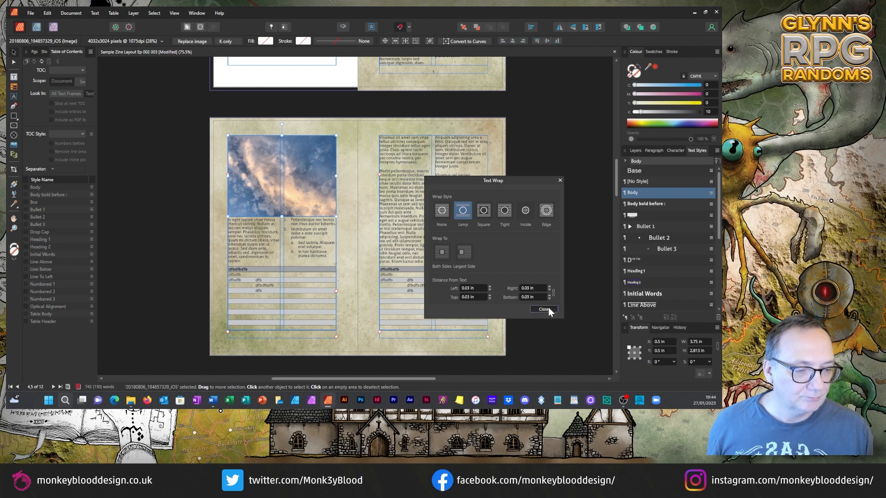
{"action": "left_click", "coordinate": [548, 309]}
Turn preview mode on and give the sky photo a black 4.7 pt stroke aligned to the inside.
{"action": "left_click", "coordinate": [536, 175]}
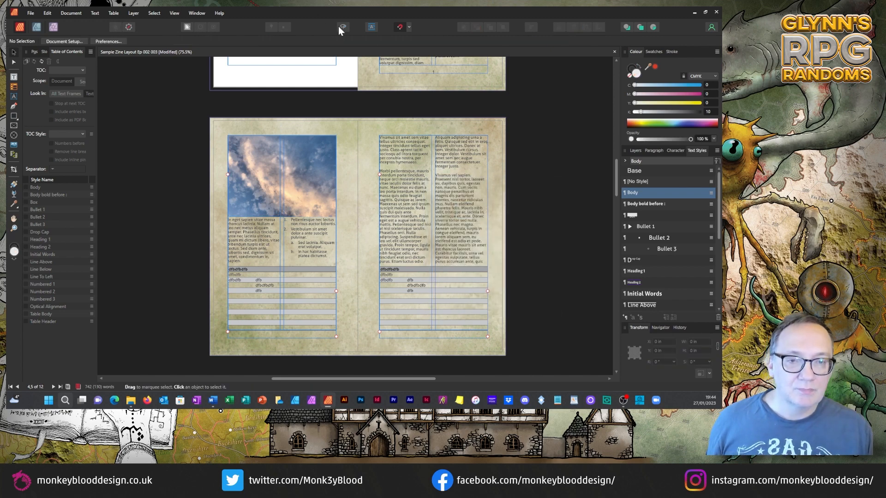
{"action": "scroll", "coordinate": [234, 186], "scroll_direction": "up", "scroll_amount": 2}
{"action": "left_click", "coordinate": [351, 160]}
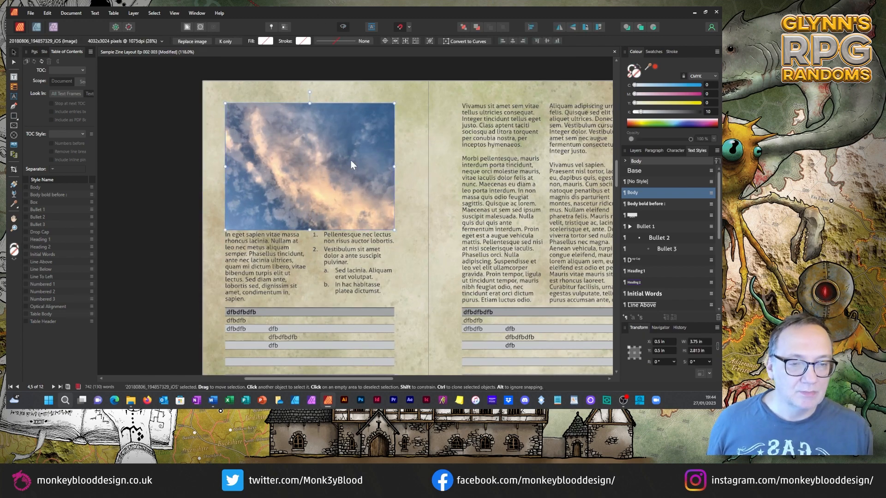
{"action": "left_click", "coordinate": [303, 42]}
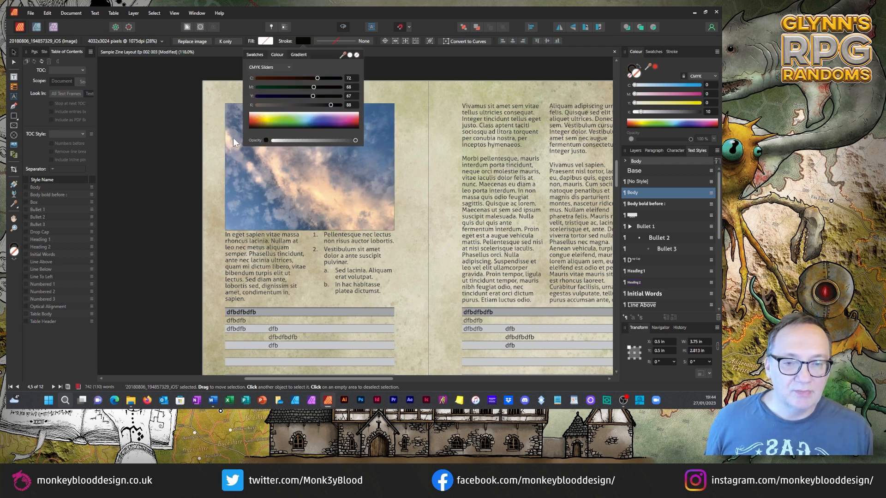
{"action": "left_click", "coordinate": [363, 41]}
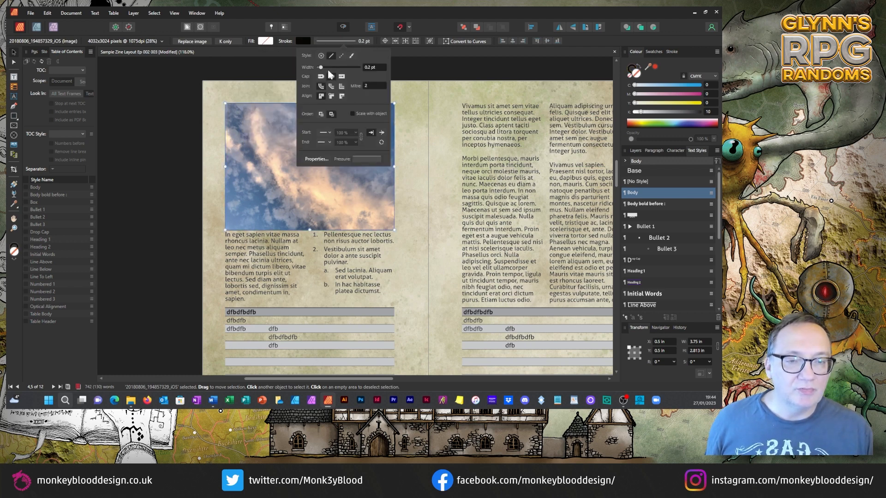
{"action": "left_click_drag", "start_coordinate": [322, 69], "coordinate": [332, 68]}
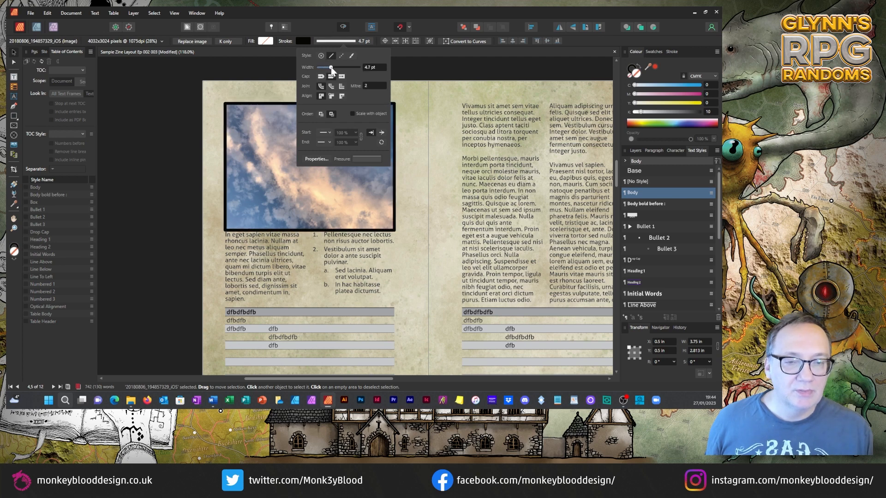
{"action": "left_click", "coordinate": [331, 96]}
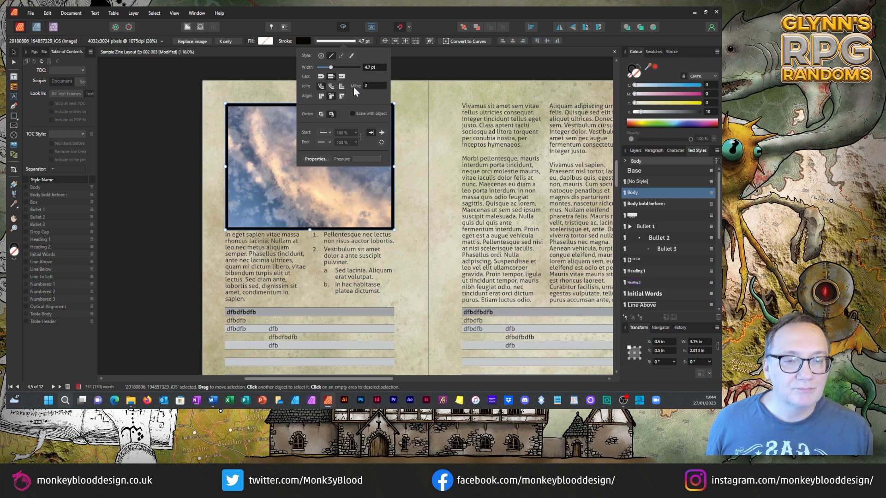
Examine the outlined photo on the spread and delete it from page 2.
{"action": "left_click", "coordinate": [167, 142]}
{"action": "scroll", "coordinate": [255, 139], "scroll_direction": "down", "scroll_amount": 2}
{"action": "scroll", "coordinate": [285, 156], "scroll_direction": "up", "scroll_amount": 1}
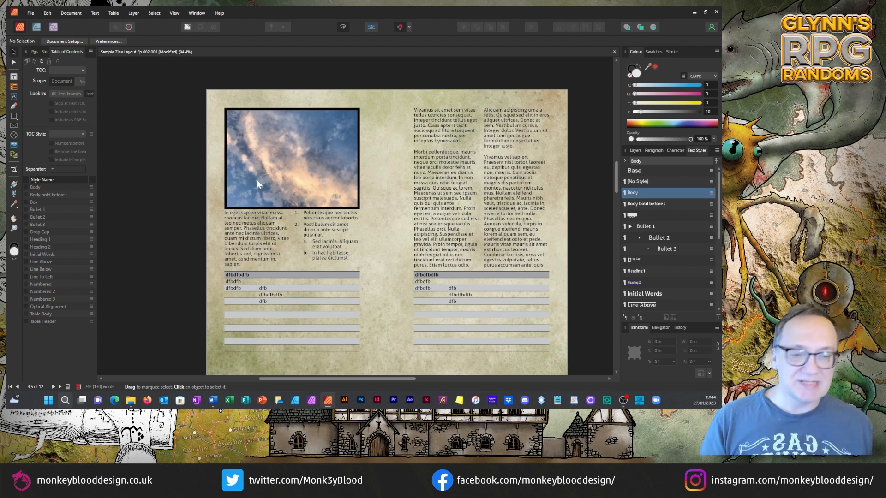
{"action": "left_click", "coordinate": [271, 140]}
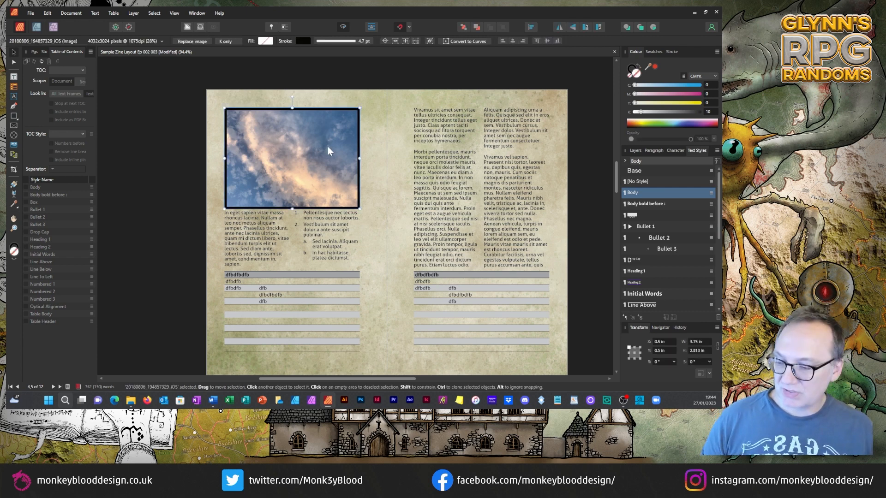
{"action": "key", "text": "Delete"}
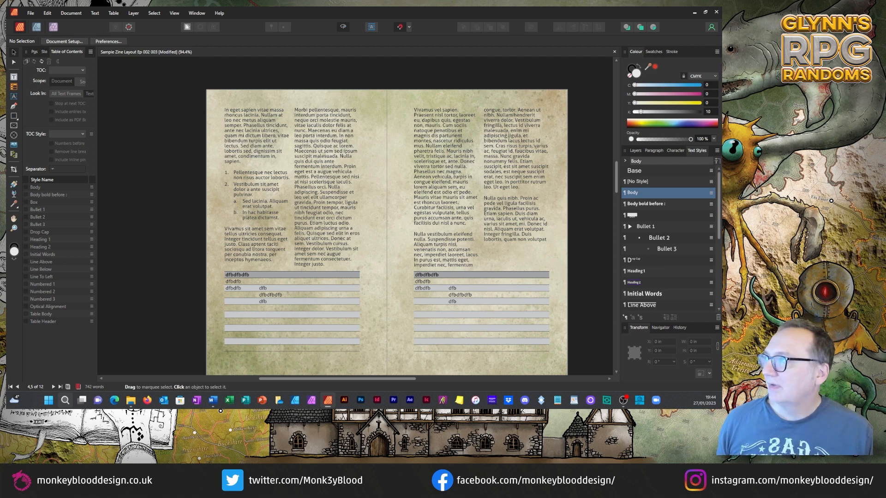
Place the Doomshield image over page 2's text columns, scaled to about 2.16 in wide, at about X 1.29 in and Y 1.14 in.
{"action": "left_click", "coordinate": [183, 131]}
{"action": "left_click_drag", "start_coordinate": [290, 118], "coordinate": [442, 236]}
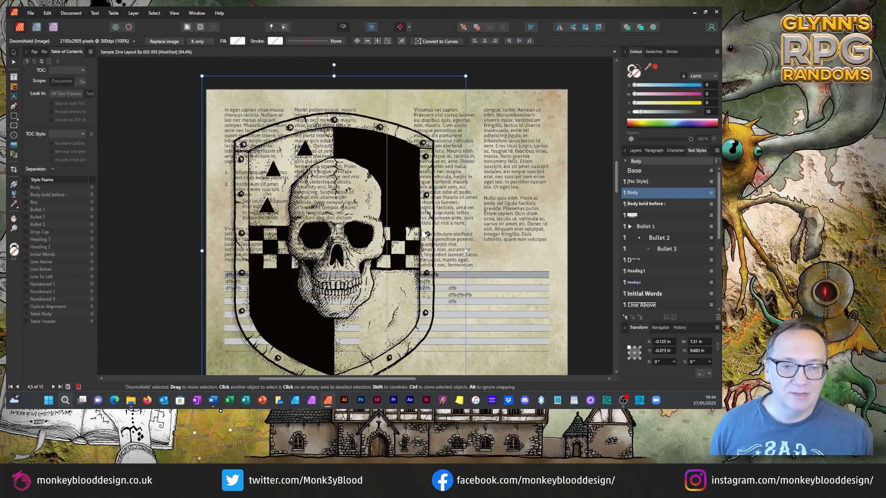
{"action": "left_click_drag", "start_coordinate": [467, 75], "coordinate": [280, 321]}
{"action": "left_click_drag", "start_coordinate": [238, 345], "coordinate": [347, 185]}
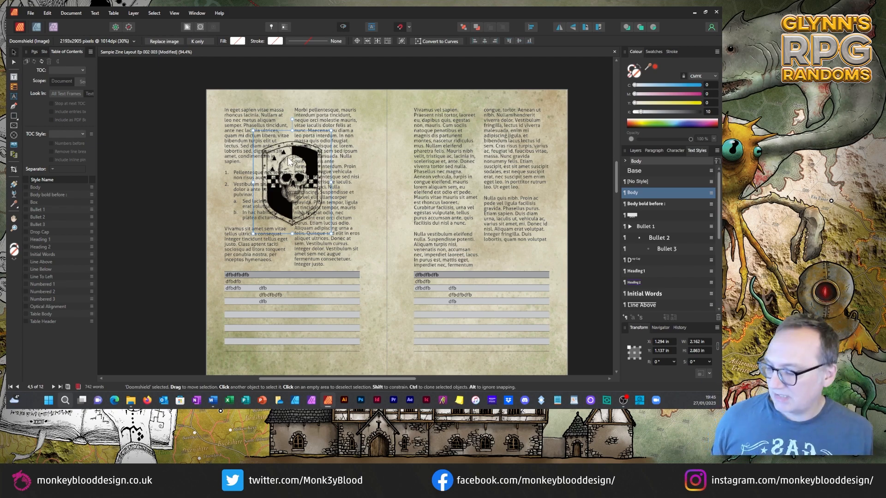
{"action": "scroll", "coordinate": [283, 145], "scroll_direction": "up", "scroll_amount": 5}
{"action": "scroll", "coordinate": [283, 146], "scroll_direction": "down", "scroll_amount": 1}
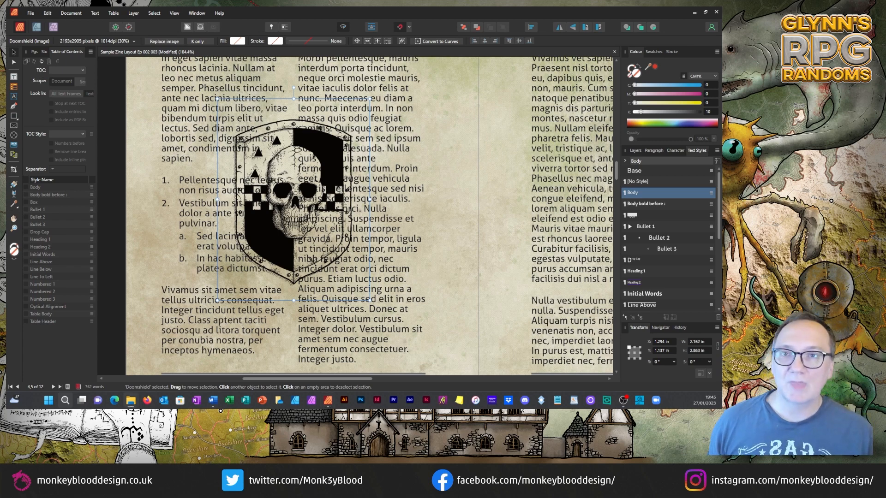
Replace the Doomshield on page 2 with the Doodle - Shield of Lord Fyr image, scaled to about 4.47 in wide at X 0.5 in, Y 0.5 in.
{"action": "mouse_move", "coordinate": [7, 181]}
{"action": "left_mouse_down"}
{"action": "mouse_move", "coordinate": [141, 178]}
{"action": "mouse_move", "coordinate": [132, 92]}
{"action": "left_mouse_up"}
{"action": "scroll", "coordinate": [343, 155], "scroll_direction": "down", "scroll_amount": 11}
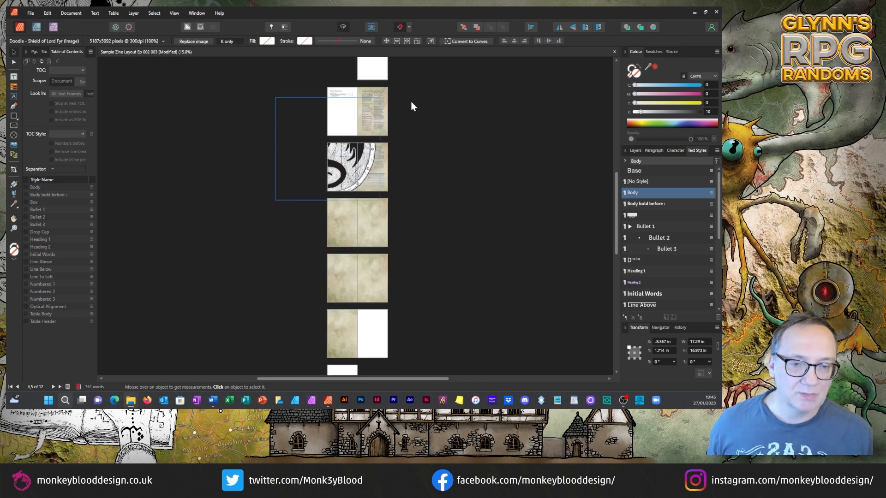
{"action": "left_click", "coordinate": [369, 104]}
{"action": "left_click", "coordinate": [339, 176]}
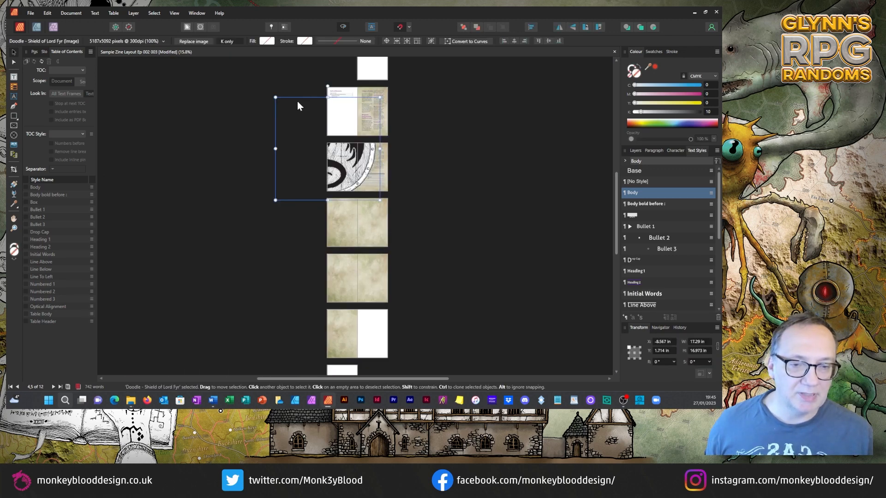
{"action": "left_click_drag", "start_coordinate": [275, 98], "coordinate": [295, 130]}
{"action": "scroll", "coordinate": [351, 156], "scroll_direction": "up", "scroll_amount": 6}
{"action": "left_click", "coordinate": [300, 172]}
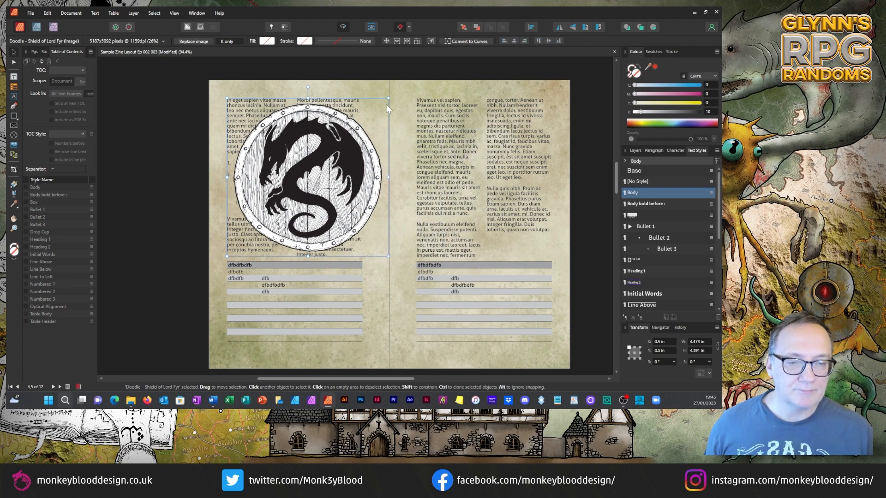
Shrink the dragon shield to about 2.15 in wide and centre it between page 2's text columns, at about X 1.30 in and Y 1.61 in.
{"action": "left_click_drag", "start_coordinate": [390, 97], "coordinate": [319, 167]}
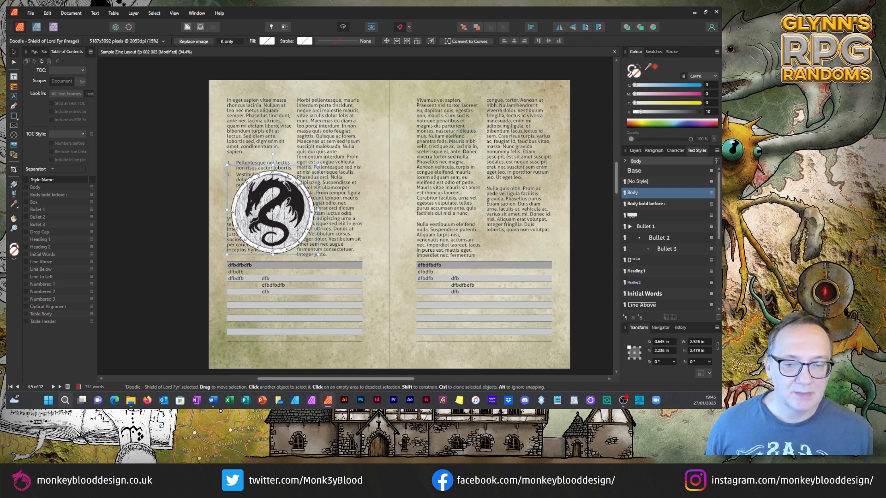
{"action": "left_click_drag", "start_coordinate": [281, 197], "coordinate": [303, 154]}
{"action": "left_click", "coordinate": [178, 127]}
{"action": "scroll", "coordinate": [284, 144], "scroll_direction": "up", "scroll_amount": 3}
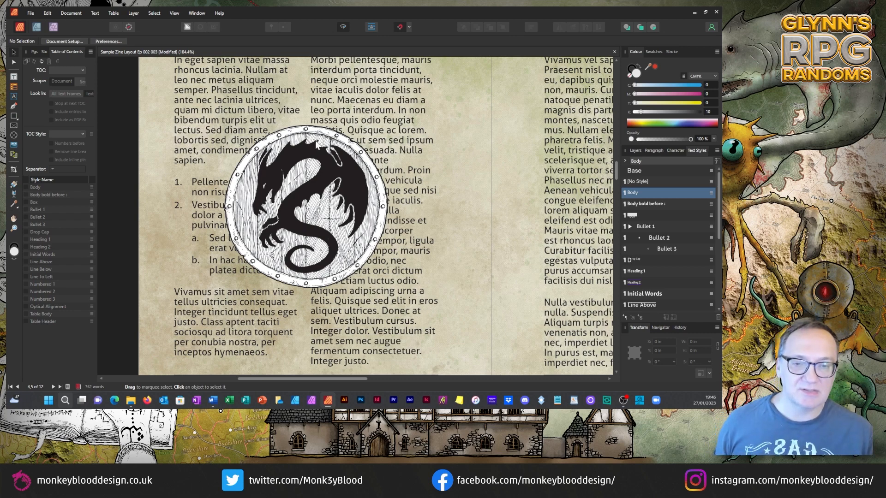
{"action": "left_click", "coordinate": [330, 162]}
{"action": "left_click_drag", "start_coordinate": [395, 119], "coordinate": [369, 145]}
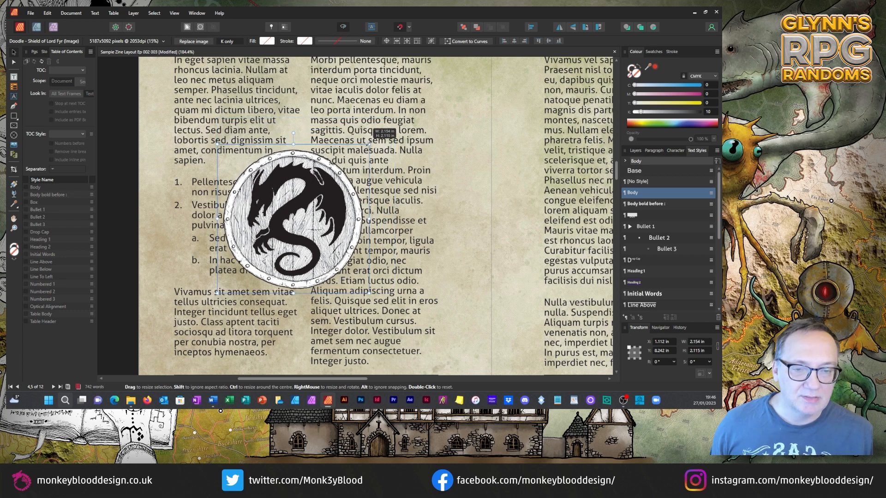
{"action": "left_click_drag", "start_coordinate": [308, 199], "coordinate": [321, 188]}
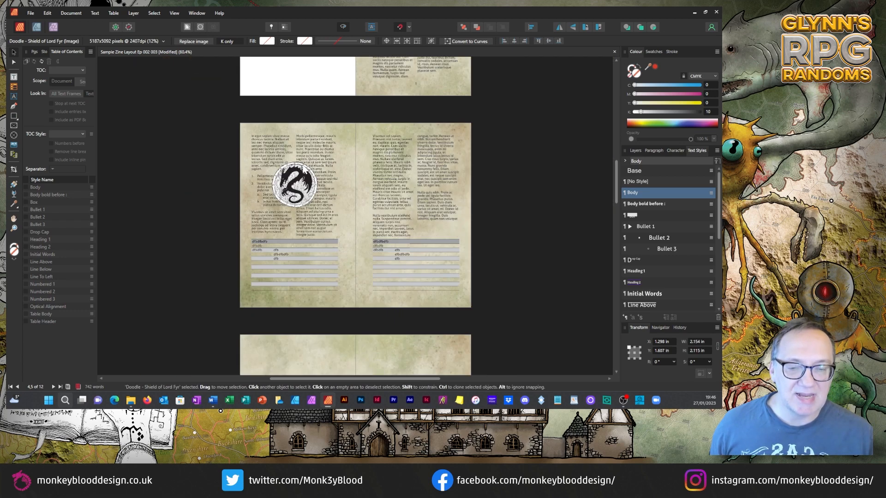
{"action": "scroll", "coordinate": [322, 187], "scroll_direction": "down", "scroll_amount": 5}
{"action": "scroll", "coordinate": [299, 168], "scroll_direction": "up", "scroll_amount": 3}
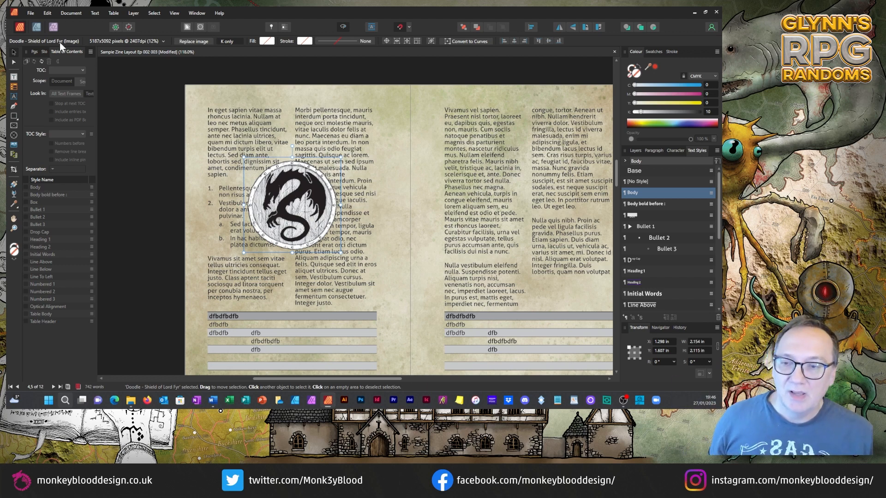
Apply the Tight text wrap style to the dragon shield image.
{"action": "left_click", "coordinate": [95, 13]}
{"action": "mouse_move", "coordinate": [50, 220]}
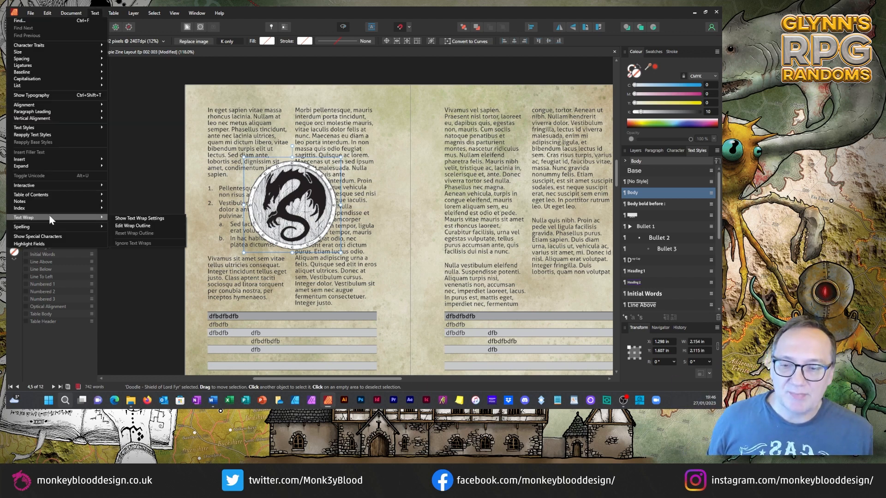
{"action": "left_click", "coordinate": [140, 218]}
{"action": "scroll", "coordinate": [311, 218], "scroll_direction": "up", "scroll_amount": 1}
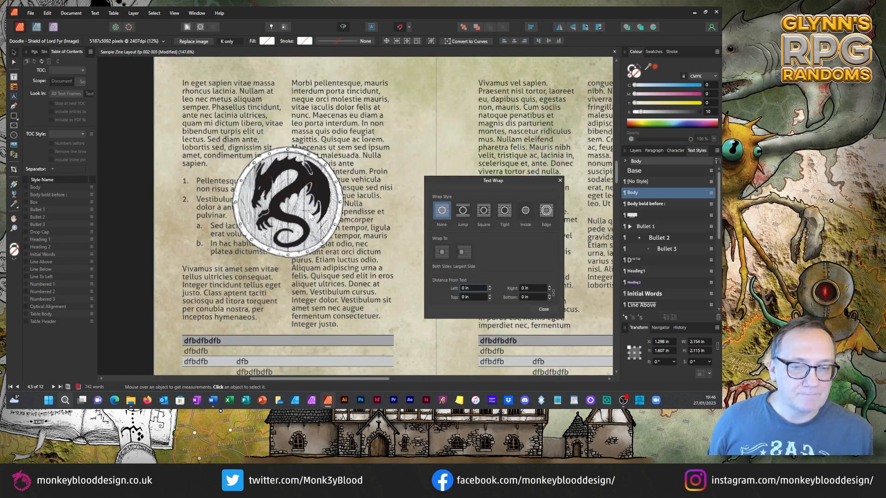
{"action": "scroll", "coordinate": [311, 217], "scroll_direction": "up", "scroll_amount": 1}
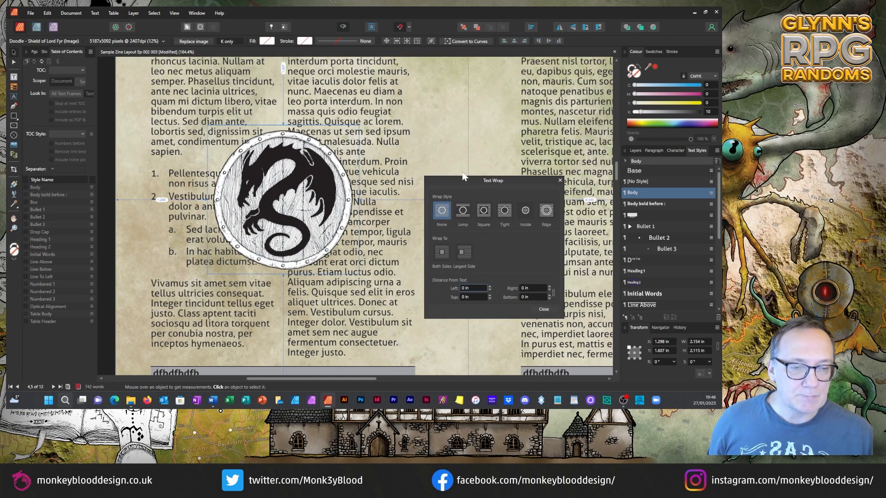
{"action": "left_click", "coordinate": [506, 210]}
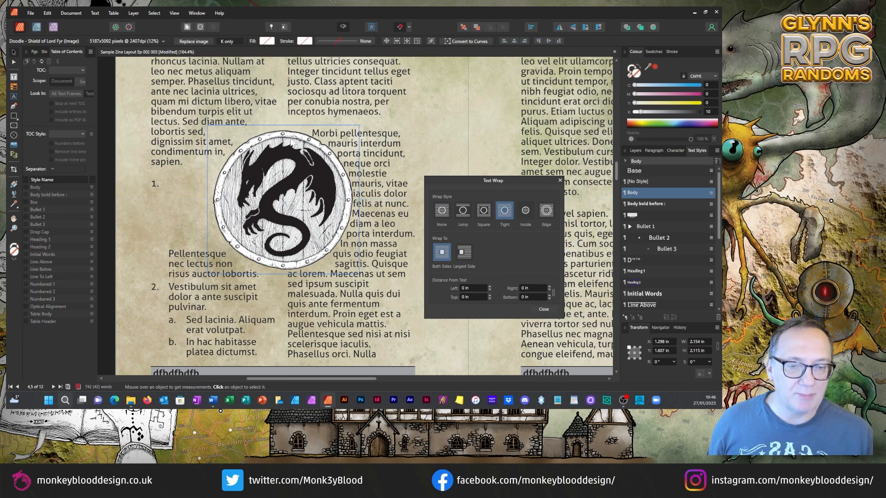
Link the shield's distance-from-text values, set them to 0.06 in on all four sides, and close the text wrap settings.
{"action": "scroll", "coordinate": [287, 138], "scroll_direction": "down", "scroll_amount": 3}
{"action": "scroll", "coordinate": [287, 137], "scroll_direction": "up", "scroll_amount": 2}
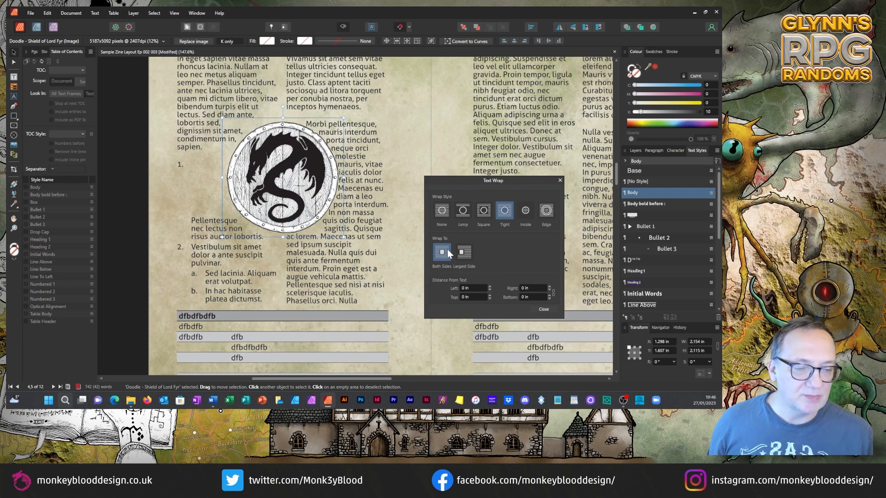
{"action": "left_click", "coordinate": [554, 293]}
{"action": "left_click", "coordinate": [489, 287]}
{"action": "left_click", "coordinate": [490, 287]}
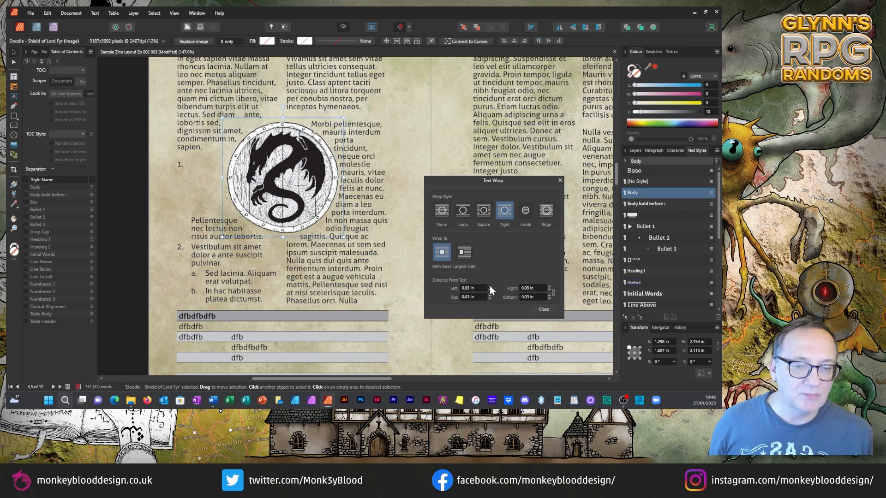
{"action": "left_click", "coordinate": [489, 287]}
{"action": "left_click", "coordinate": [490, 286]}
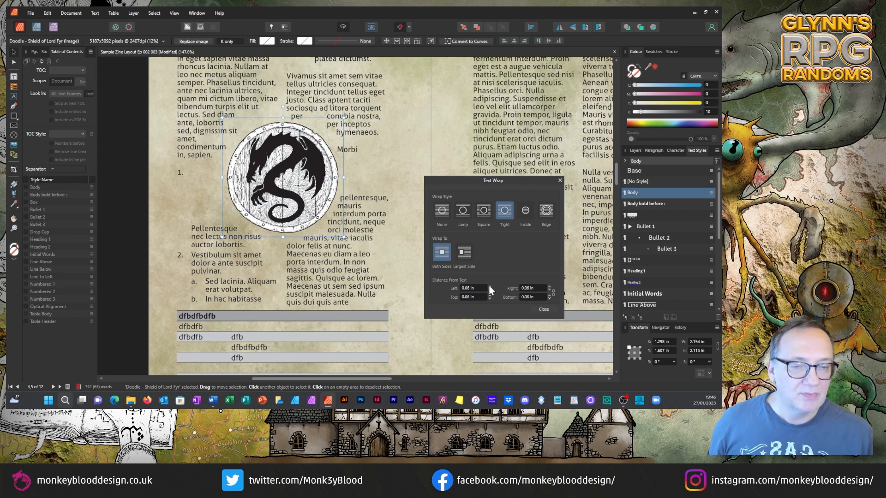
{"action": "left_click", "coordinate": [545, 309]}
Move the dragon shield slightly up between page 2's columns to about Y 1.52 in.
{"action": "scroll", "coordinate": [241, 156], "scroll_direction": "down", "scroll_amount": 3}
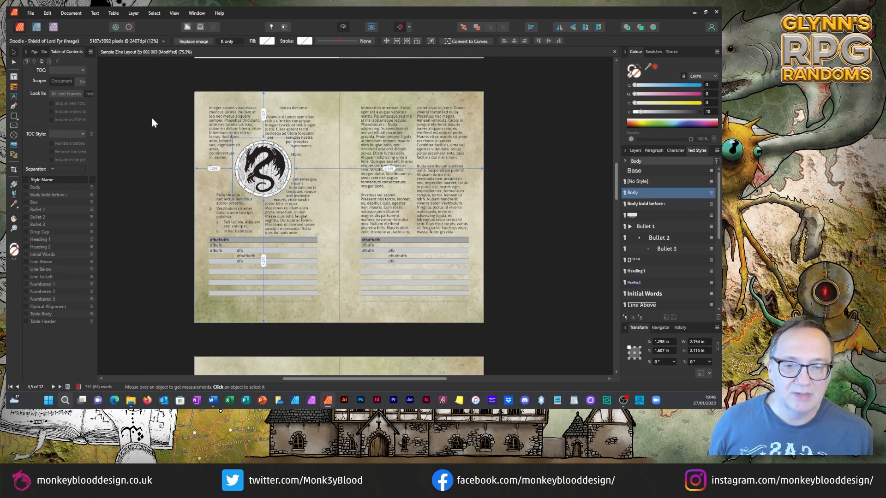
{"action": "left_click", "coordinate": [152, 119]}
{"action": "scroll", "coordinate": [256, 146], "scroll_direction": "up", "scroll_amount": 2}
{"action": "left_click_drag", "start_coordinate": [287, 160], "coordinate": [284, 156]}
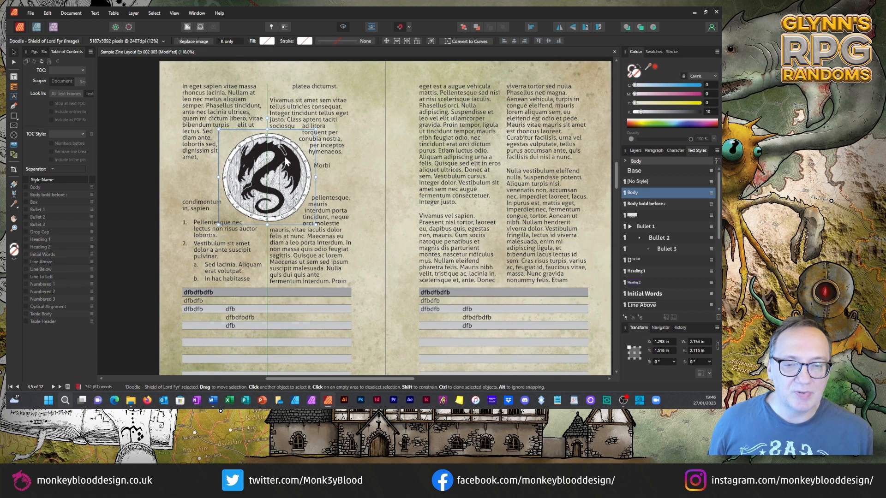
Set page 2's text frame to one column and move the shield to its upper-right corner, at about X 2.5 in and Y 0.24 in.
{"action": "left_click", "coordinate": [297, 102]}
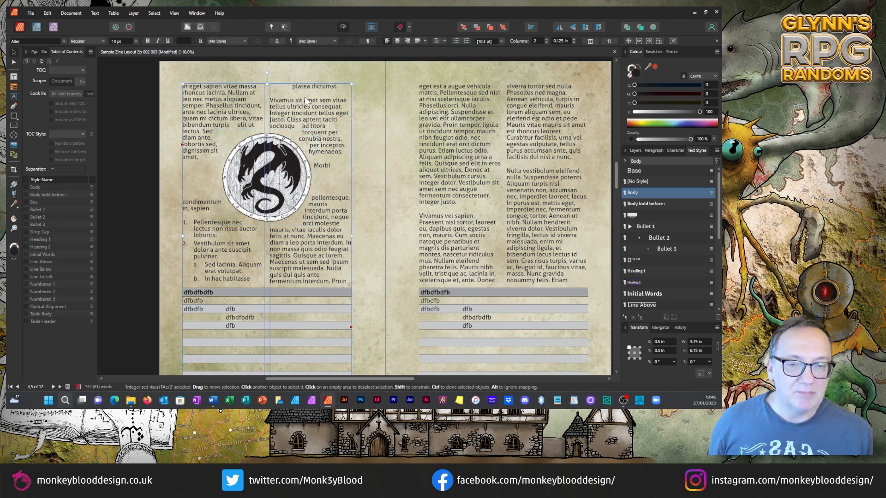
{"action": "left_click", "coordinate": [547, 42]}
{"action": "left_click", "coordinate": [295, 159]}
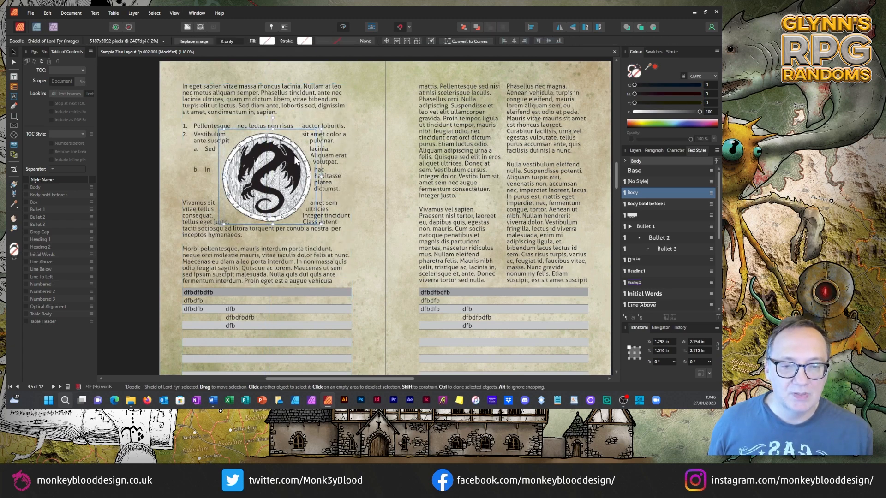
{"action": "left_click_drag", "start_coordinate": [296, 160], "coordinate": [340, 101]}
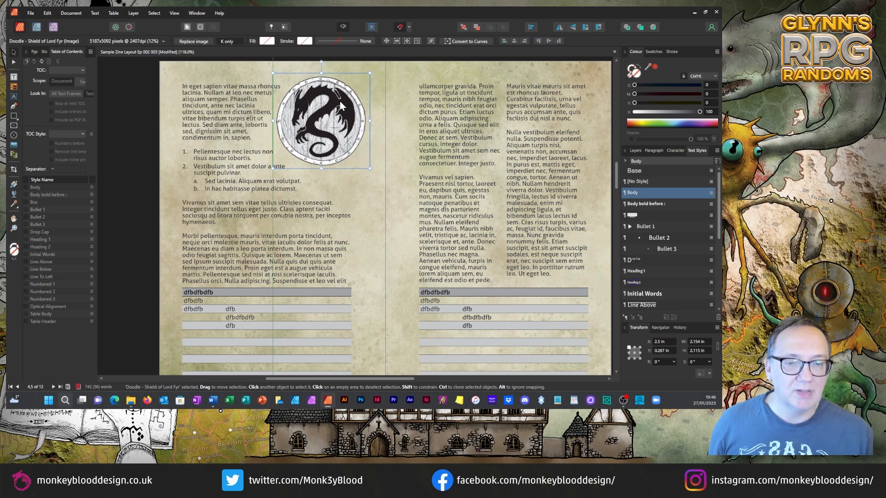
{"action": "left_click", "coordinate": [127, 100]}
{"action": "scroll", "coordinate": [217, 166], "scroll_direction": "up", "scroll_amount": 1}
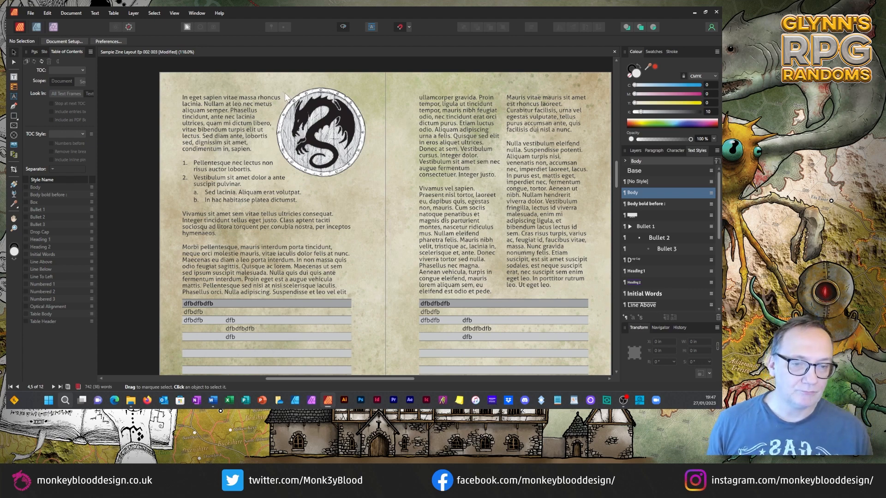
{"action": "left_click", "coordinate": [333, 118]}
{"action": "mouse_move", "coordinate": [333, 118]}
{"action": "left_mouse_down"}
{"action": "mouse_move", "coordinate": [212, 219]}
{"action": "mouse_move", "coordinate": [199, 194]}
{"action": "mouse_move", "coordinate": [208, 110]}
{"action": "mouse_move", "coordinate": [198, 64]}
{"action": "mouse_move", "coordinate": [199, 104]}
{"action": "mouse_move", "coordinate": [254, 132]}
{"action": "mouse_move", "coordinate": [369, 122]}
{"action": "mouse_move", "coordinate": [446, 134]}
{"action": "mouse_move", "coordinate": [489, 114]}
{"action": "mouse_move", "coordinate": [442, 130]}
{"action": "mouse_move", "coordinate": [305, 146]}
{"action": "mouse_move", "coordinate": [352, 139]}
{"action": "mouse_move", "coordinate": [336, 131]}
{"action": "left_mouse_up"}
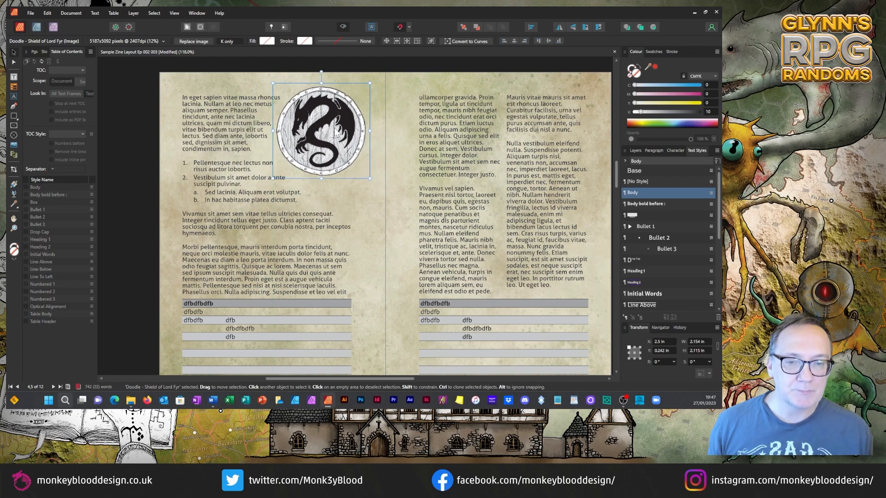
{"action": "left_click", "coordinate": [138, 123]}
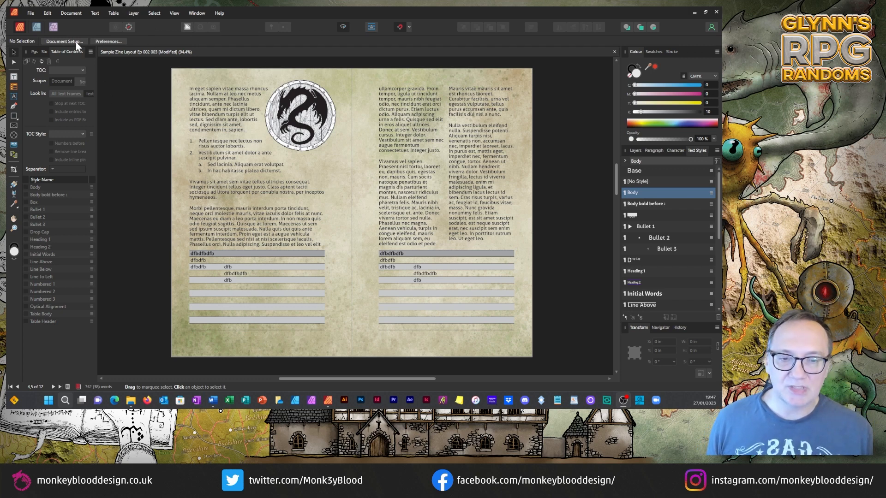
Turn preview mode off and look over the table of contents spread and the page 2–3 spread.
{"action": "left_click", "coordinate": [342, 26]}
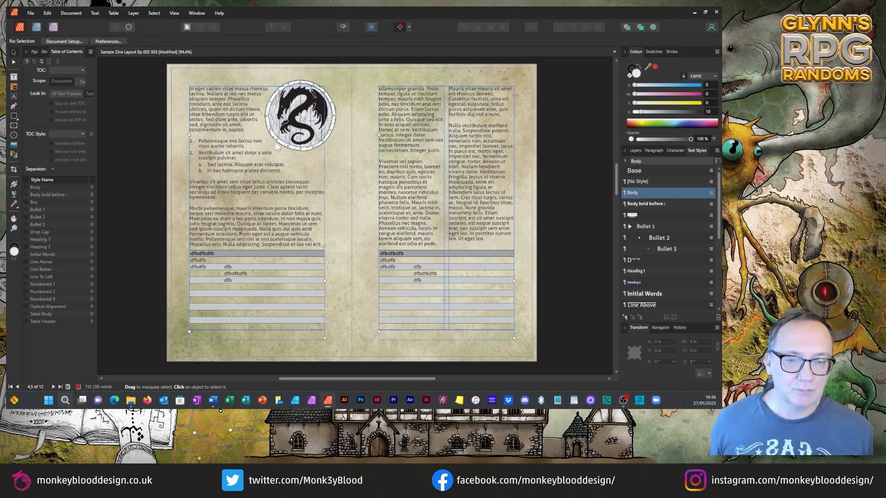
{"action": "scroll", "coordinate": [281, 146], "scroll_direction": "up", "scroll_amount": 2}
{"action": "scroll", "coordinate": [284, 145], "scroll_direction": "down", "scroll_amount": 3}
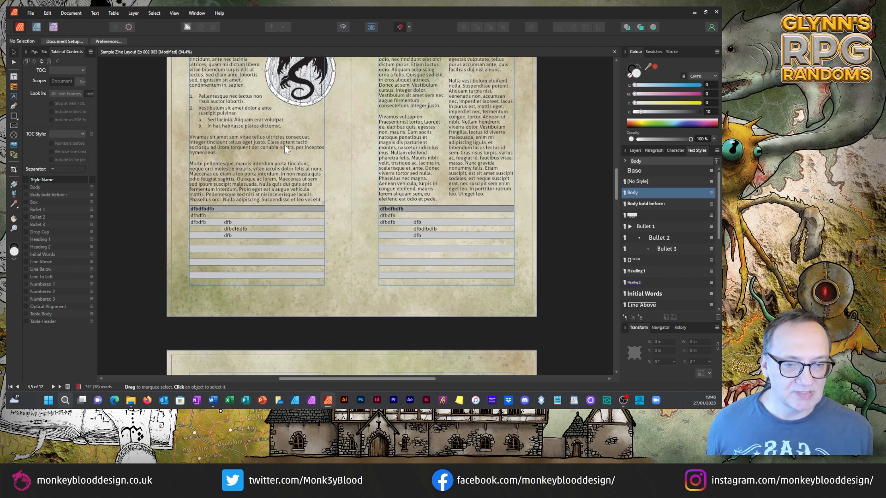
{"action": "scroll", "coordinate": [287, 153], "scroll_direction": "down", "scroll_amount": 8}
{"action": "scroll", "coordinate": [279, 190], "scroll_direction": "up", "scroll_amount": 2}
{"action": "scroll", "coordinate": [236, 148], "scroll_direction": "up", "scroll_amount": 8}
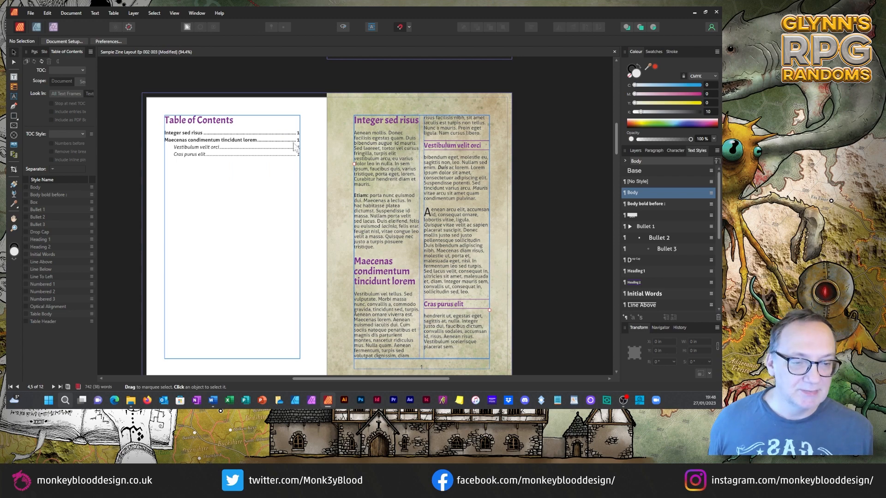
{"action": "scroll", "coordinate": [296, 143], "scroll_direction": "down", "scroll_amount": 5}
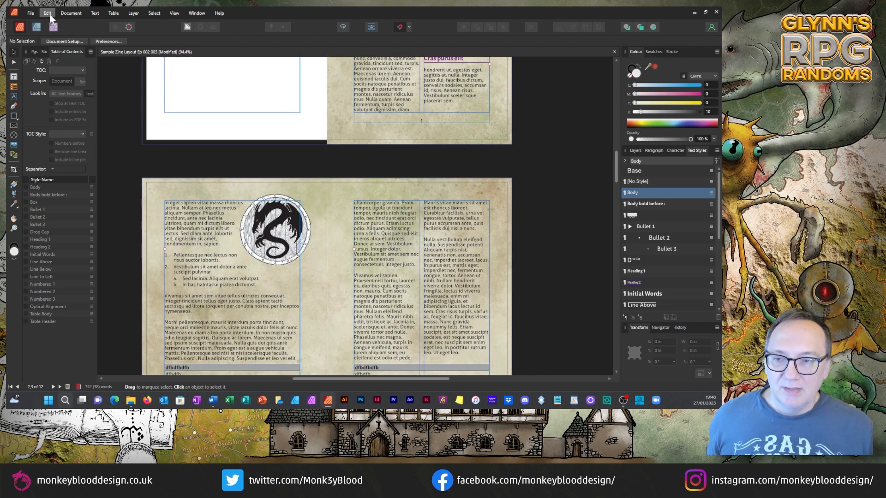
Start exporting the document and open the preflight list from the warnings.
{"action": "left_click", "coordinate": [31, 13]}
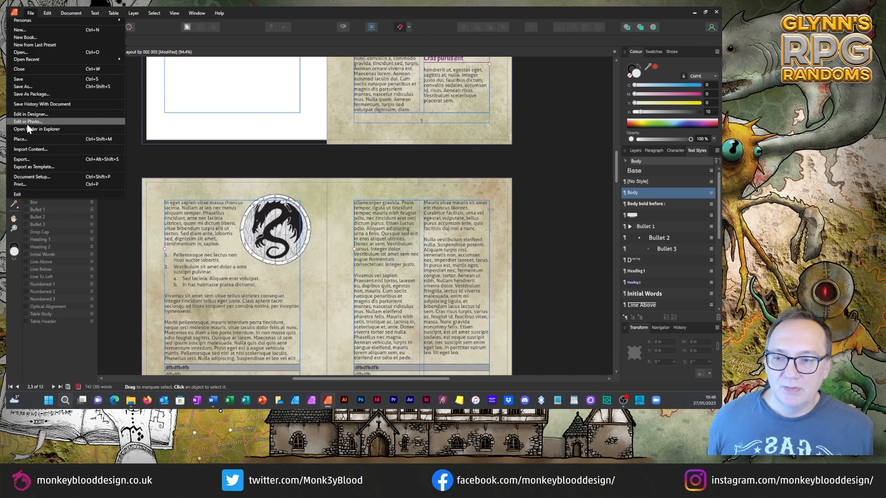
{"action": "left_click", "coordinate": [25, 159]}
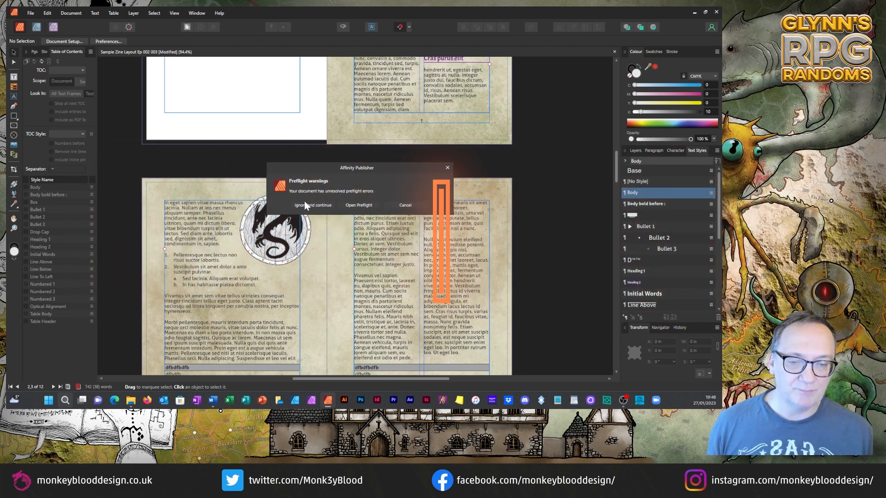
{"action": "left_click", "coordinate": [358, 206]}
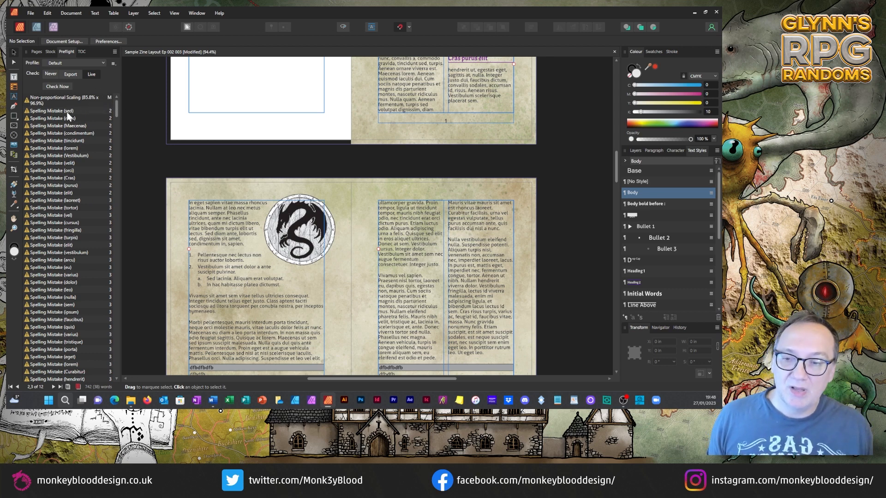
Edit the Default preflight profile and set the Spelling check's warning level to Disabled.
{"action": "left_click_drag", "start_coordinate": [118, 109], "coordinate": [116, 47]}
{"action": "left_click", "coordinate": [113, 63]}
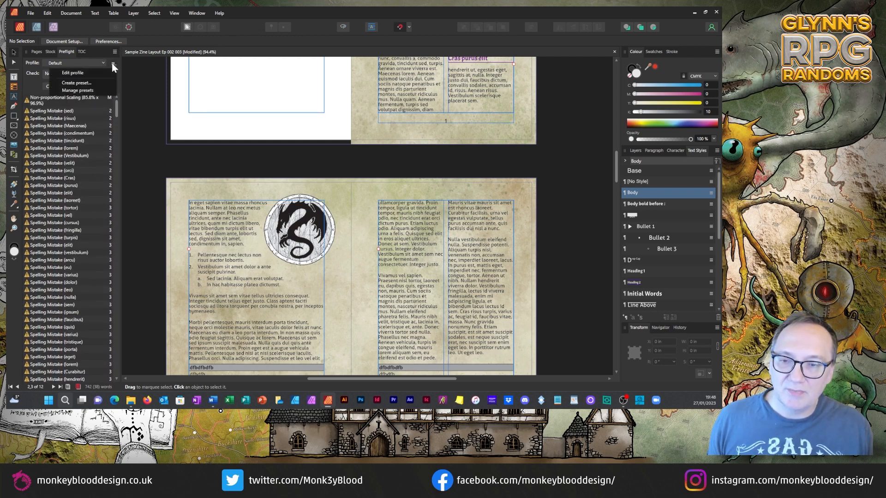
{"action": "left_click", "coordinate": [76, 73]}
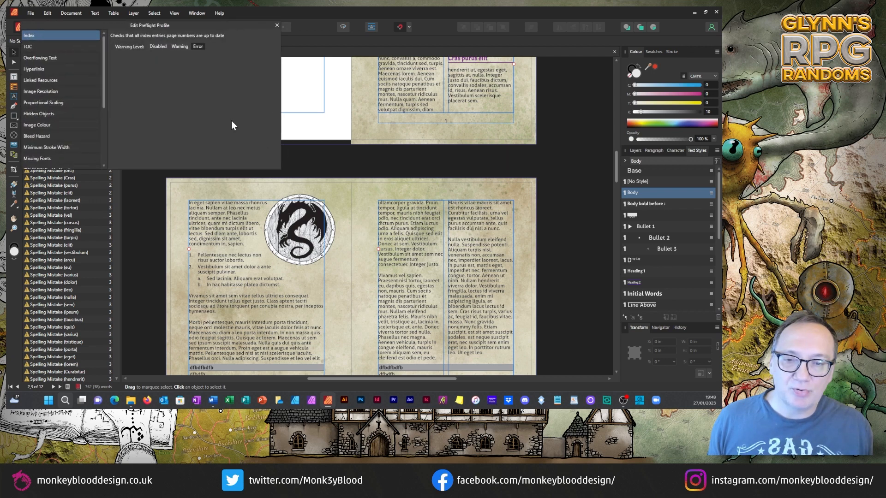
{"action": "scroll", "coordinate": [68, 128], "scroll_direction": "down", "scroll_amount": 3}
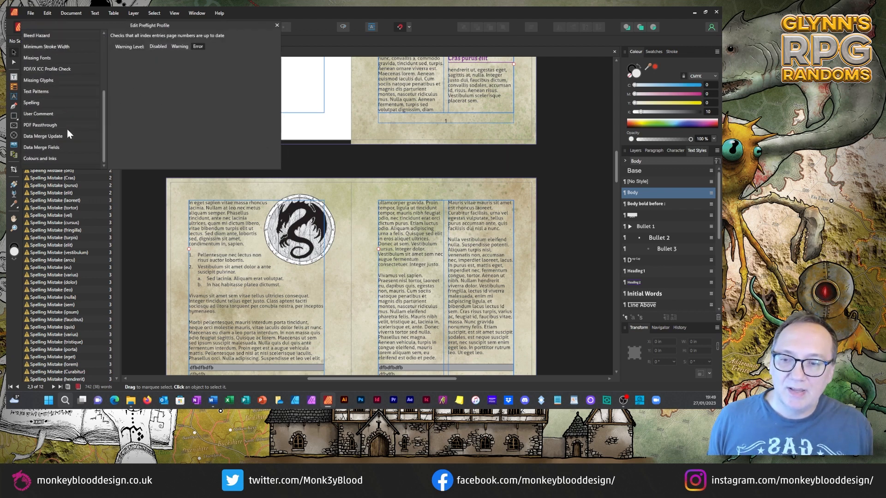
{"action": "left_click", "coordinate": [32, 102]}
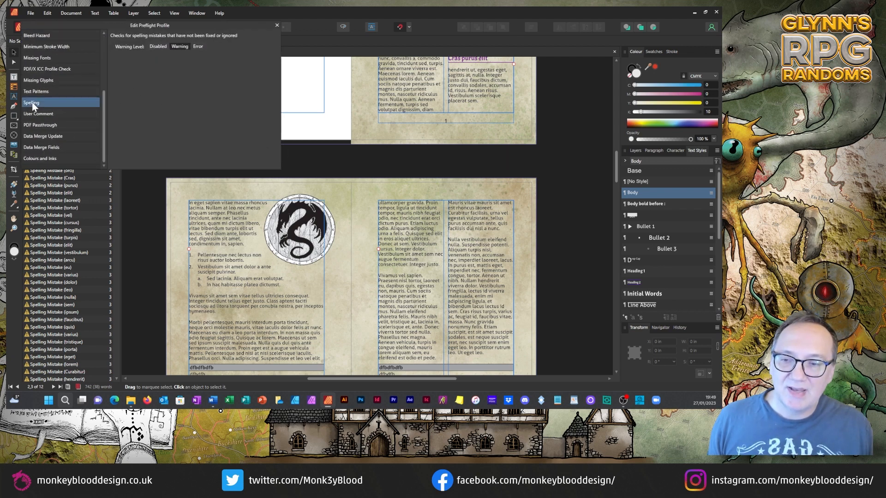
{"action": "left_click", "coordinate": [159, 46]}
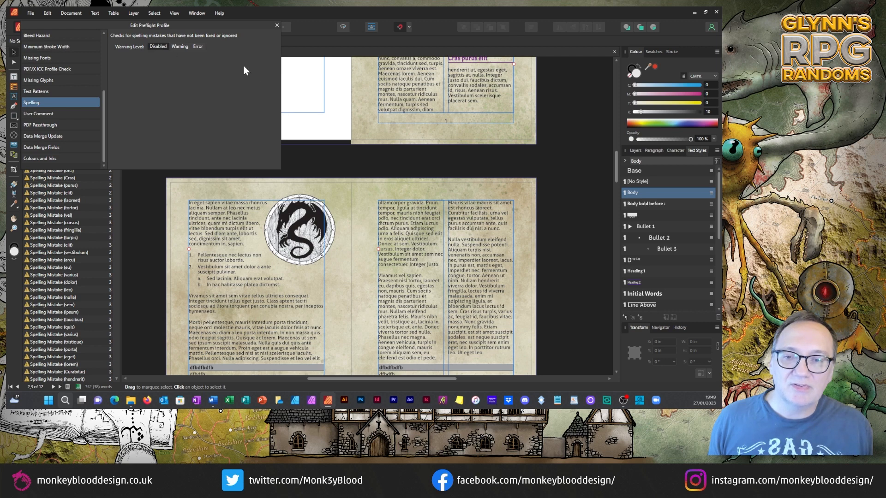
Close the preflight profile editor, locate the first overflowing text frame and examine the text and table frames on the page 2–3 spread.
{"action": "left_click", "coordinate": [277, 26]}
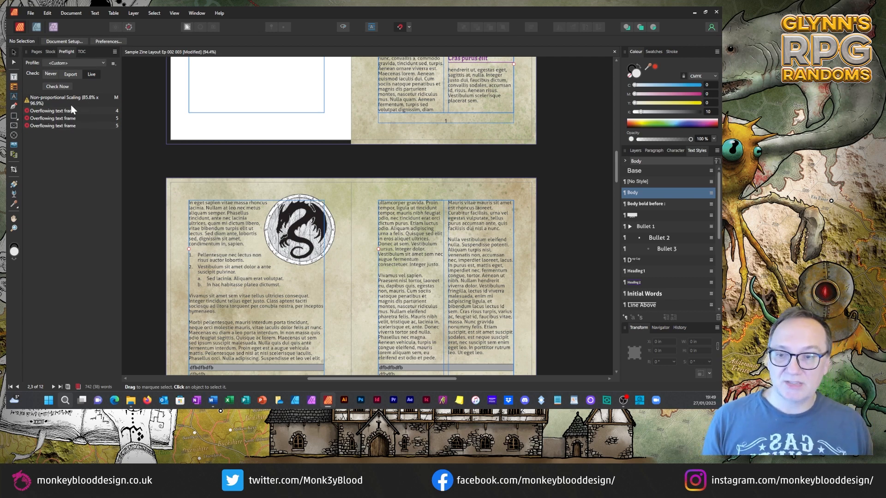
{"action": "mouse_move", "coordinate": [58, 98]}
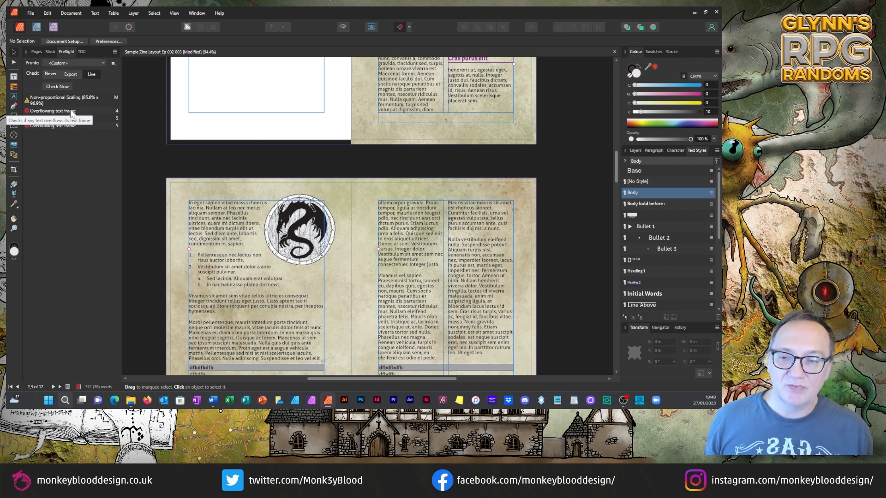
{"action": "left_click", "coordinate": [76, 111]}
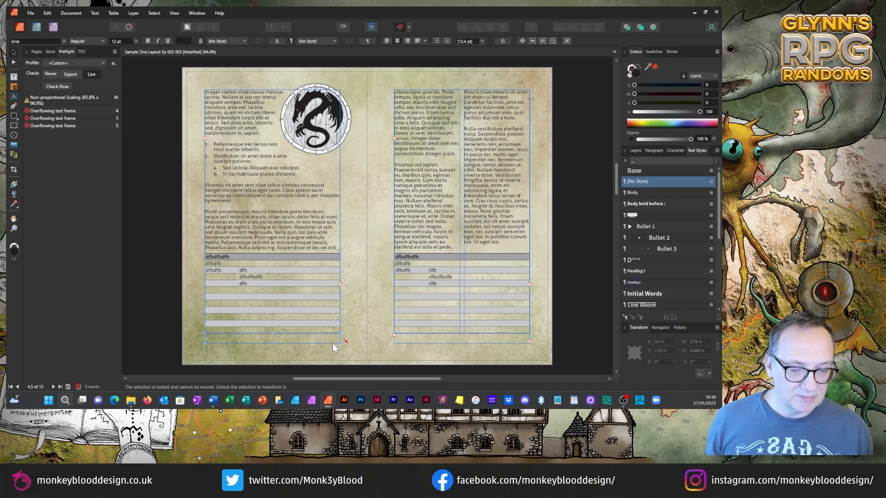
{"action": "scroll", "coordinate": [516, 269], "scroll_direction": "down", "scroll_amount": 6}
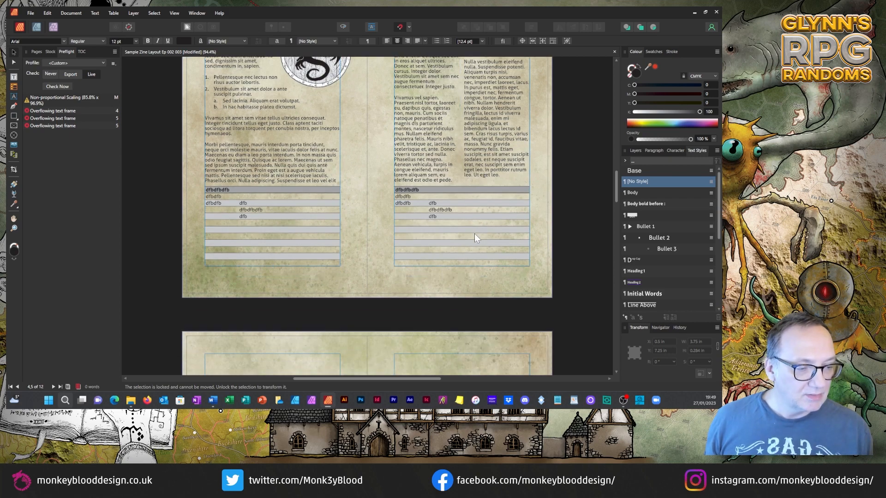
{"action": "scroll", "coordinate": [456, 196], "scroll_direction": "up", "scroll_amount": 4}
{"action": "left_click", "coordinate": [450, 180]}
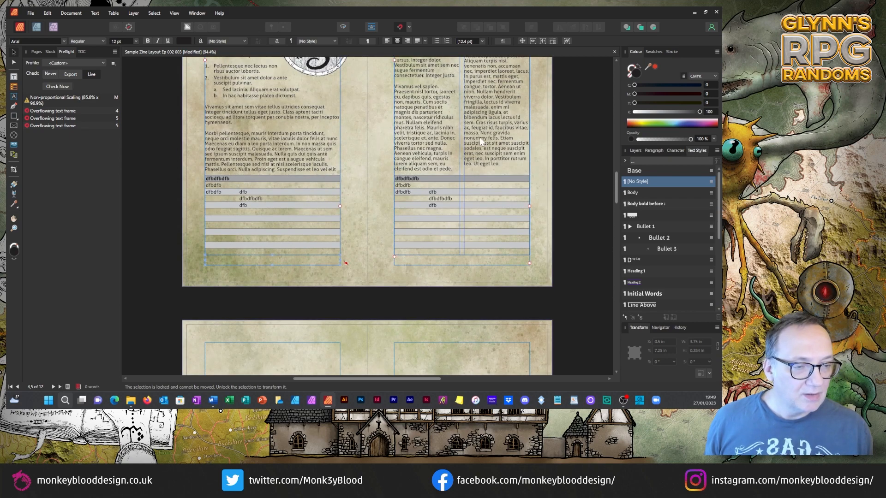
{"action": "left_click", "coordinate": [339, 217]}
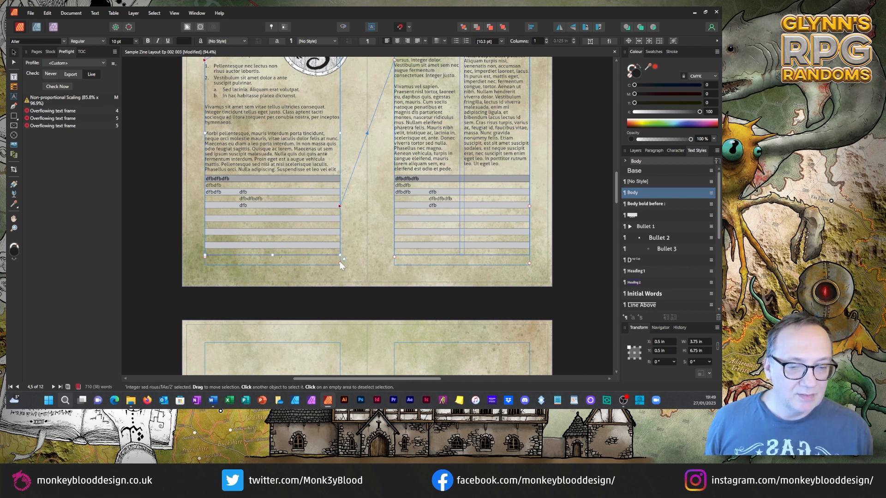
{"action": "left_click", "coordinate": [169, 212]}
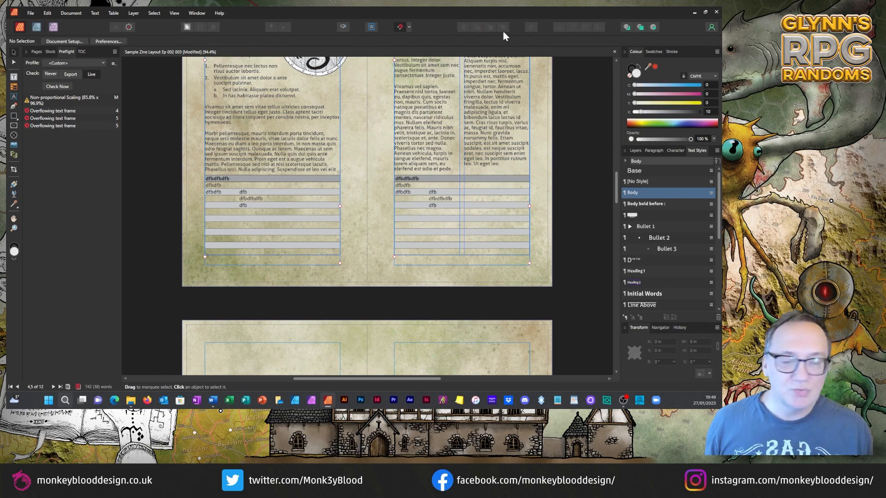
{"action": "scroll", "coordinate": [156, 103], "scroll_direction": "up", "scroll_amount": 3}
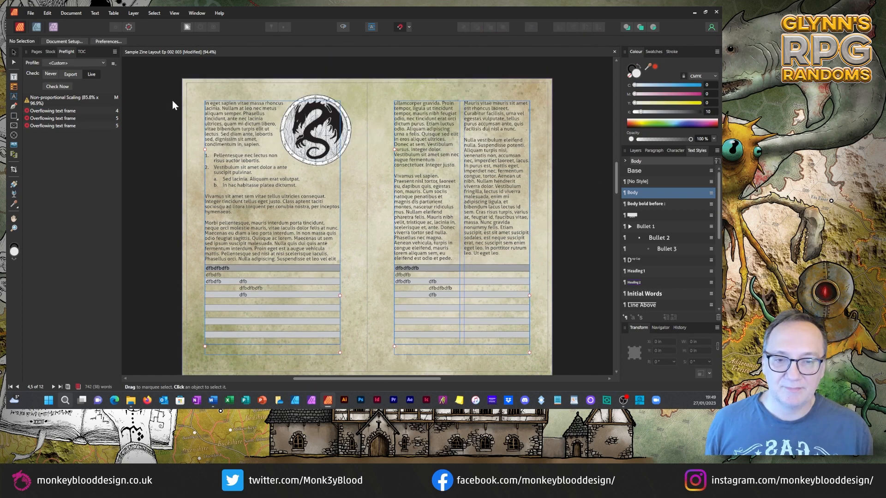
{"action": "scroll", "coordinate": [174, 103], "scroll_direction": "up", "scroll_amount": 3}
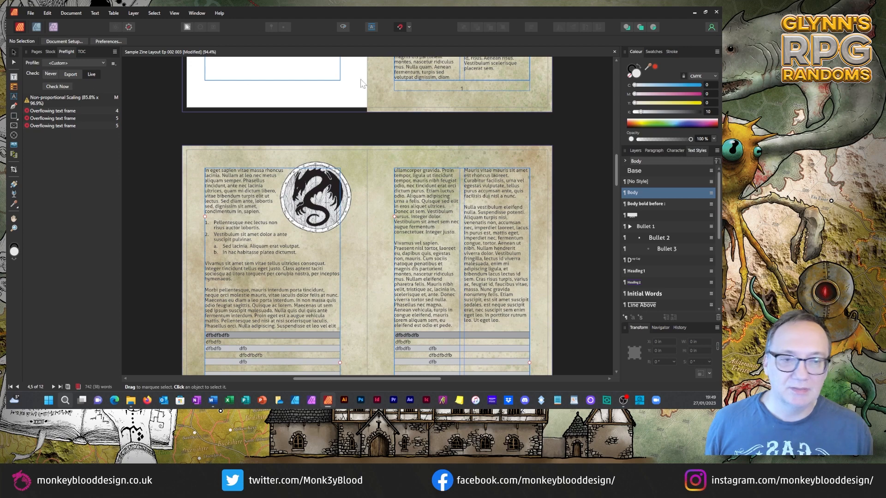
{"action": "scroll", "coordinate": [418, 98], "scroll_direction": "down", "scroll_amount": 4}
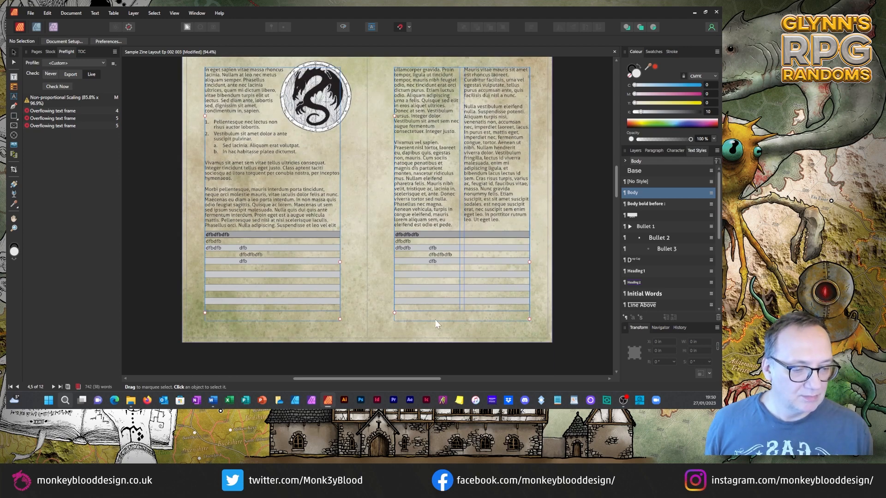
{"action": "scroll", "coordinate": [199, 257], "scroll_direction": "down", "scroll_amount": 10}
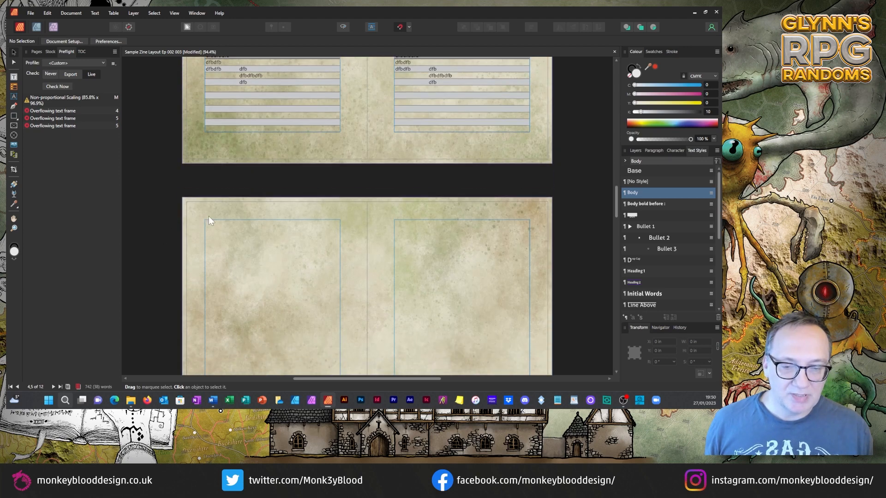
{"action": "scroll", "coordinate": [283, 269], "scroll_direction": "up", "scroll_amount": 10}
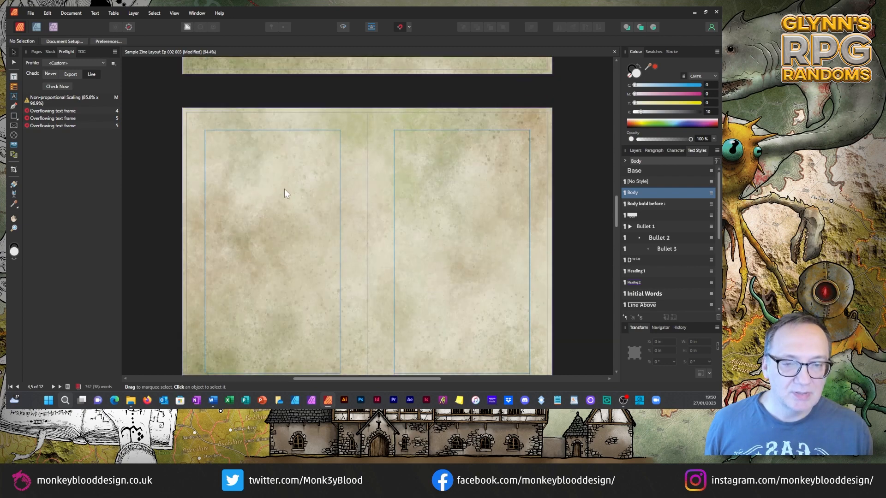
Select the table frame on page 2 and set its text wrap's bottom distance from text to 0 in.
{"action": "left_click", "coordinate": [279, 188]}
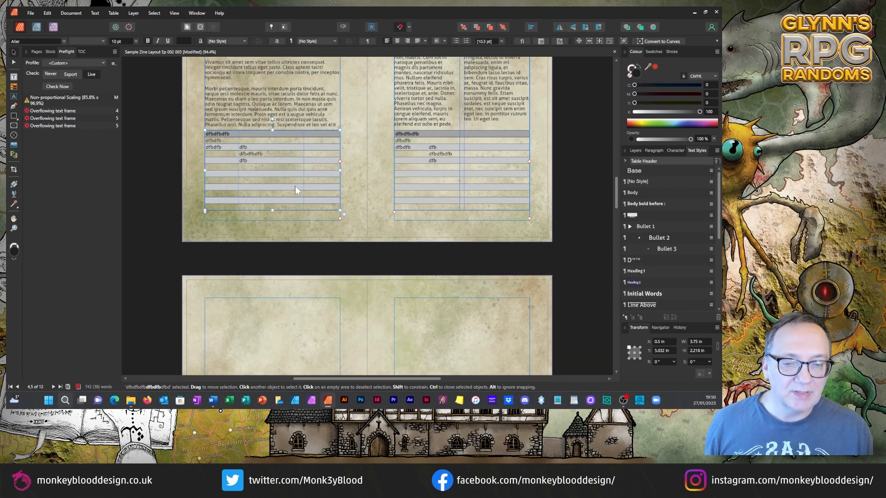
{"action": "mouse_move", "coordinate": [295, 187]}
{"action": "left_mouse_down"}
{"action": "mouse_move", "coordinate": [296, 171]}
{"action": "mouse_move", "coordinate": [295, 185]}
{"action": "left_mouse_up"}
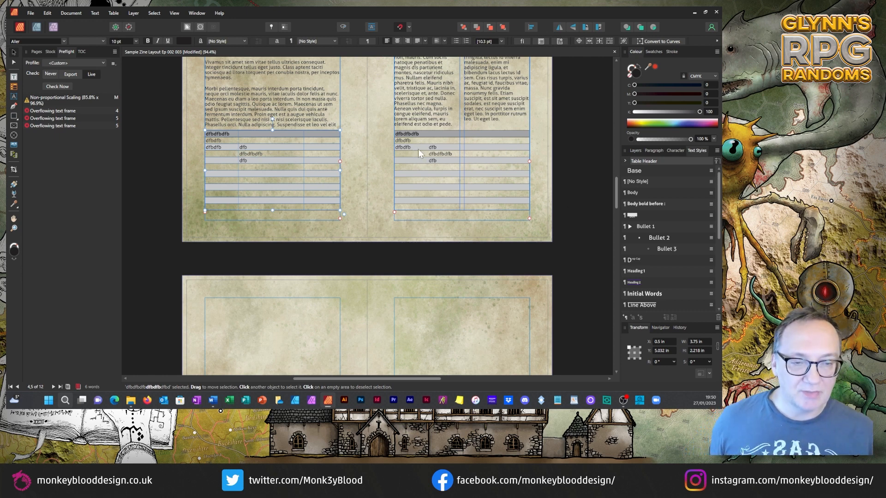
{"action": "left_click", "coordinate": [95, 13]}
{"action": "mouse_move", "coordinate": [43, 216]}
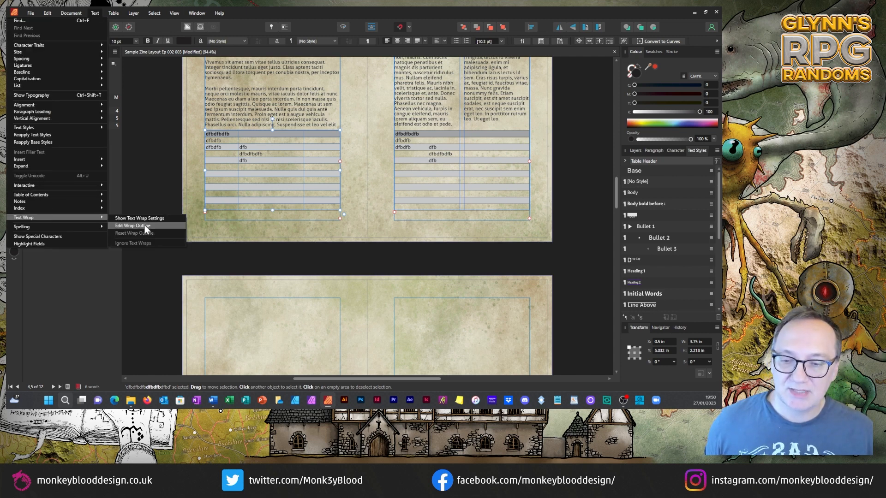
{"action": "left_click", "coordinate": [139, 219]}
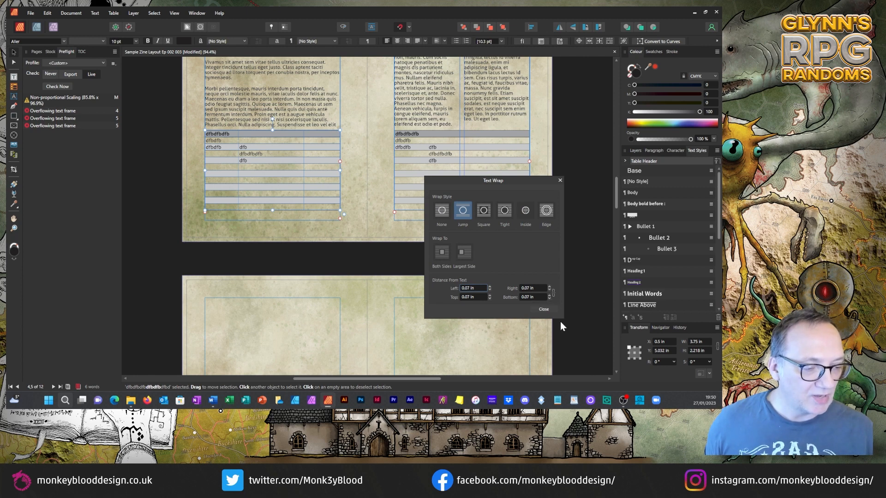
{"action": "left_click", "coordinate": [535, 297]}
{"action": "type", "text": "0"}
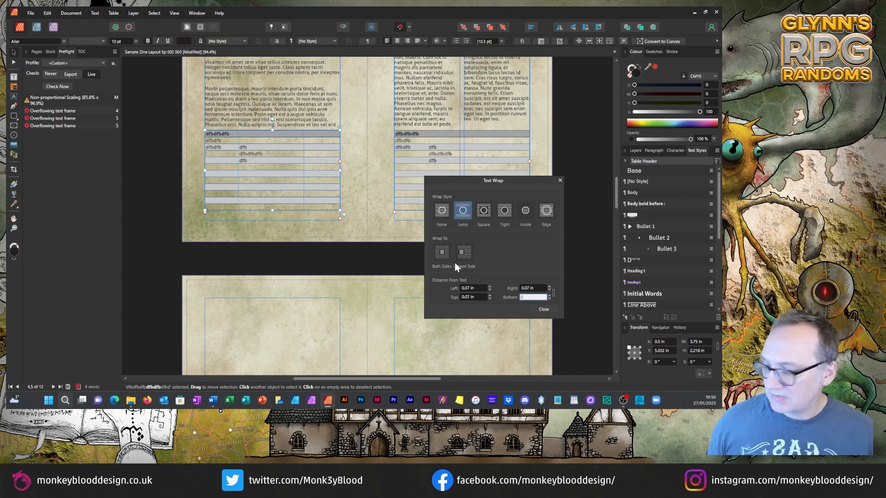
{"action": "key", "text": "Tab"}
Set the bottom text wrap distance of the table frame on page 3 to 0 in and close the wrap settings.
{"action": "left_click_drag", "start_coordinate": [495, 180], "coordinate": [314, 205]}
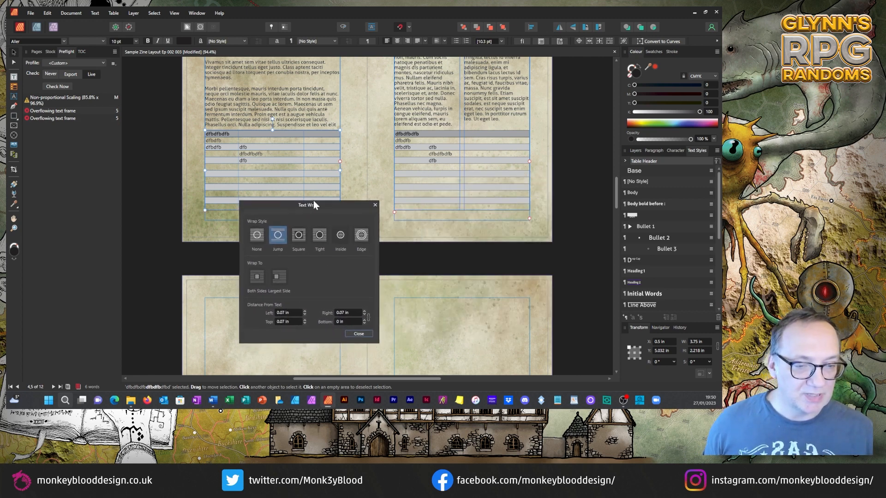
{"action": "left_click", "coordinate": [430, 150]}
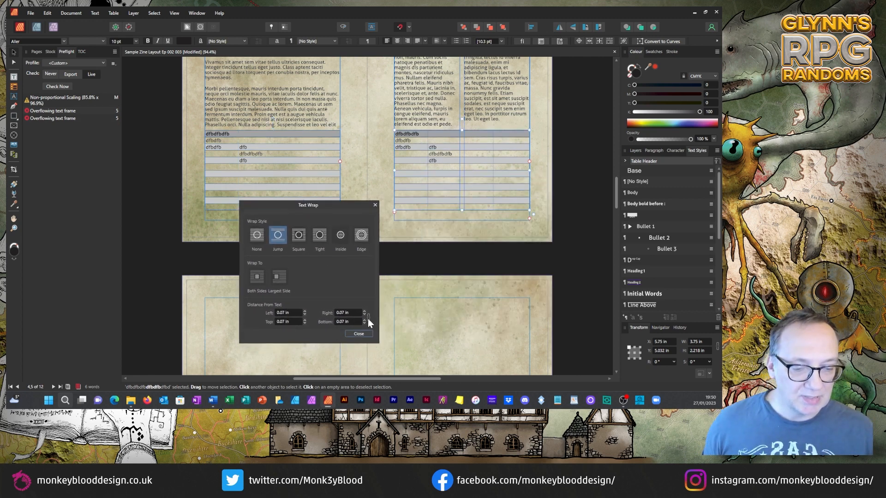
{"action": "left_click", "coordinate": [346, 323]}
{"action": "type", "text": "0"}
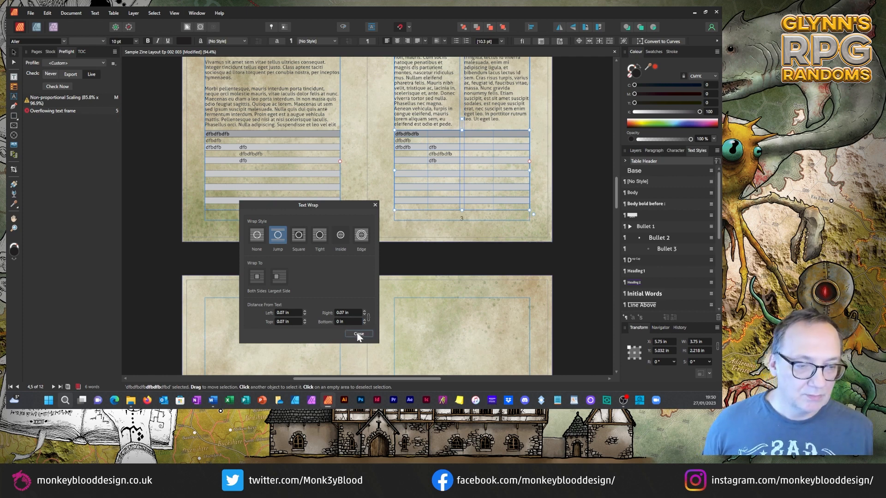
{"action": "left_click", "coordinate": [359, 335]}
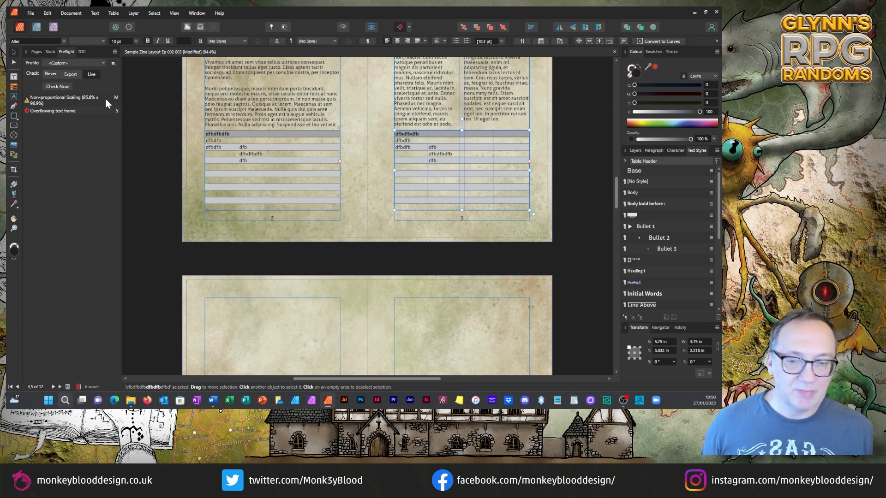
Flow page 3's overflowing body text into a new frame, about 3.75 × 4.93 in, on the left-hand page of the following spread.
{"action": "left_click", "coordinate": [58, 111]}
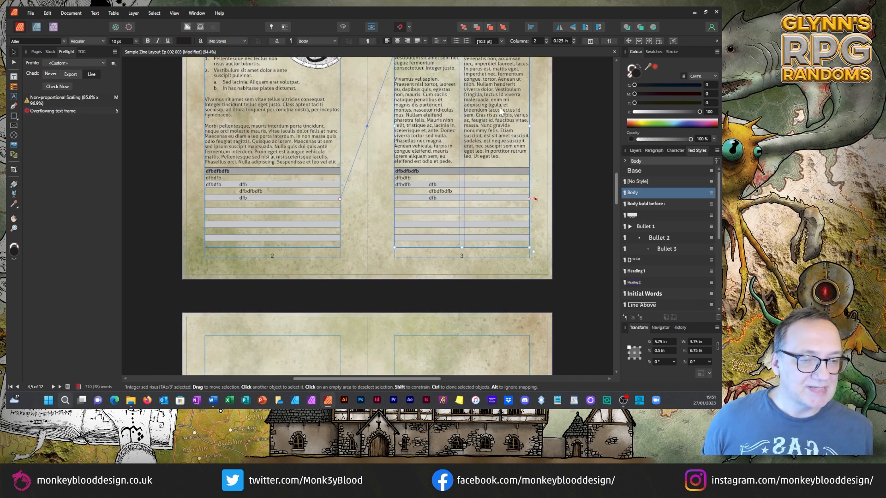
{"action": "scroll", "coordinate": [535, 199], "scroll_direction": "down", "scroll_amount": 2}
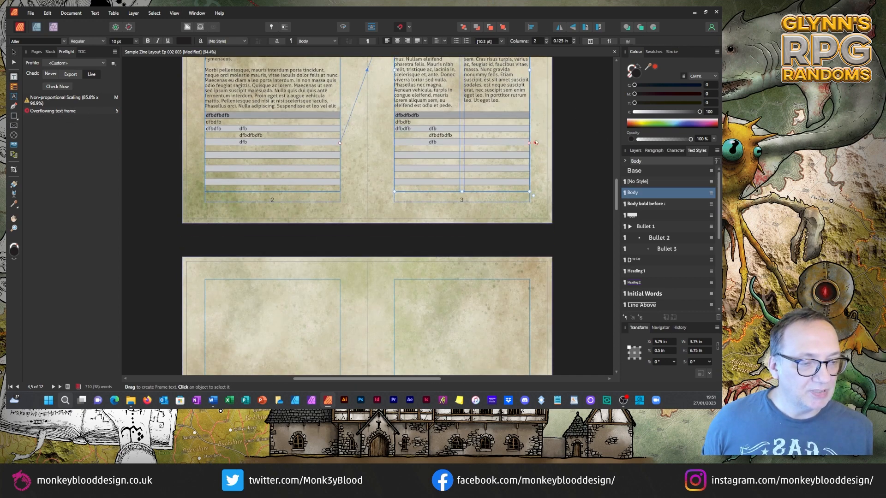
{"action": "left_click", "coordinate": [530, 144]}
{"action": "scroll", "coordinate": [534, 148], "scroll_direction": "down", "scroll_amount": 4}
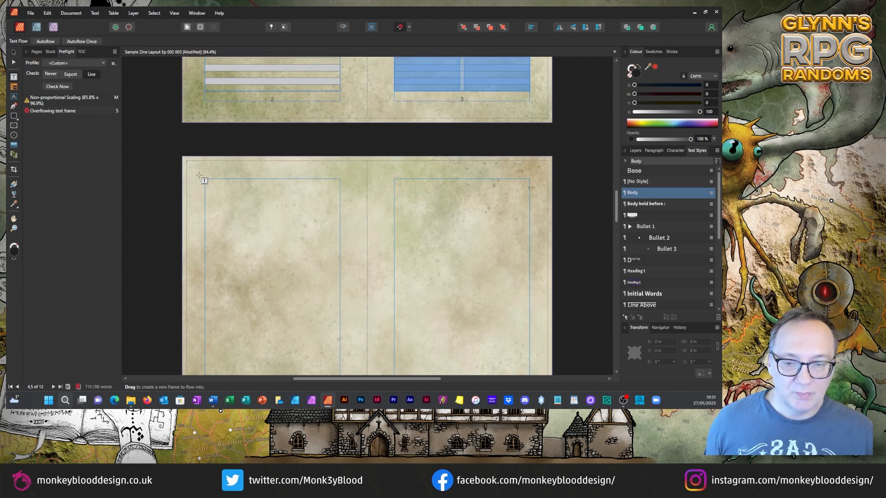
{"action": "left_click_drag", "start_coordinate": [205, 180], "coordinate": [340, 357]}
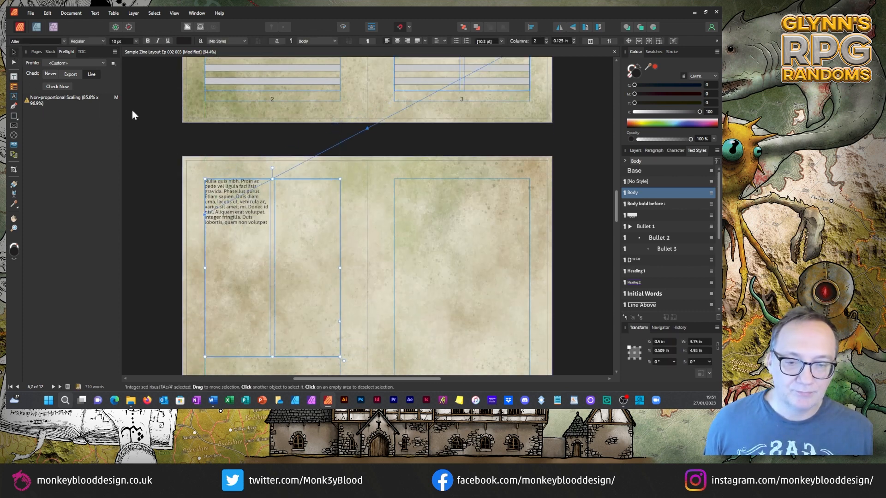
{"action": "left_click", "coordinate": [169, 170]}
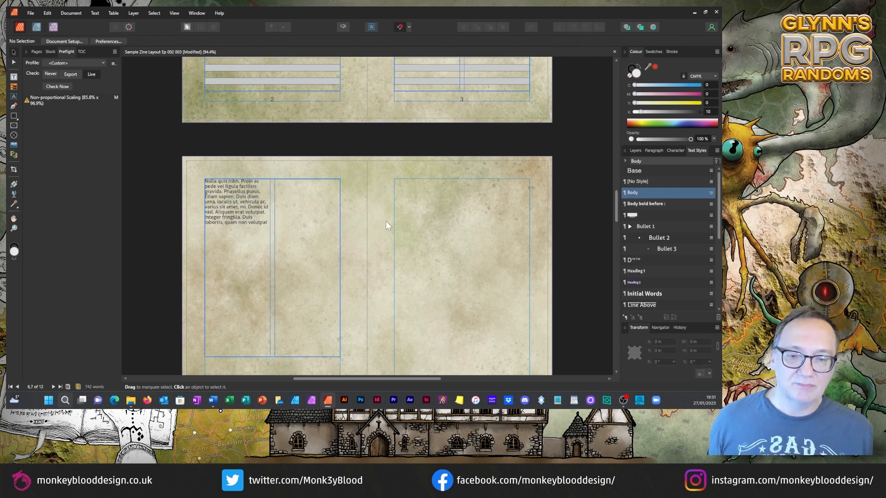
Check the newly flowed text and the remaining preflight warning, and save the document.
{"action": "scroll", "coordinate": [387, 210], "scroll_direction": "down", "scroll_amount": 4}
{"action": "scroll", "coordinate": [242, 169], "scroll_direction": "up", "scroll_amount": 5}
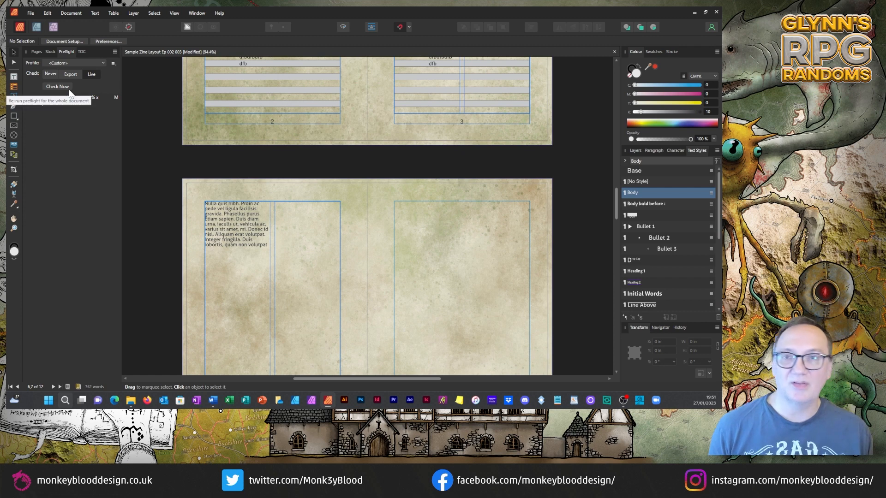
{"action": "mouse_move", "coordinate": [88, 99]}
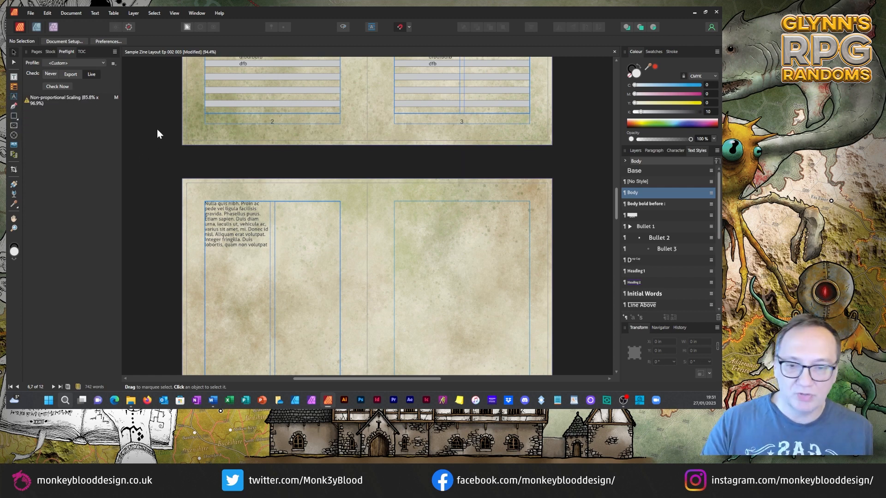
{"action": "left_click", "coordinate": [31, 13]}
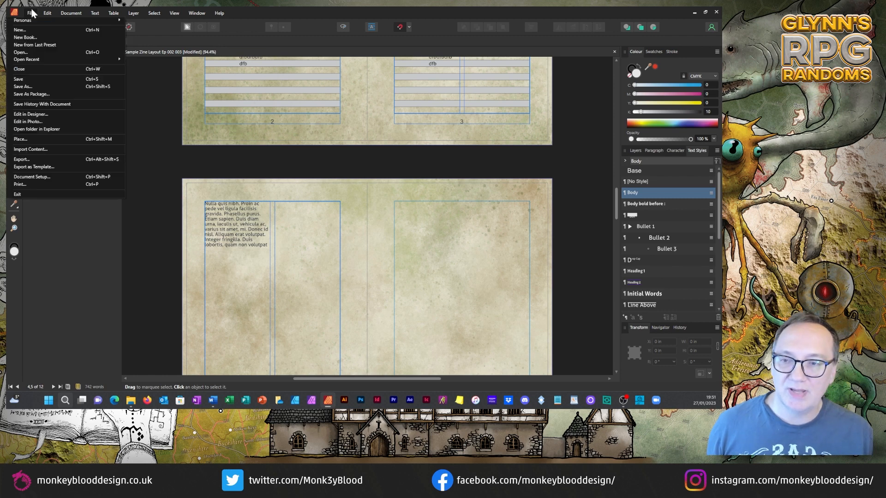
{"action": "left_click", "coordinate": [20, 80]}
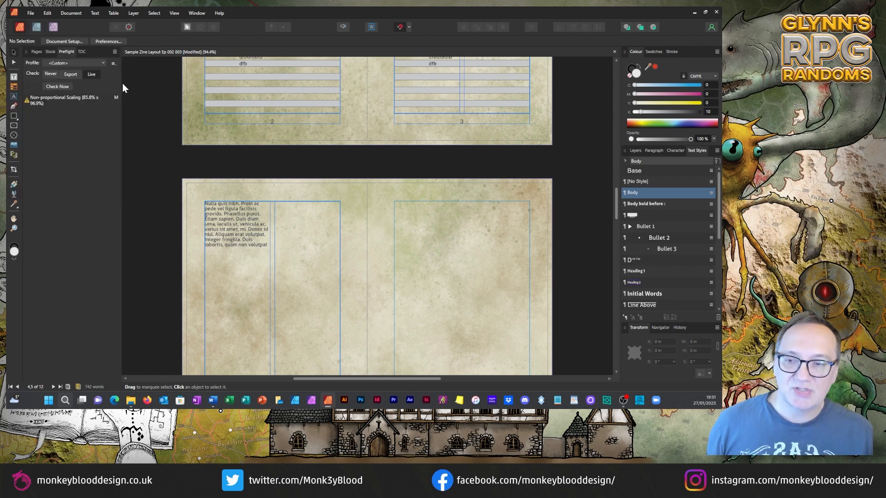
Open the document's export settings, choose PDF with the PDF (for print) preset, and set the area to All Pages.
{"action": "left_click", "coordinate": [31, 14]}
{"action": "left_click", "coordinate": [25, 165]}
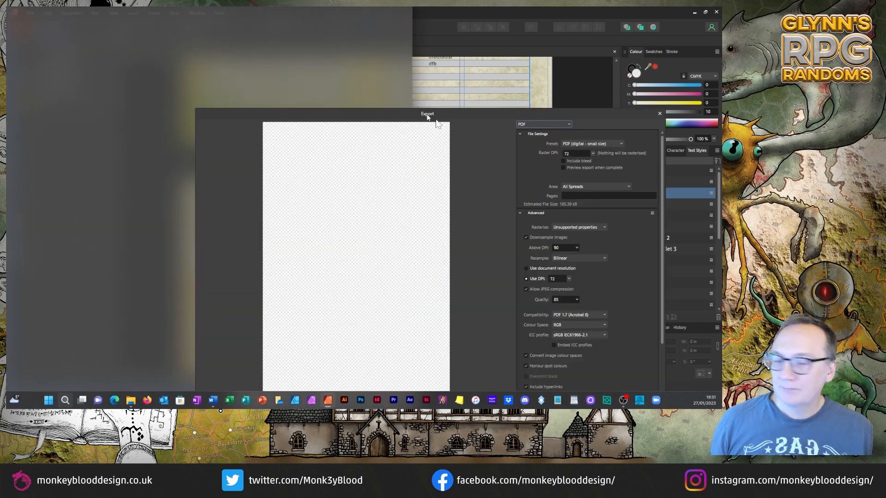
{"action": "left_click_drag", "start_coordinate": [427, 118], "coordinate": [314, 43]}
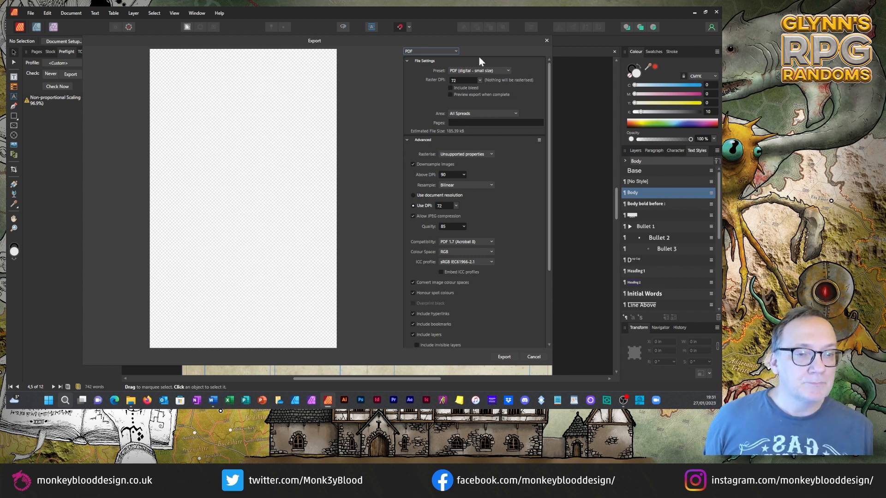
{"action": "left_click", "coordinate": [422, 51]}
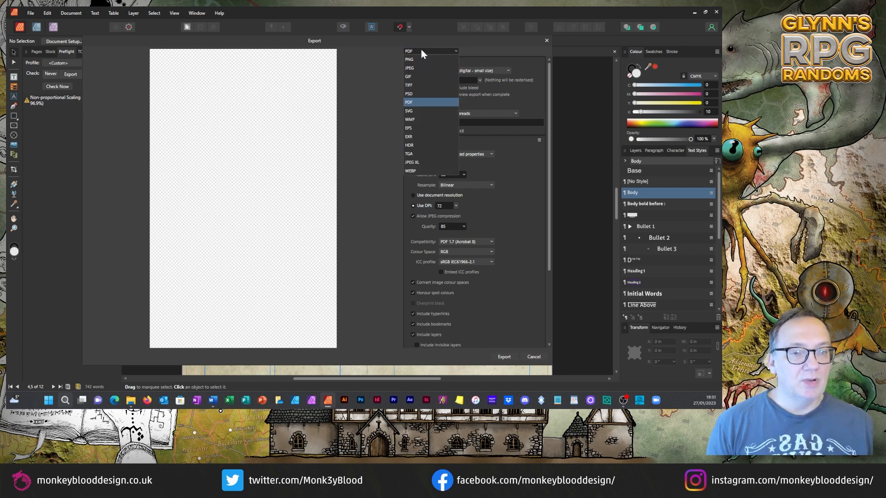
{"action": "left_click", "coordinate": [415, 103]}
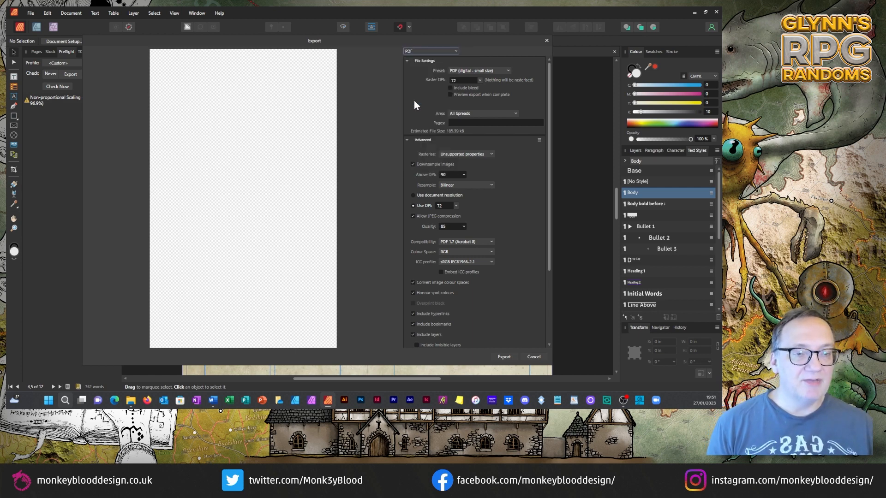
{"action": "left_click", "coordinate": [467, 72]}
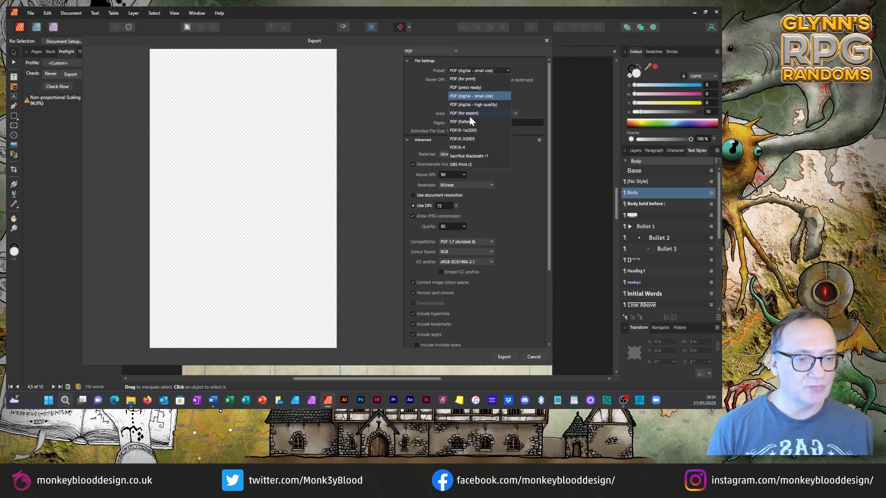
{"action": "left_click", "coordinate": [466, 79]}
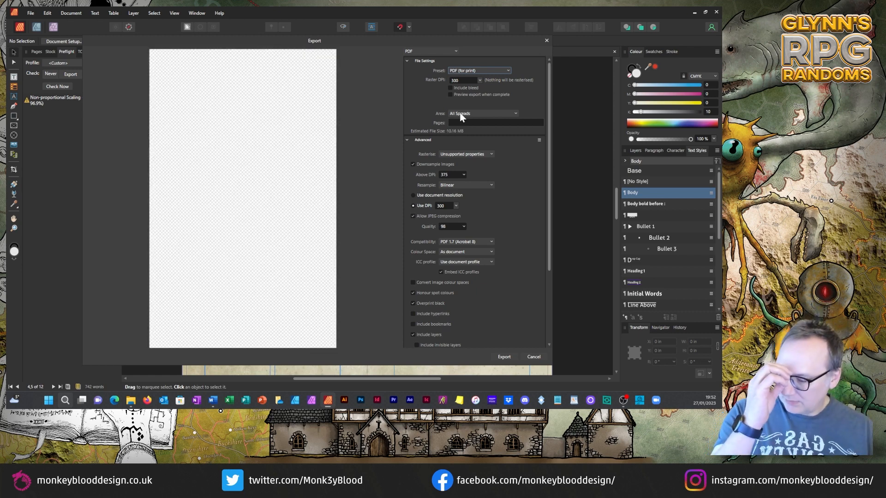
{"action": "left_click", "coordinate": [462, 115]}
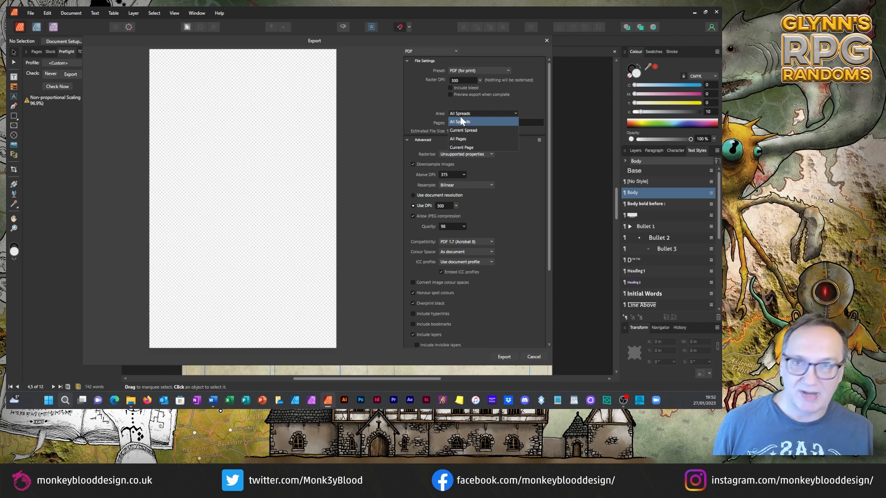
{"action": "left_click", "coordinate": [471, 140]}
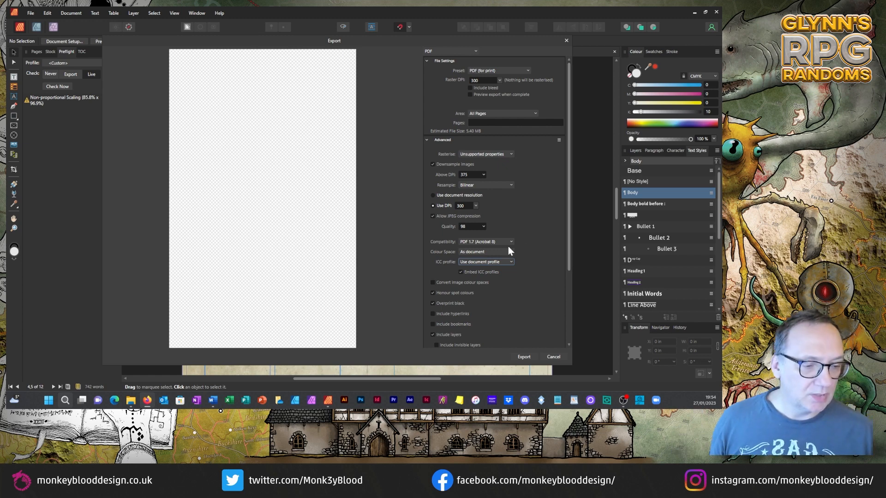
Set the PDF compatibility to PDF/X-1a:2003 and the ICC profile to CGATS21_CRPC1.icc.
{"action": "left_click", "coordinate": [476, 241]}
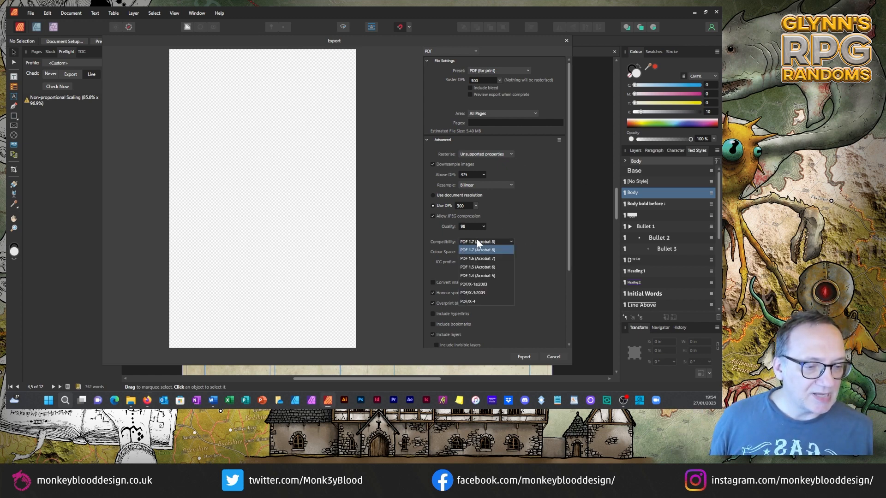
{"action": "left_click", "coordinate": [483, 284]}
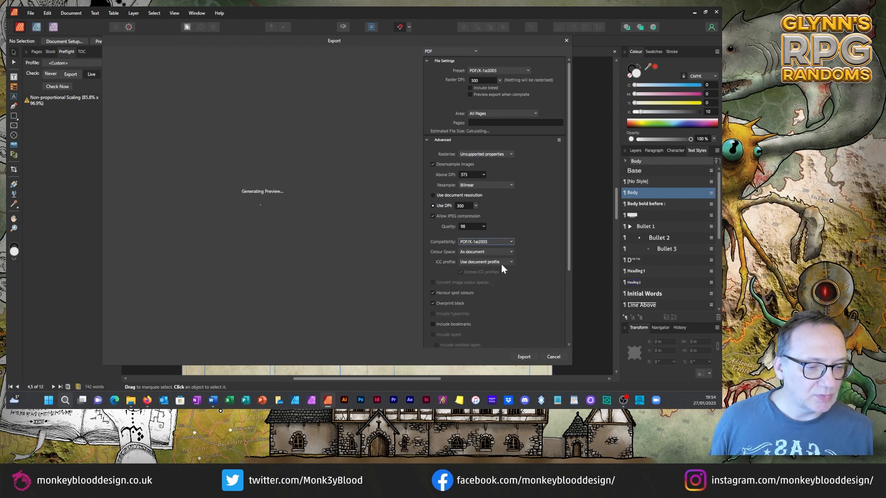
{"action": "left_click", "coordinate": [476, 262]}
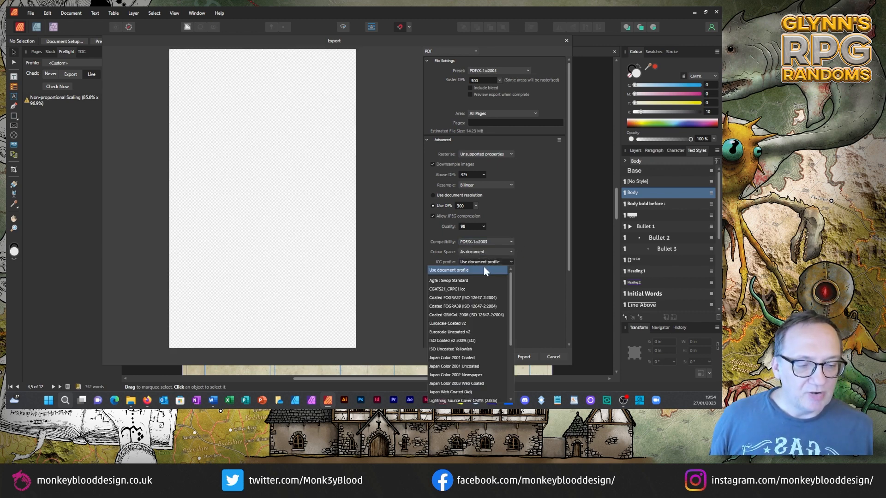
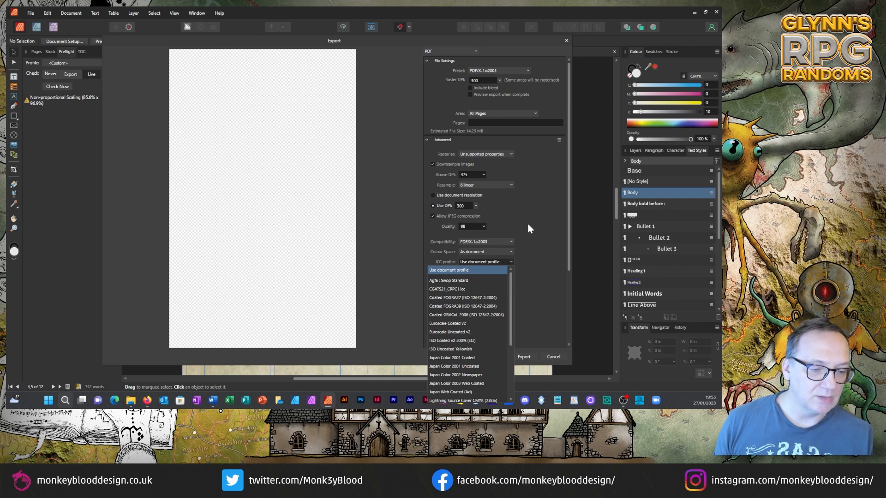
{"action": "scroll", "coordinate": [484, 319], "scroll_direction": "down", "scroll_amount": 4}
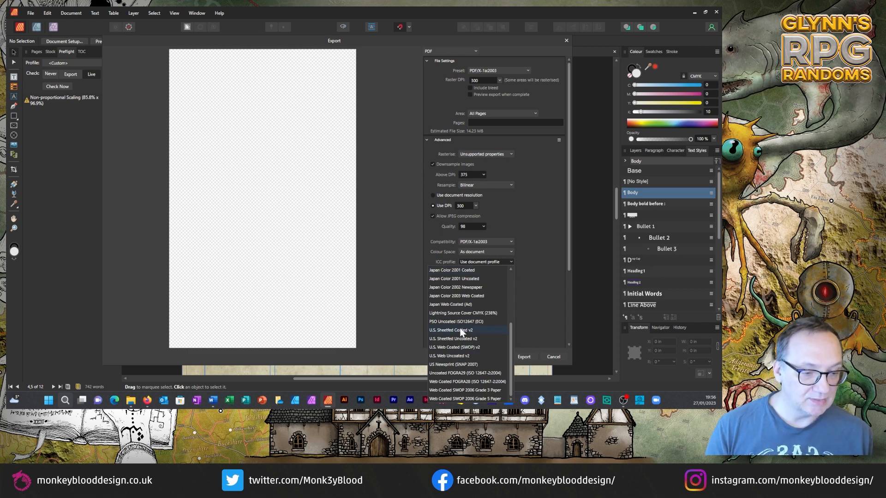
{"action": "scroll", "coordinate": [456, 284], "scroll_direction": "up", "scroll_amount": 5}
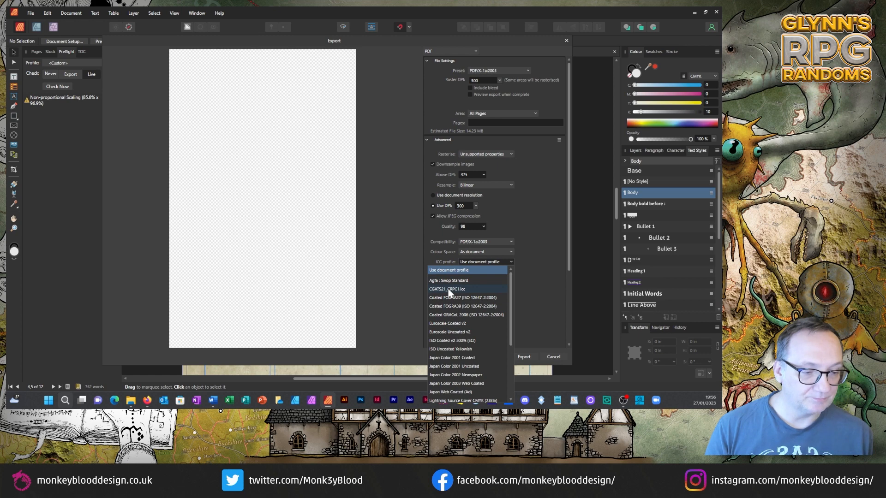
{"action": "left_click", "coordinate": [448, 289]}
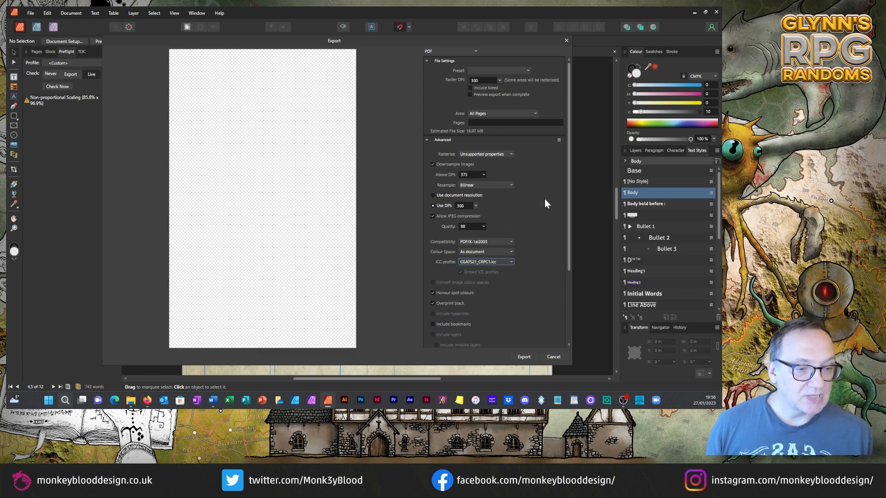
Include the bleed and the printers marks in the PDF export, keeping the image downsampling at 300 DPI.
{"action": "left_click", "coordinate": [471, 88]}
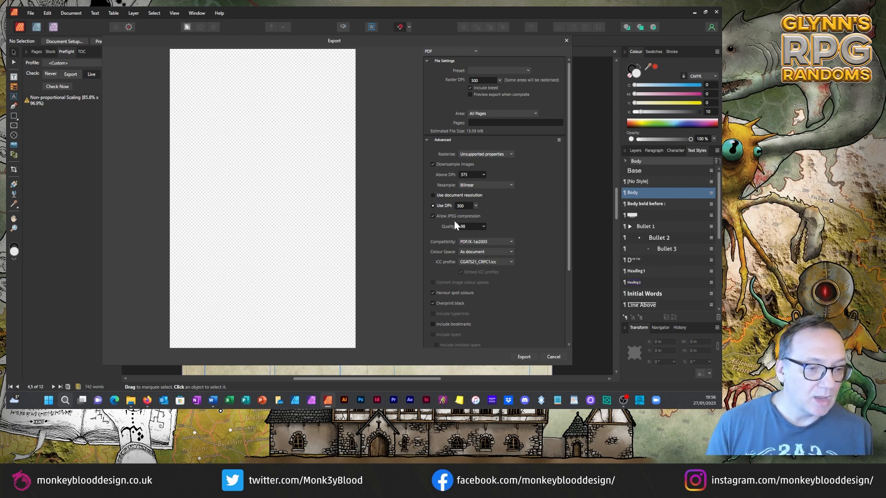
{"action": "left_click", "coordinate": [433, 205]}
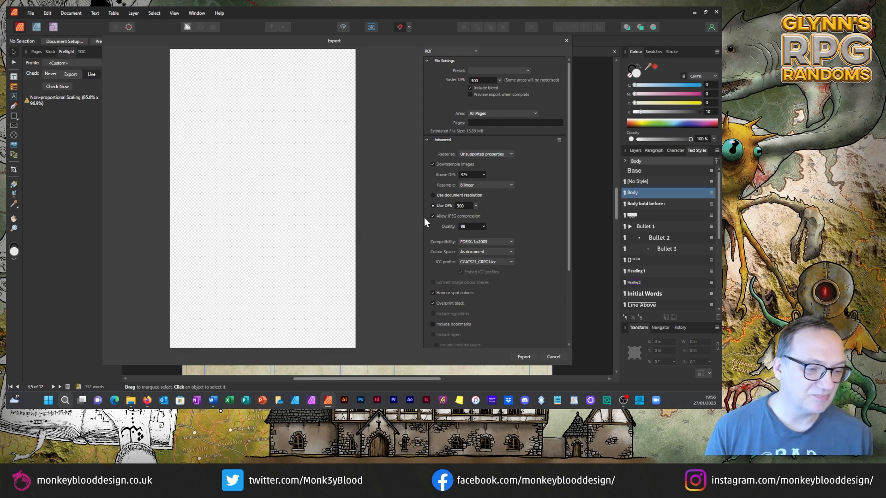
{"action": "scroll", "coordinate": [505, 214], "scroll_direction": "down", "scroll_amount": 5}
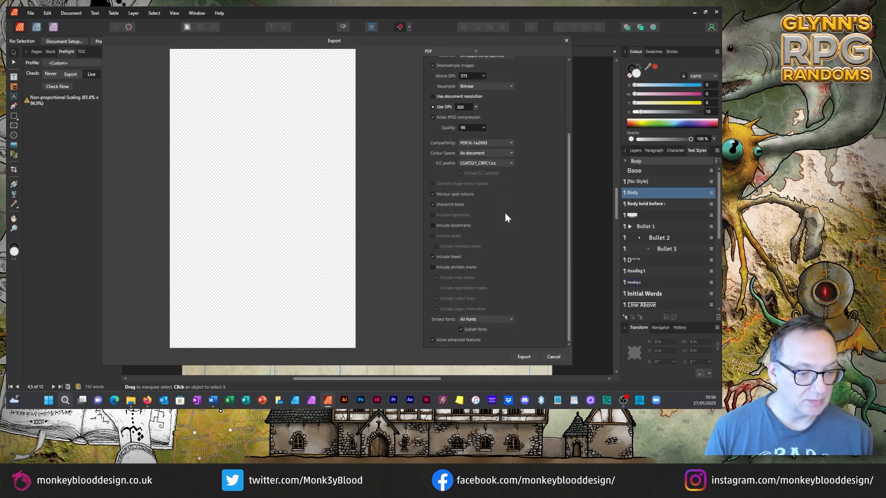
{"action": "left_click", "coordinate": [433, 267]}
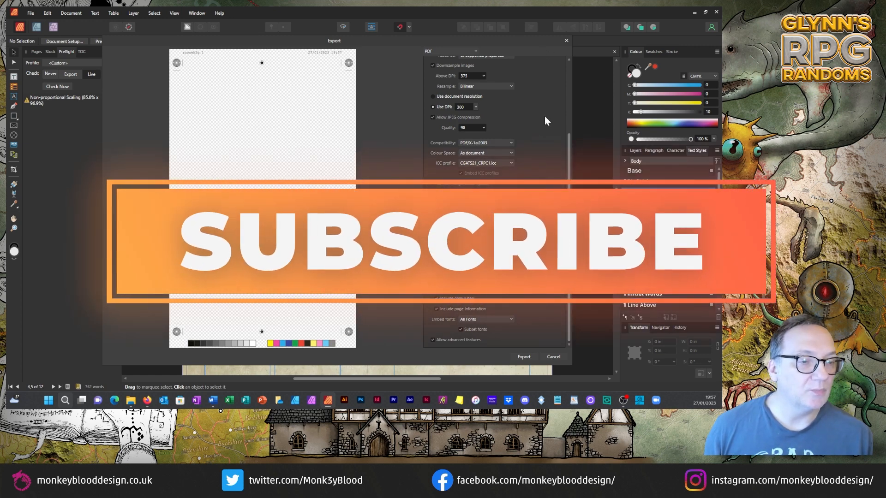
Keep the colour space as document and export the PDF as Sample Zine Layout Ep 002 003.pdf.
{"action": "scroll", "coordinate": [544, 116], "scroll_direction": "up", "scroll_amount": 4}
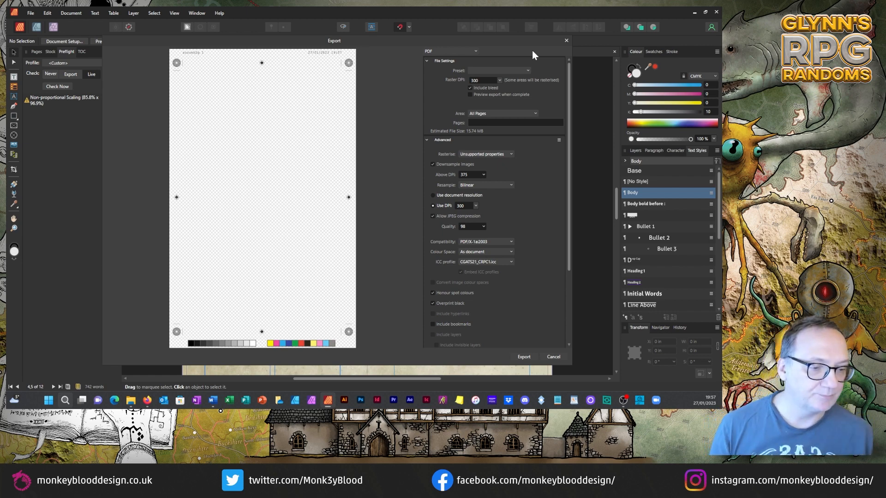
{"action": "left_click", "coordinate": [485, 252]}
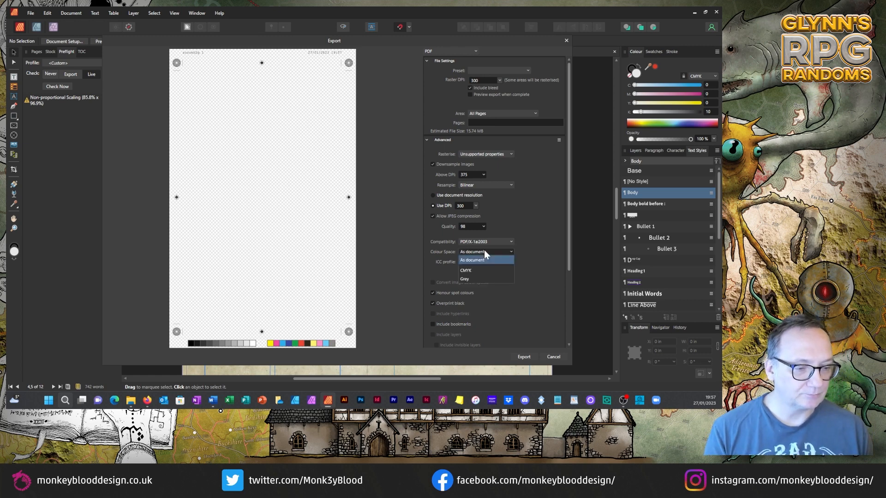
{"action": "left_click", "coordinate": [536, 216]}
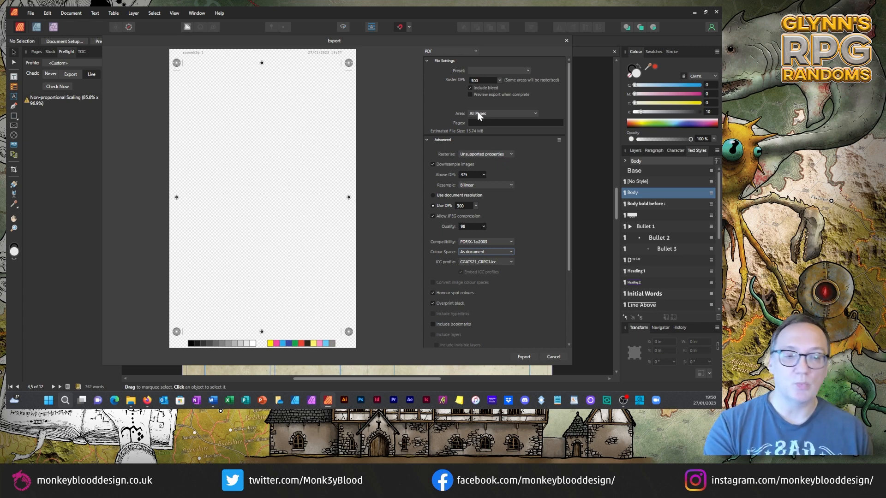
{"action": "left_click", "coordinate": [523, 357]}
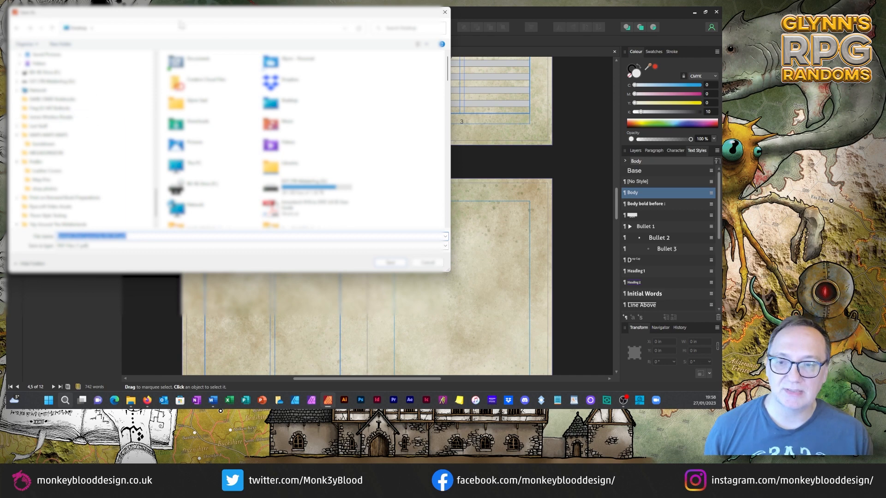
{"action": "left_click_drag", "start_coordinate": [219, 15], "coordinate": [7, 60]}
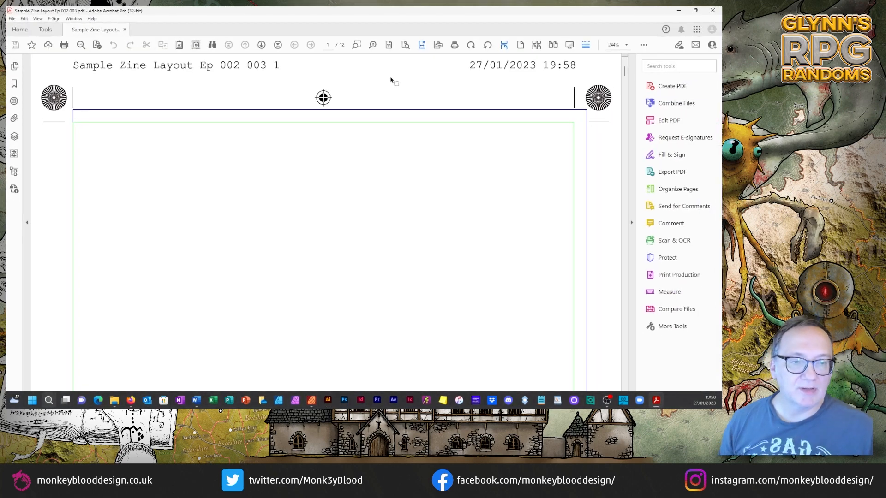
Look through the first three pages of the exported PDF in Adobe Acrobat Pro, including the printers marks and bleed.
{"action": "scroll", "coordinate": [226, 176], "scroll_direction": "down", "scroll_amount": 4}
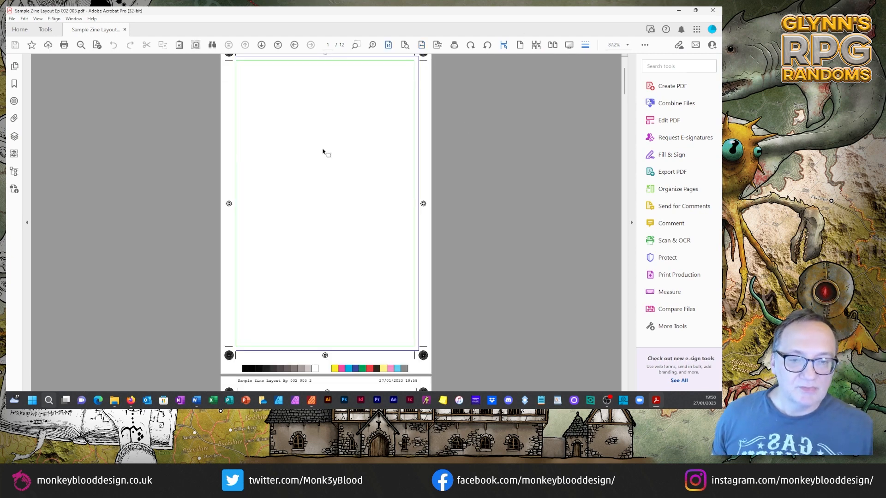
{"action": "scroll", "coordinate": [328, 190], "scroll_direction": "down", "scroll_amount": 3}
{"action": "scroll", "coordinate": [329, 190], "scroll_direction": "down", "scroll_amount": 10}
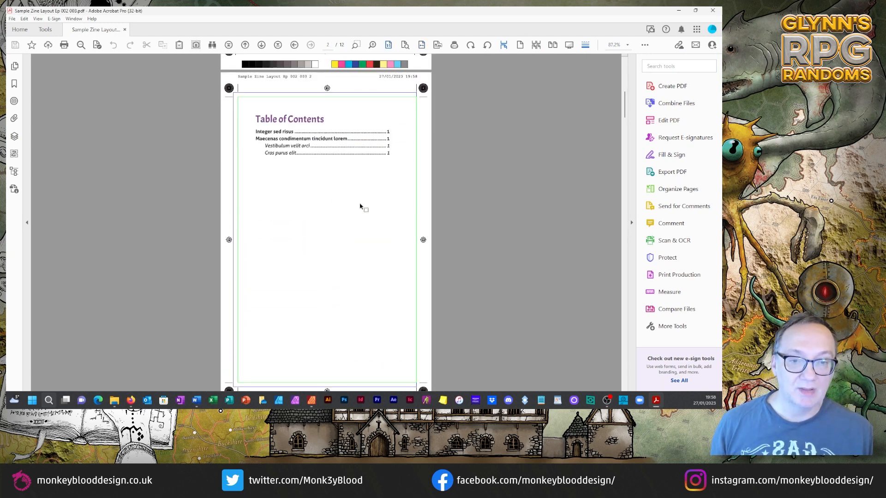
{"action": "scroll", "coordinate": [357, 193], "scroll_direction": "down", "scroll_amount": 2}
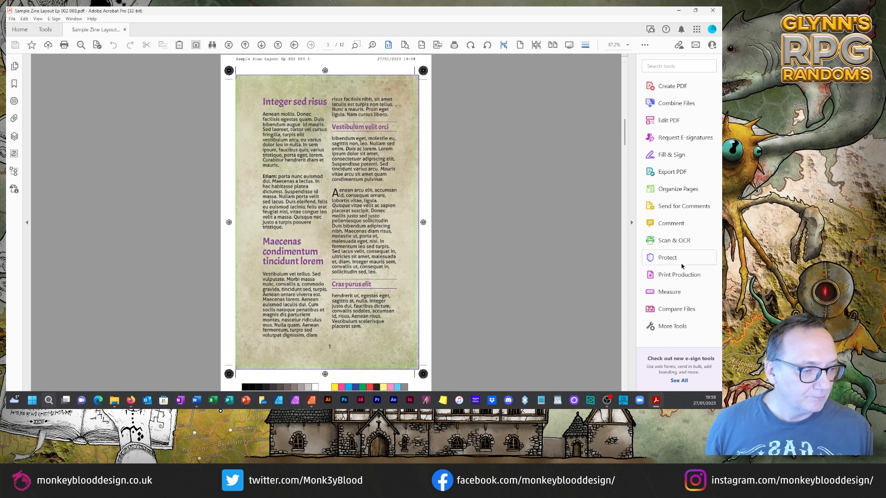
Open the print production Output Preview and compare page 3 with the art, trim and bleed boxes hidden and shown.
{"action": "left_click", "coordinate": [678, 279]}
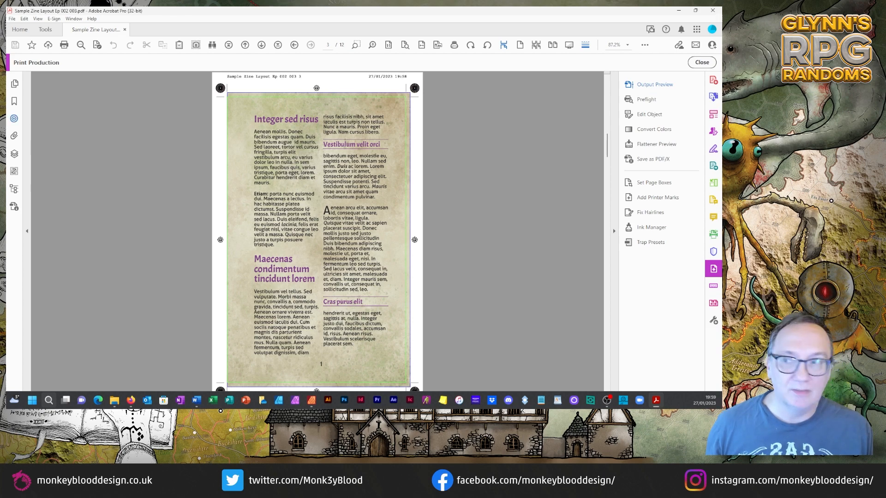
{"action": "left_click_drag", "start_coordinate": [296, 406], "coordinate": [533, 41]}
{"action": "left_click", "coordinate": [484, 150]}
{"action": "left_click", "coordinate": [484, 151]}
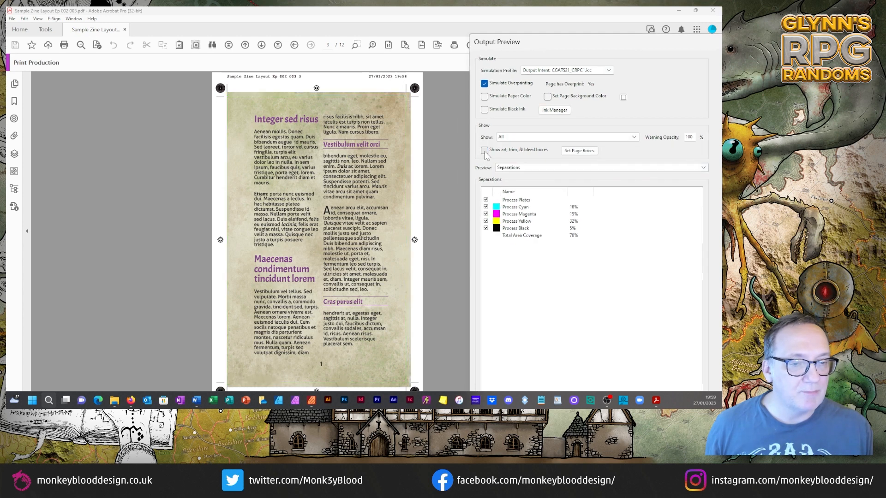
{"action": "left_click", "coordinate": [484, 151]}
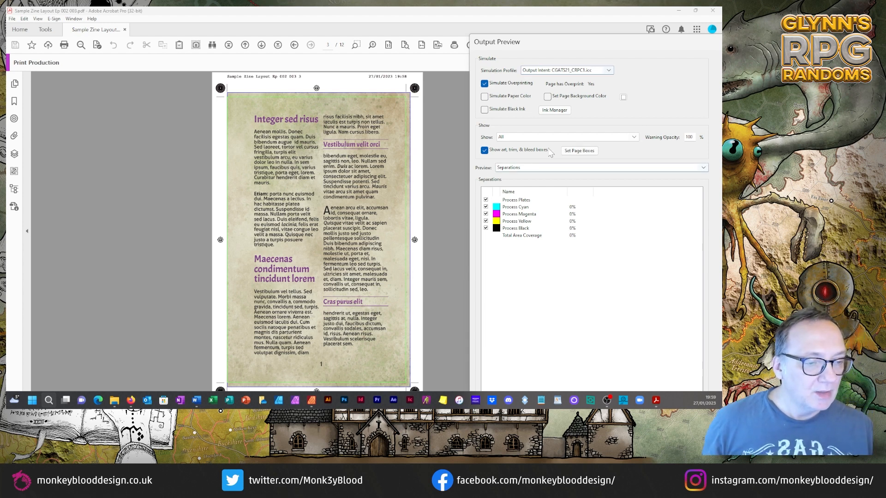
Highlight the total area coverage on page 3 in the Output Preview, with the limit set to 200%.
{"action": "left_click_drag", "start_coordinate": [547, 41], "coordinate": [505, 39]}
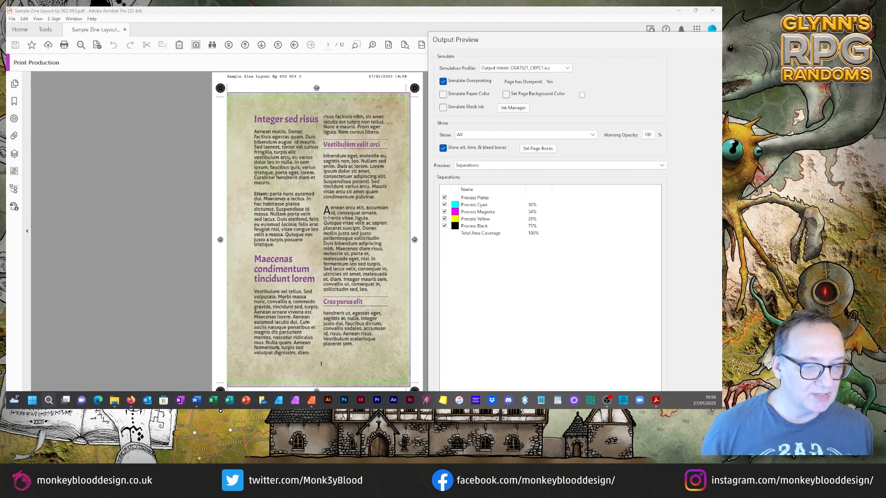
{"action": "left_click_drag", "start_coordinate": [519, 35], "coordinate": [436, 21]}
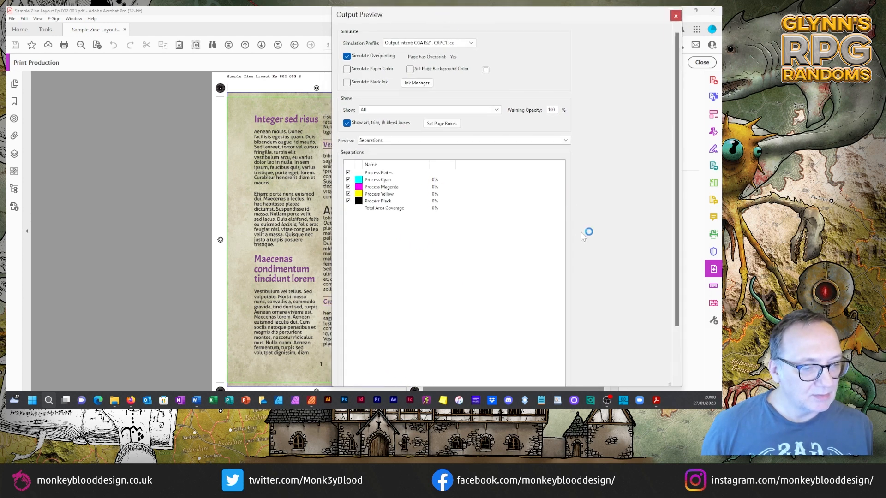
{"action": "scroll", "coordinate": [679, 255], "scroll_direction": "down", "scroll_amount": 2}
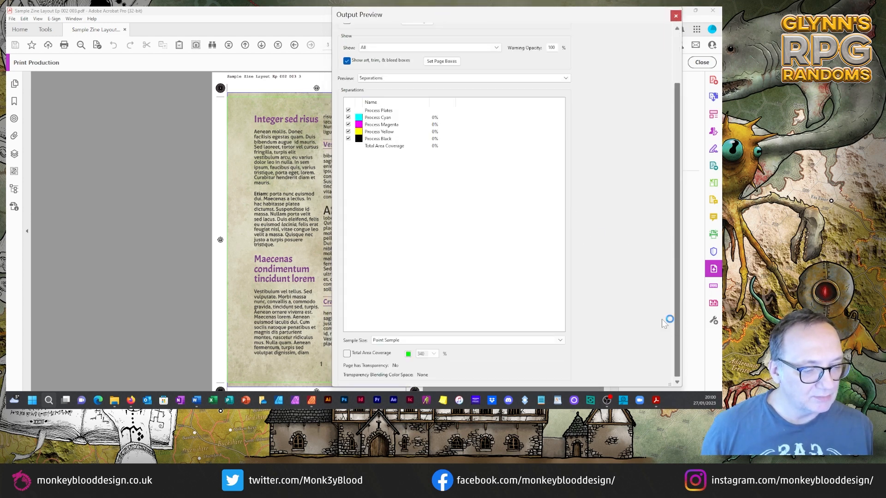
{"action": "left_click", "coordinate": [347, 354]}
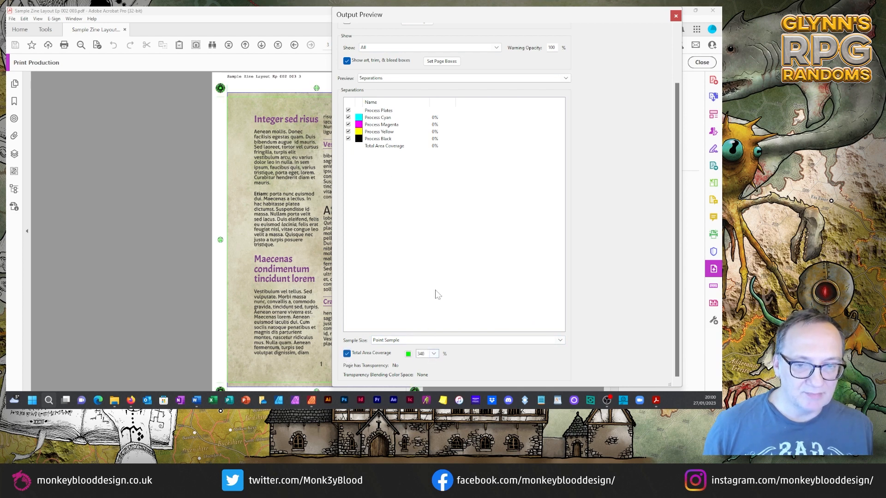
{"action": "left_click", "coordinate": [433, 353]}
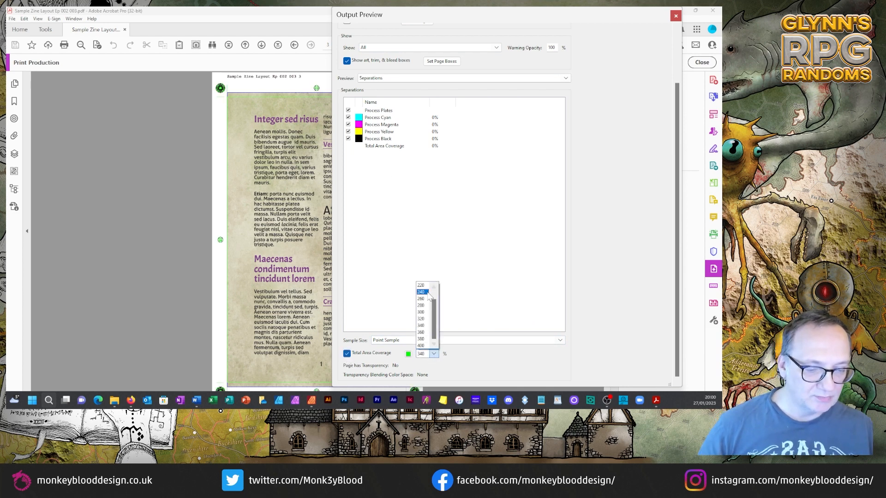
{"action": "scroll", "coordinate": [425, 293], "scroll_direction": "up", "scroll_amount": 3}
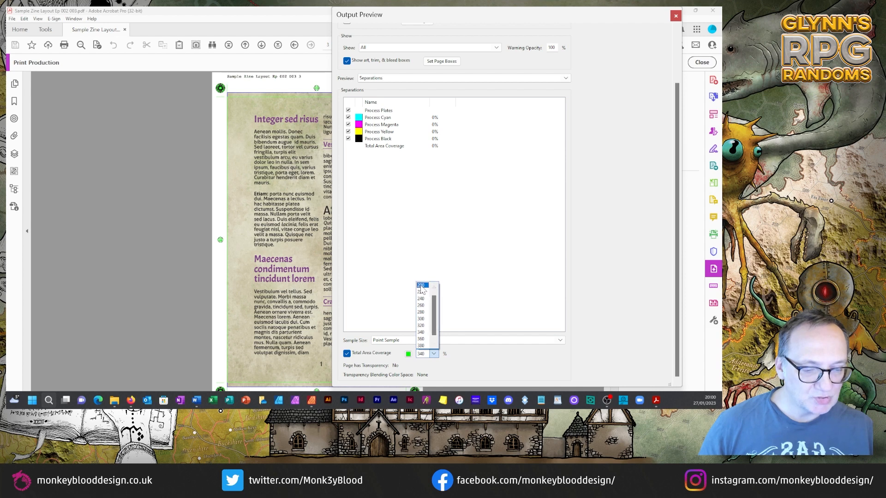
{"action": "left_click", "coordinate": [420, 285]}
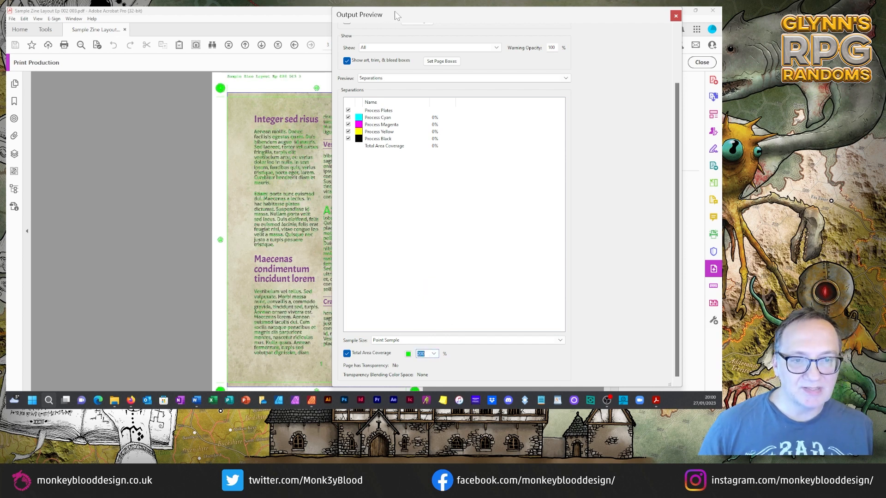
Compare the ink highlighting on page 3 with the total area coverage limit at 180% and at 240%.
{"action": "left_click_drag", "start_coordinate": [397, 16], "coordinate": [436, 29]}
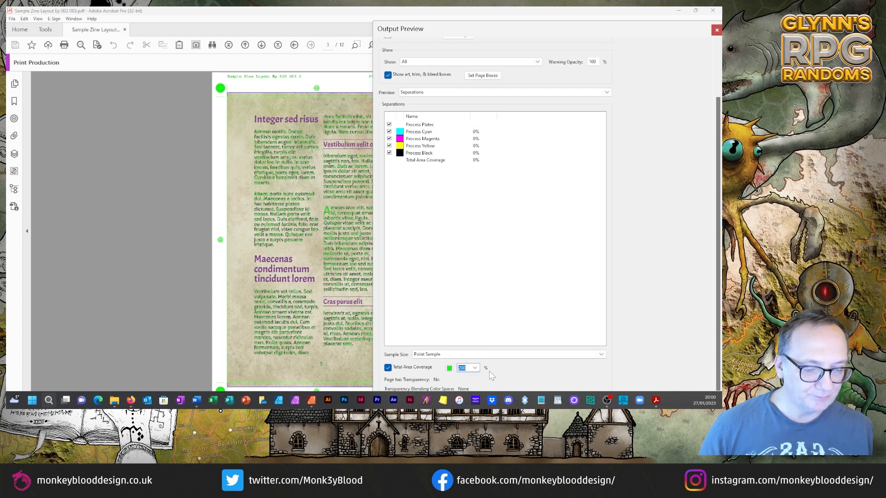
{"action": "left_click", "coordinate": [476, 368]}
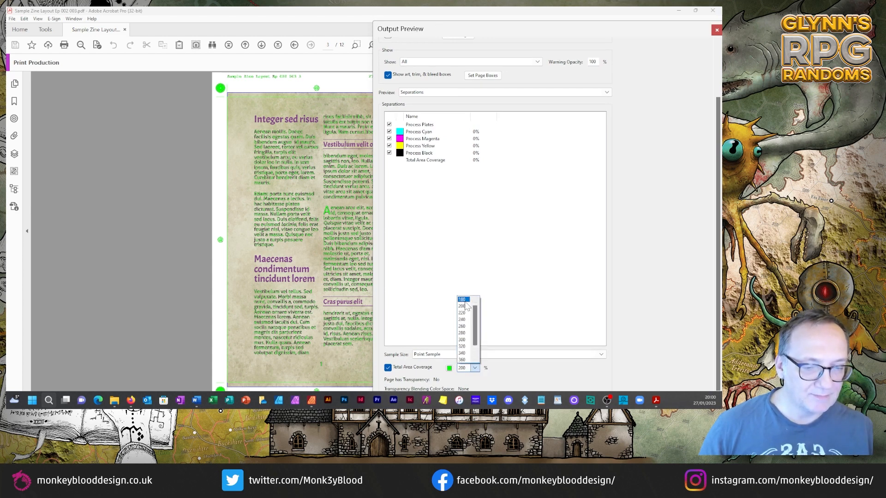
{"action": "left_click", "coordinate": [464, 300]}
{"action": "left_click", "coordinate": [475, 368]}
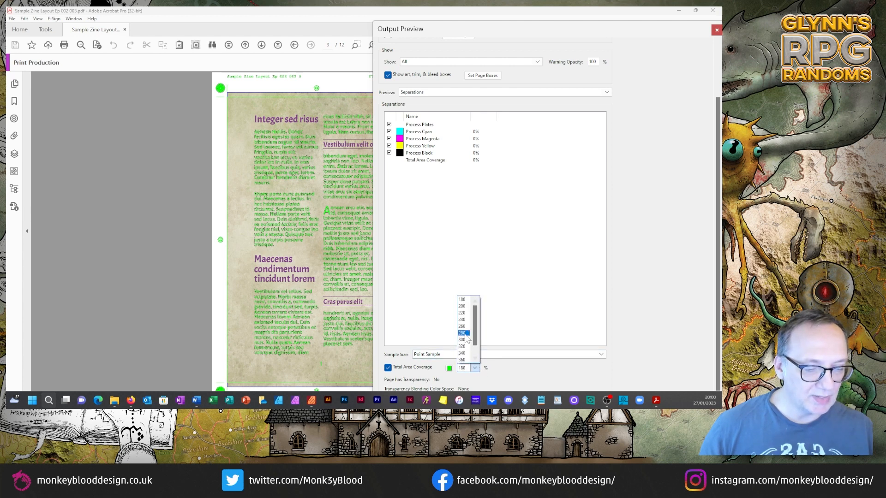
{"action": "left_click", "coordinate": [462, 319]}
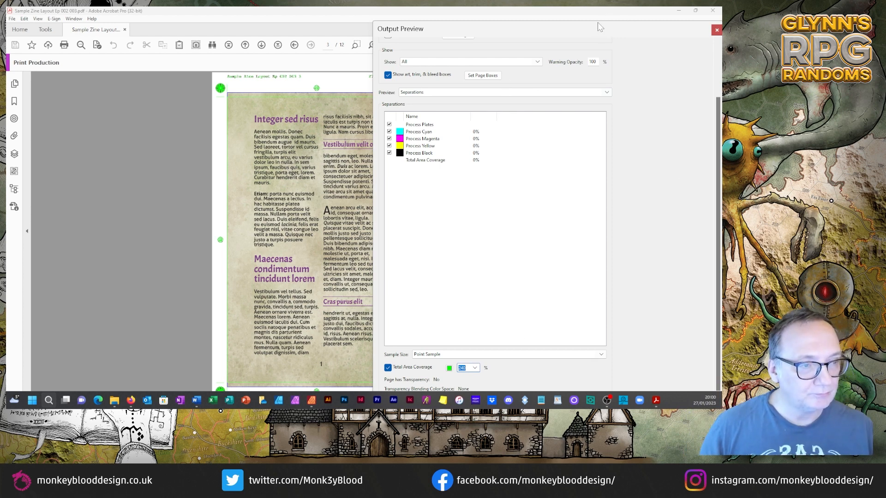
Turn off the total area coverage highlighting and close the Output Preview.
{"action": "left_click_drag", "start_coordinate": [600, 27], "coordinate": [498, 30]}
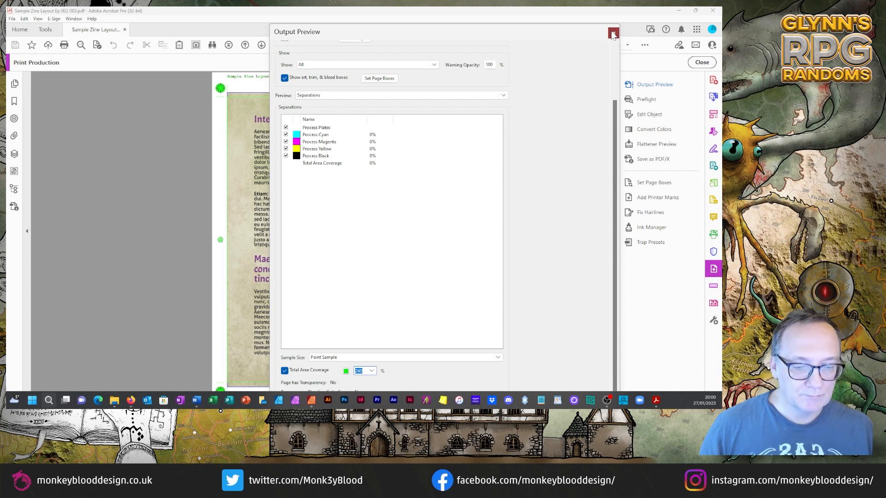
{"action": "left_click", "coordinate": [285, 370]}
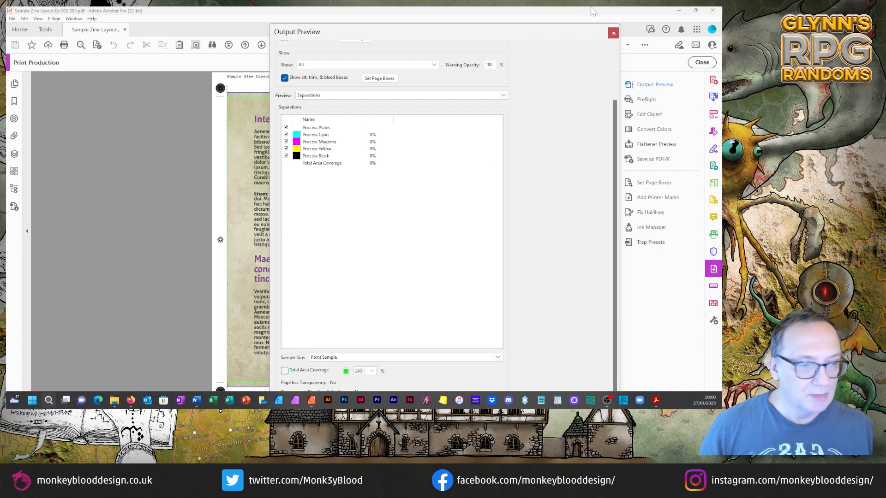
{"action": "left_click", "coordinate": [612, 36]}
Look through pages 4 to 10 of the exported PDF, including their trim and bleed boxes, printers marks and colour bars.
{"action": "scroll", "coordinate": [510, 148], "scroll_direction": "down", "scroll_amount": 10}
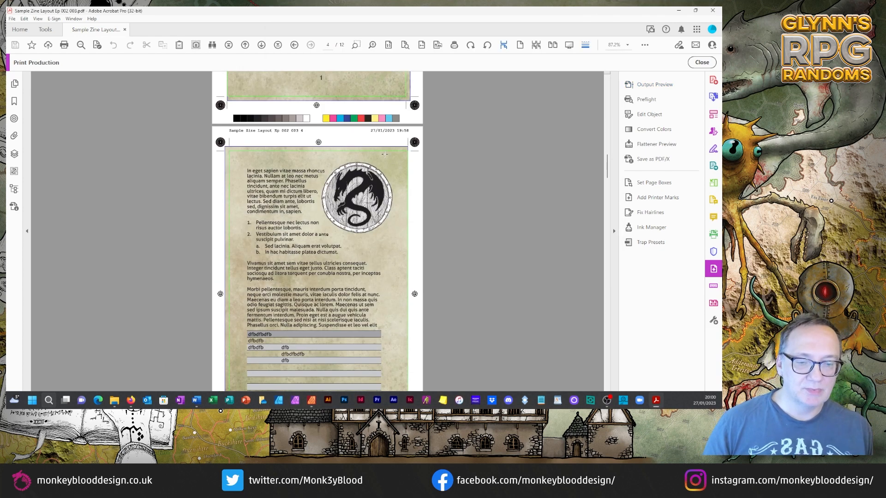
{"action": "scroll", "coordinate": [345, 165], "scroll_direction": "down", "scroll_amount": 18}
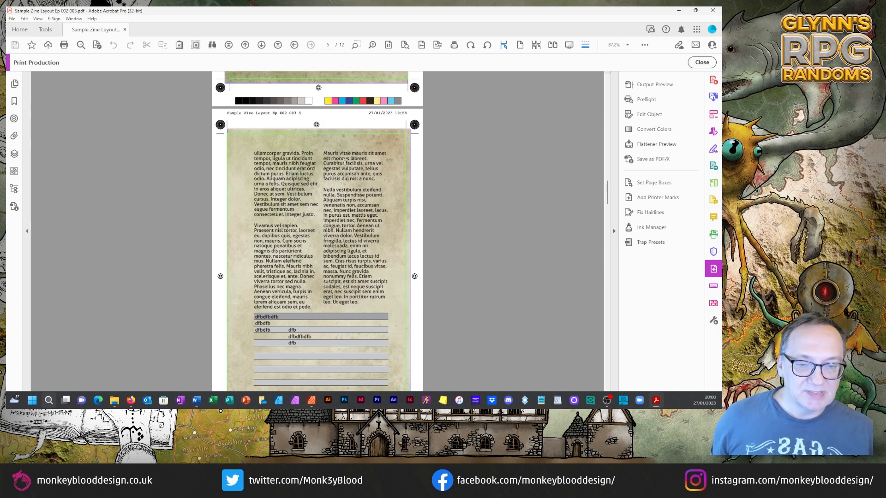
{"action": "scroll", "coordinate": [344, 165], "scroll_direction": "down", "scroll_amount": 12}
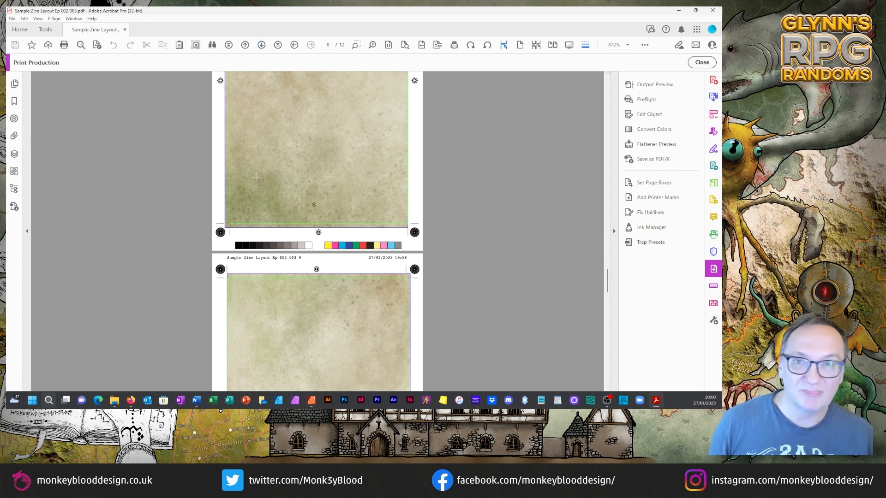
{"action": "scroll", "coordinate": [411, 187], "scroll_direction": "up", "scroll_amount": 5}
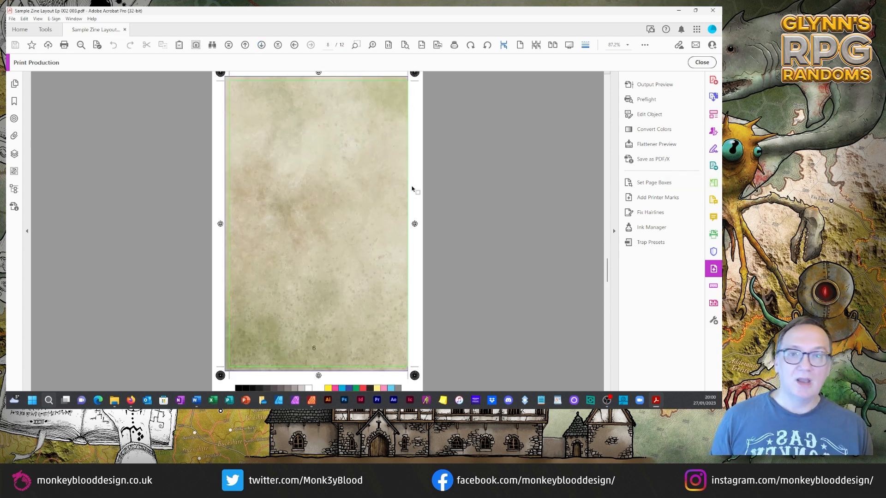
{"action": "scroll", "coordinate": [337, 167], "scroll_direction": "down", "scroll_amount": 10}
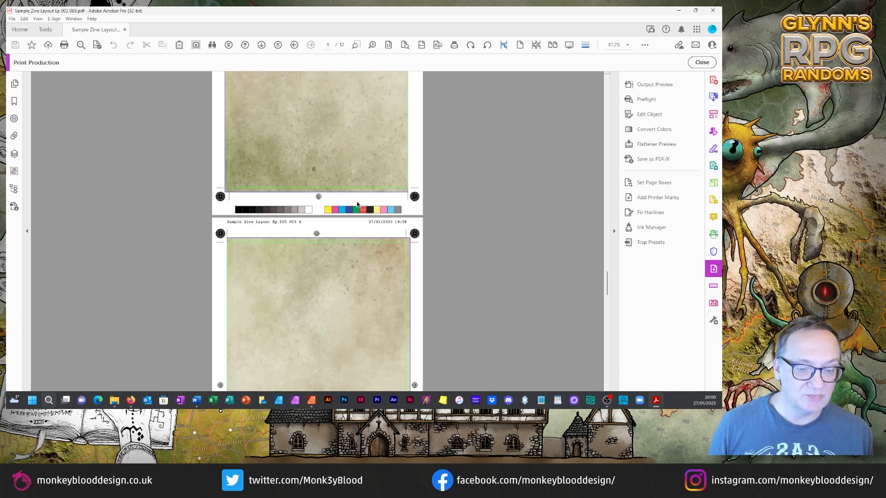
{"action": "scroll", "coordinate": [363, 201], "scroll_direction": "down", "scroll_amount": 3}
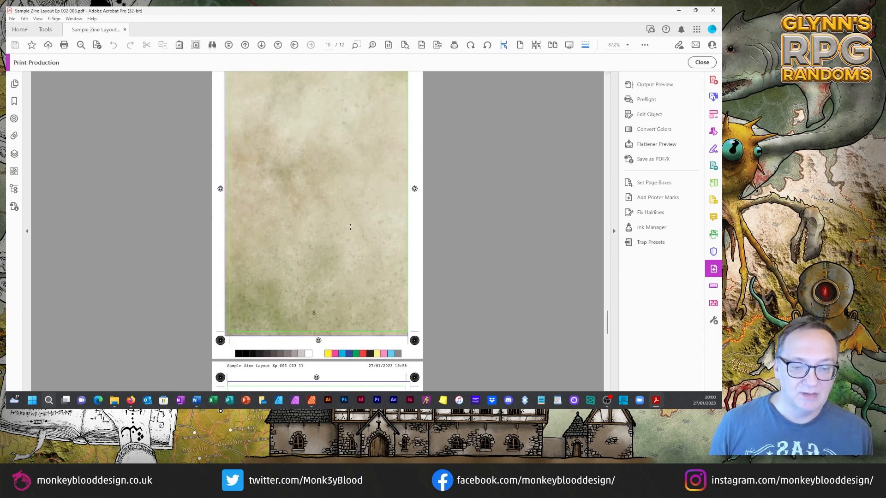